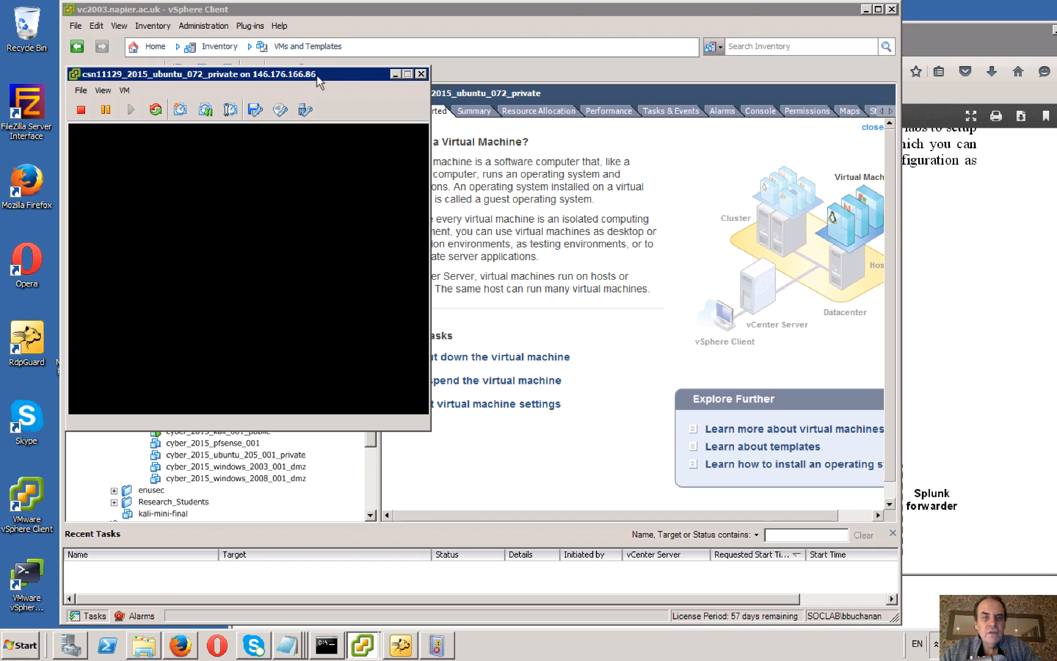
Move the csn11129_2015_ubuntu_072_private console window clear of the inventory tree and bring it back to the front.
{"action": "left_click_drag", "start_coordinate": [318, 78], "coordinate": [741, 119]}
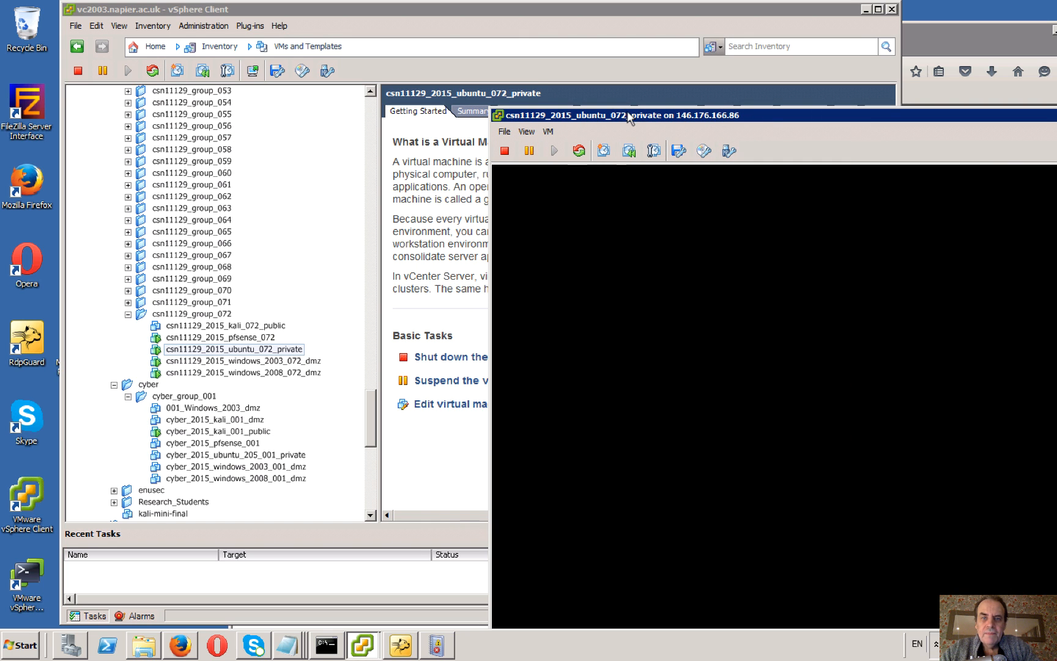
{"action": "left_click_drag", "start_coordinate": [626, 113], "coordinate": [448, 47]}
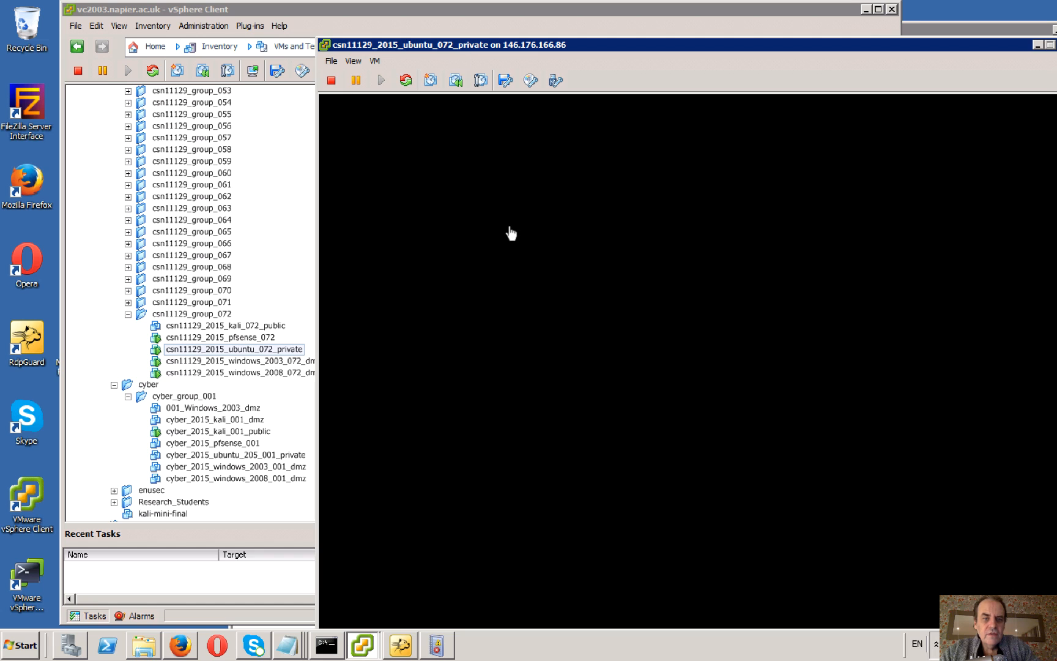
{"action": "left_click", "coordinate": [294, 46]}
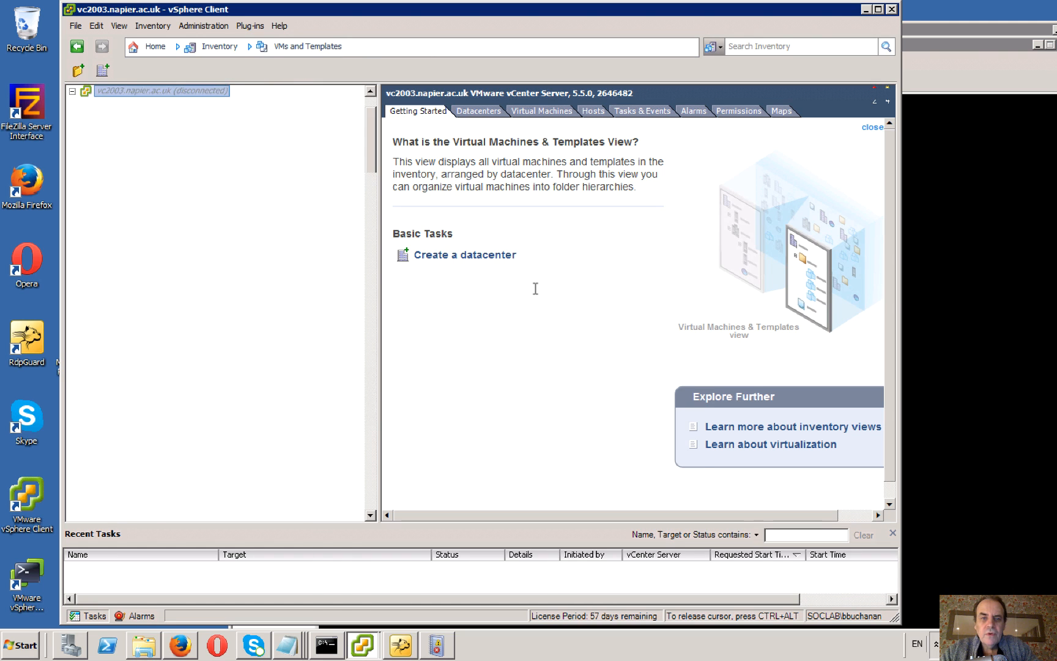
{"action": "left_click", "coordinate": [977, 192]}
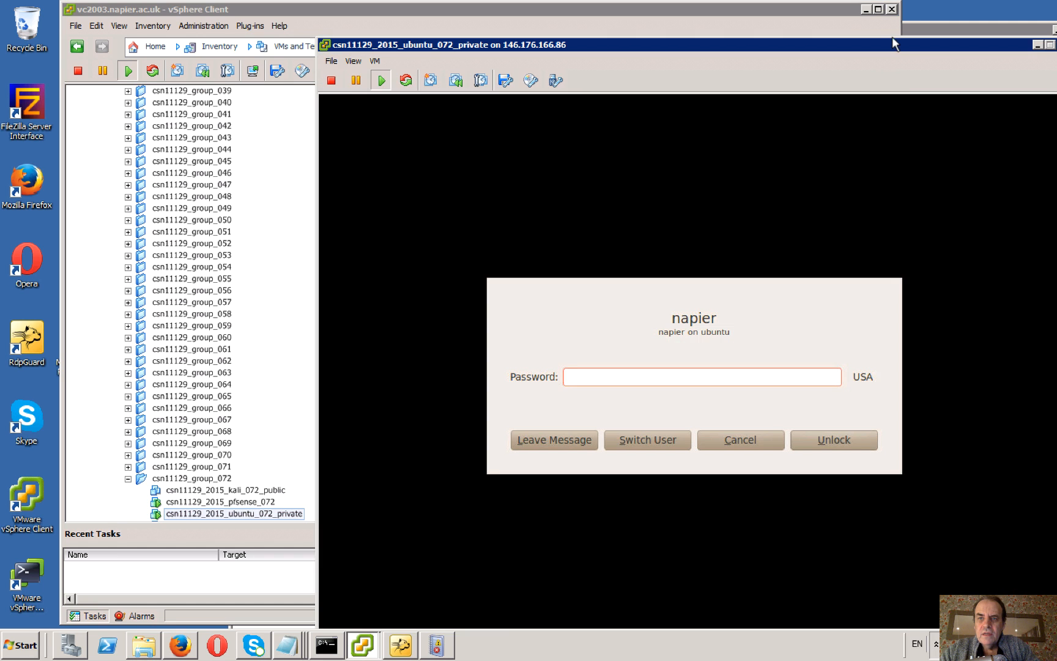
Unlock the Ubuntu virtual machine's session by entering the account password.
{"action": "left_click", "coordinate": [677, 372]}
{"action": "type", "text": "●●●●●●●●●"}
{"action": "key", "text": "Return"}
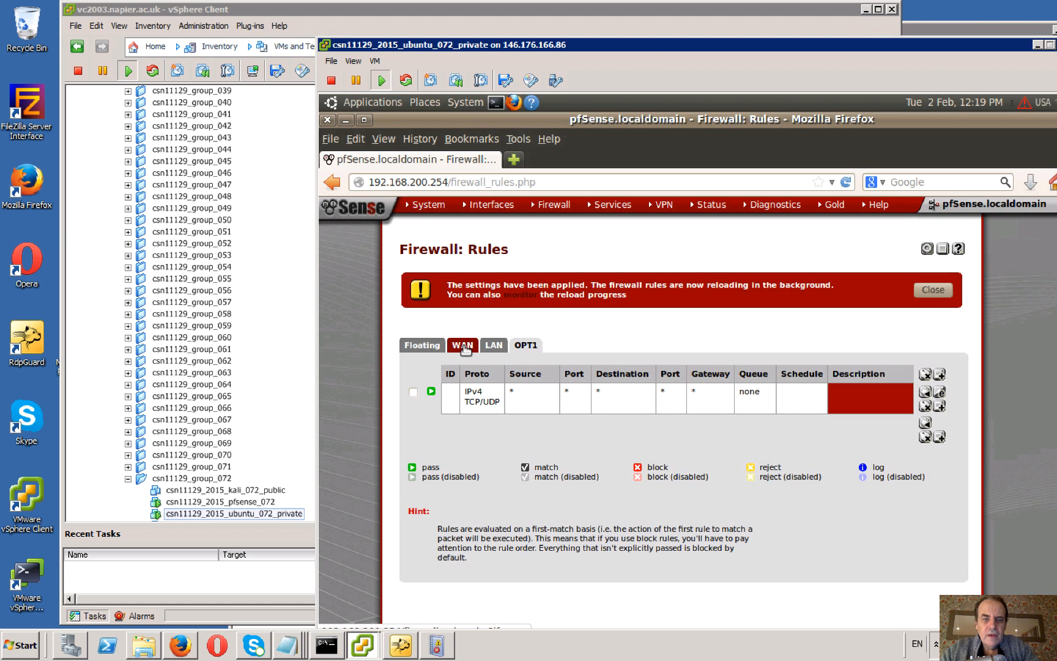
Review the WAN firewall rules in pfSense and the LAN interface's static IPv4 configuration.
{"action": "left_click", "coordinate": [463, 347]}
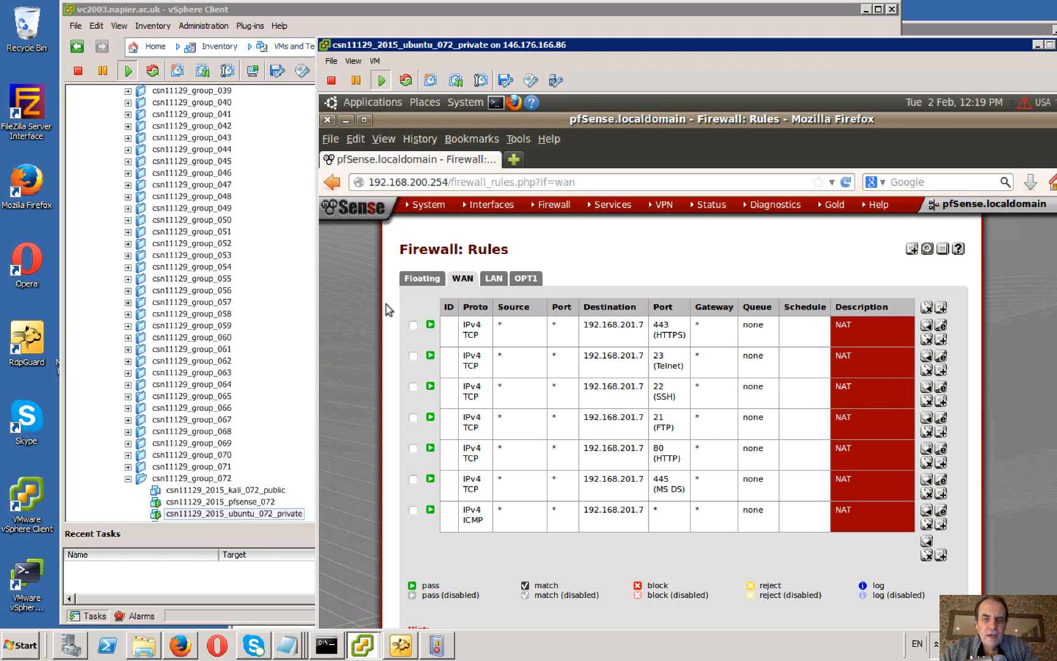
{"action": "scroll", "coordinate": [388, 310], "scroll_direction": "down", "scroll_amount": 5}
{"action": "mouse_move", "coordinate": [497, 208]}
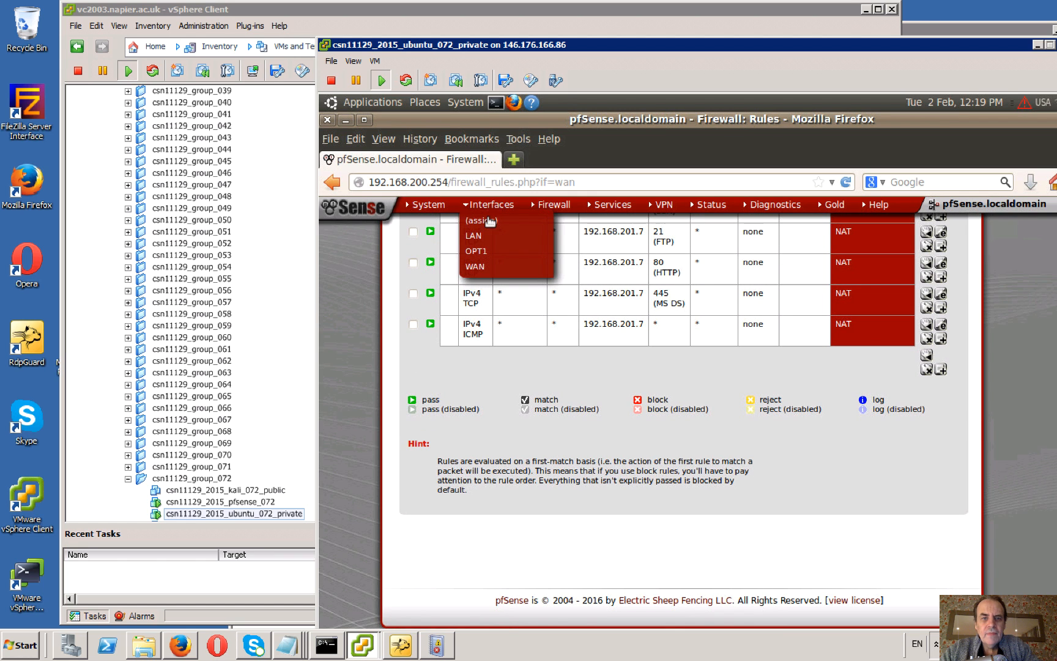
{"action": "left_click", "coordinate": [476, 237]}
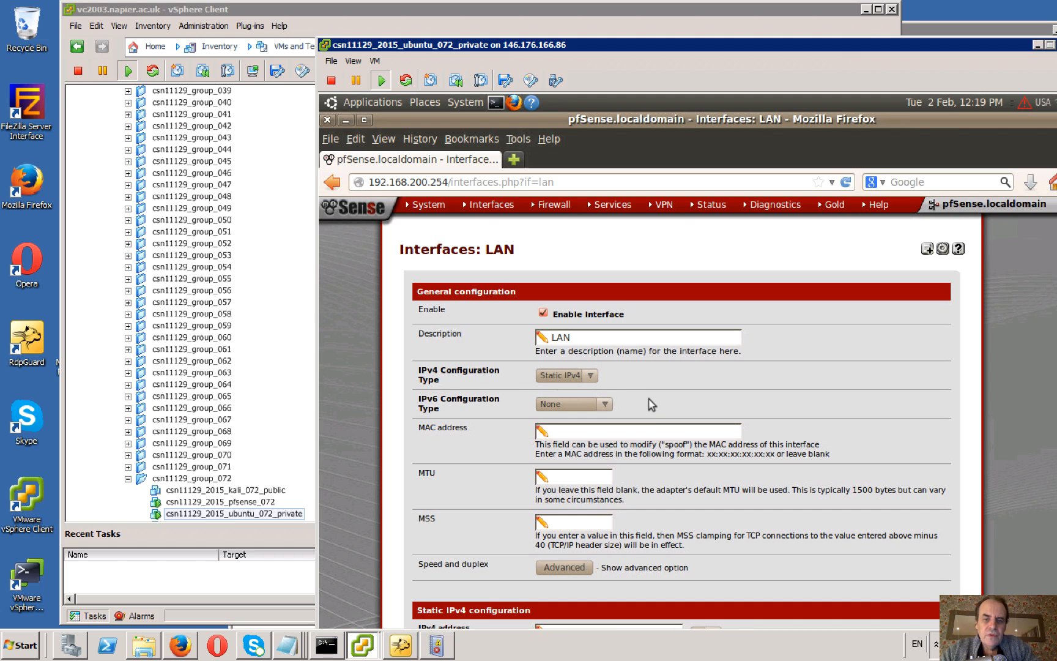
{"action": "scroll", "coordinate": [652, 404], "scroll_direction": "down", "scroll_amount": 4}
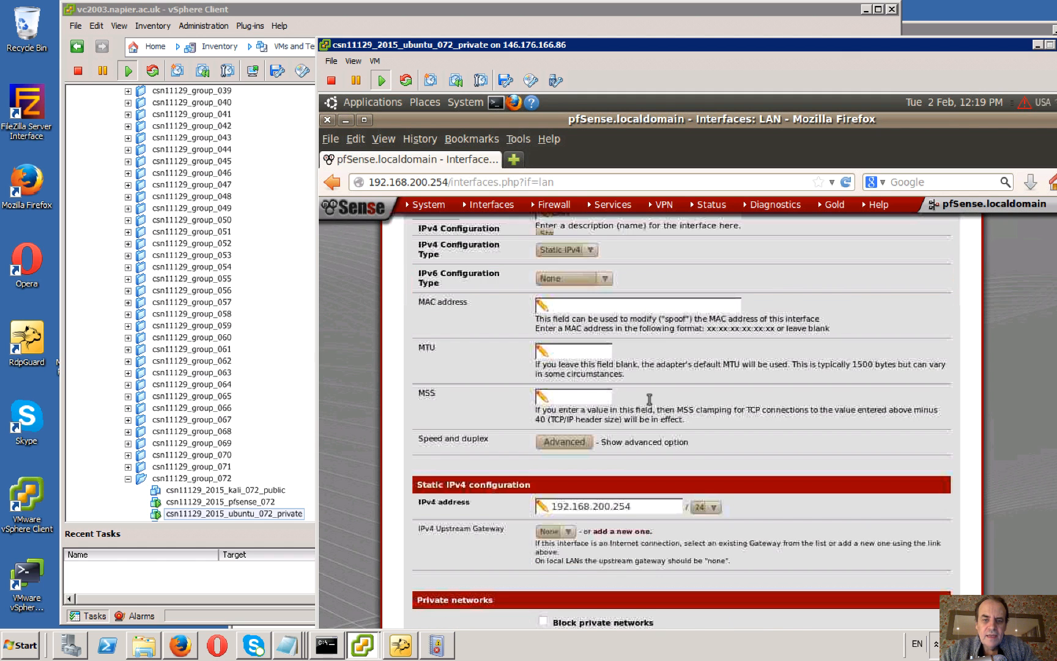
{"action": "scroll", "coordinate": [649, 399], "scroll_direction": "down", "scroll_amount": 3}
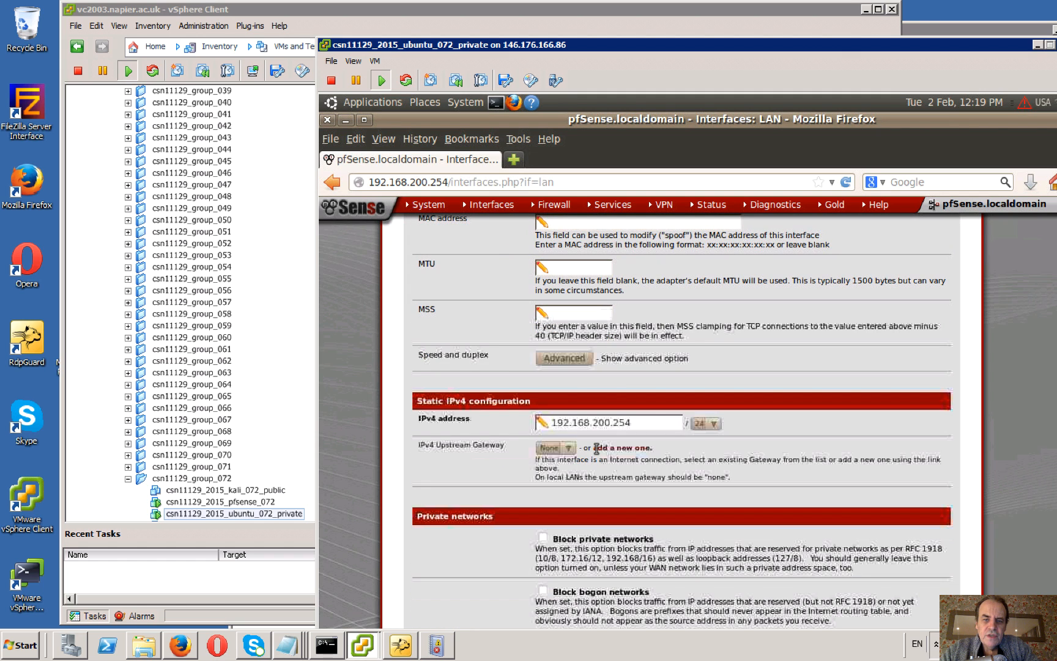
Review the OPT1 interface's general, static IPv4 and private network settings.
{"action": "mouse_move", "coordinate": [501, 210]}
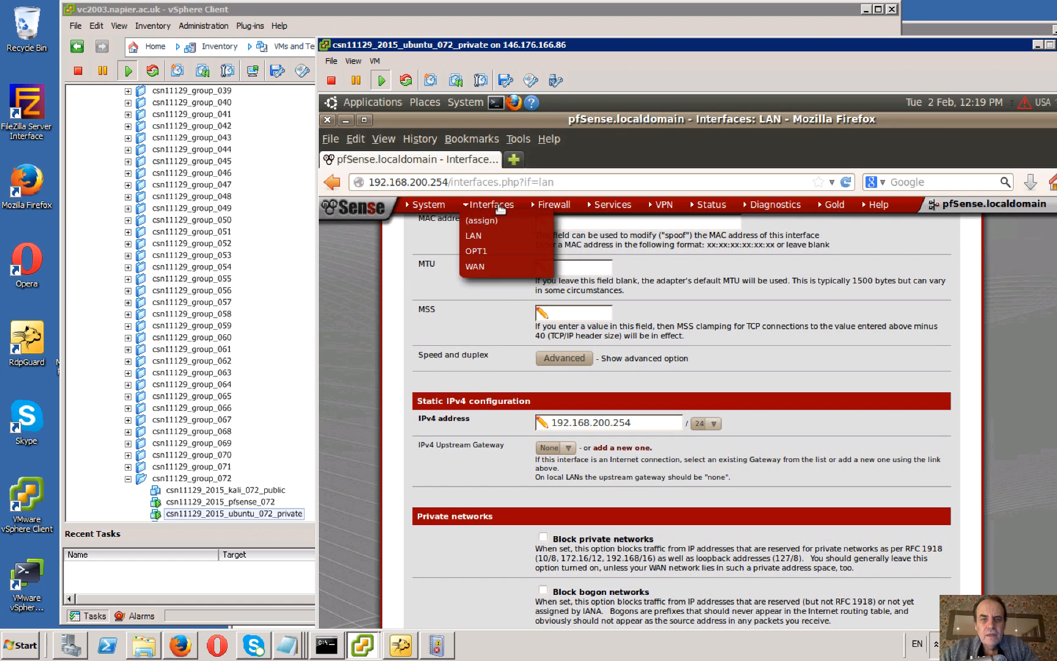
{"action": "left_click", "coordinate": [480, 252]}
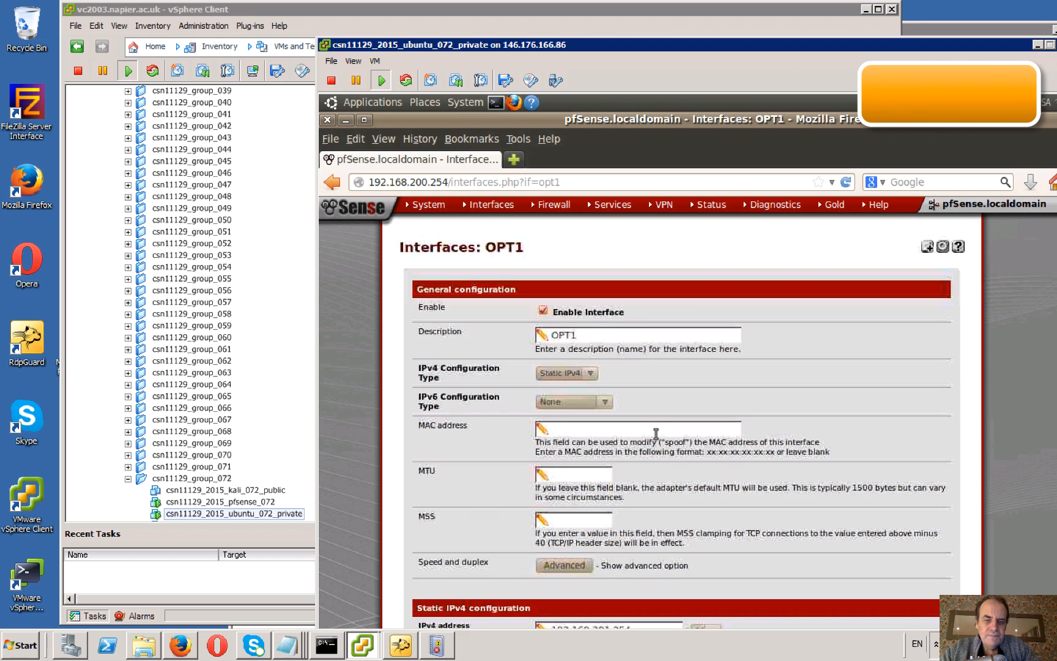
{"action": "scroll", "coordinate": [656, 433], "scroll_direction": "down", "scroll_amount": 10}
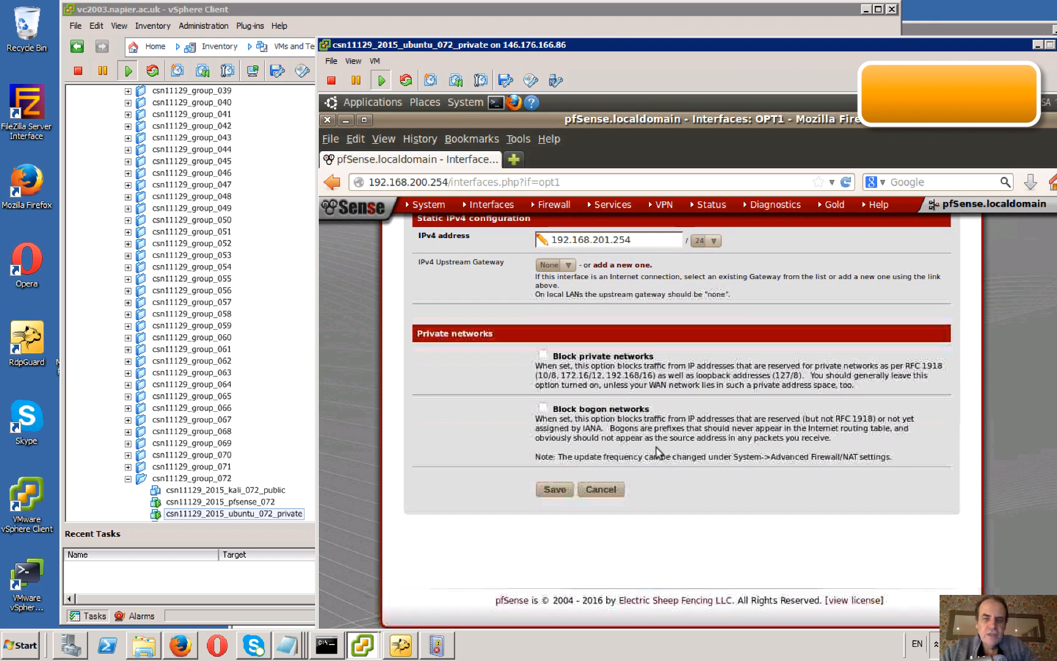
{"action": "scroll", "coordinate": [656, 501], "scroll_direction": "up", "scroll_amount": 5}
{"action": "scroll", "coordinate": [644, 407], "scroll_direction": "up", "scroll_amount": 2}
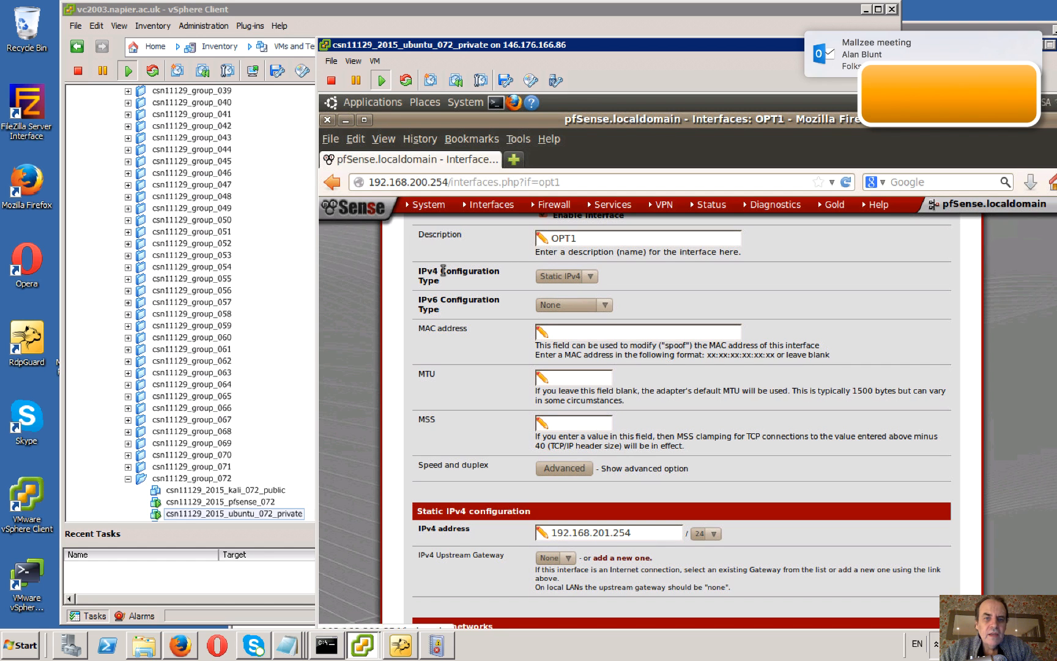
{"action": "scroll", "coordinate": [445, 276], "scroll_direction": "up", "scroll_amount": 3}
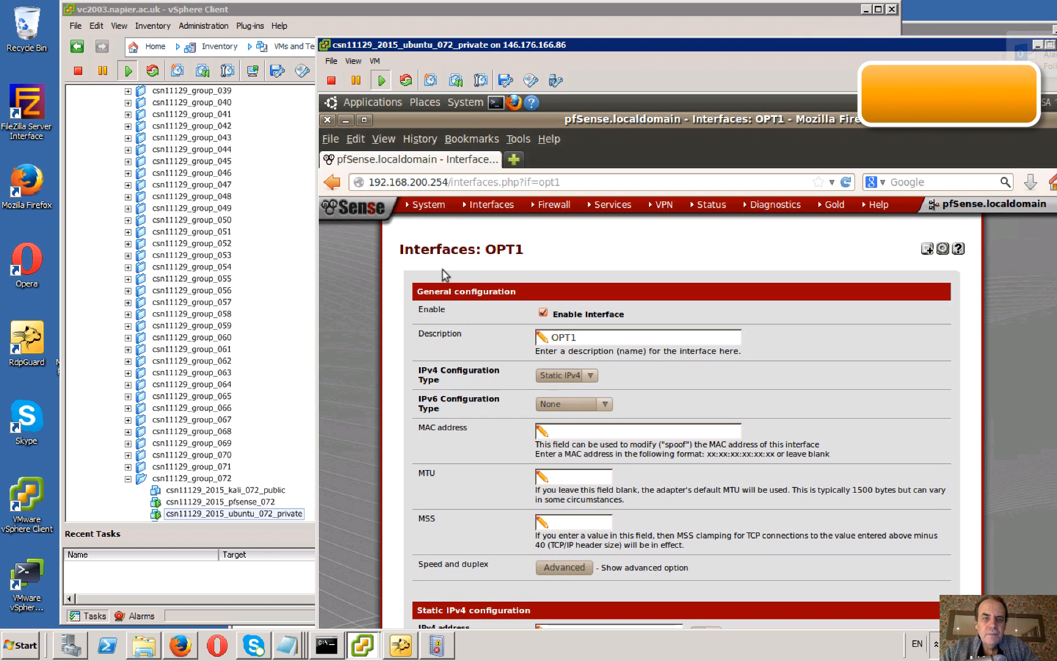
Show the firewall's NAT port forwards and highlight the NAT IP of the 443 (HTTPS) entry.
{"action": "mouse_move", "coordinate": [433, 211]}
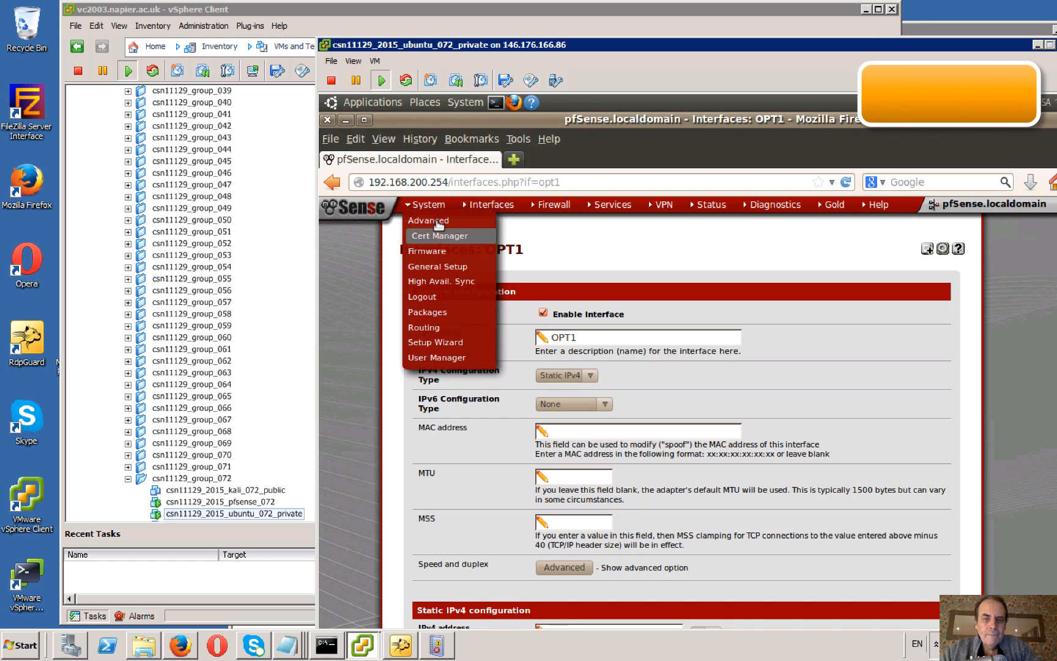
{"action": "mouse_move", "coordinate": [491, 210]}
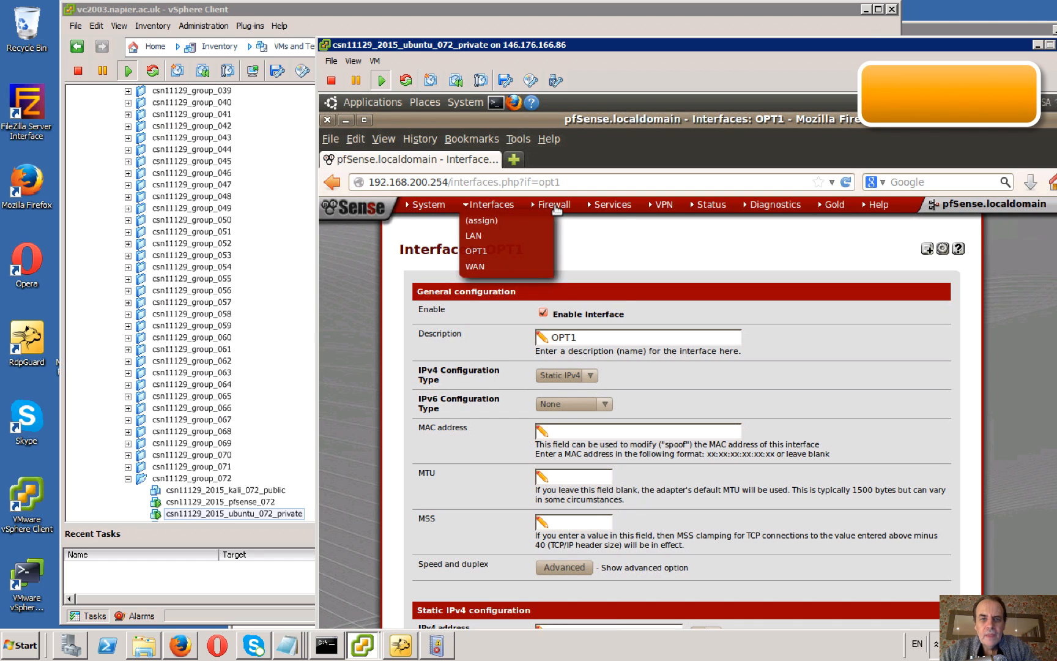
{"action": "mouse_move", "coordinate": [554, 208]}
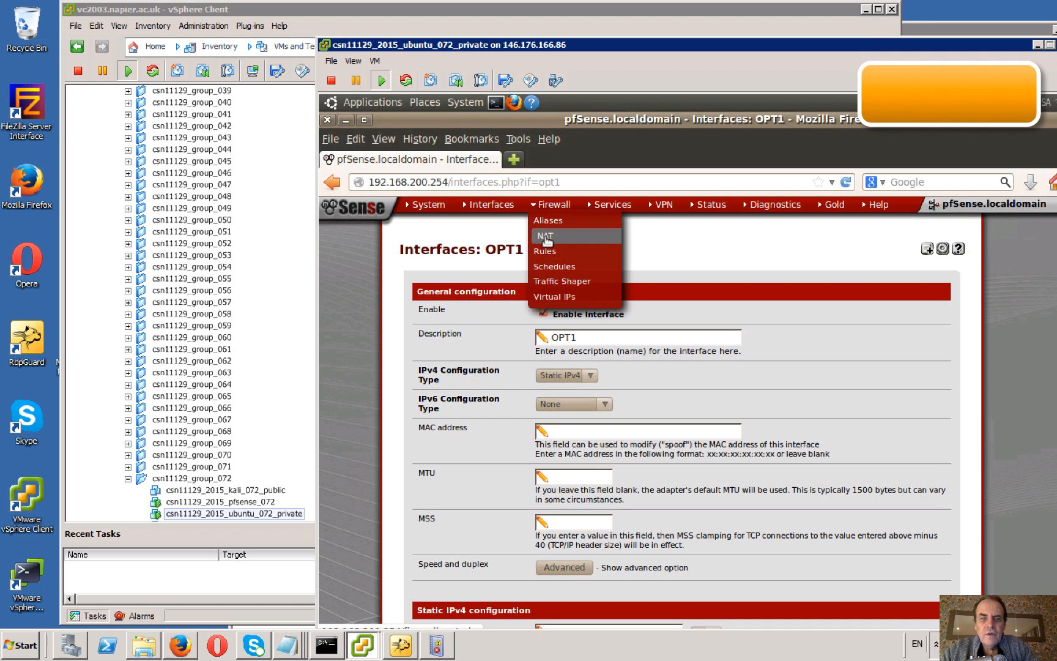
{"action": "left_click", "coordinate": [546, 241]}
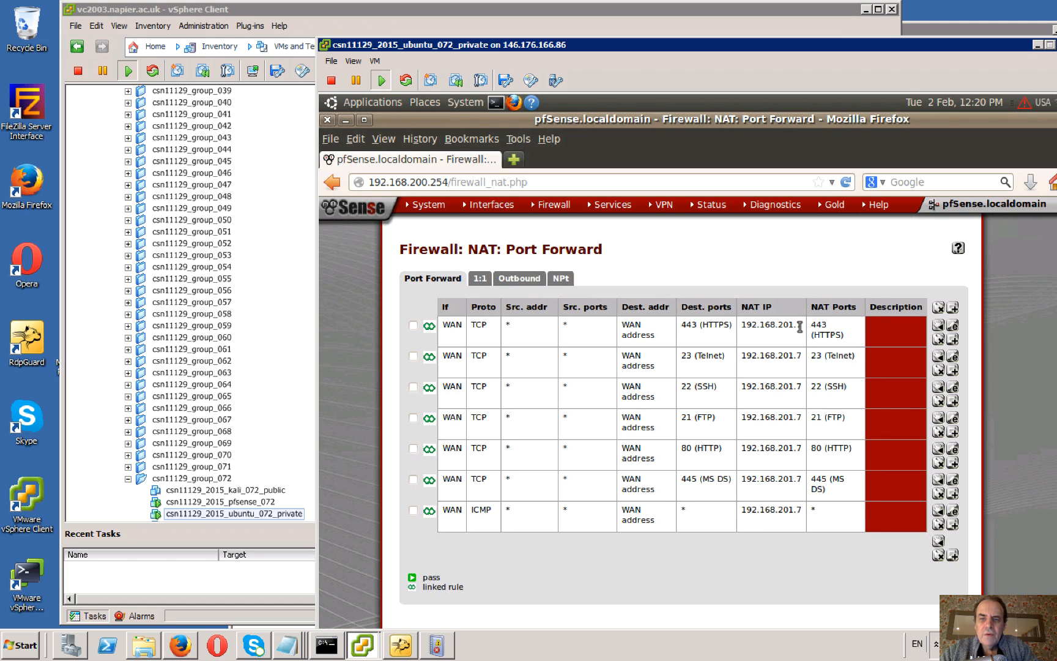
{"action": "left_click", "coordinate": [799, 329]}
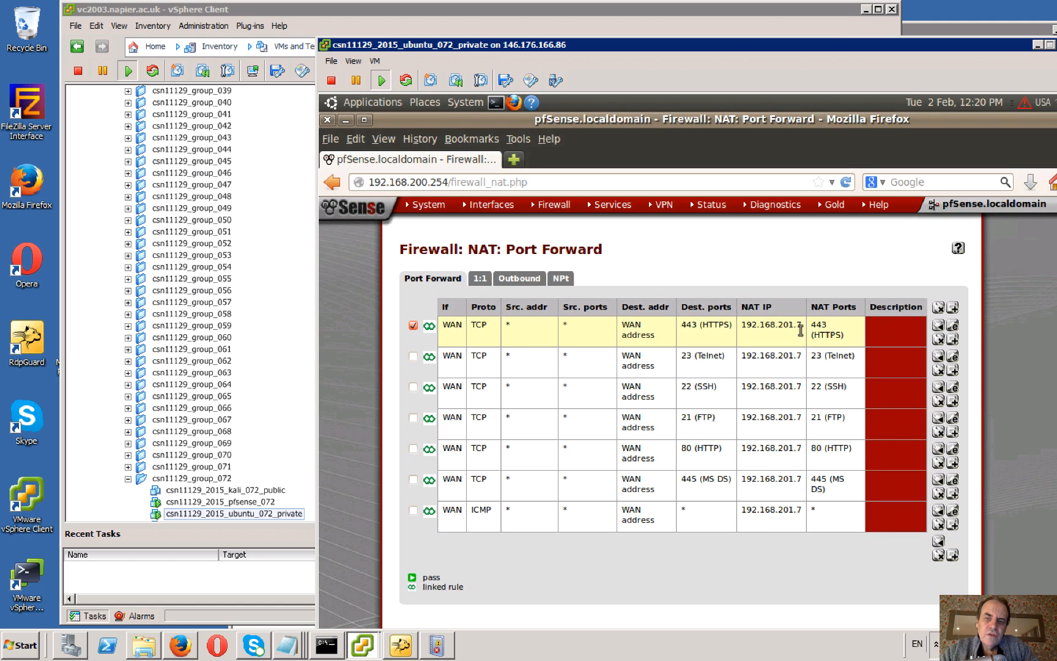
{"action": "left_click_drag", "start_coordinate": [798, 325], "coordinate": [742, 326]}
{"action": "key", "text": "ctrl+alt"}
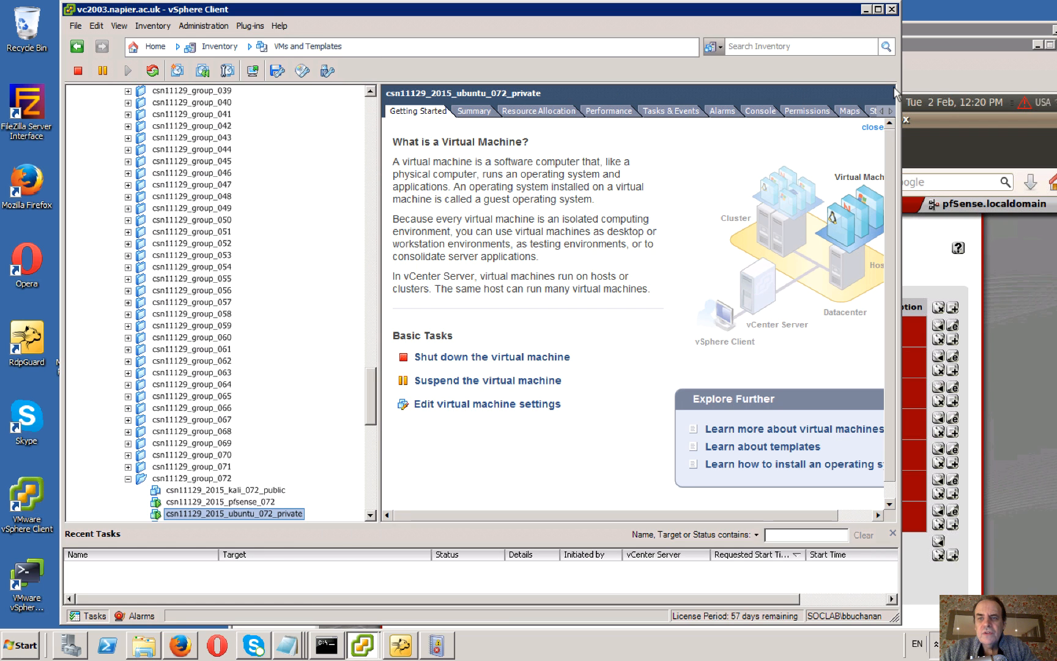
{"action": "left_click", "coordinate": [942, 75]}
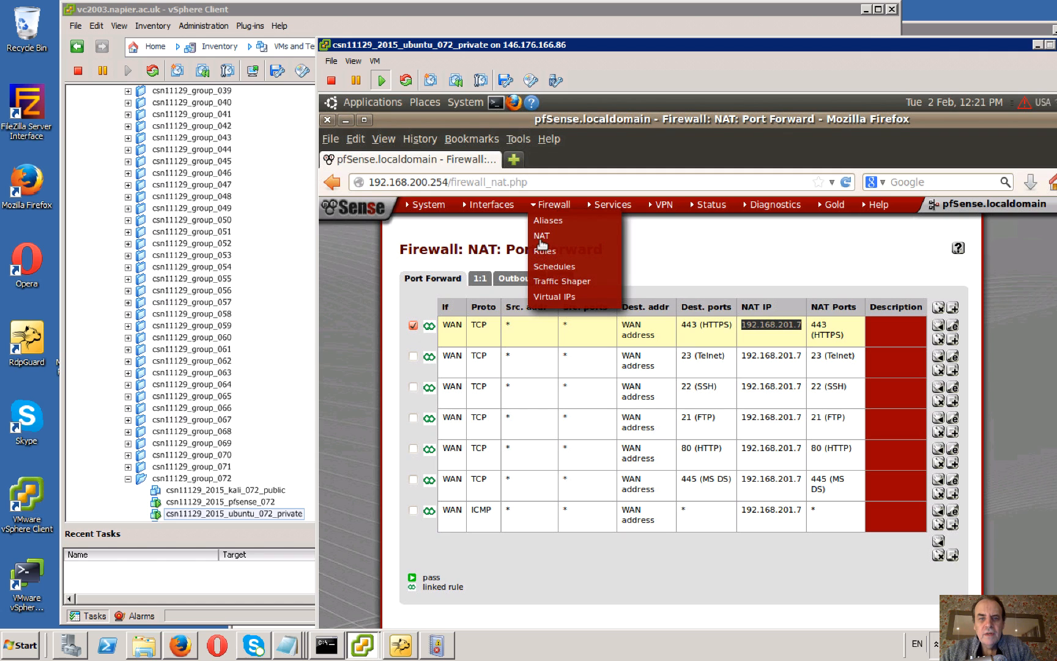
Show the WAN firewall rules and highlight the destination address of the 443 (HTTPS) rule.
{"action": "left_click", "coordinate": [544, 251]}
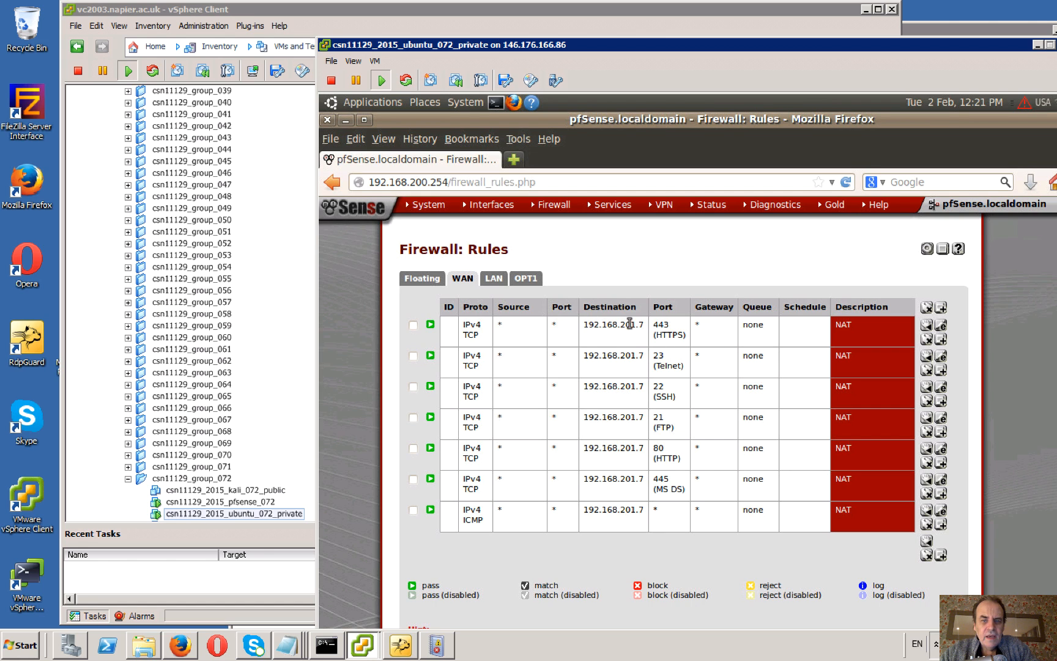
{"action": "left_click_drag", "start_coordinate": [645, 324], "coordinate": [585, 324]}
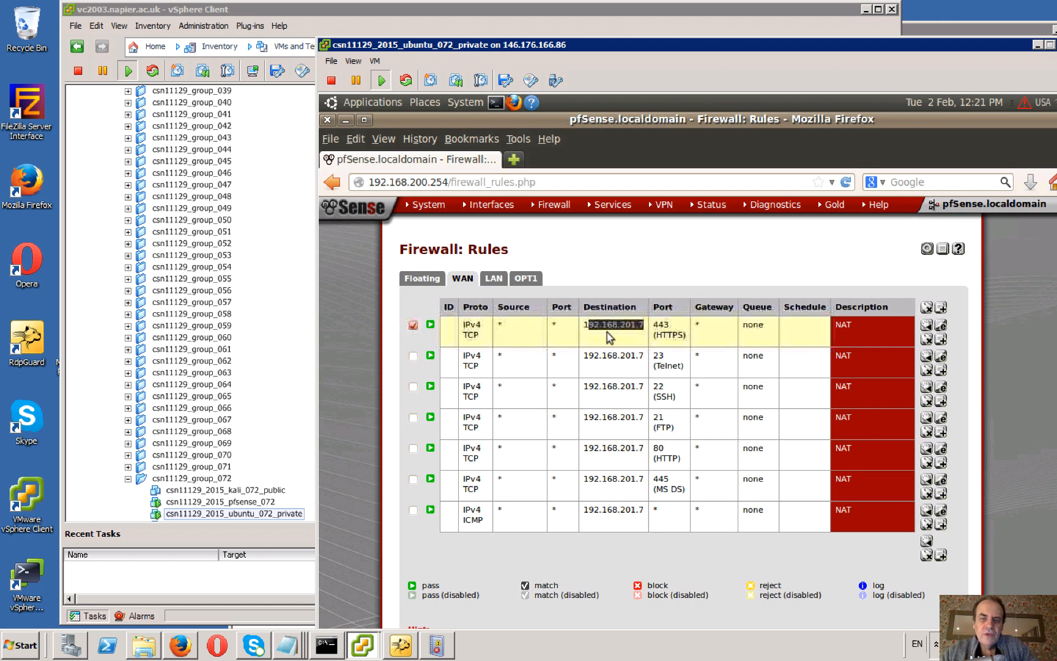
{"action": "left_click", "coordinate": [606, 332]}
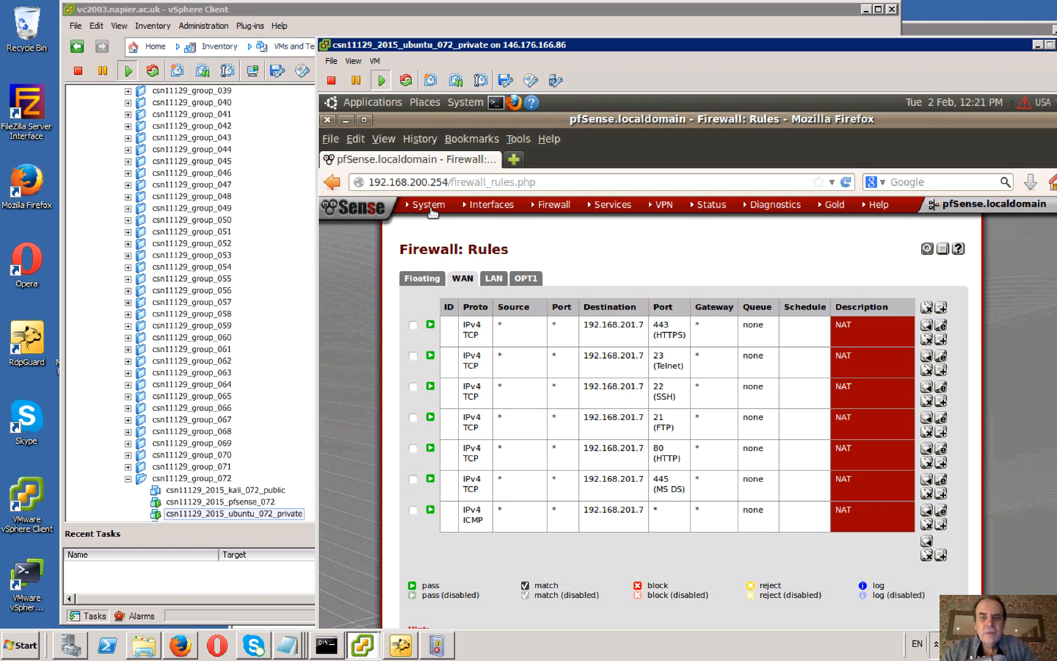
Open the settings page of the pfSense system logs.
{"action": "mouse_move", "coordinate": [711, 208]}
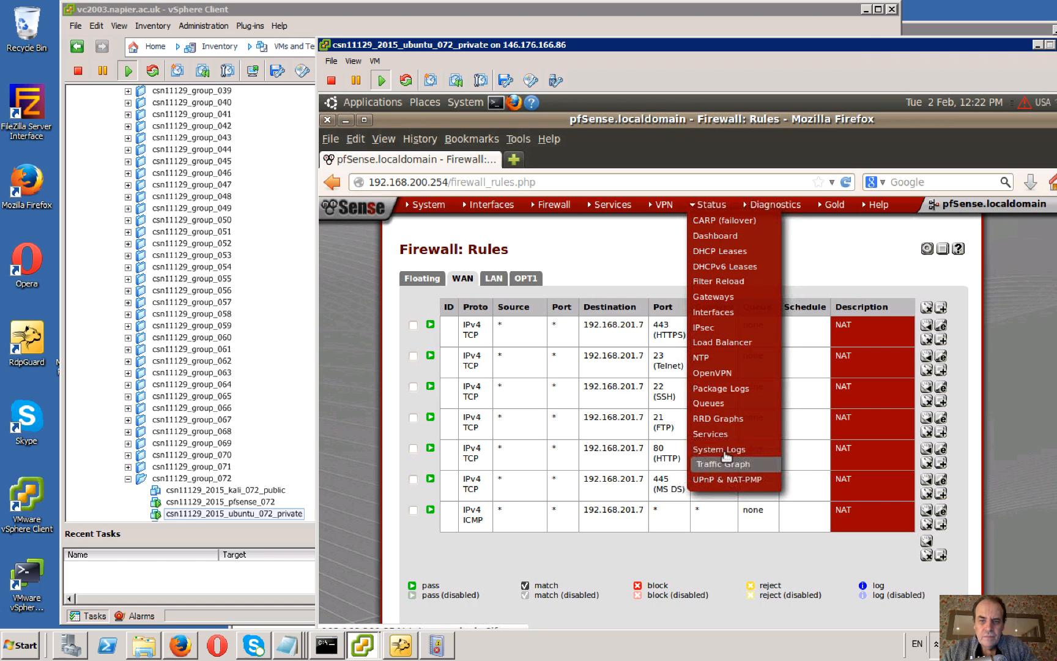
{"action": "left_click", "coordinate": [723, 452]}
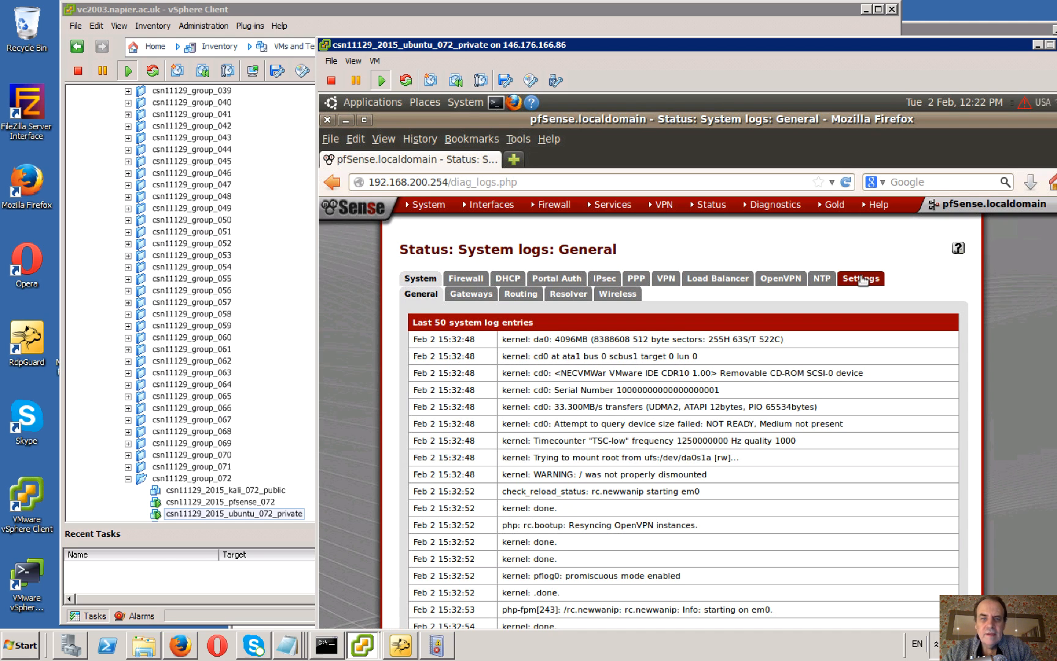
{"action": "left_click", "coordinate": [862, 279]}
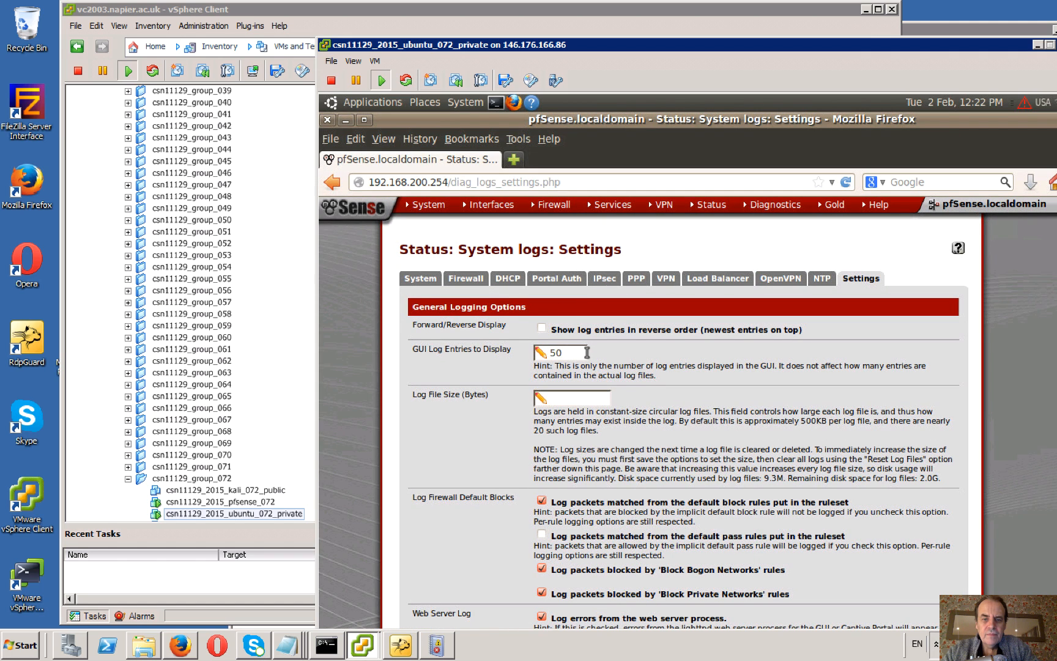
Examine the remote logging options, including the remote syslog servers and the event types sent to them.
{"action": "scroll", "coordinate": [587, 352], "scroll_direction": "down", "scroll_amount": 1}
{"action": "scroll", "coordinate": [587, 352], "scroll_direction": "down", "scroll_amount": 2}
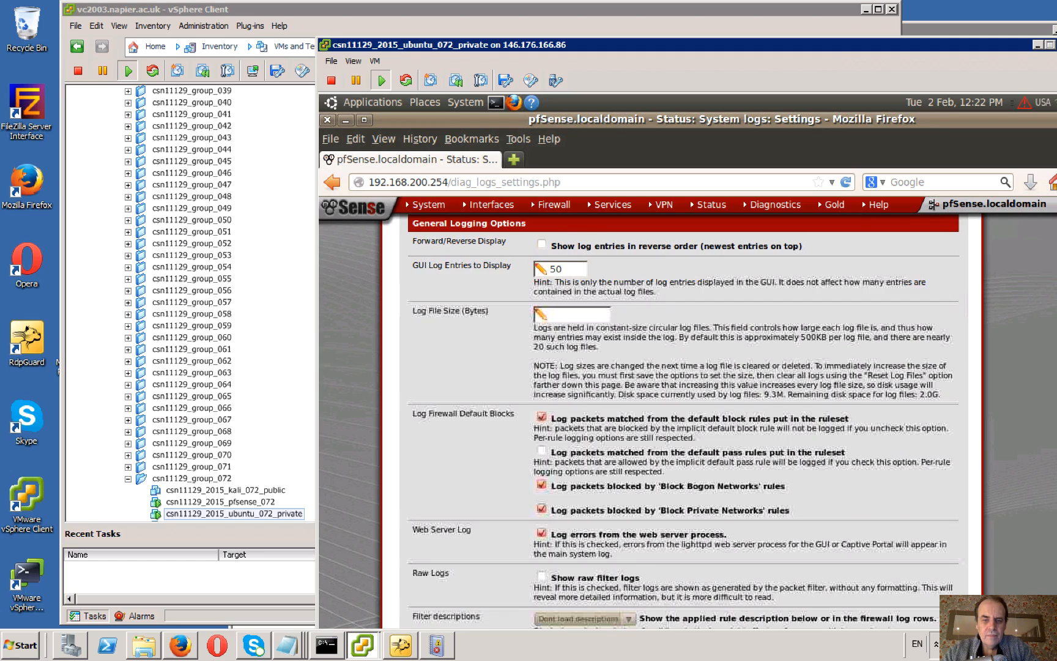
{"action": "scroll", "coordinate": [696, 416], "scroll_direction": "down", "scroll_amount": 1}
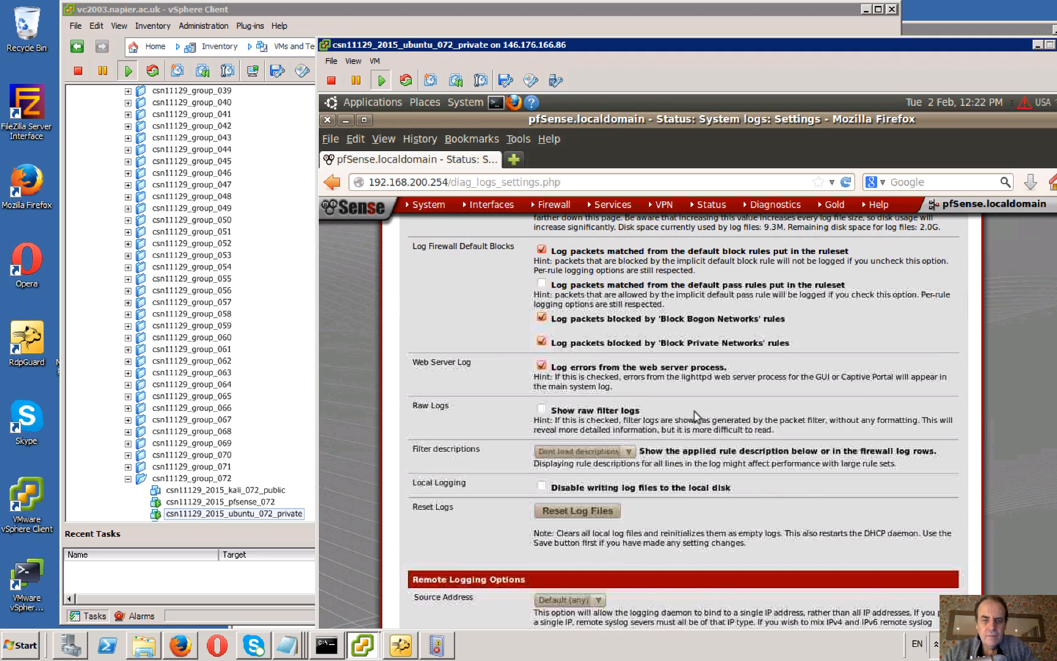
{"action": "scroll", "coordinate": [696, 416], "scroll_direction": "down", "scroll_amount": 3}
{"action": "scroll", "coordinate": [695, 412], "scroll_direction": "down", "scroll_amount": 15}
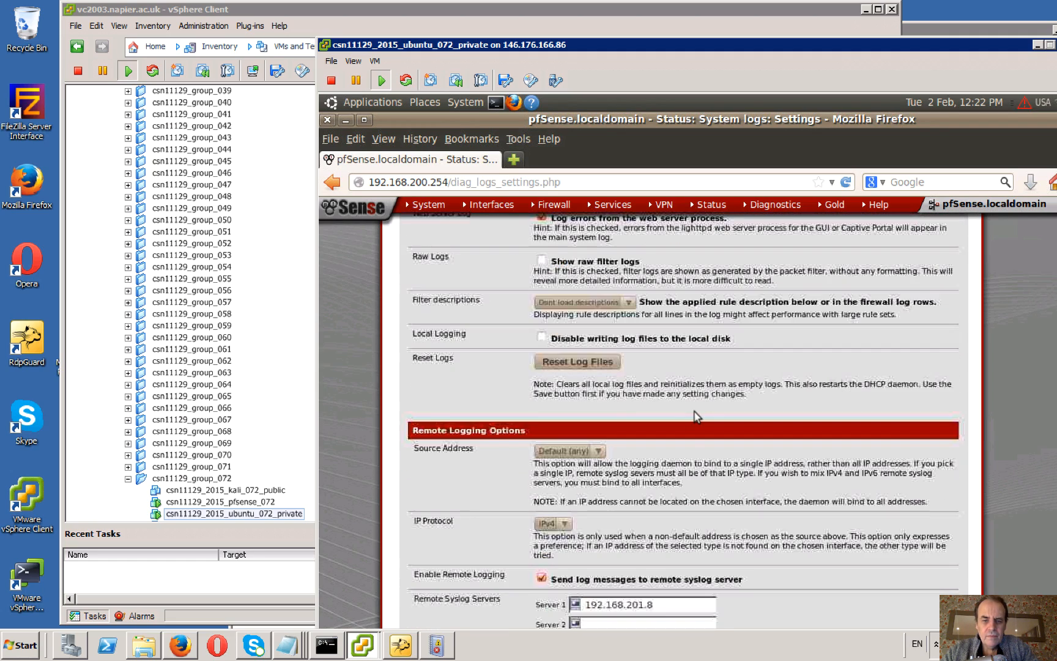
{"action": "scroll", "coordinate": [694, 413], "scroll_direction": "down", "scroll_amount": 1}
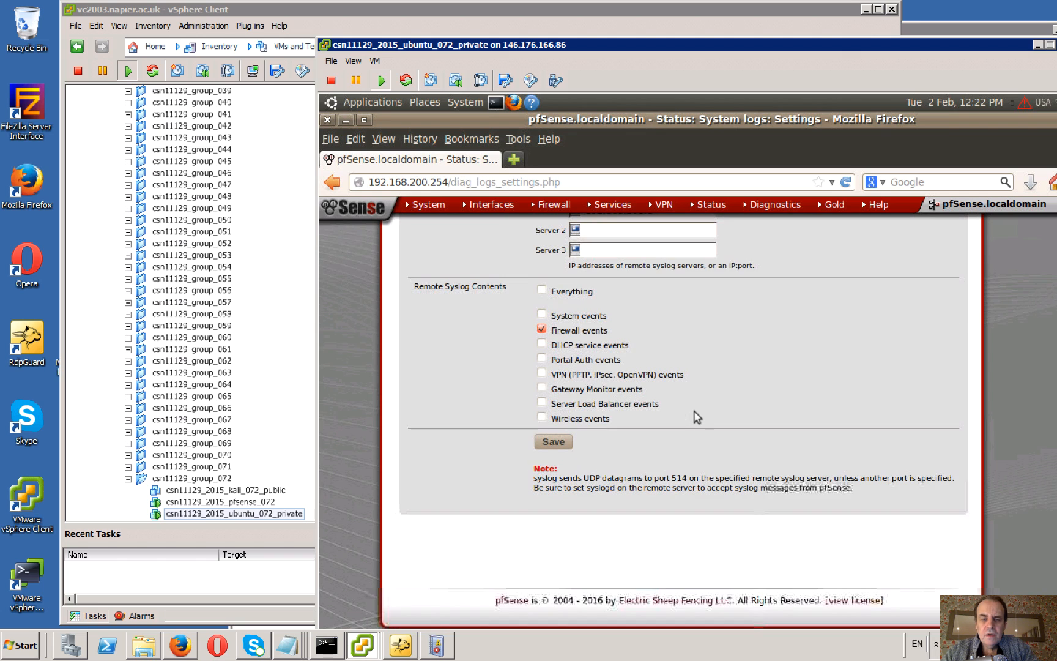
{"action": "scroll", "coordinate": [695, 413], "scroll_direction": "up", "scroll_amount": 1}
{"action": "scroll", "coordinate": [695, 413], "scroll_direction": "up", "scroll_amount": 1}
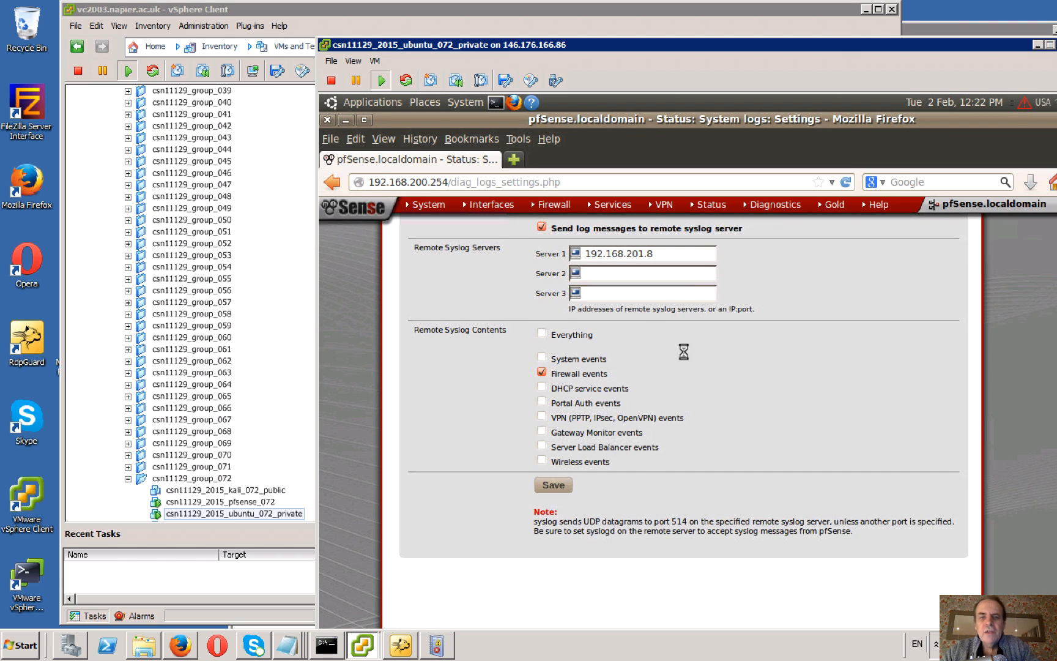
{"action": "key", "text": "alt+Tab"}
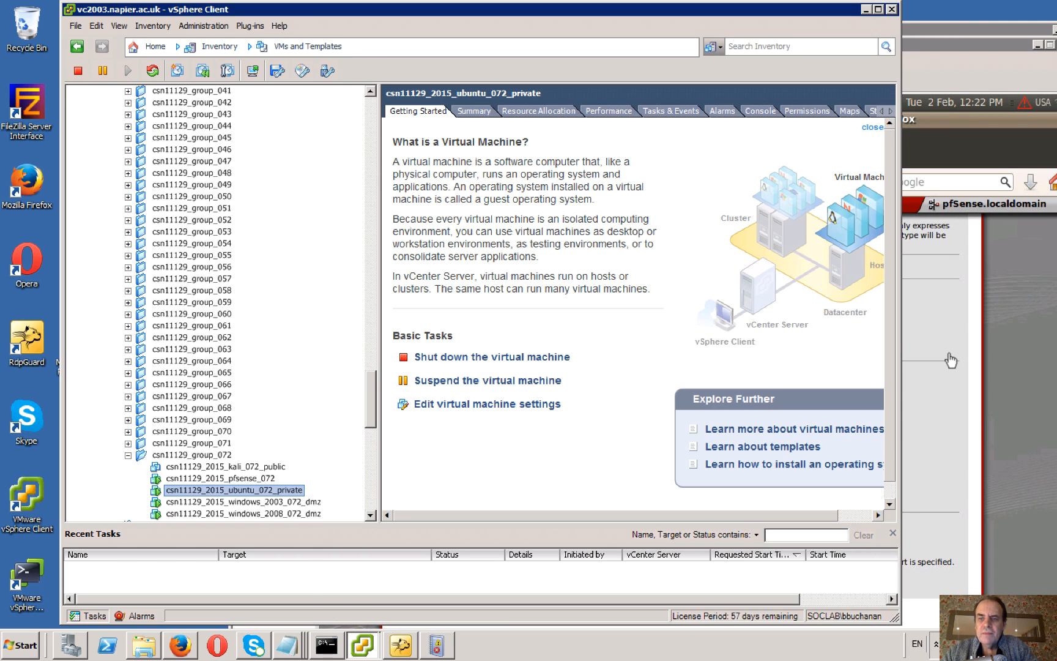
{"action": "left_click", "coordinate": [904, 343]}
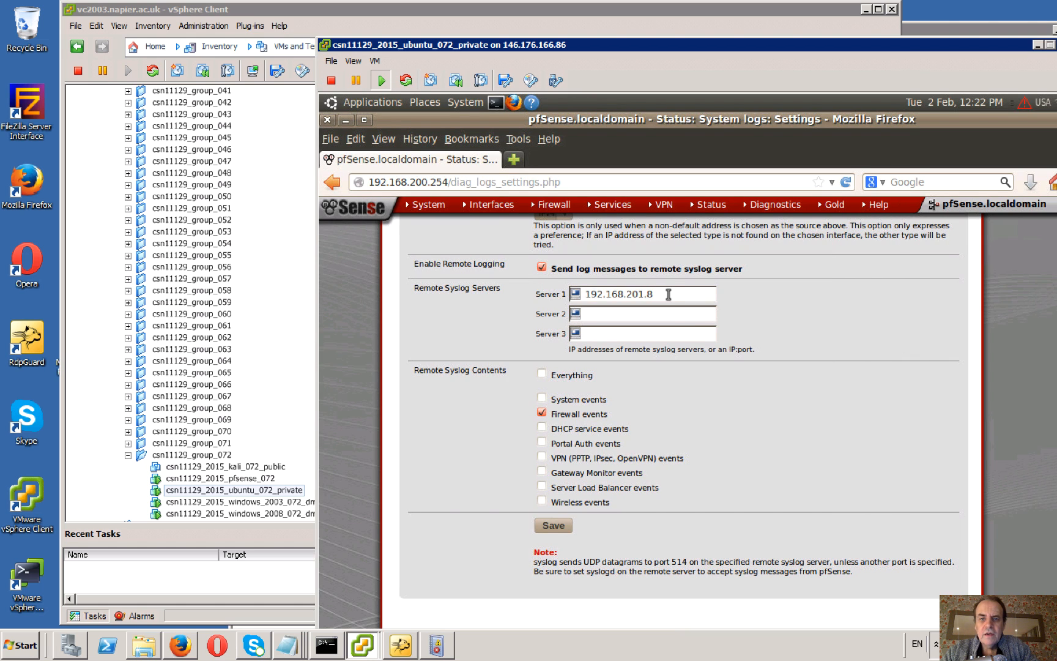
{"action": "left_click", "coordinate": [671, 295]}
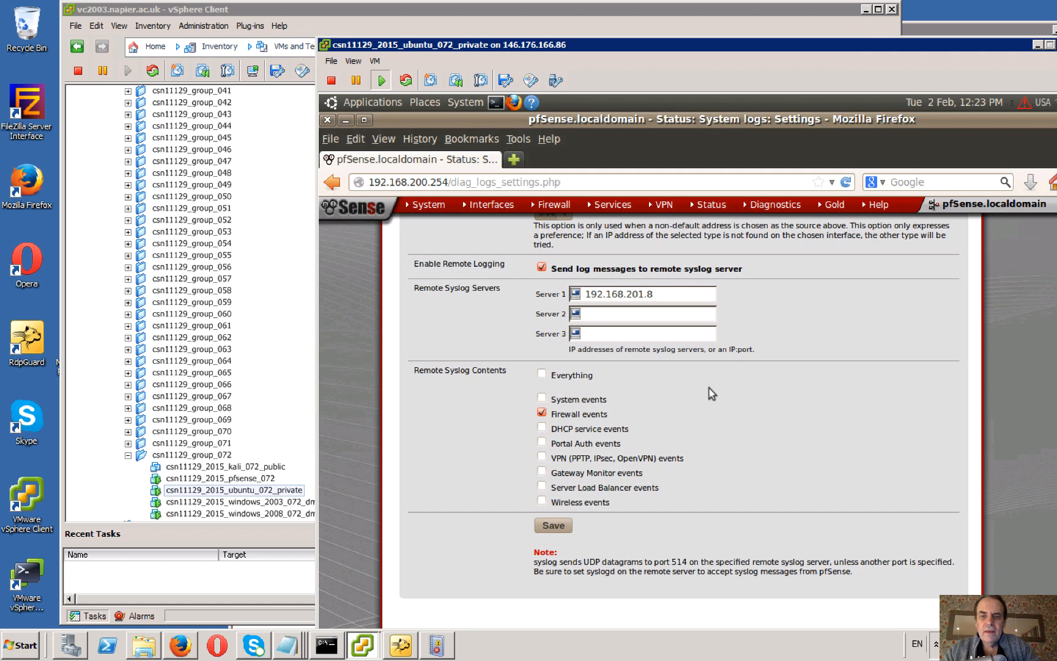
{"action": "scroll", "coordinate": [711, 394], "scroll_direction": "down", "scroll_amount": 1}
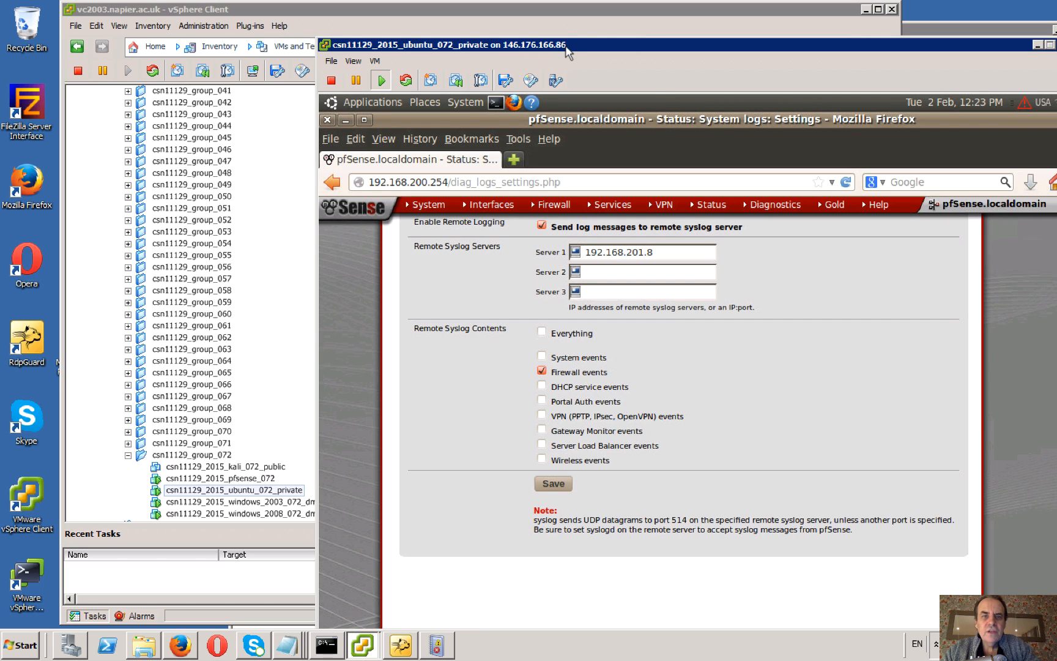
Move the Ubuntu console aside and open the console of the csn11129_2015_windows_2003_072_dmz virtual machine.
{"action": "left_click_drag", "start_coordinate": [601, 46], "coordinate": [791, 469]}
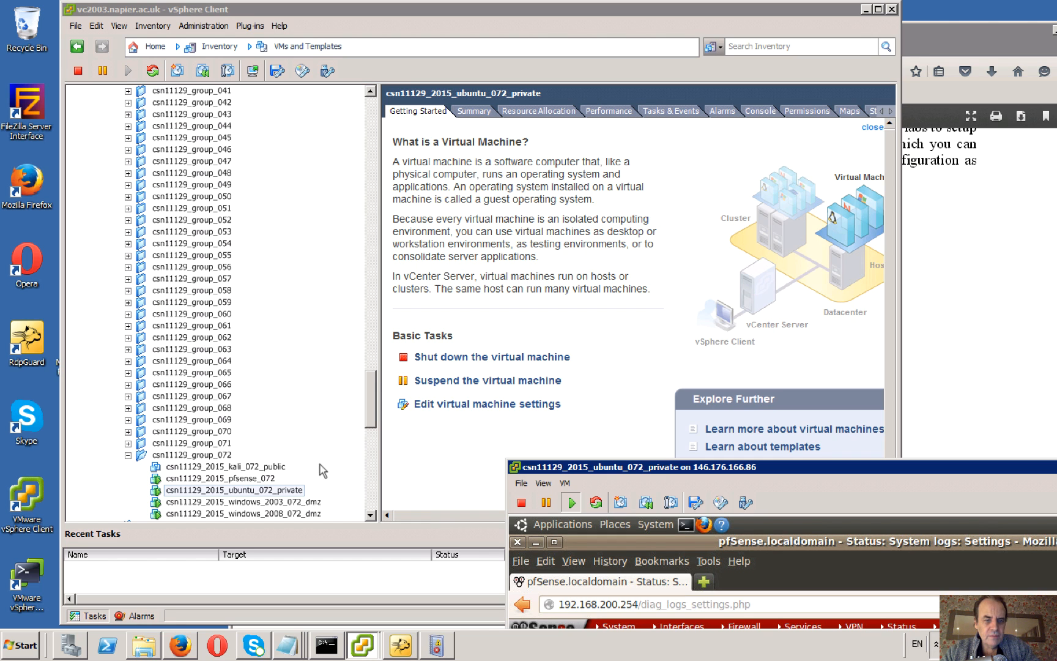
{"action": "left_click_drag", "start_coordinate": [371, 418], "coordinate": [371, 440]}
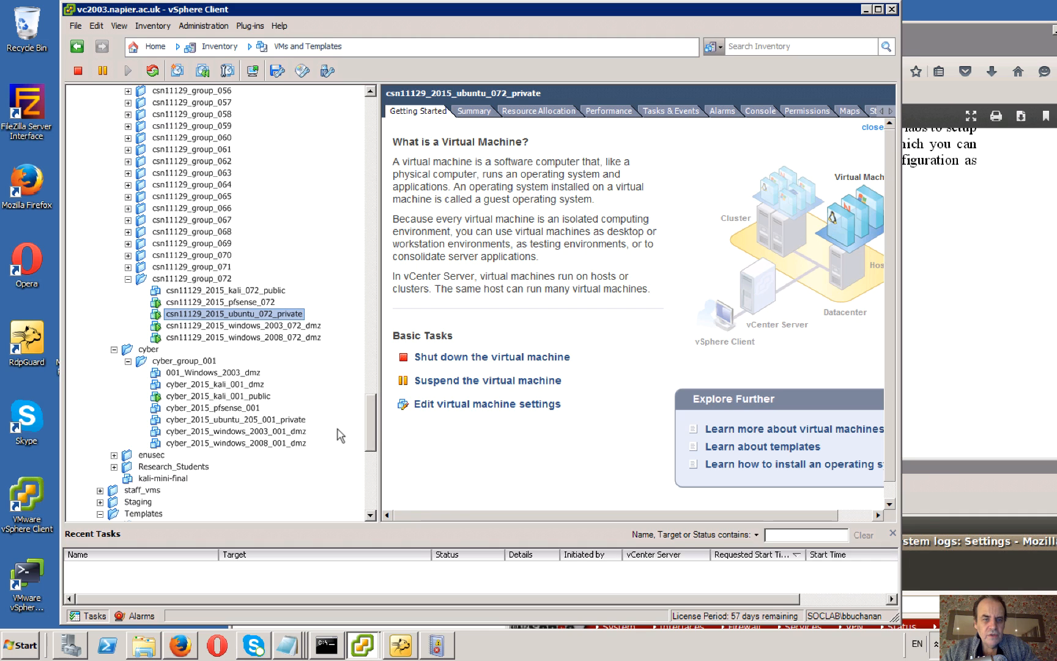
{"action": "left_click", "coordinate": [285, 326]}
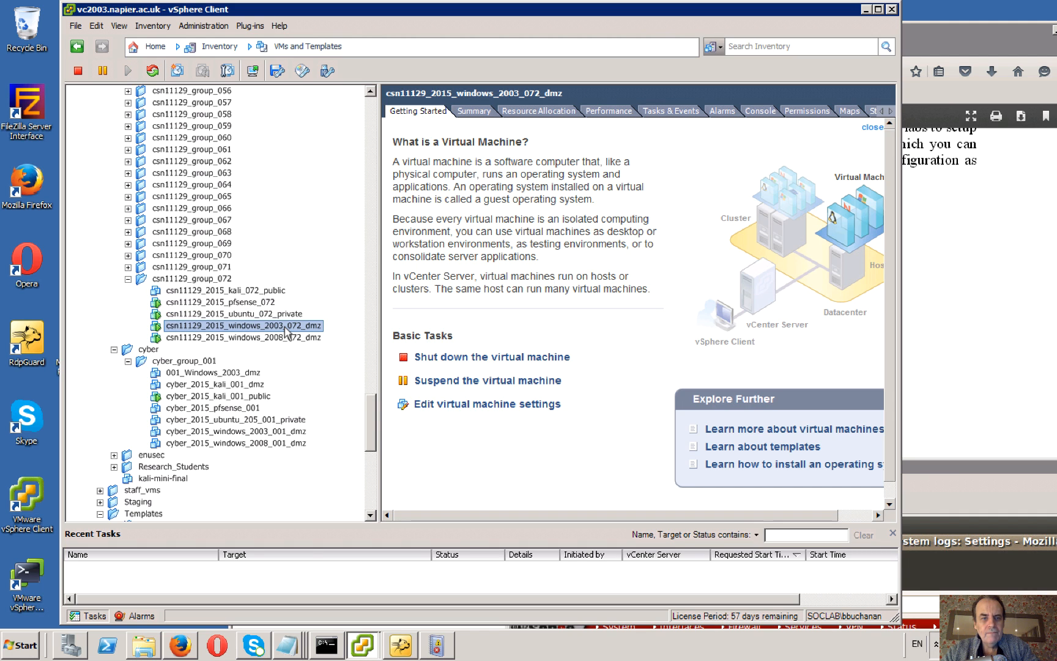
{"action": "right_click", "coordinate": [285, 327]}
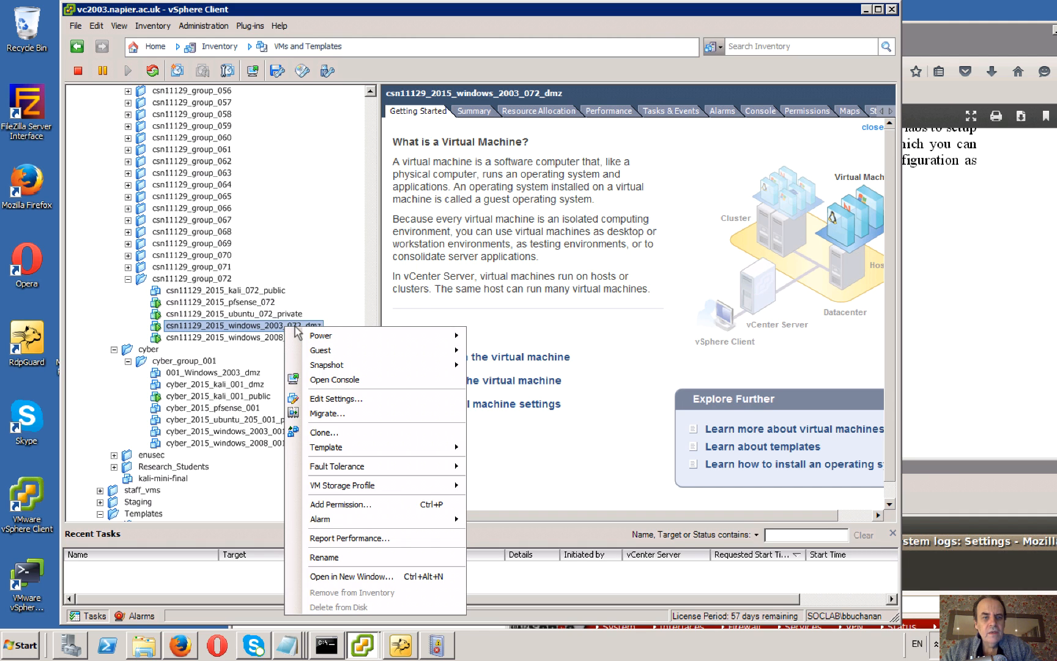
{"action": "left_click", "coordinate": [338, 381]}
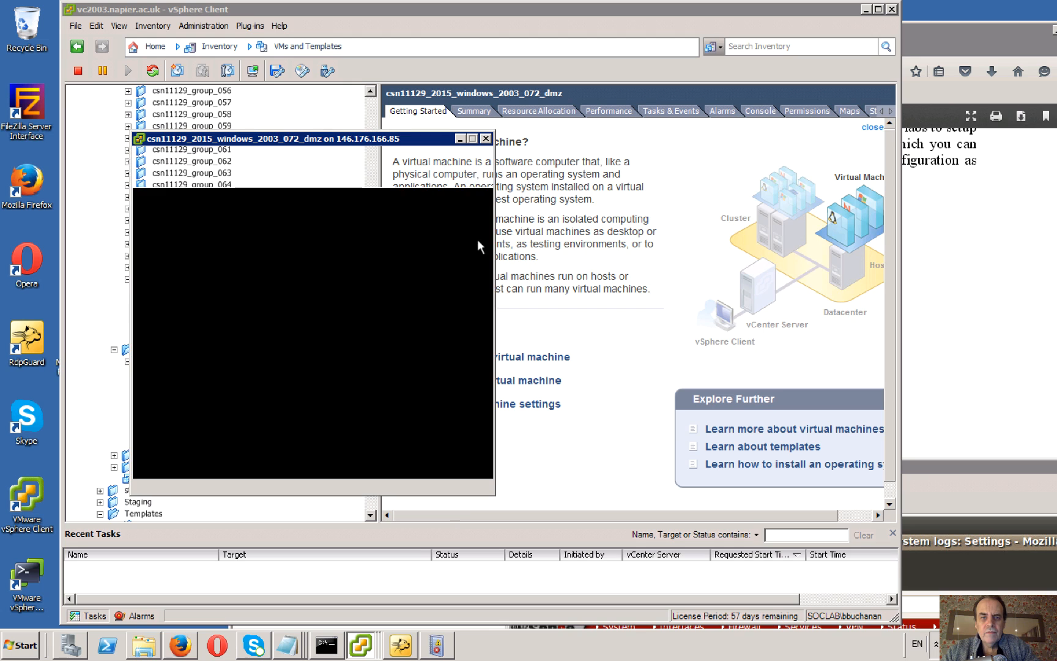
{"action": "left_click_drag", "start_coordinate": [418, 141], "coordinate": [664, 83]}
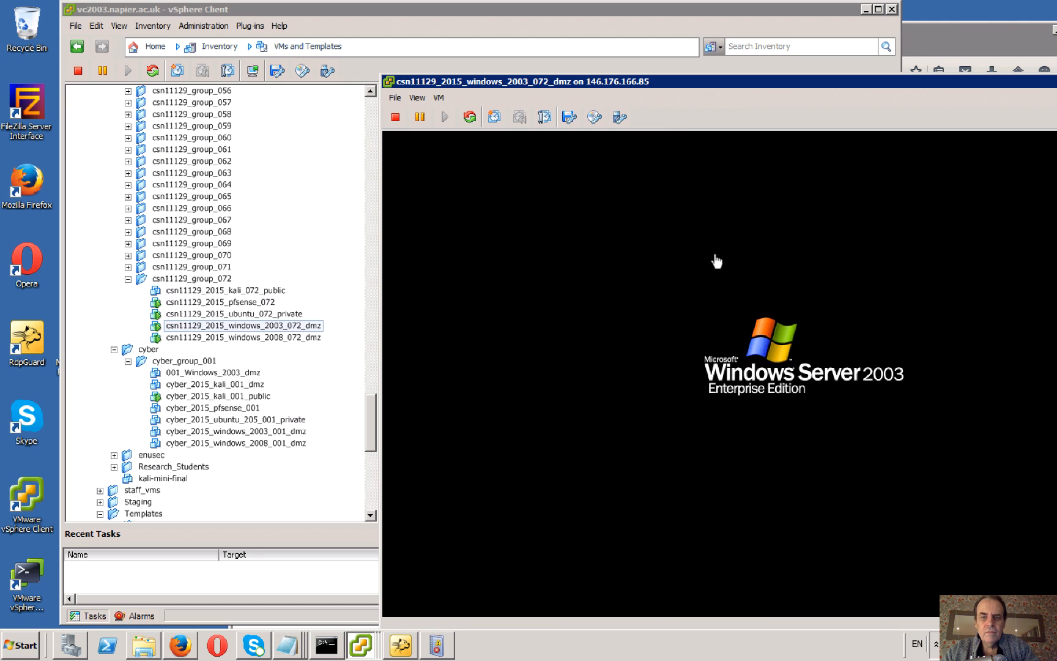
Unlock the Windows Server 2003 machine as Administrator by entering the account password.
{"action": "left_click", "coordinate": [714, 292]}
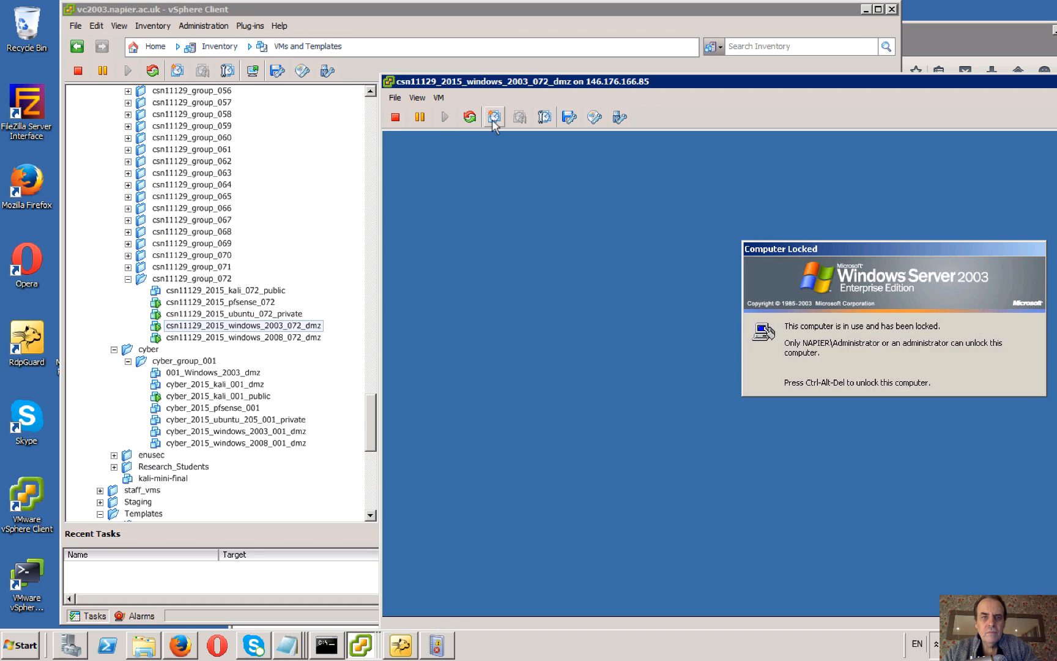
{"action": "left_click", "coordinate": [439, 98]}
{"action": "mouse_move", "coordinate": [473, 130]}
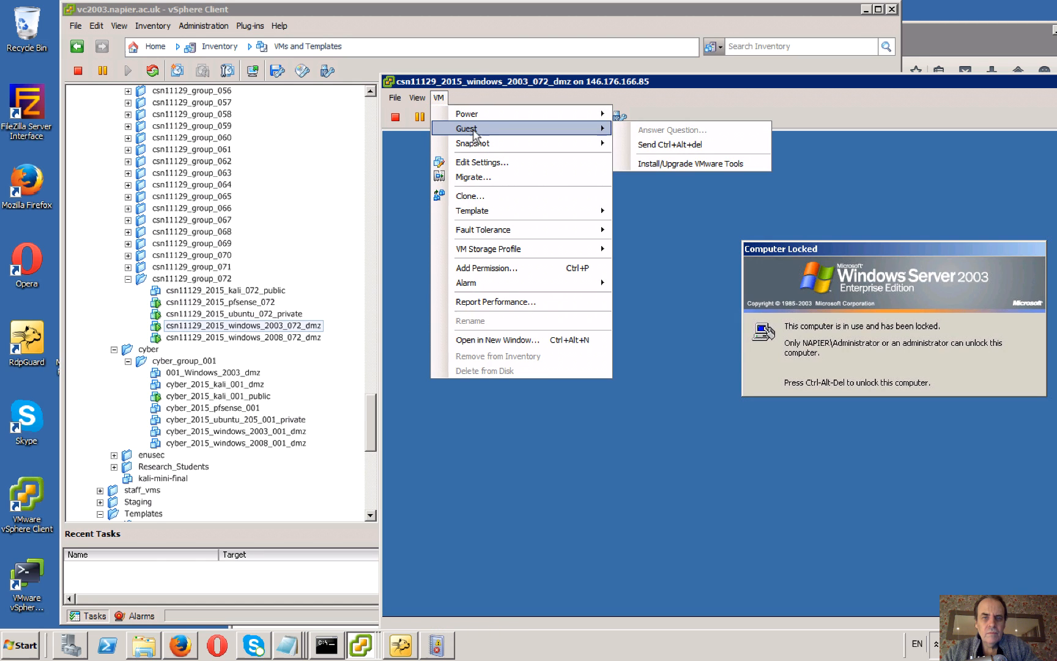
{"action": "left_click", "coordinate": [706, 145]}
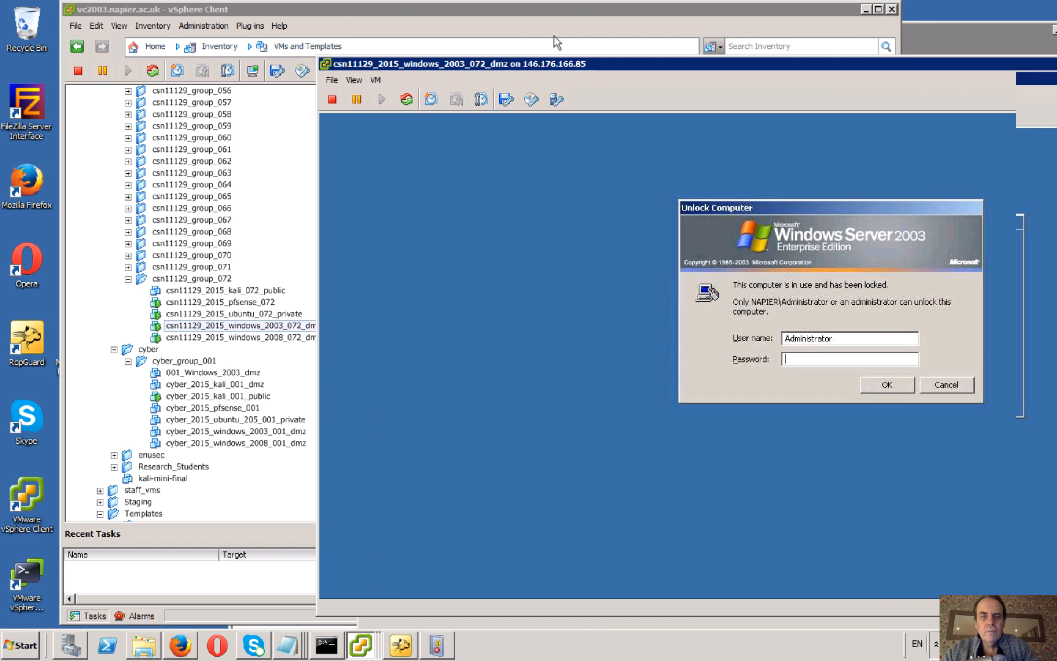
{"action": "left_click_drag", "start_coordinate": [671, 88], "coordinate": [507, 15]}
{"action": "type", "text": "********"}
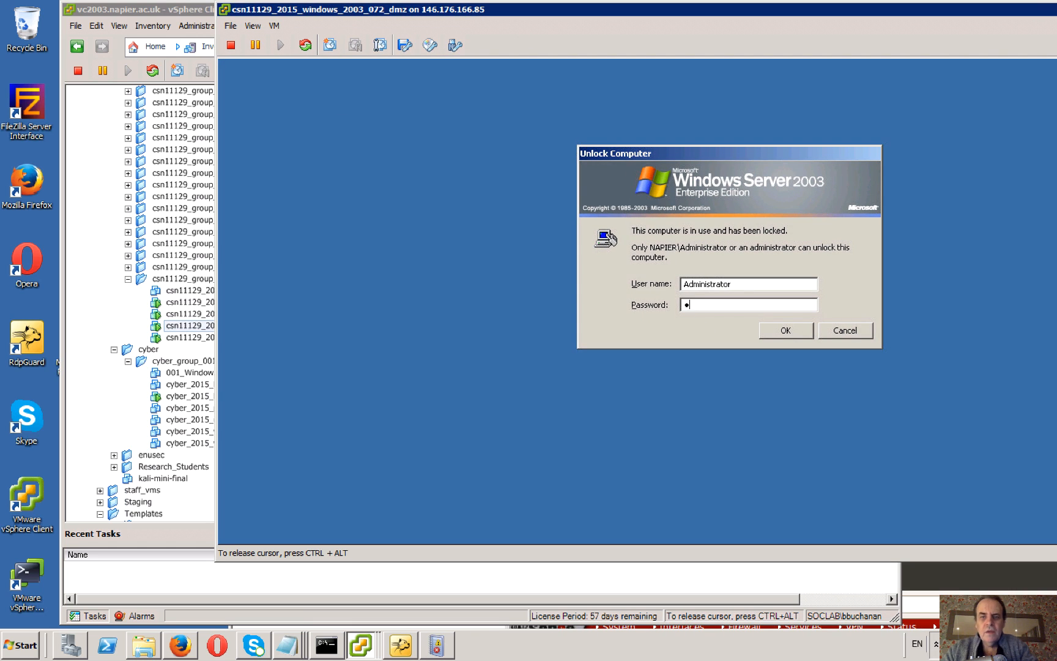
{"action": "key", "text": "Return"}
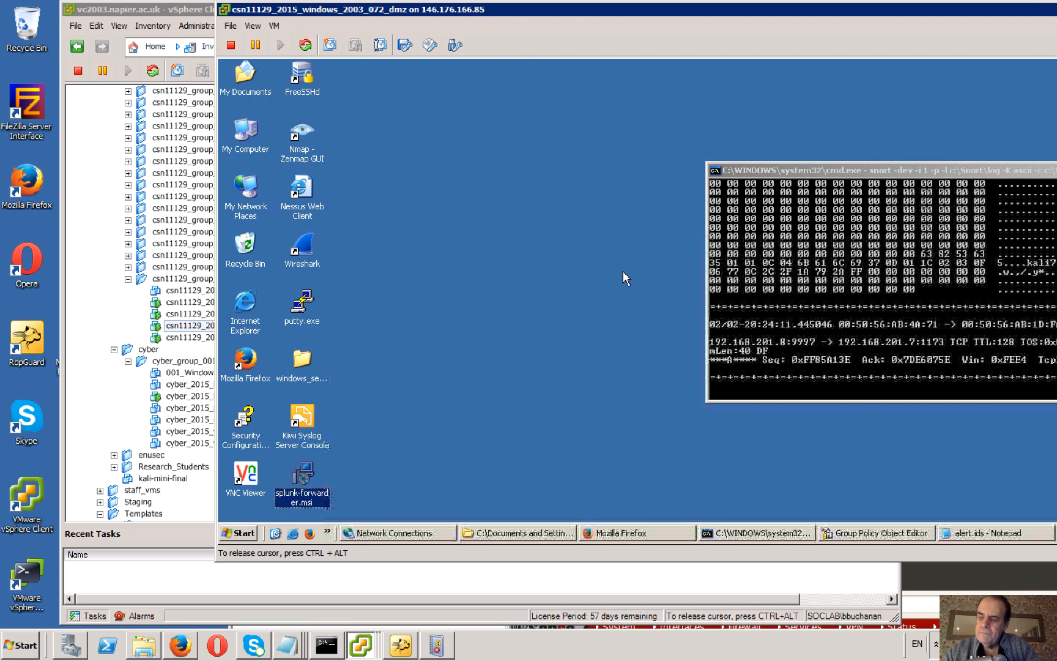
Stop the running Snort process in the command prompt and move its window fully into view.
{"action": "left_click", "coordinate": [826, 290]}
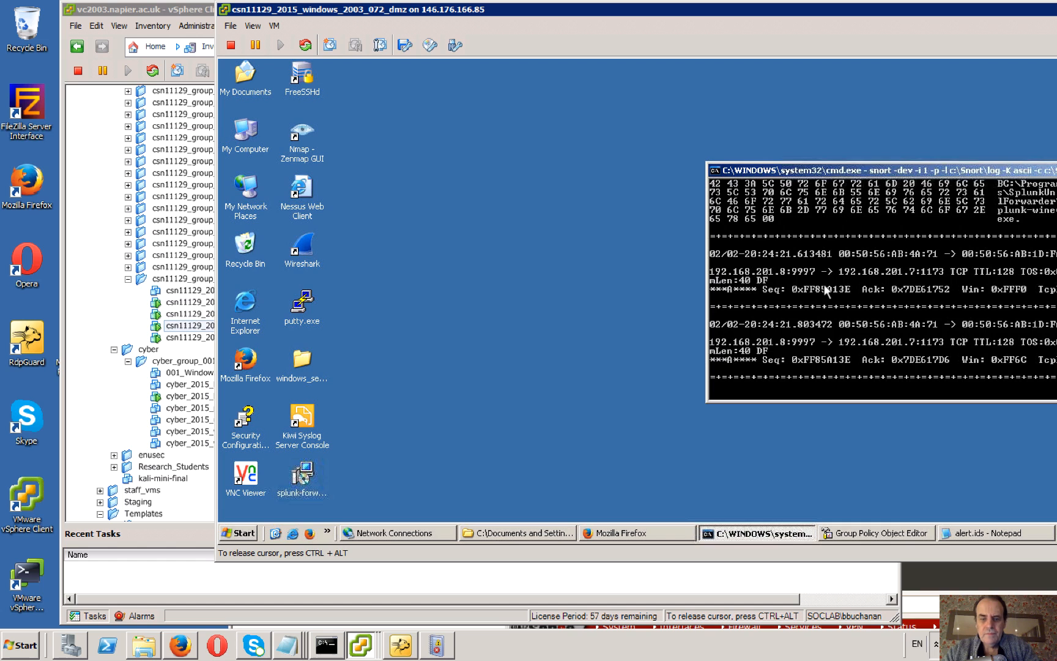
{"action": "key", "text": "ctrl+c"}
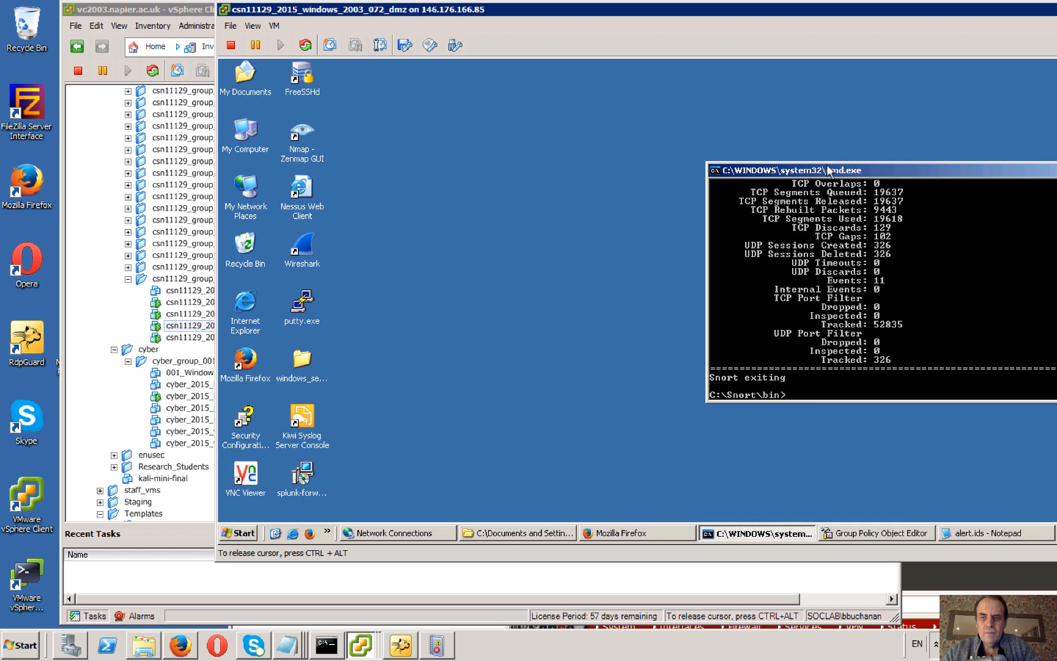
{"action": "left_click_drag", "start_coordinate": [748, 173], "coordinate": [596, 160]}
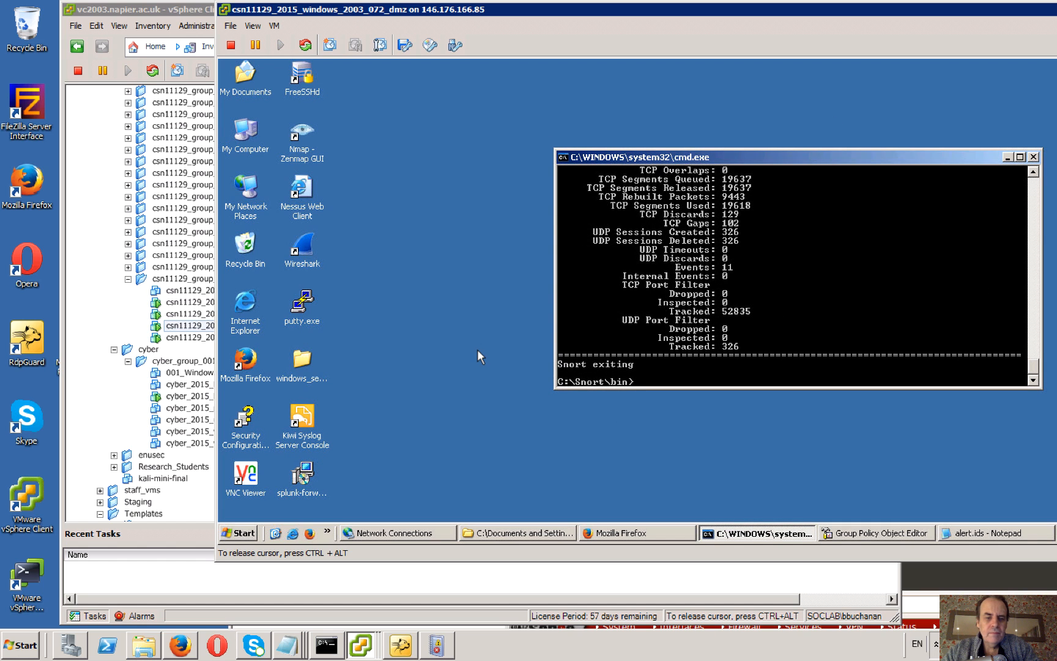
Try ifconfig and run ipconfig in the command prompt to display the server's IP configuration.
{"action": "left_click", "coordinate": [243, 534]}
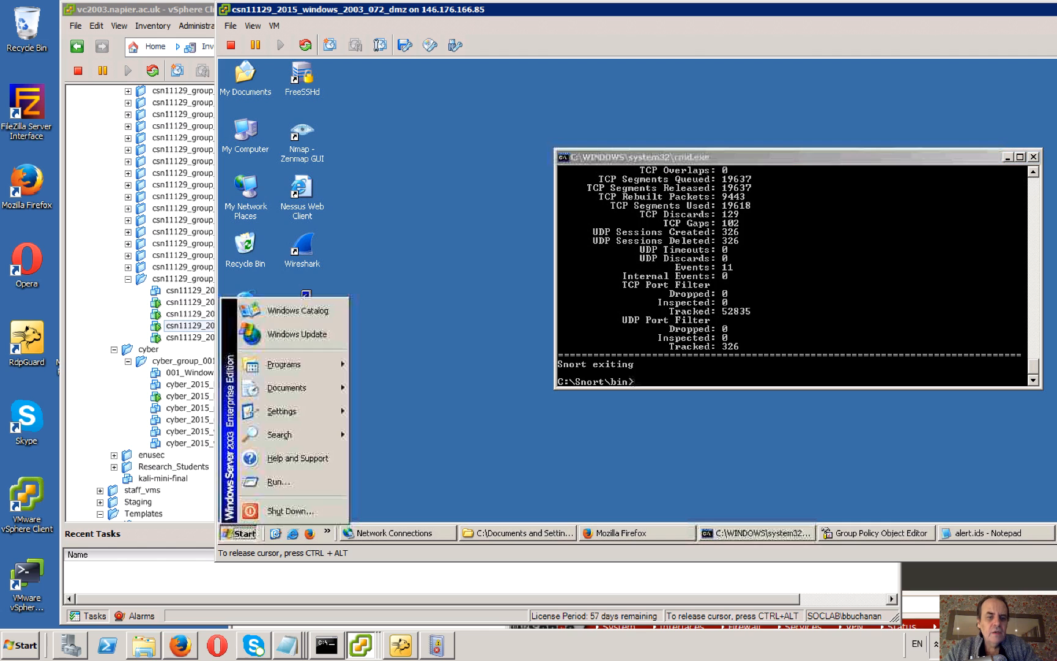
{"action": "left_click", "coordinate": [667, 322]}
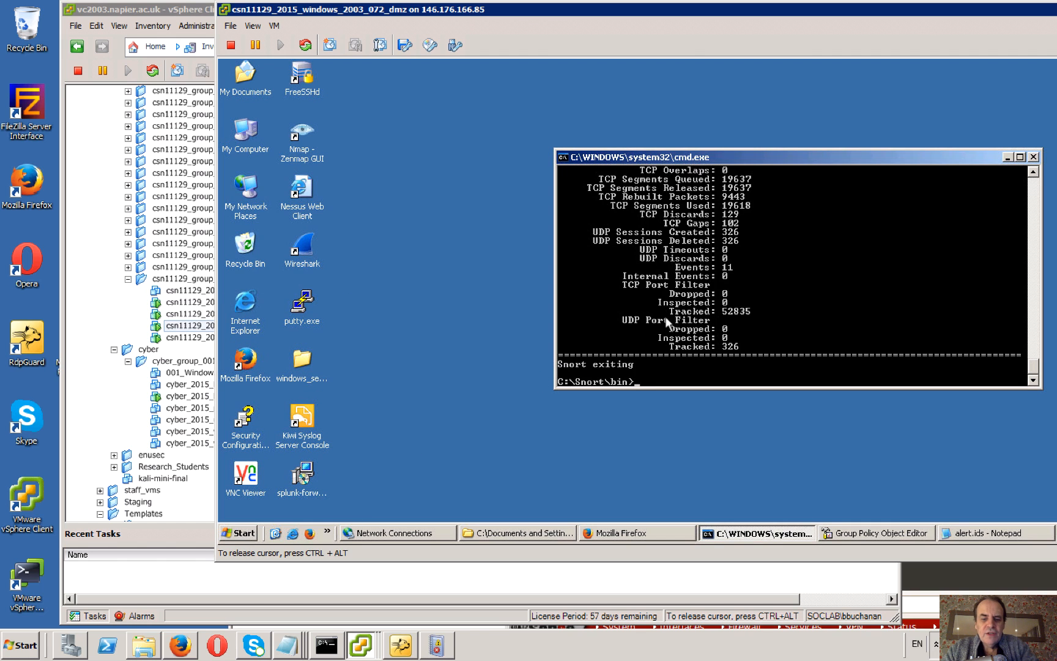
{"action": "key", "text": "Return"}
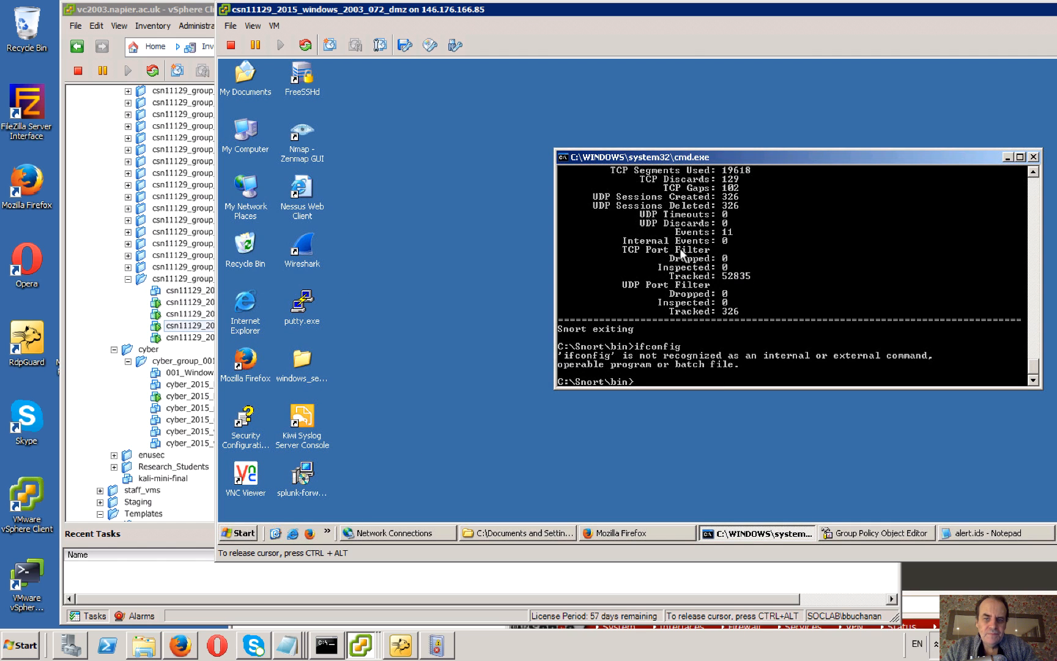
{"action": "type", "text": "ipconfig"}
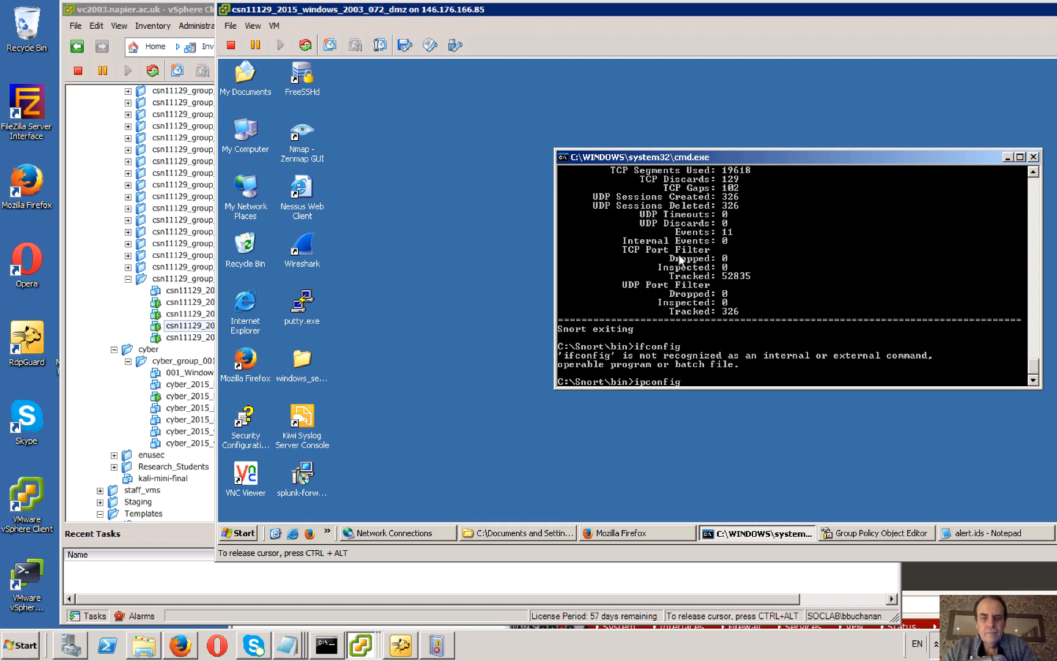
{"action": "key", "text": "Return"}
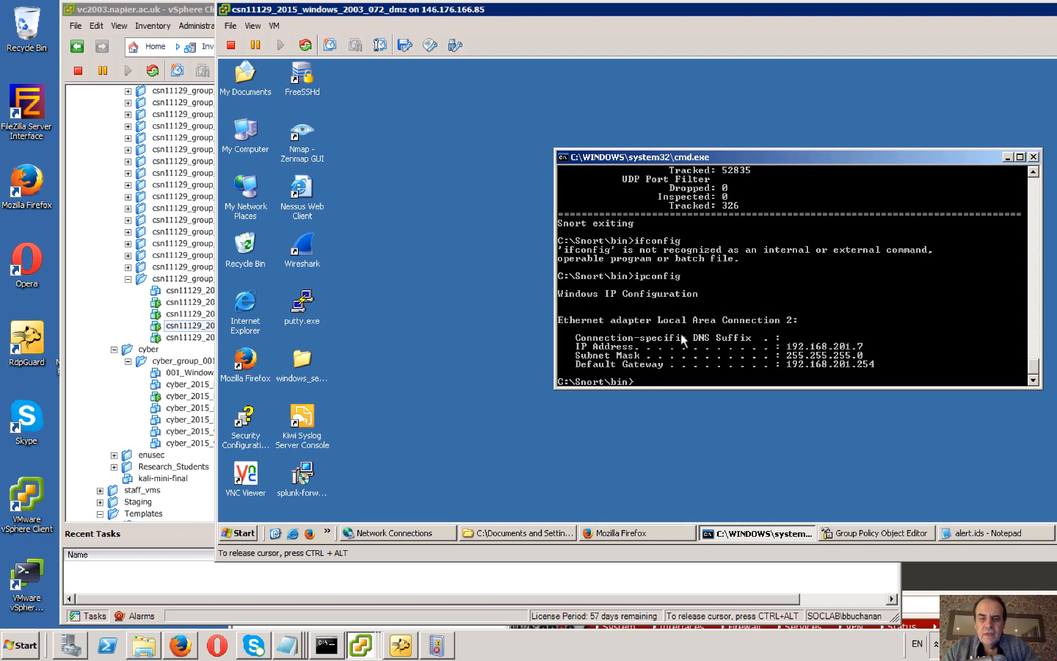
{"action": "left_click", "coordinate": [309, 533]}
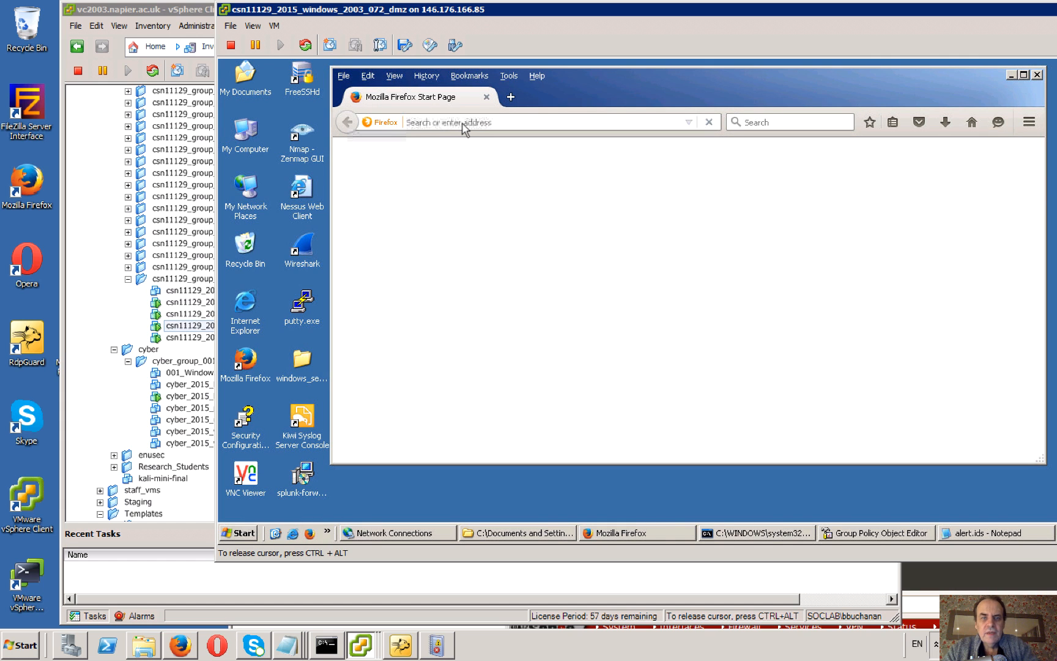
{"action": "left_click", "coordinate": [463, 122]}
{"action": "type", "text": "ase"}
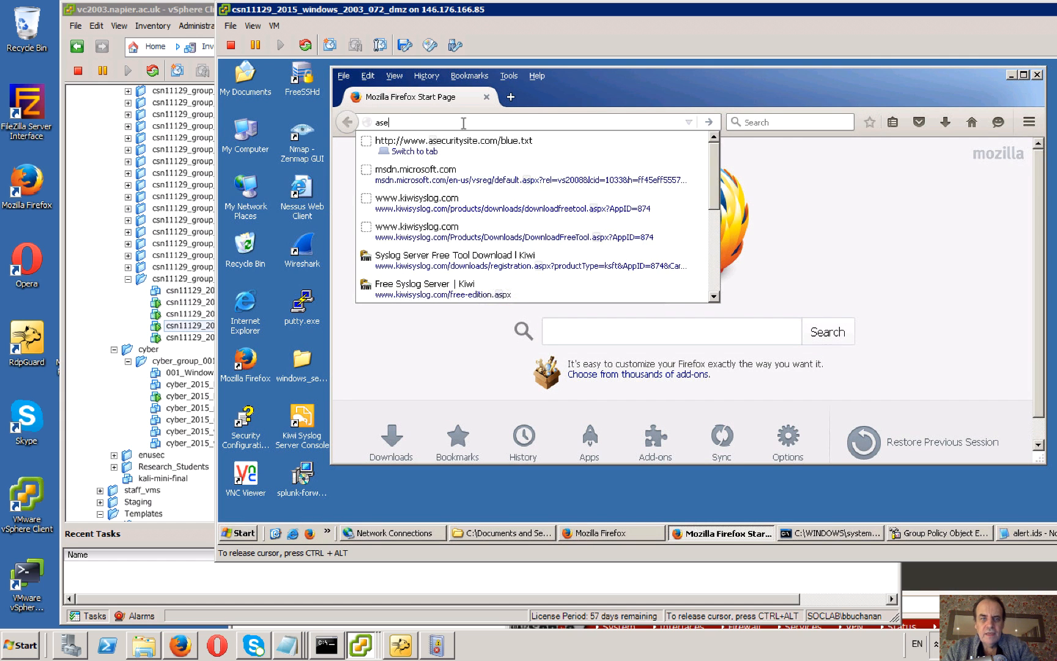
{"action": "type", "text": "curity"}
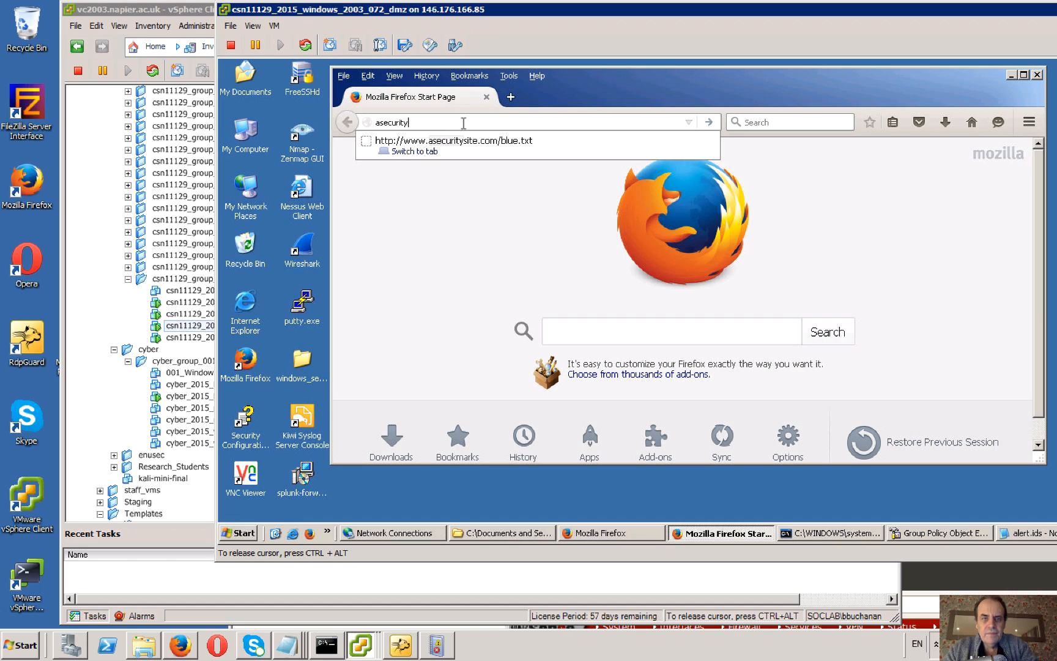
{"action": "type", "text": "site.com/bil"}
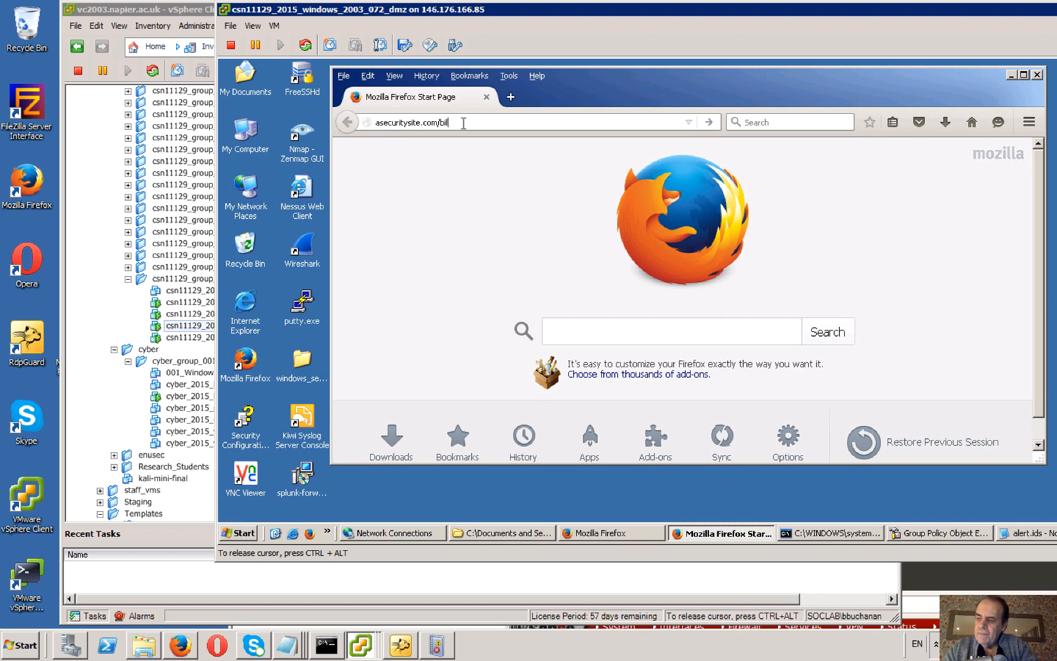
{"action": "key", "text": "BackSpace"}
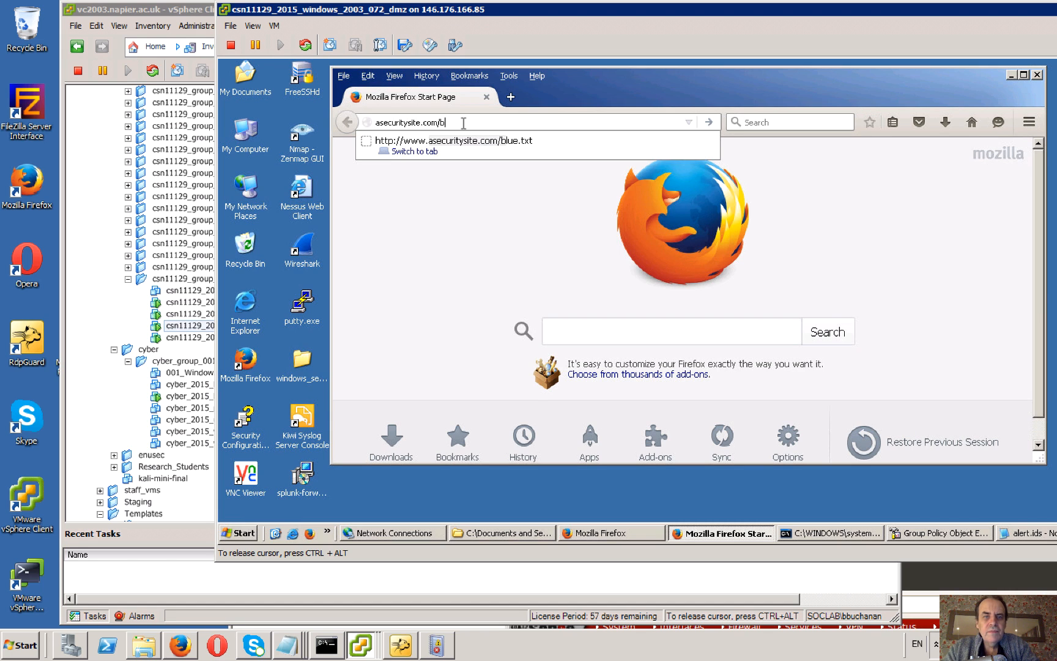
{"action": "key", "text": "Down"}
{"action": "key", "text": "Return"}
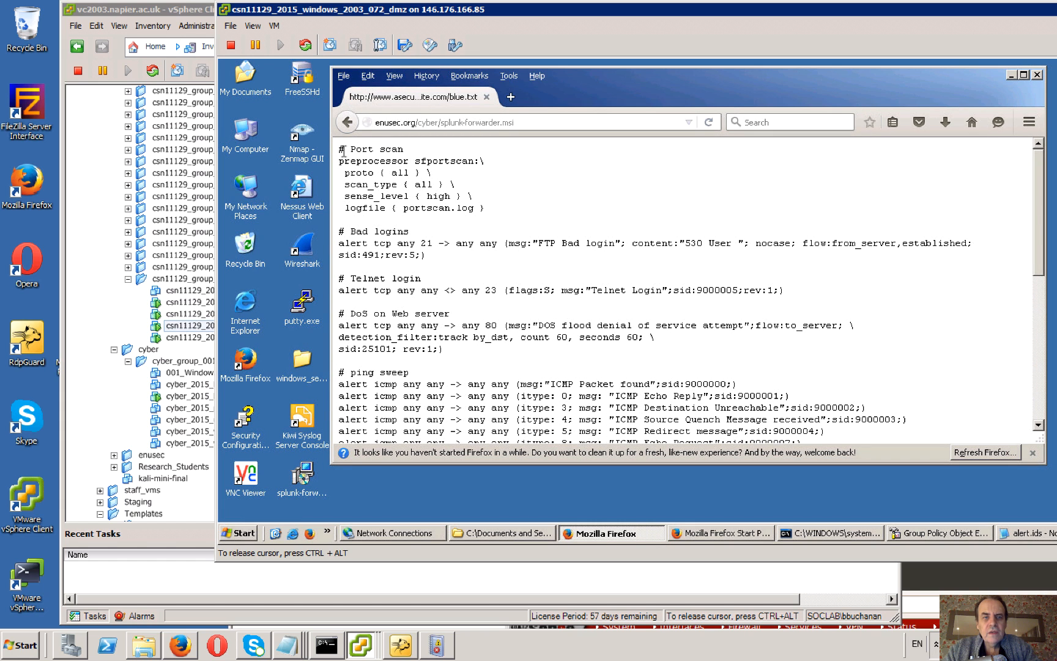
Highlight the full Snort rules text, from the port scan section to the stream5 preprocessors, and minimise that browser window.
{"action": "left_click_drag", "start_coordinate": [340, 148], "coordinate": [441, 235]}
{"action": "left_click", "coordinate": [400, 200]}
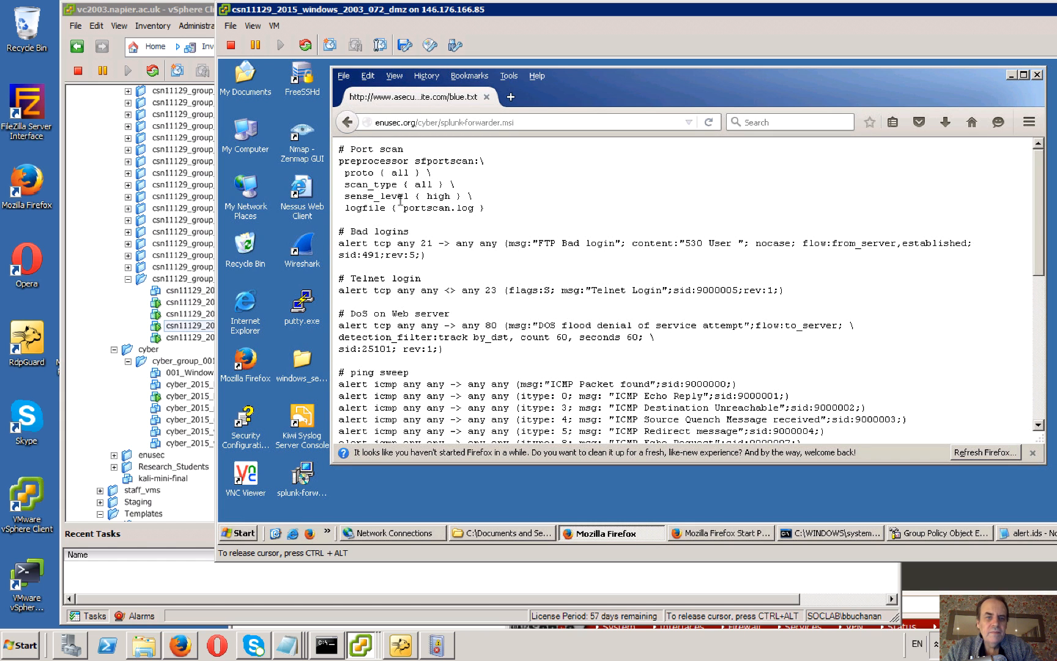
{"action": "left_click_drag", "start_coordinate": [340, 149], "coordinate": [798, 422]}
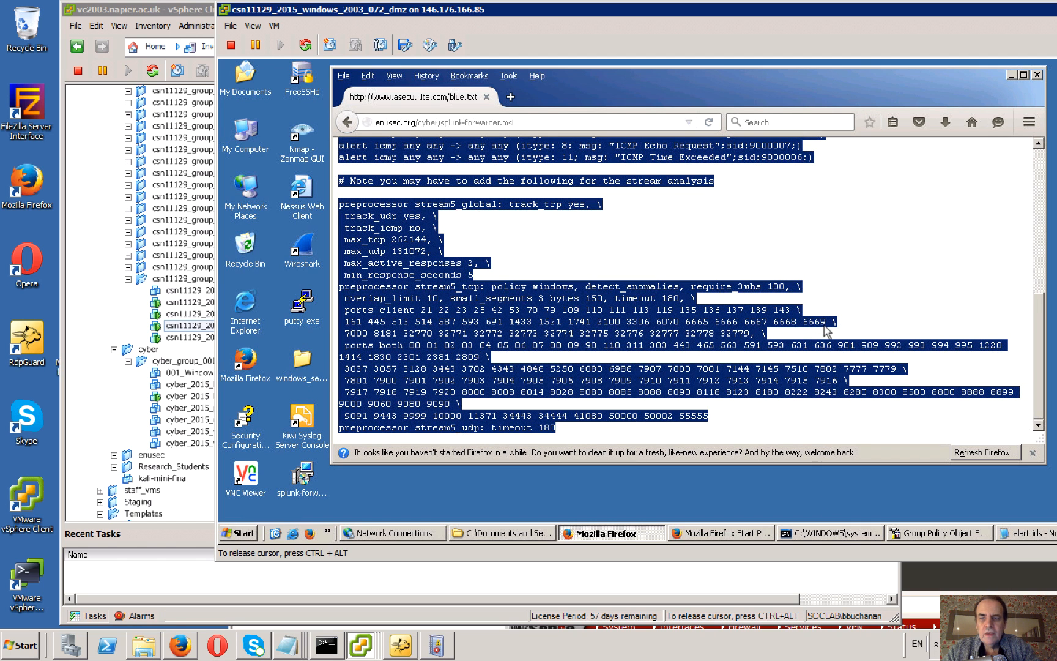
{"action": "left_click", "coordinate": [1012, 75]}
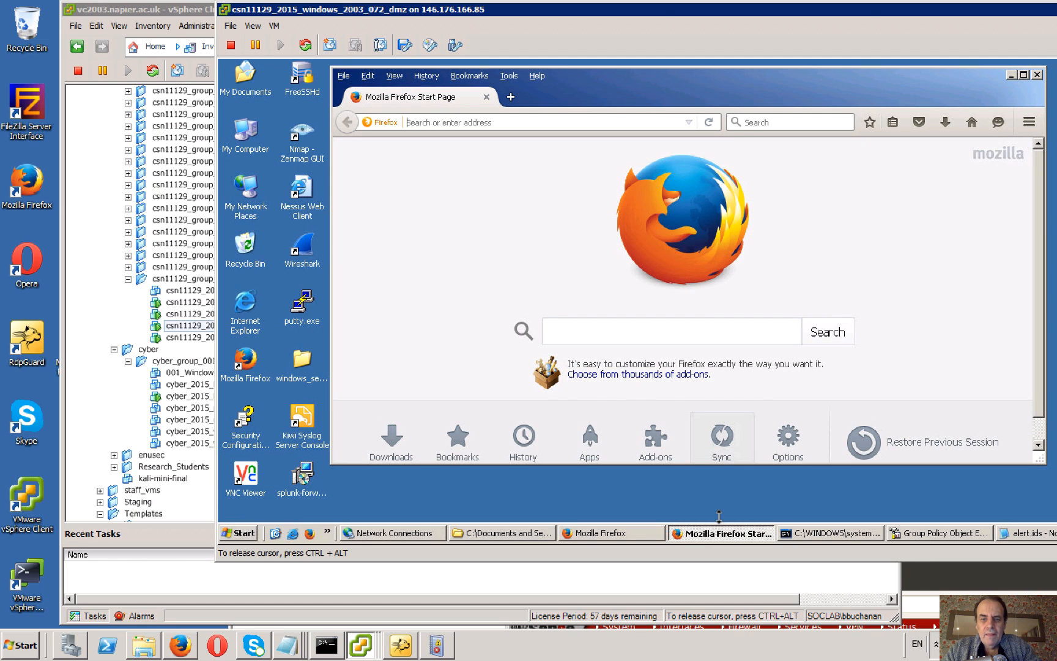
Recall the earlier command snort -dev -i 1 -p -l c:\Snort\log -K ascii -c c:\Snort\rules\rules.rules at the command prompt.
{"action": "left_click", "coordinate": [829, 533]}
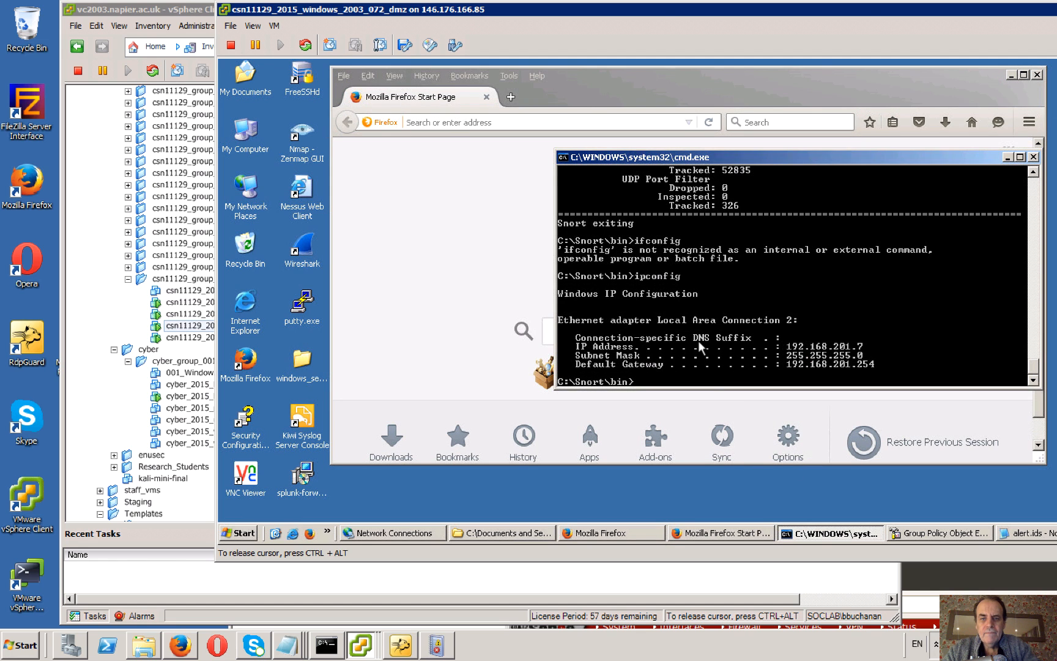
{"action": "key", "text": "Up"}
{"action": "key", "text": "Up"}
{"action": "key", "text": "Up"}
{"action": "key", "text": "Up"}
{"action": "key", "text": "Up"}
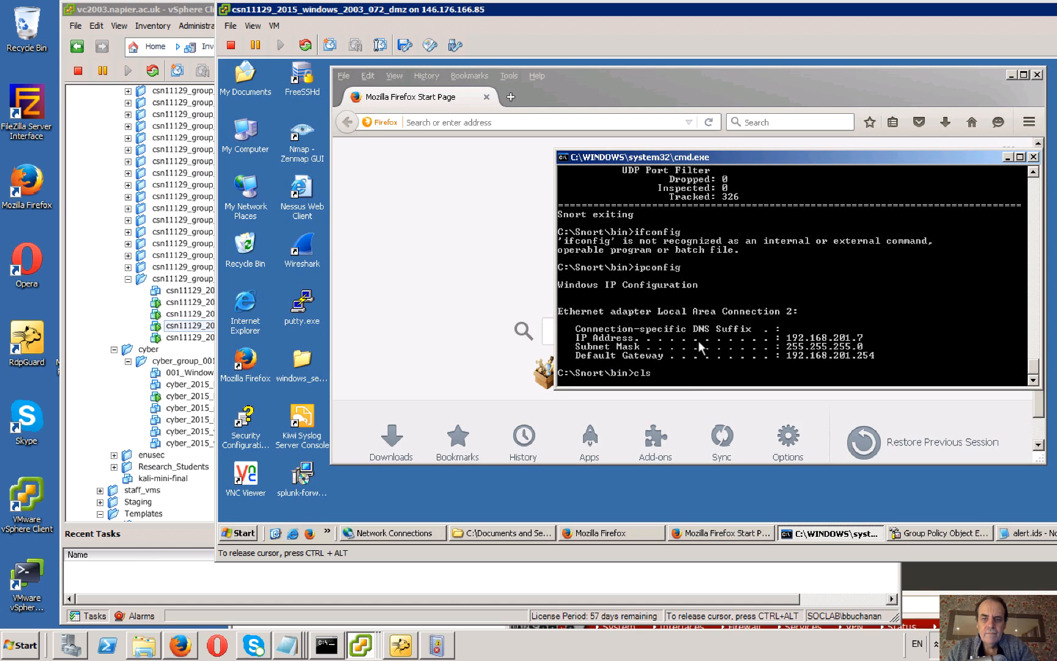
{"action": "key", "text": "Return"}
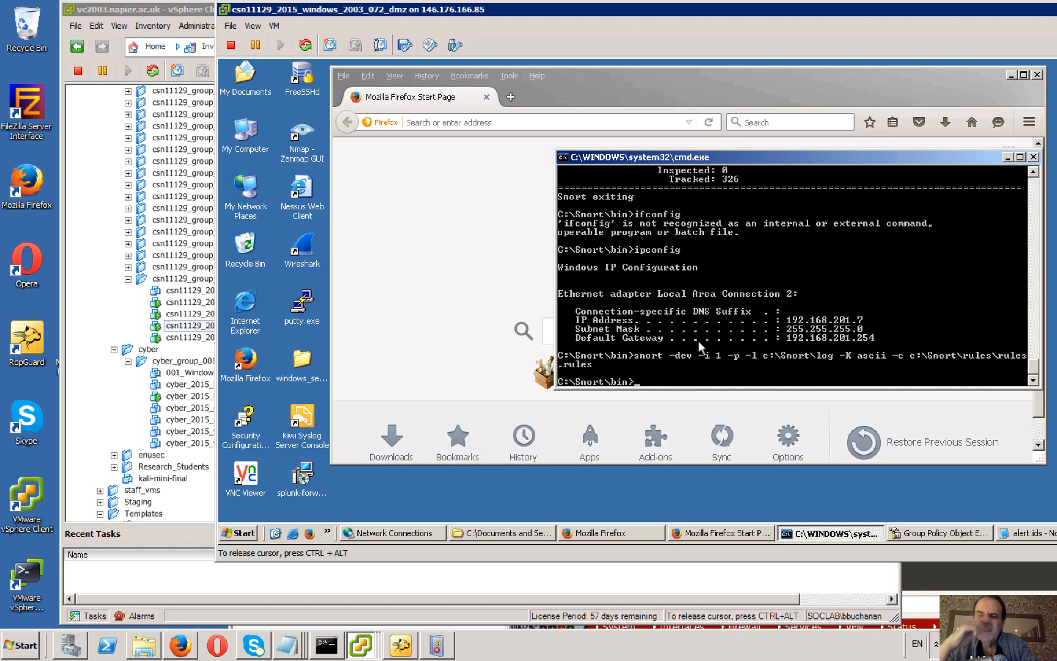
Change the command prompt's directory from C:\Snort\bin up to C:\Snort.
{"action": "type", "text": "cd "}
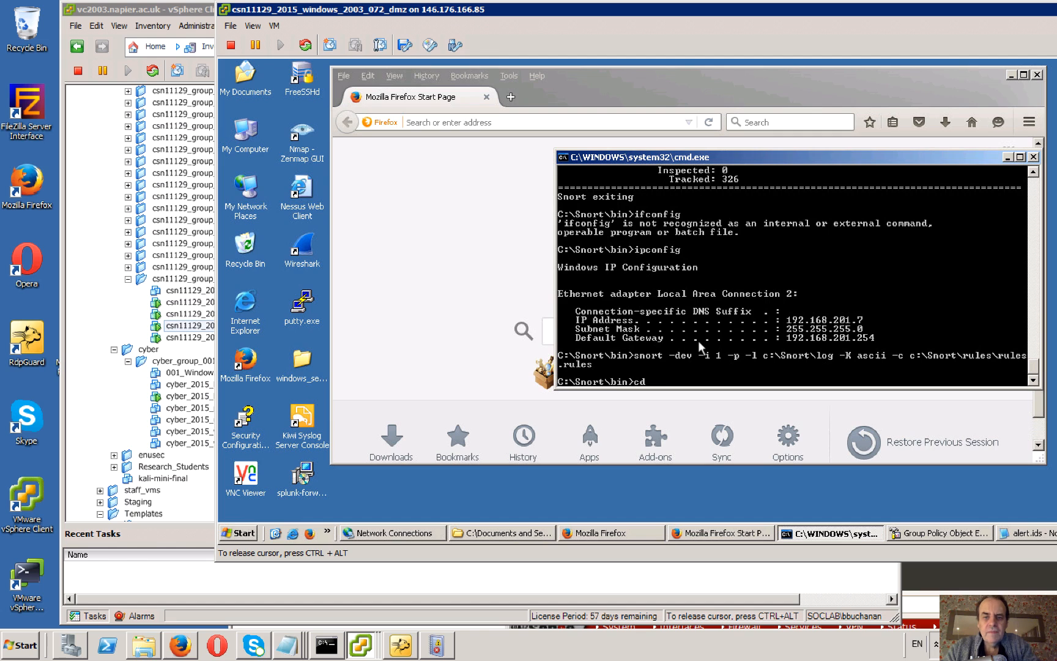
{"action": "type", "text": ".."}
{"action": "key", "text": "Return"}
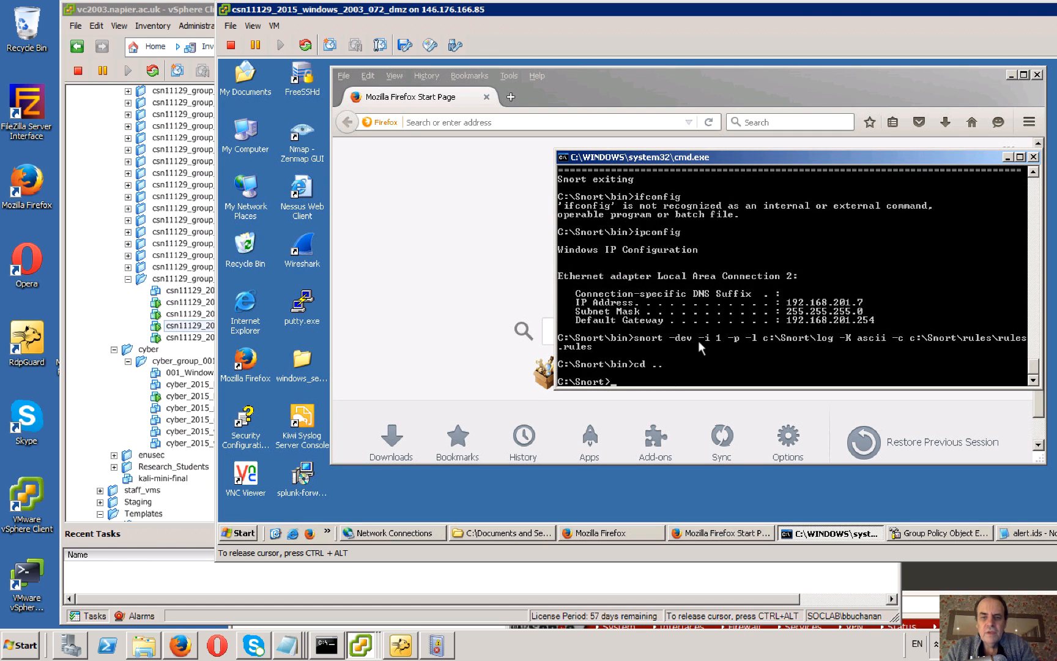
Change the command prompt's directory to C:\Snort\rules and list the files in it.
{"action": "type", "text": "cd rules"}
{"action": "key", "text": "Return"}
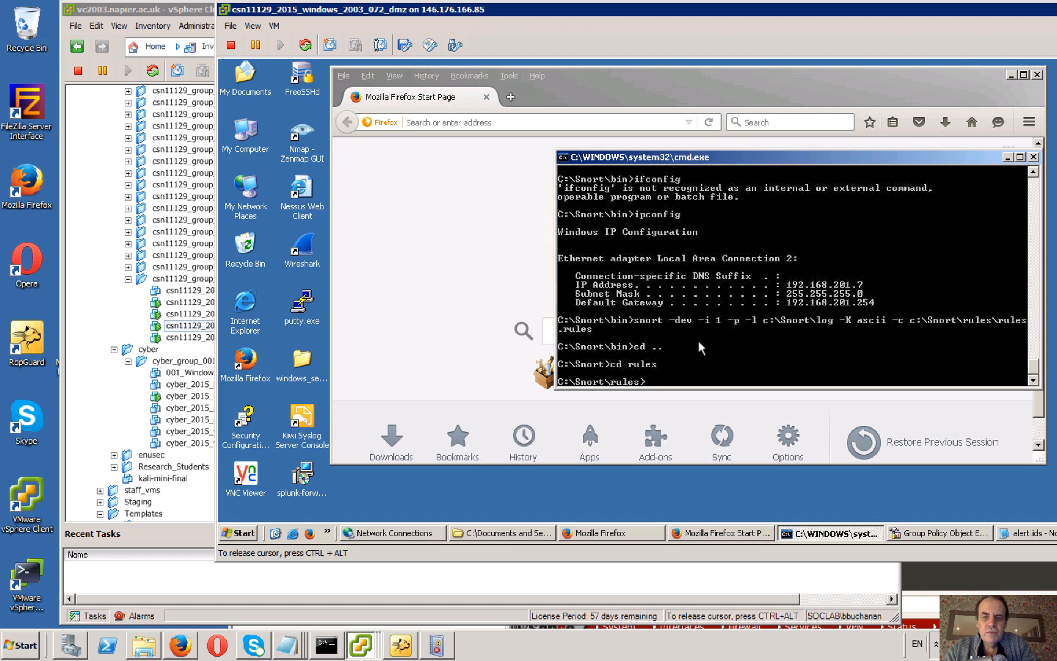
{"action": "type", "text": "dir"}
{"action": "key", "text": "Return"}
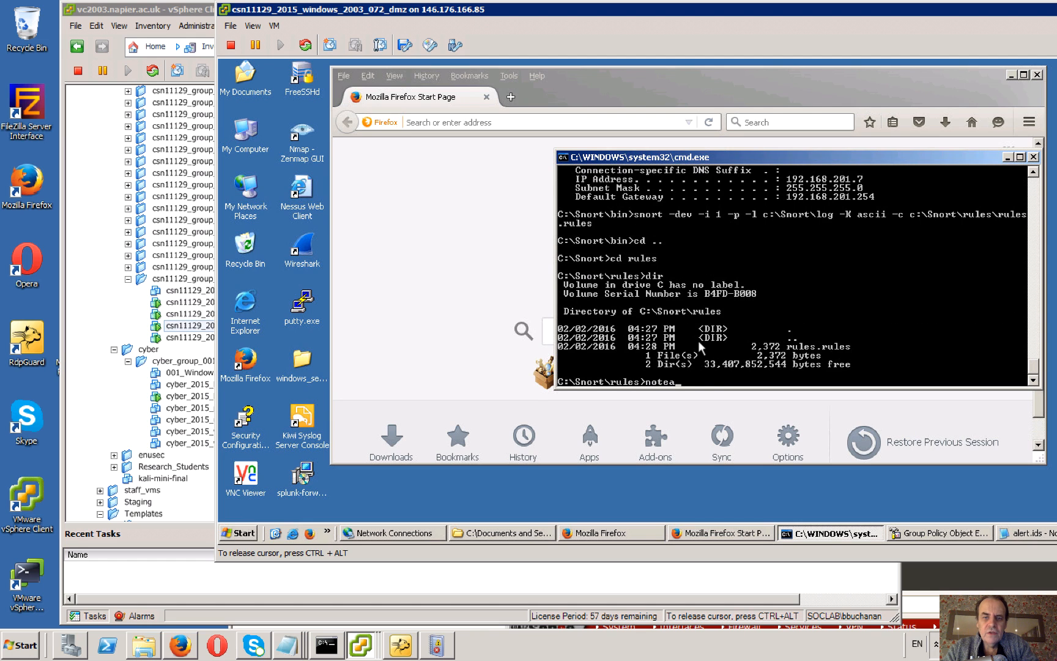
Open rules.rules from the command prompt in Notepad.
{"action": "type", "text": "not"}
{"action": "key", "text": "BackSpace"}
{"action": "key", "text": "BackSpace"}
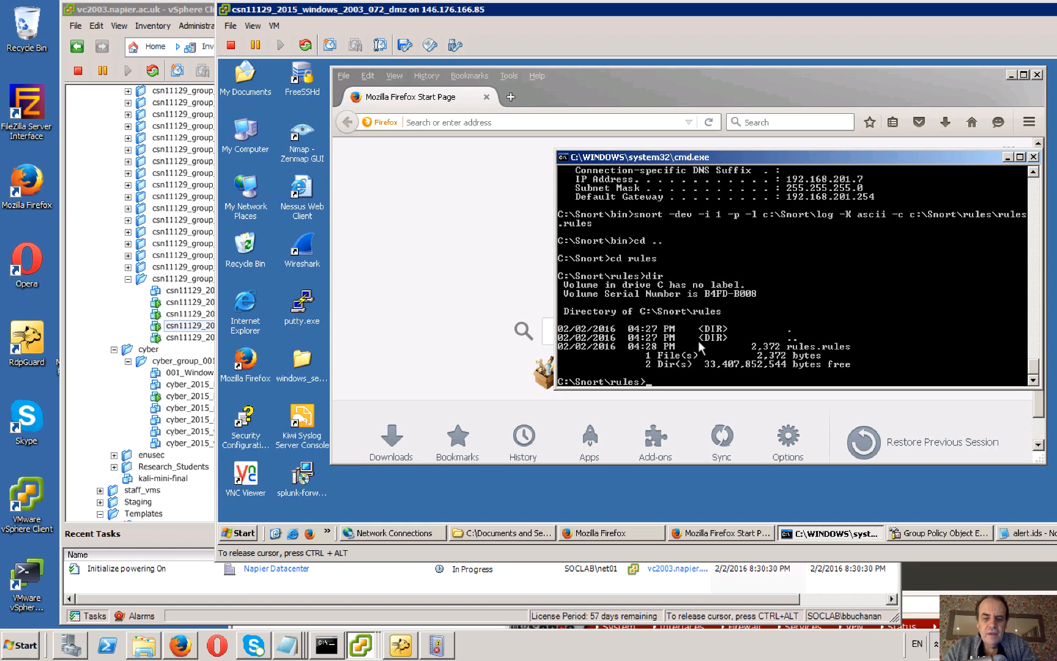
{"action": "type", "text": "notepad "}
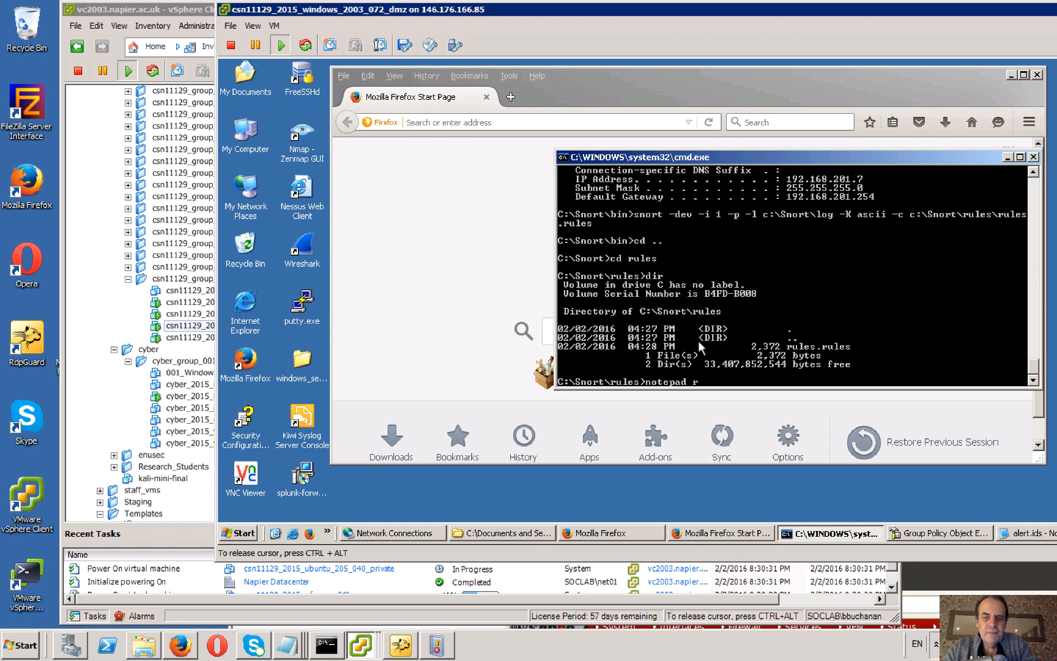
{"action": "type", "text": "r"}
{"action": "key", "text": "Tab"}
{"action": "key", "text": "Return"}
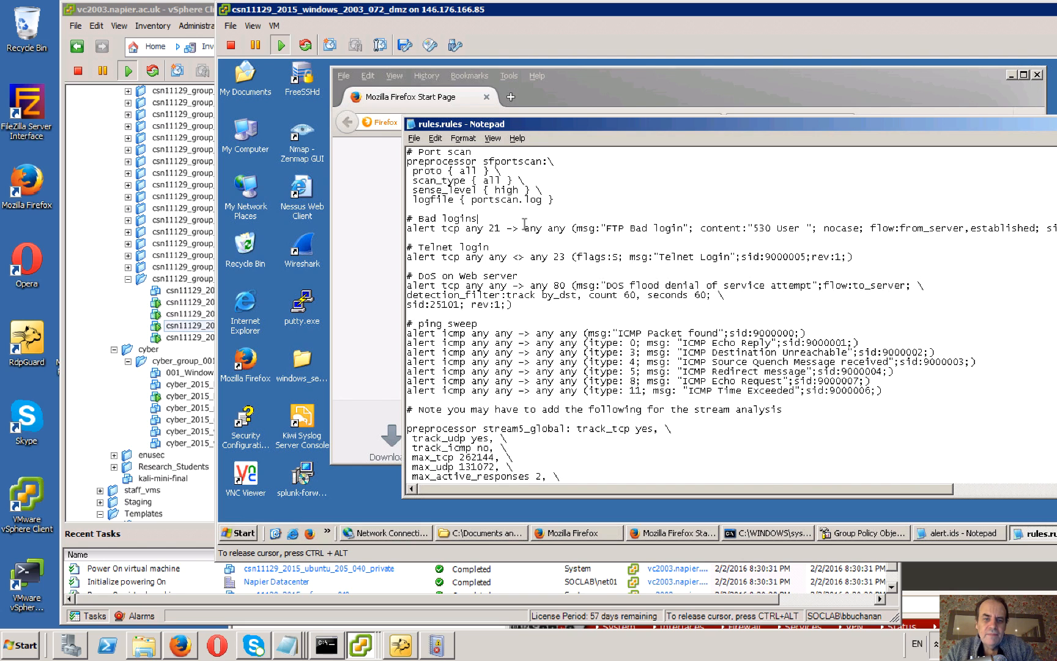
Read through the Snort rules down to the stream5 preprocessor settings and close the Notepad file.
{"action": "scroll", "coordinate": [524, 226], "scroll_direction": "down", "scroll_amount": 3}
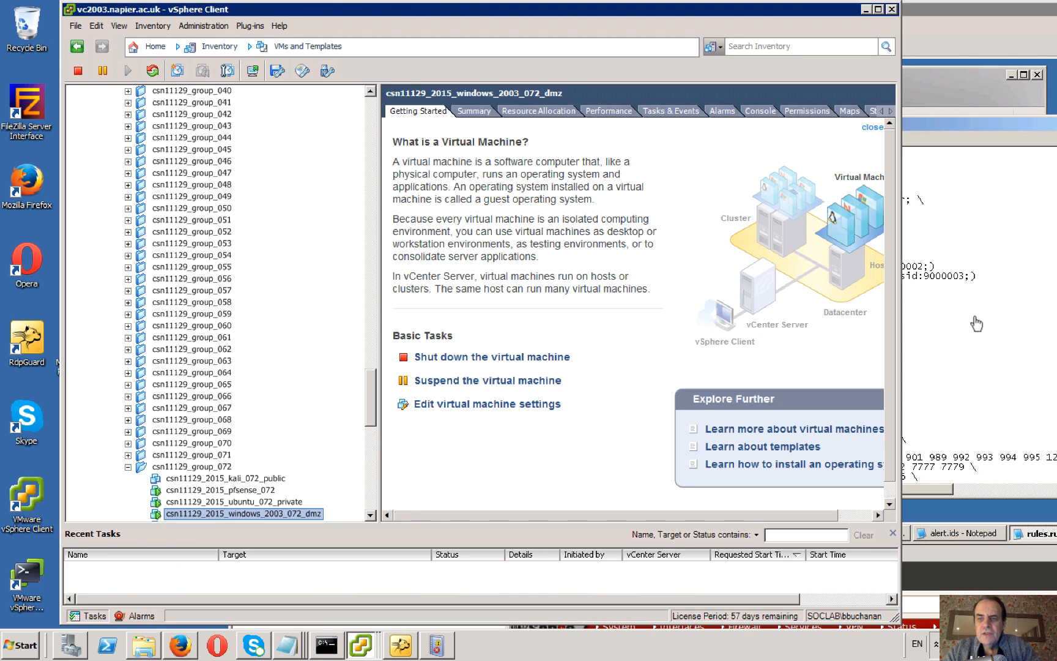
{"action": "left_click", "coordinate": [948, 299]}
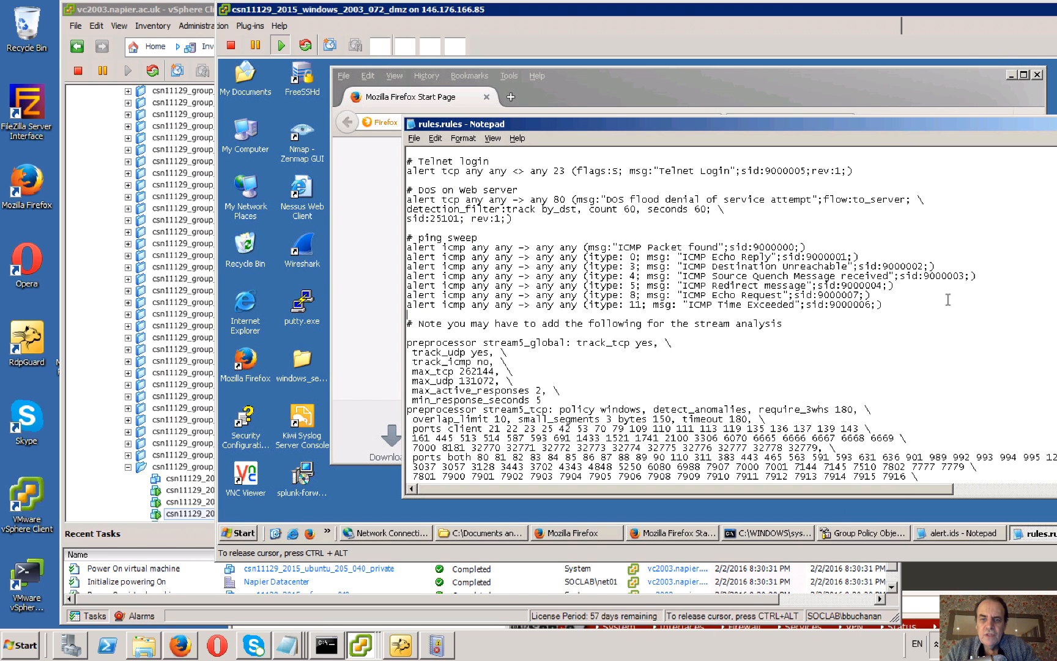
{"action": "double_click", "coordinate": [412, 125]}
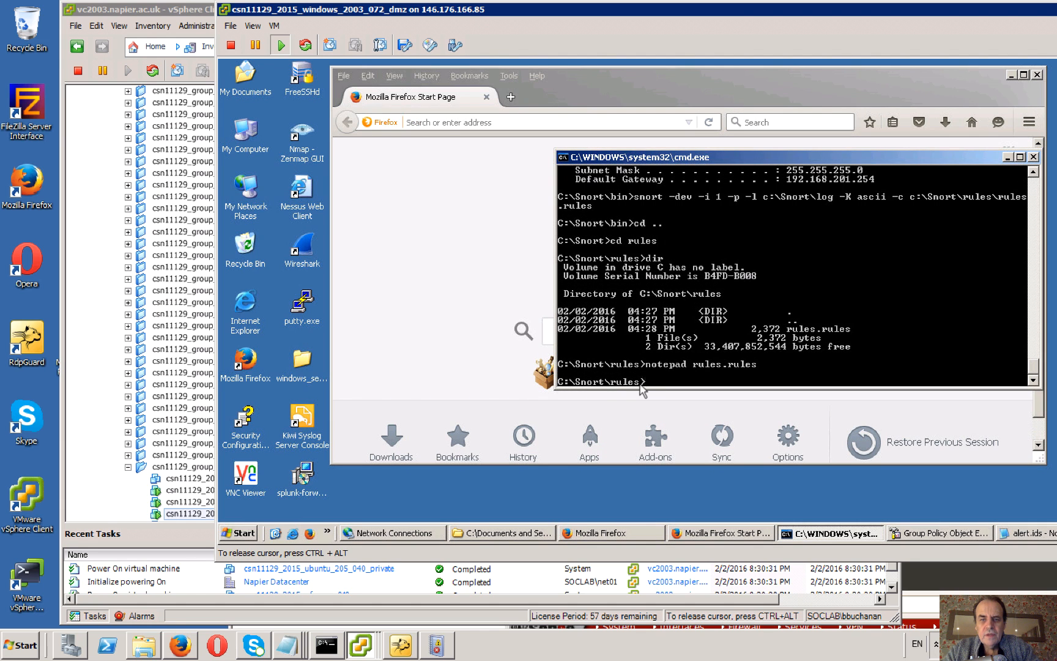
Return from the rules directory to C:\Snort and change into its bin directory at the command prompt.
{"action": "type", "text": "cd .."}
{"action": "key", "text": "Return"}
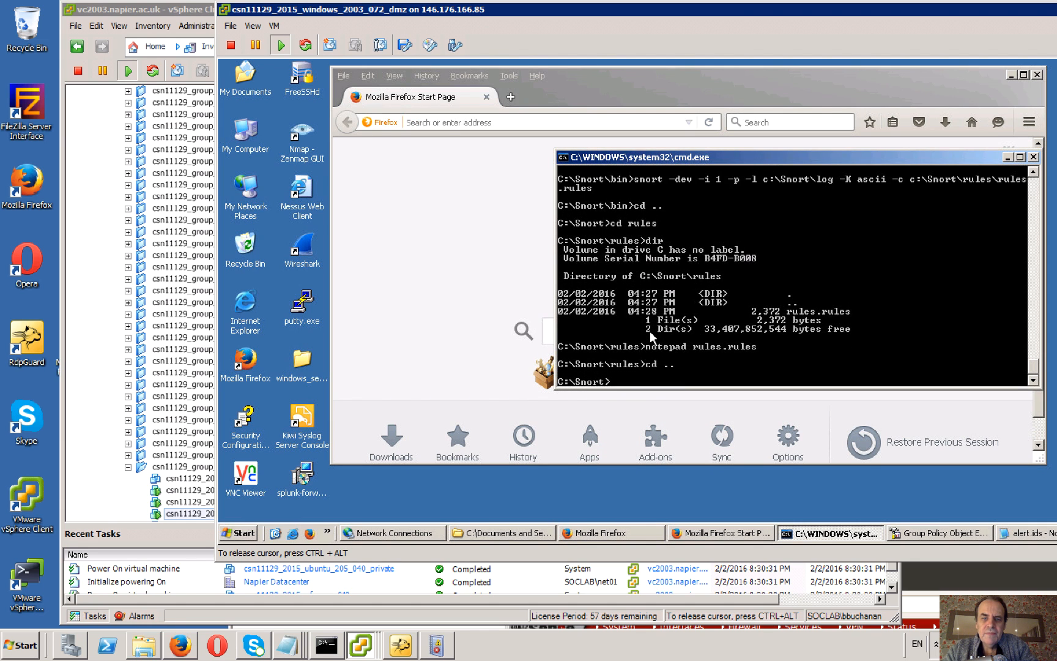
{"action": "type", "text": "snort"}
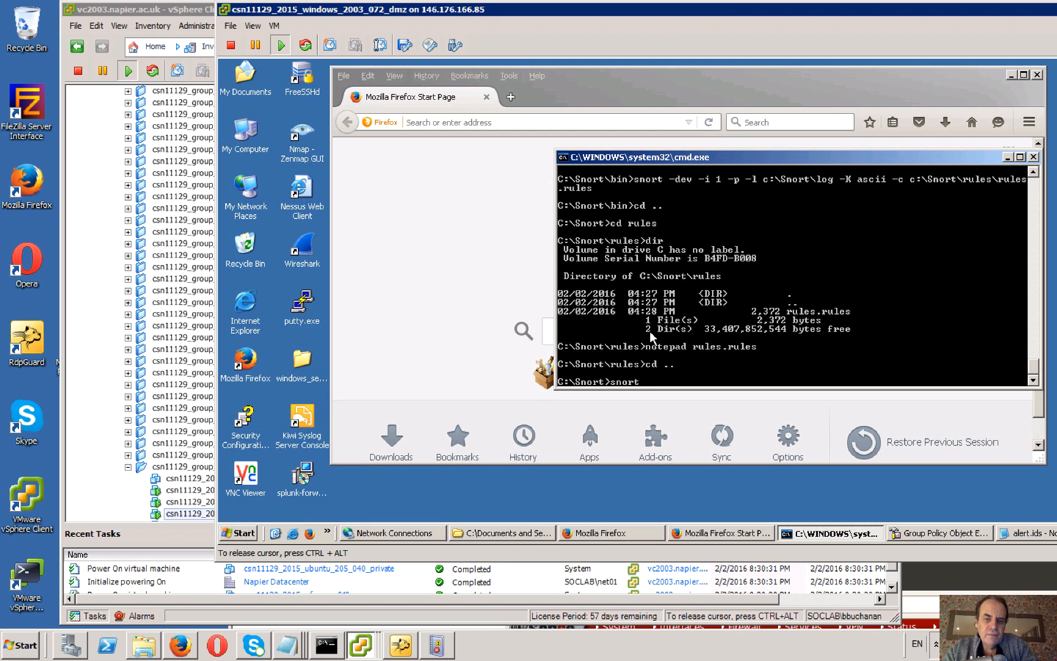
{"action": "key", "text": "BackSpace"}
{"action": "key", "text": "BackSpace"}
{"action": "key", "text": "BackSpace"}
{"action": "key", "text": "BackSpace"}
{"action": "type", "text": "cd bin"}
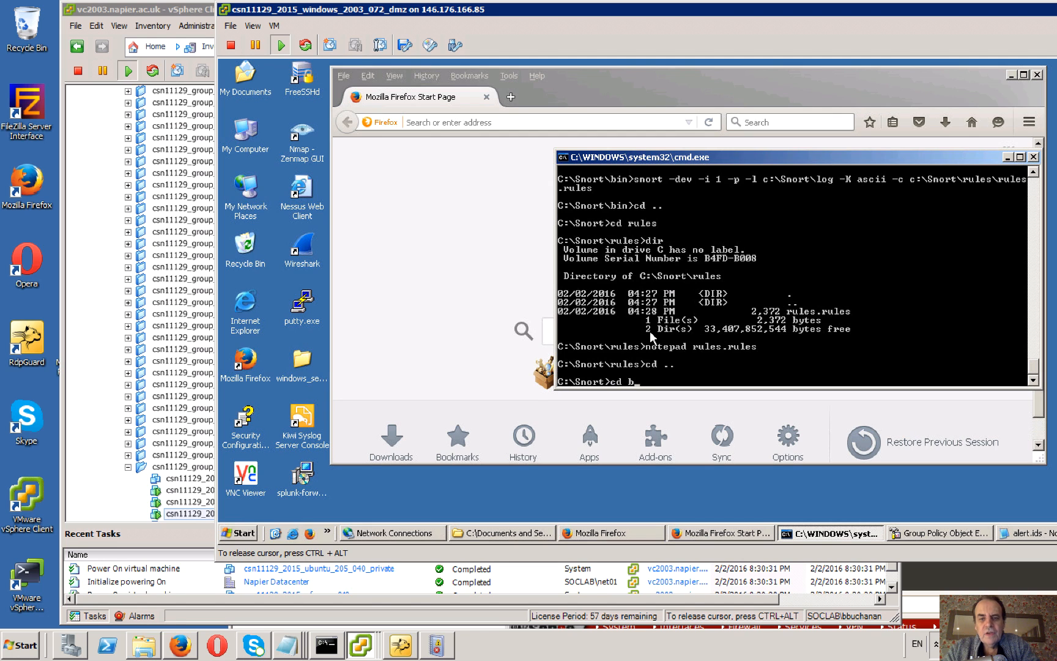
{"action": "key", "text": "Return"}
Recall and run snort -dev -i 1 -p -l c:\Snort\log -K ascii -c c:\Snort\rules\rules.rules from C:\Snort\bin.
{"action": "type", "text": "cd .."}
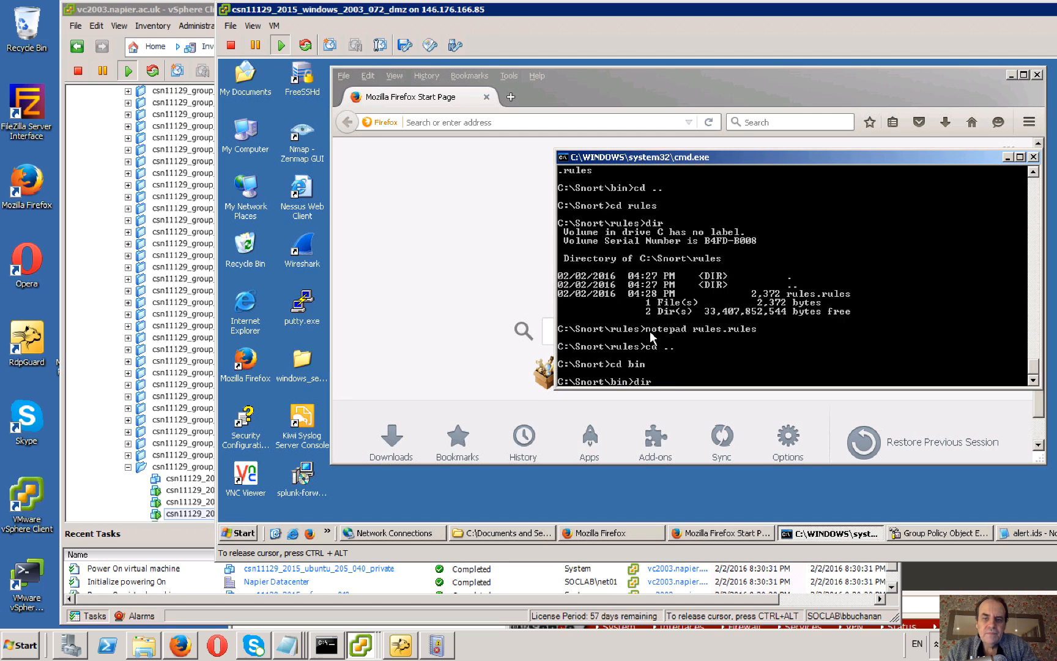
{"action": "key", "text": "Up"}
{"action": "key", "text": "Up"}
{"action": "key", "text": "Up"}
{"action": "key", "text": "Up"}
{"action": "key", "text": "Up"}
{"action": "key", "text": "Down"}
{"action": "key", "text": "Down"}
{"action": "key", "text": "Down"}
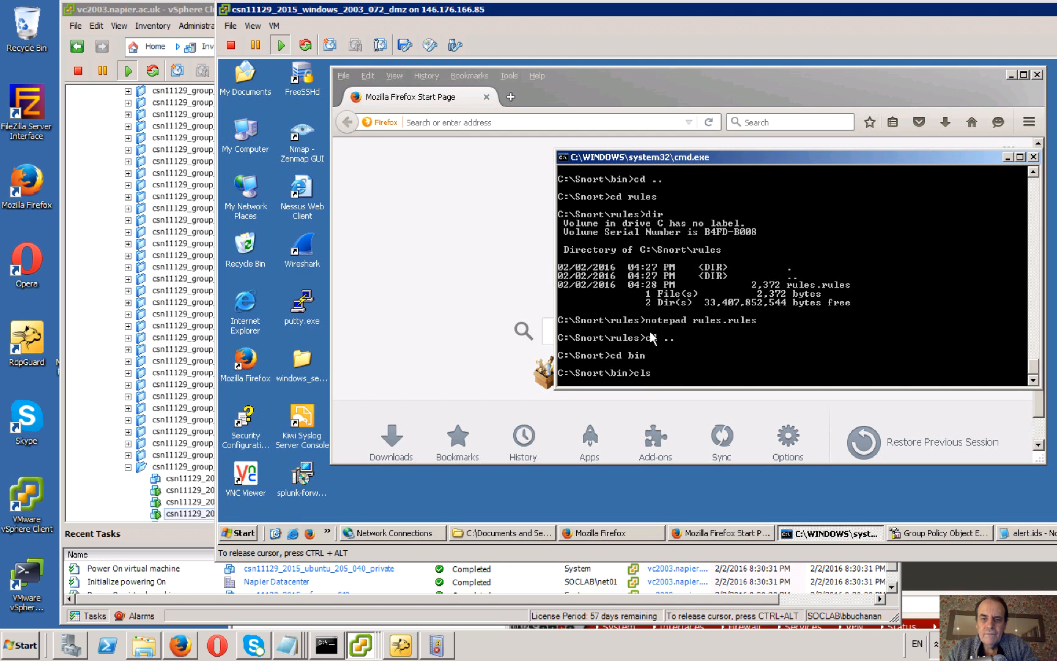
{"action": "key", "text": "Up"}
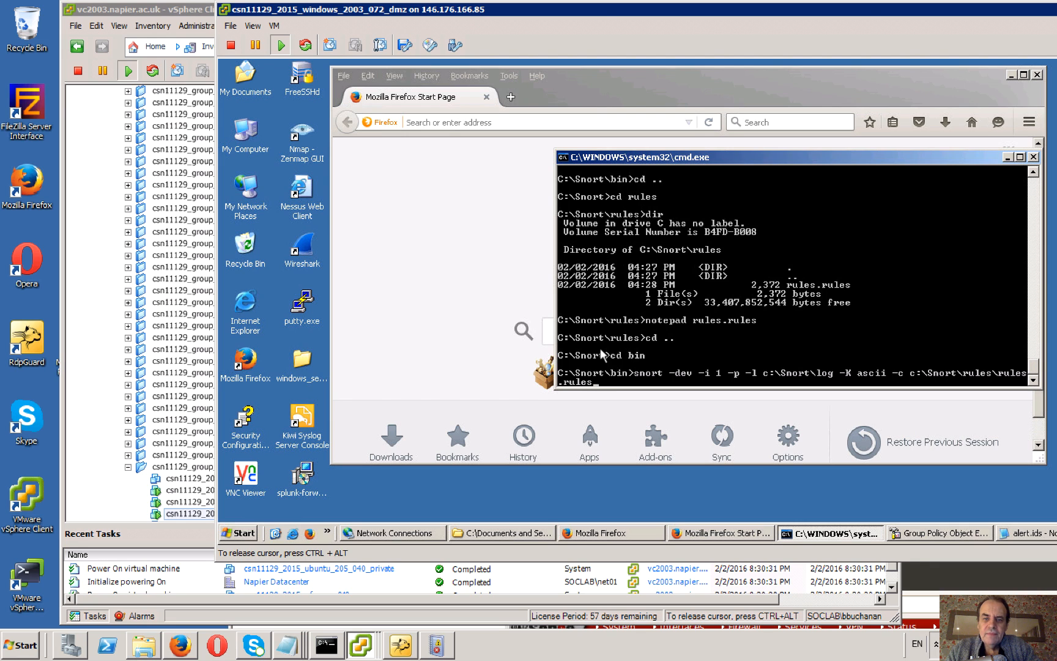
{"action": "key", "text": "Return"}
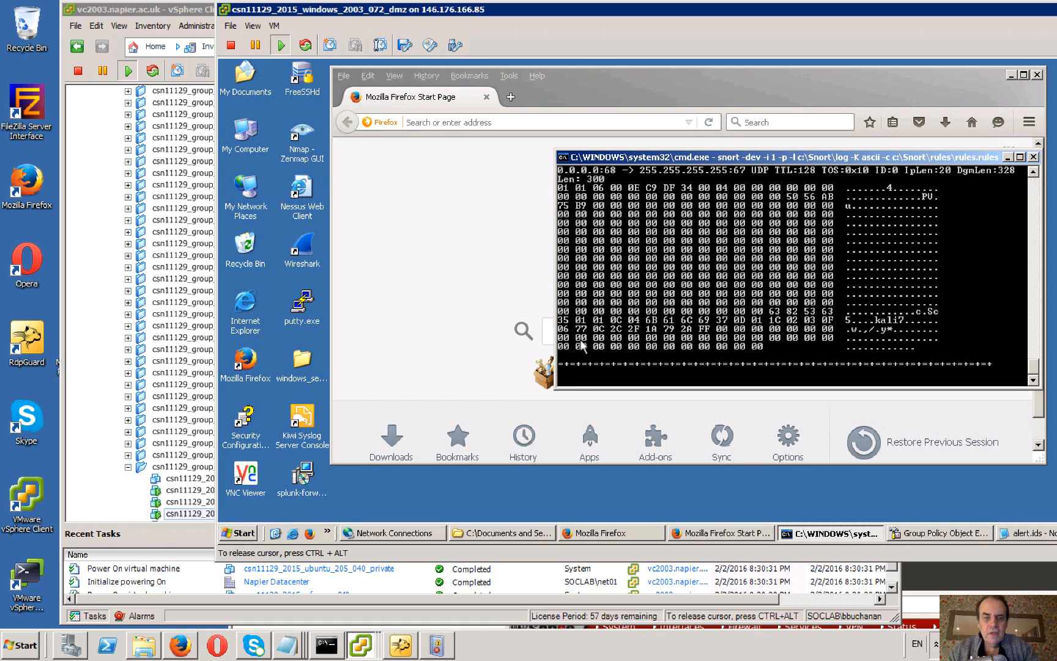
Run gpedit.msc on the Windows server to open the Group Policy Object Editor.
{"action": "left_click", "coordinate": [242, 535]}
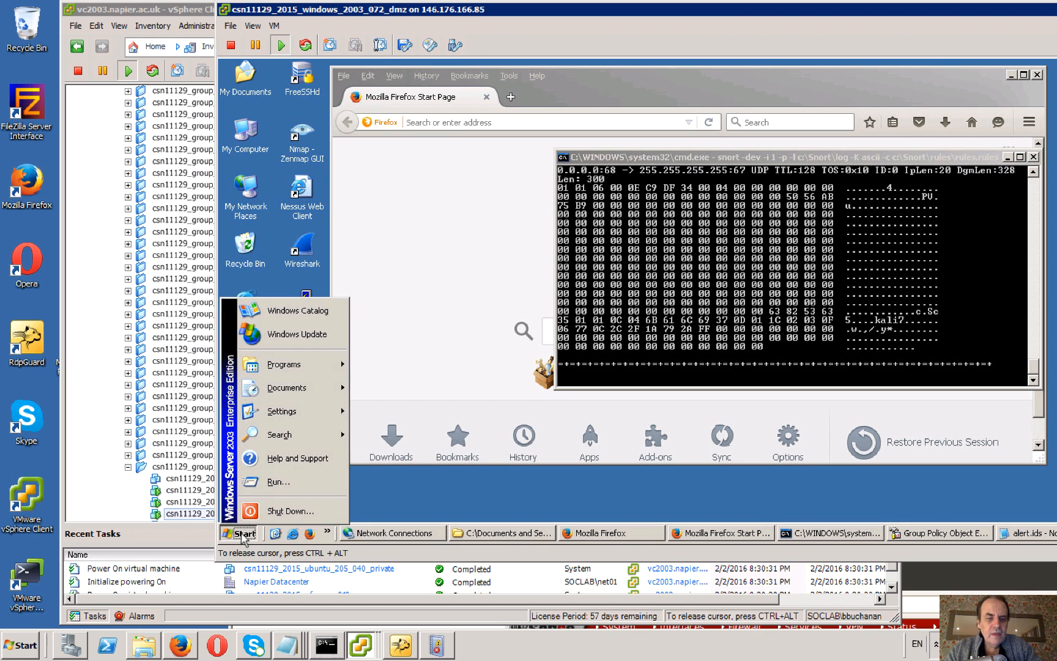
{"action": "left_click", "coordinate": [243, 536]}
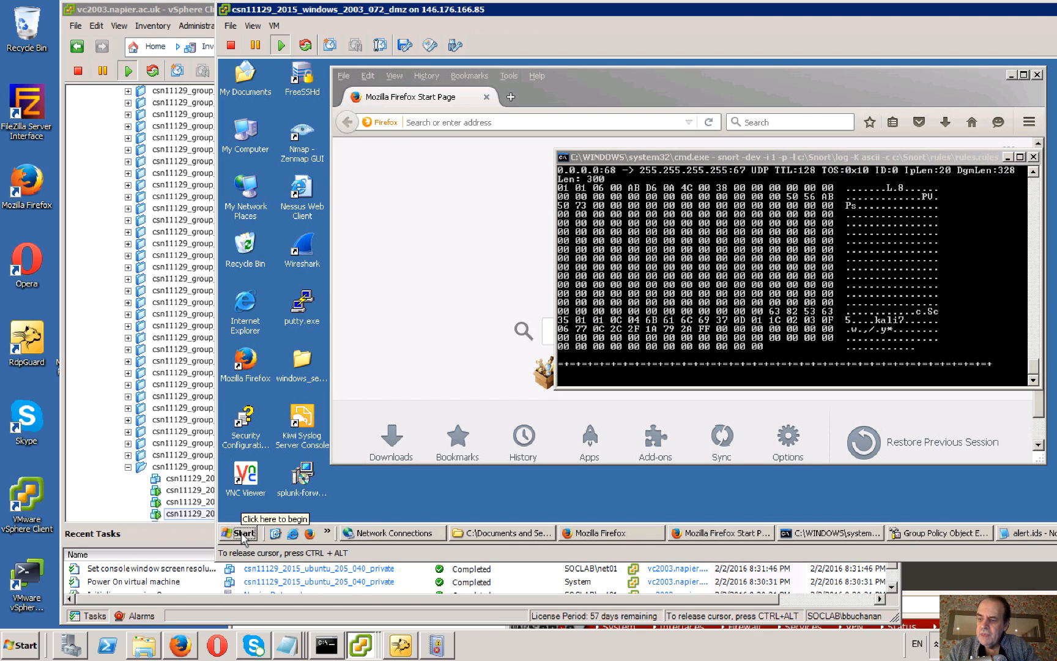
{"action": "left_click", "coordinate": [244, 534]}
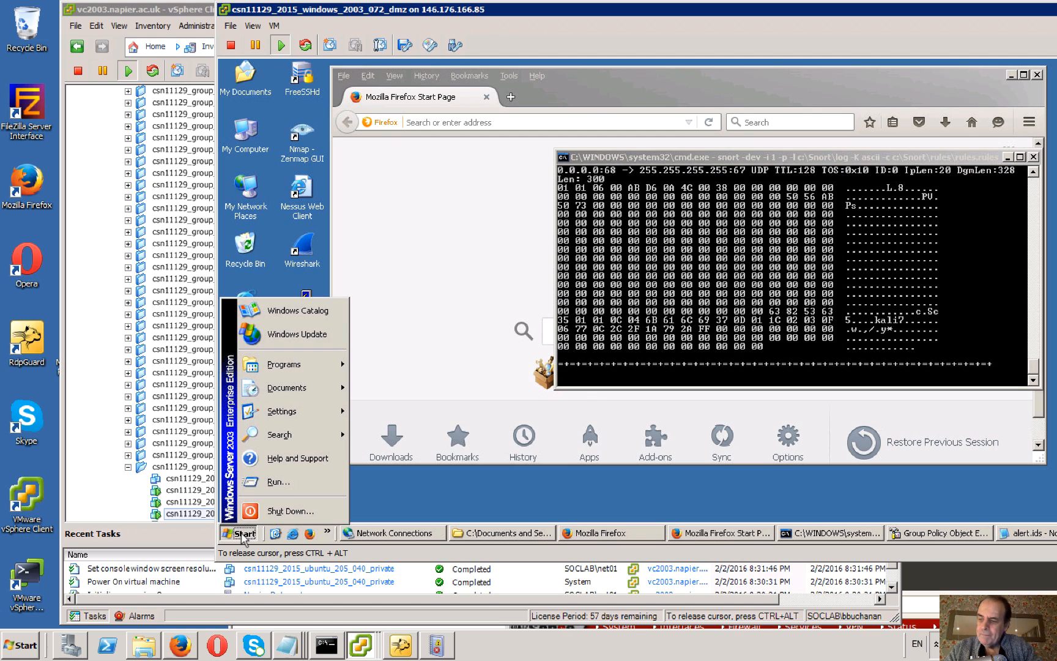
{"action": "left_click", "coordinate": [272, 482]}
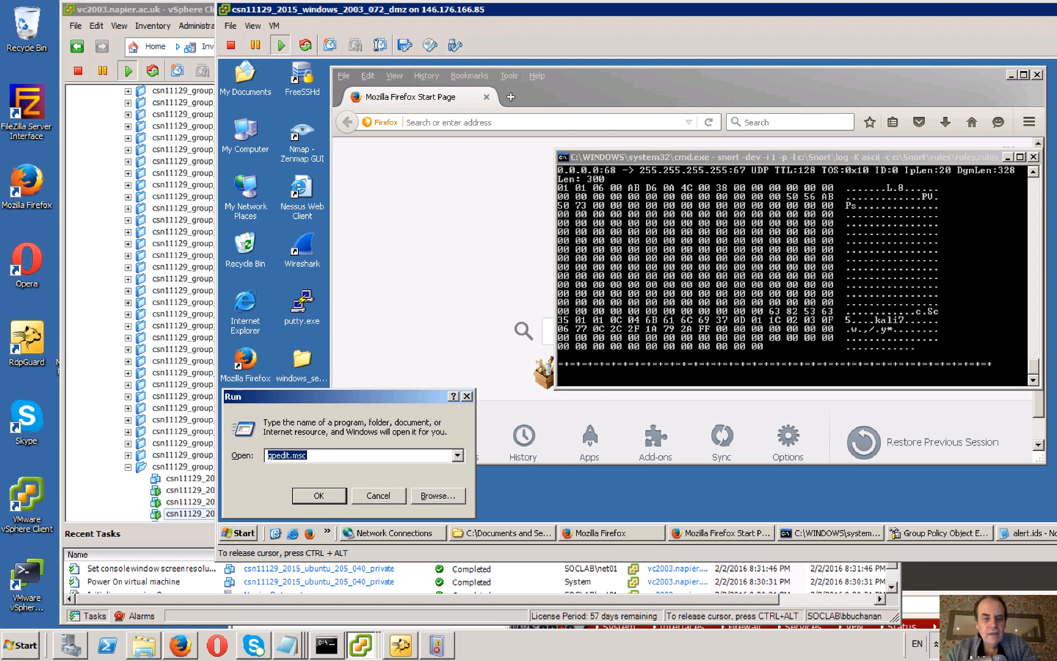
{"action": "type", "text": "gp"}
{"action": "key", "text": "Down"}
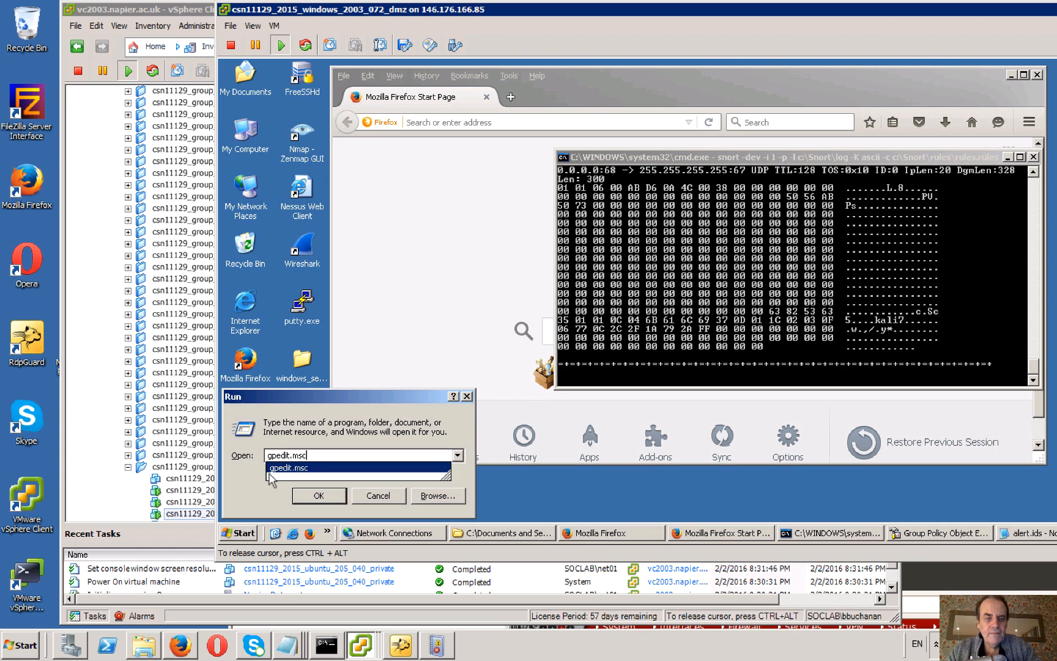
{"action": "key", "text": "Return"}
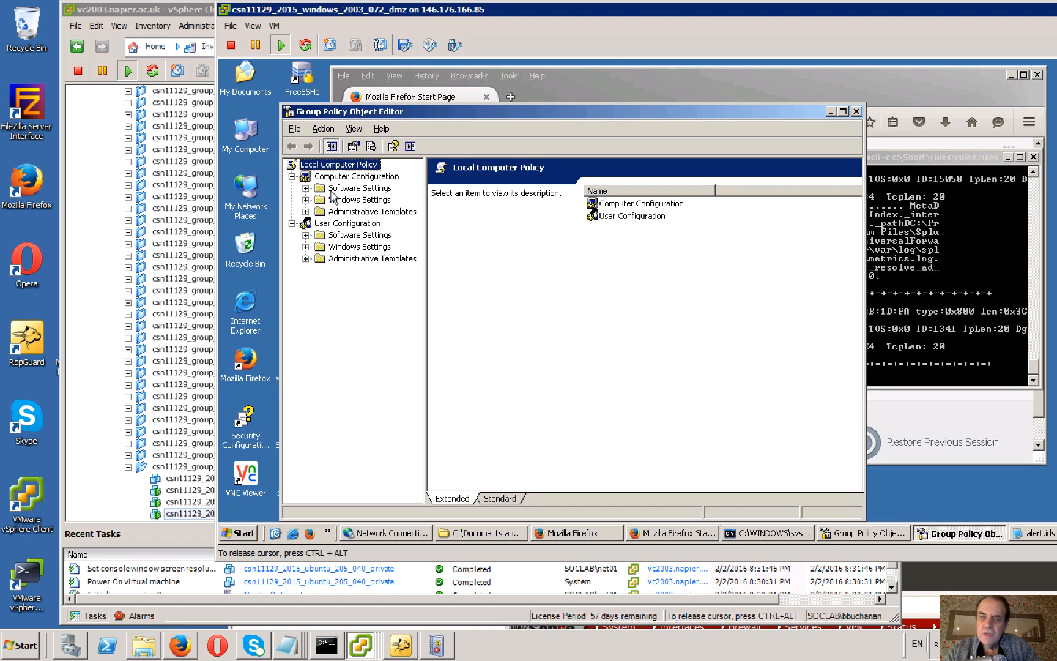
Show the Audit Policy under Computer Configuration, Windows Settings, Security Settings, Local Policies.
{"action": "double_click", "coordinate": [352, 201]}
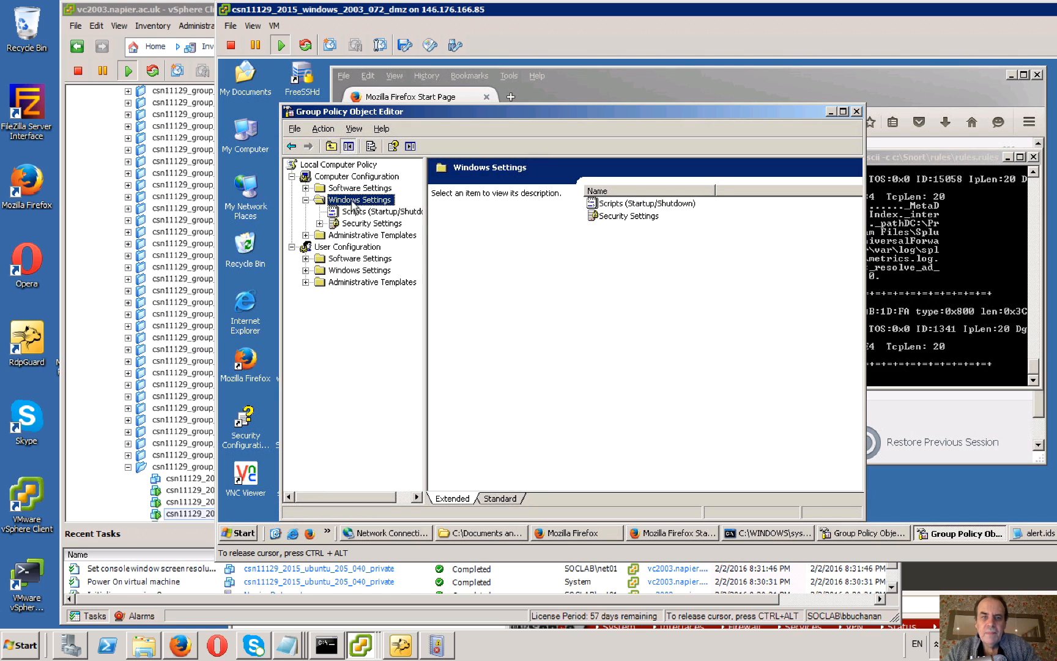
{"action": "double_click", "coordinate": [352, 225]}
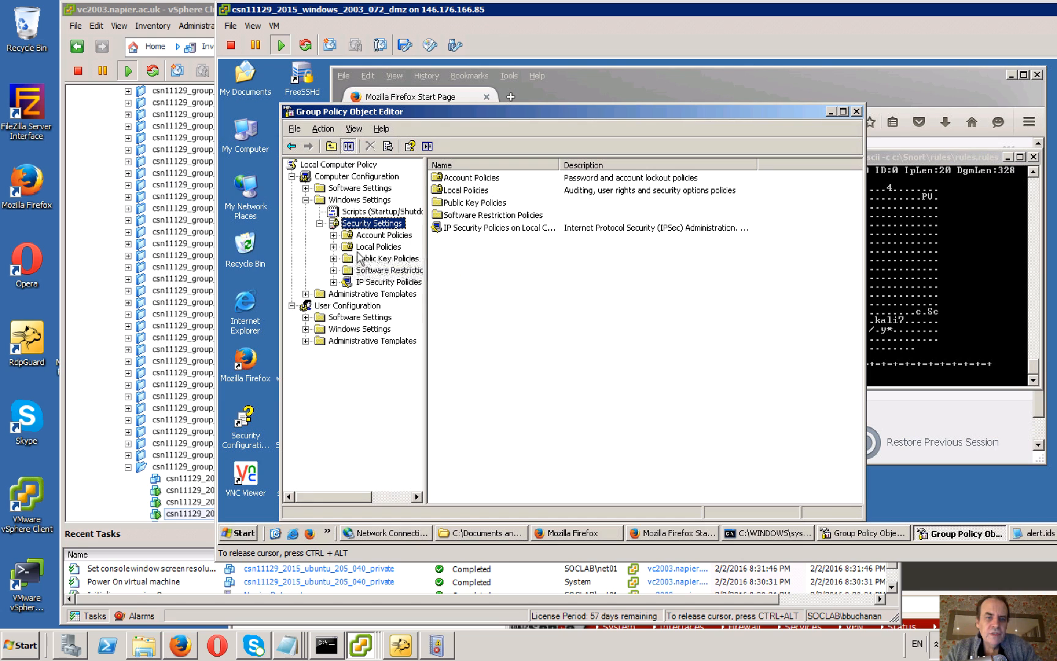
{"action": "left_click", "coordinate": [366, 248]}
{"action": "double_click", "coordinate": [366, 248]}
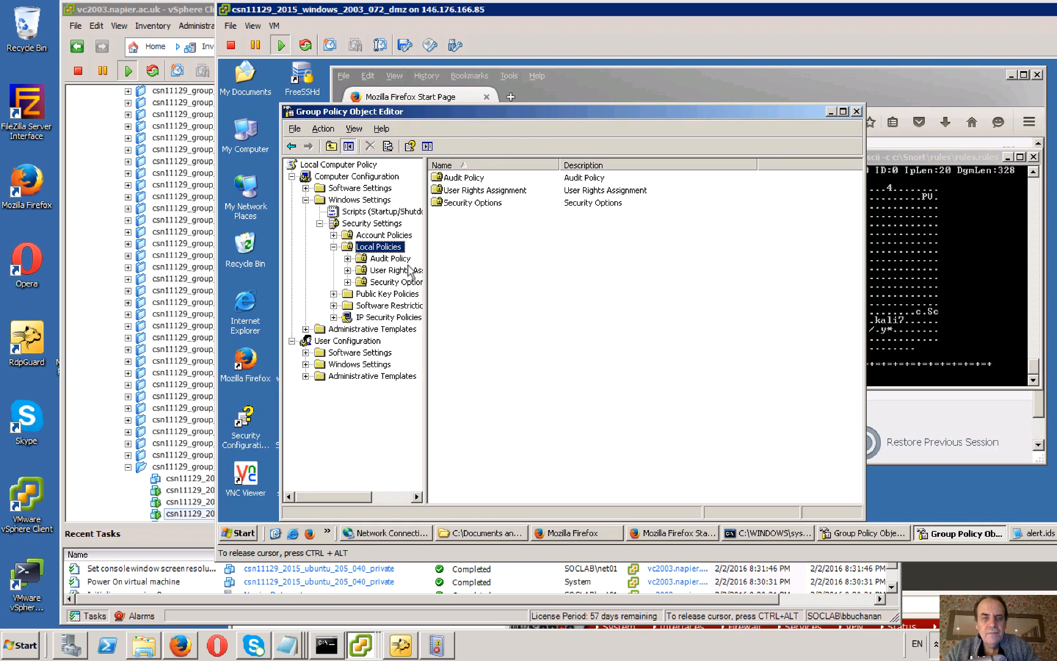
{"action": "left_click", "coordinate": [391, 260]}
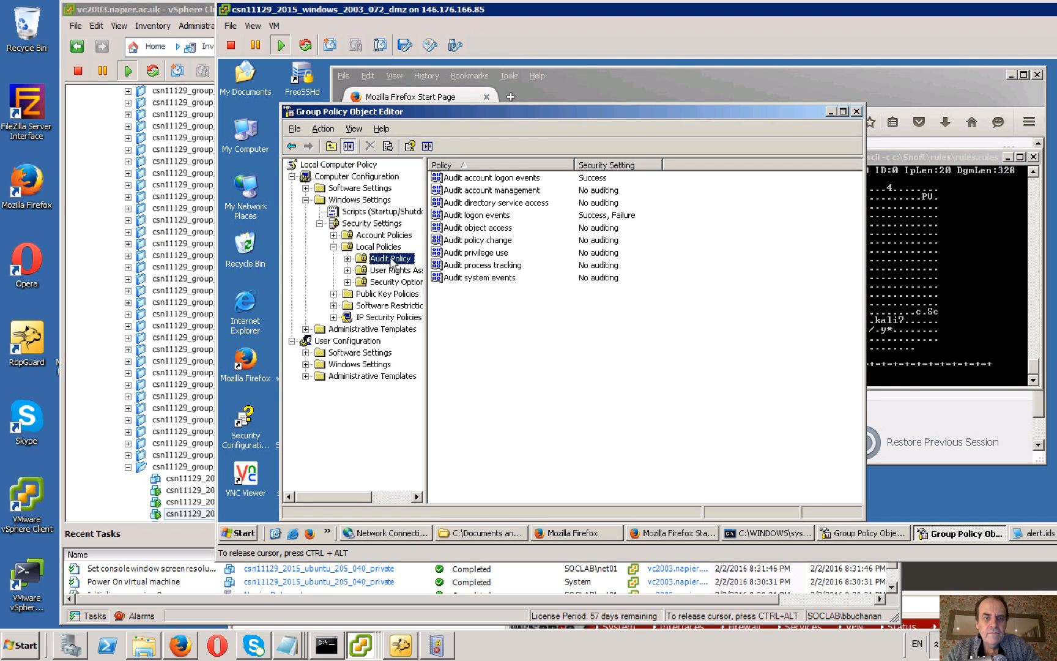
Check the Success and Failure settings of the Audit logon events policy, close its properties and minimise the policy editor.
{"action": "left_click", "coordinate": [600, 216]}
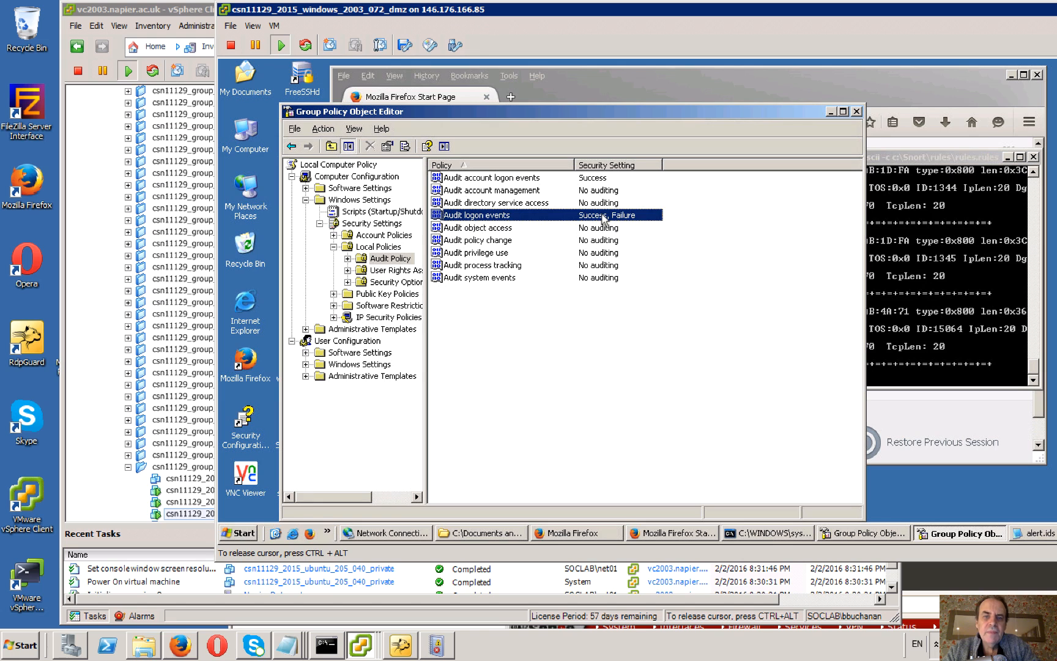
{"action": "right_click", "coordinate": [604, 219]}
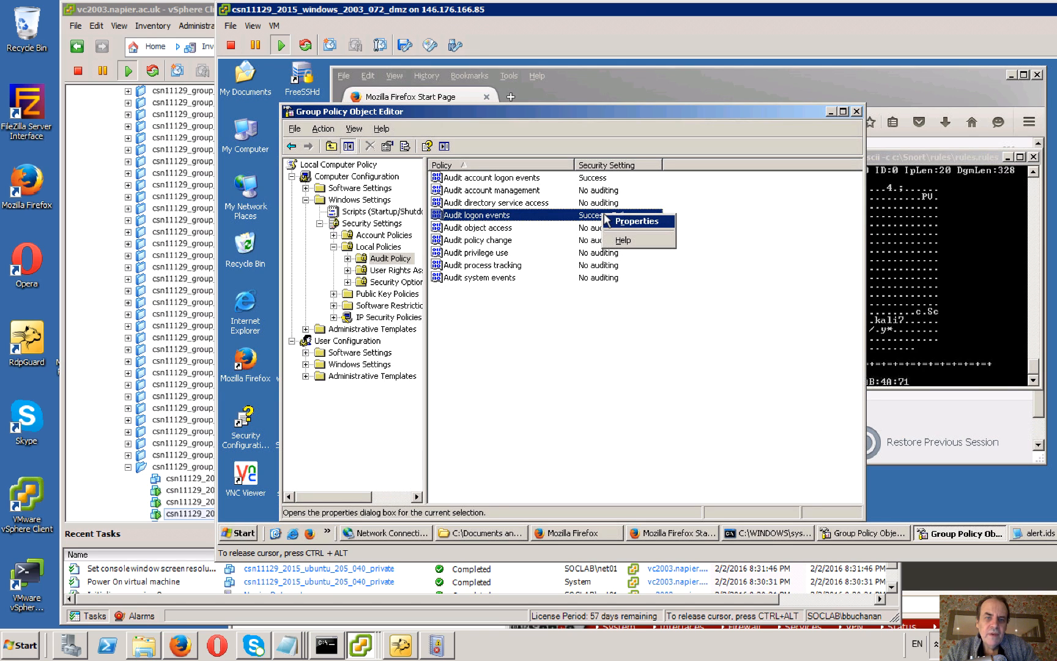
{"action": "left_click", "coordinate": [636, 221]}
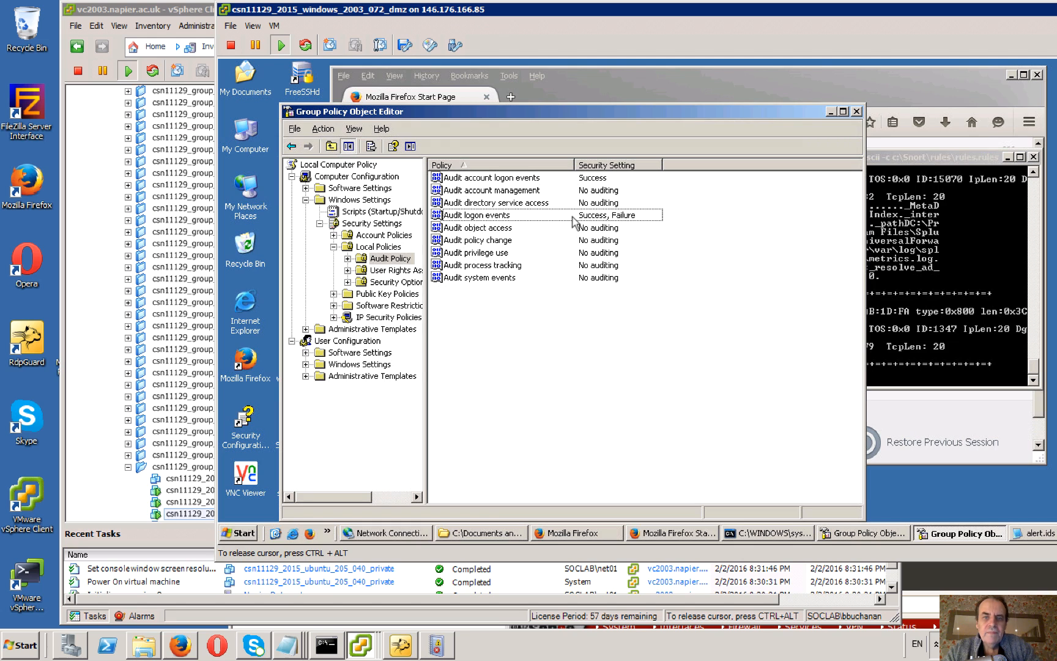
{"action": "double_click", "coordinate": [576, 218]}
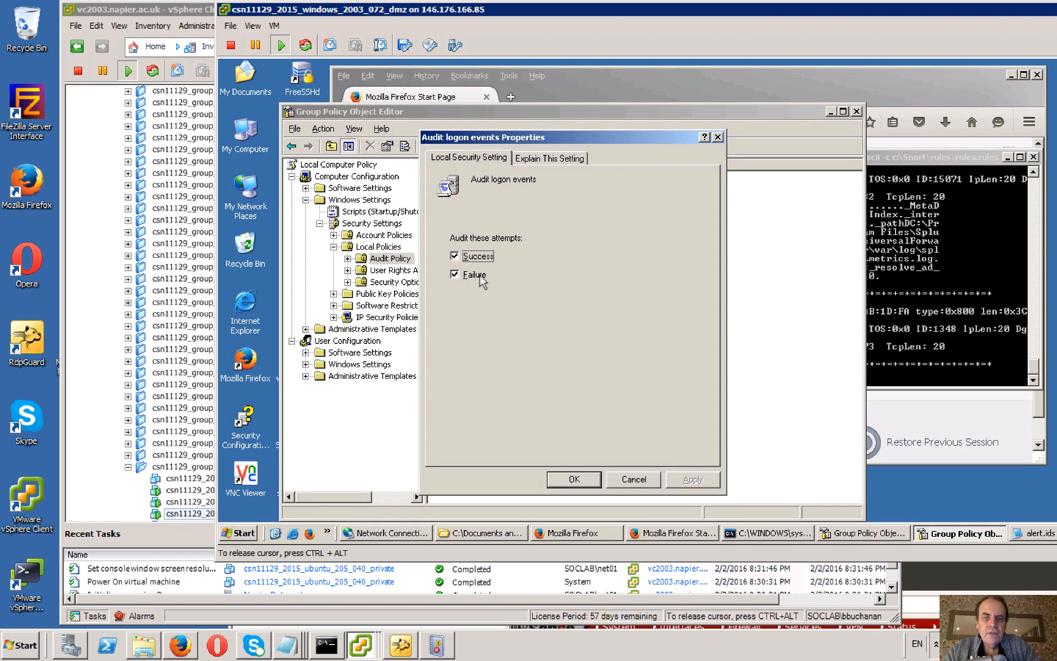
{"action": "left_click", "coordinate": [573, 479]}
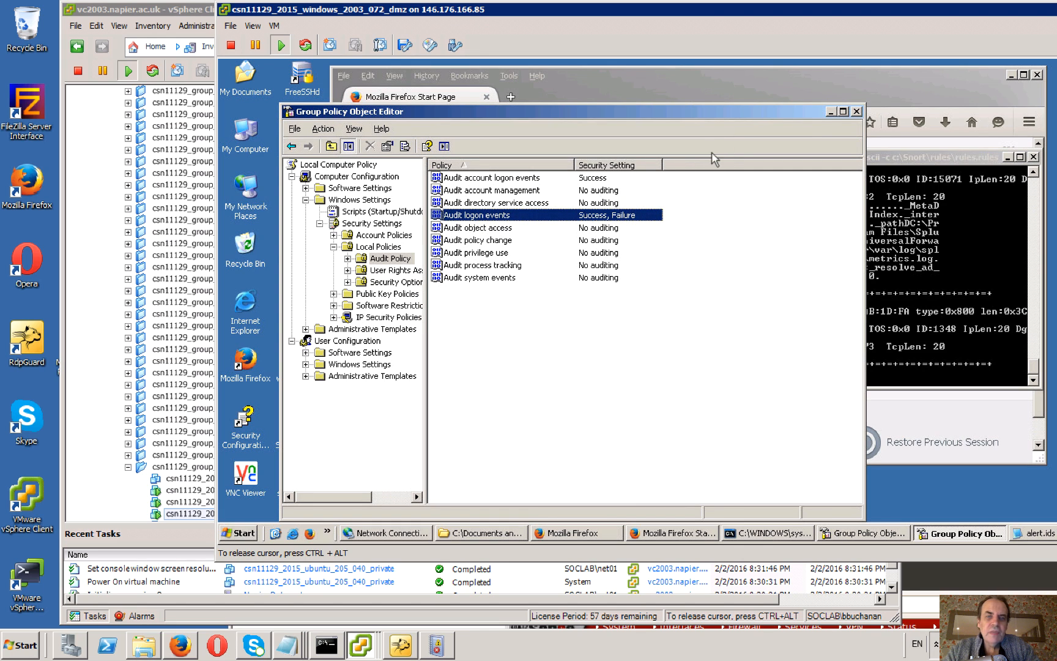
{"action": "left_click", "coordinate": [831, 111]}
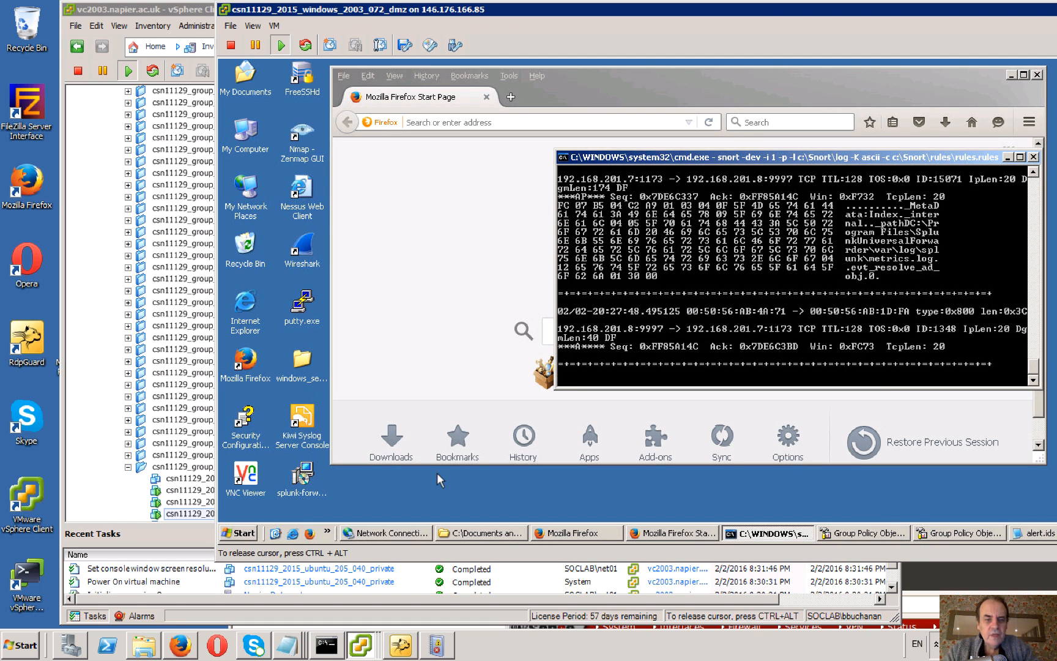
Bring back the Firefox window with the blue.txt page and go to enusec.org/cyber/splunk-forwarder.msi.
{"action": "left_click", "coordinate": [578, 532]}
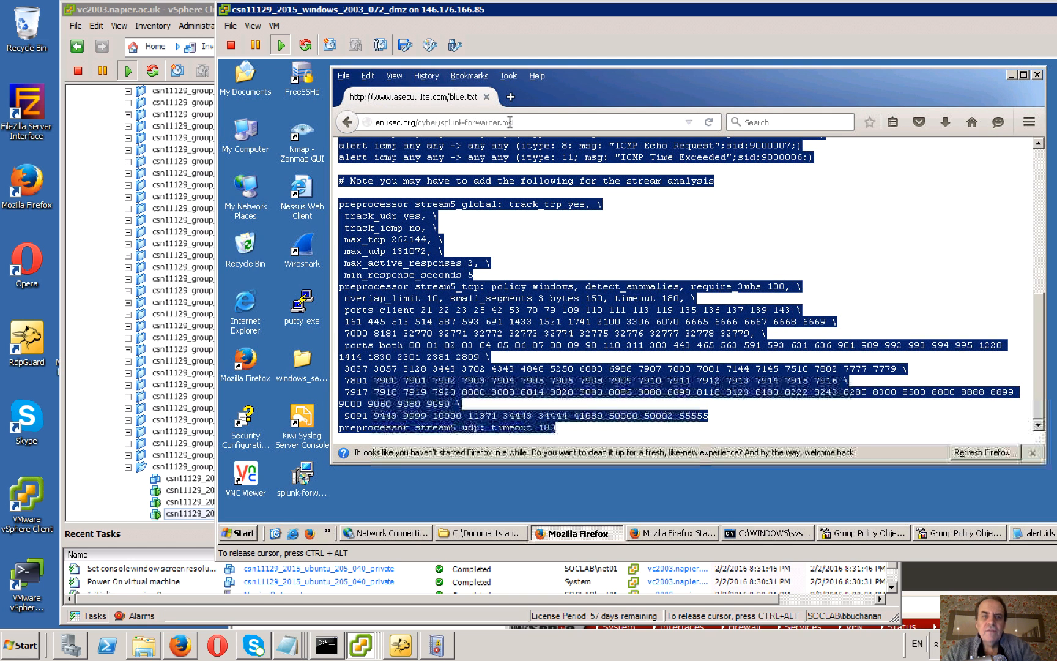
{"action": "left_click", "coordinate": [509, 122]}
{"action": "left_click", "coordinate": [541, 125]}
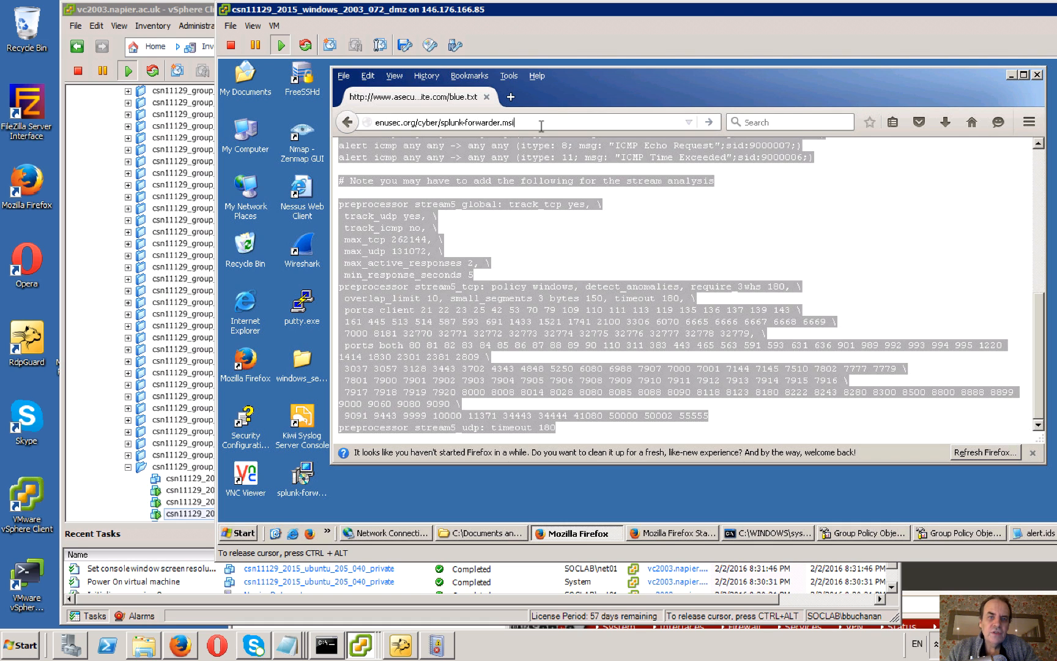
{"action": "key", "text": "Return"}
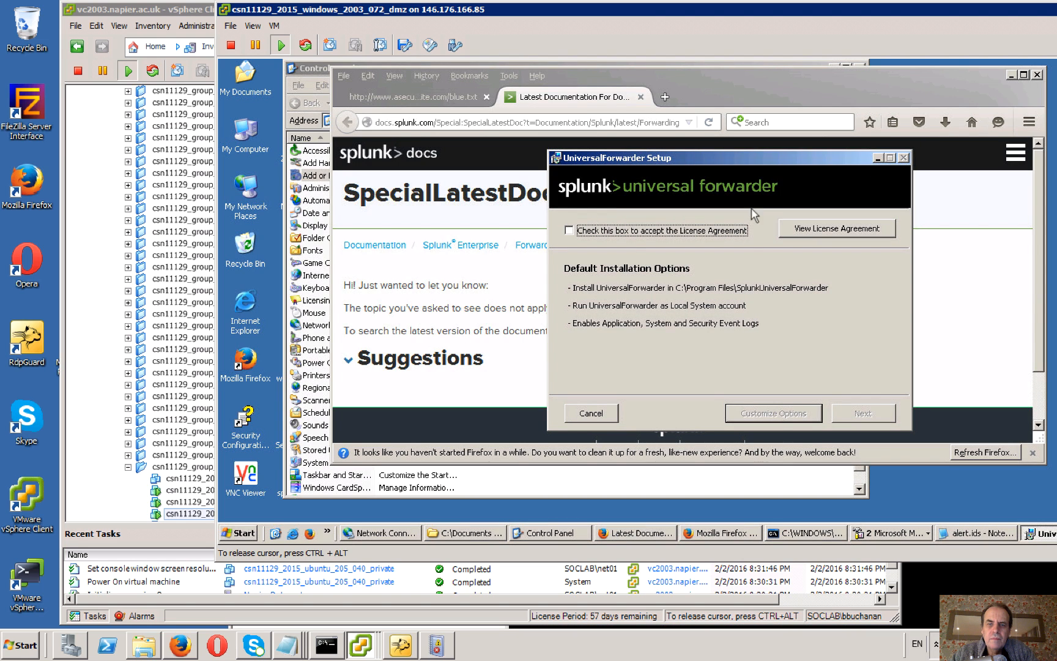
Tick the licence agreement acceptance in the Splunk UniversalForwarder setup and clear it again.
{"action": "left_click", "coordinate": [573, 231]}
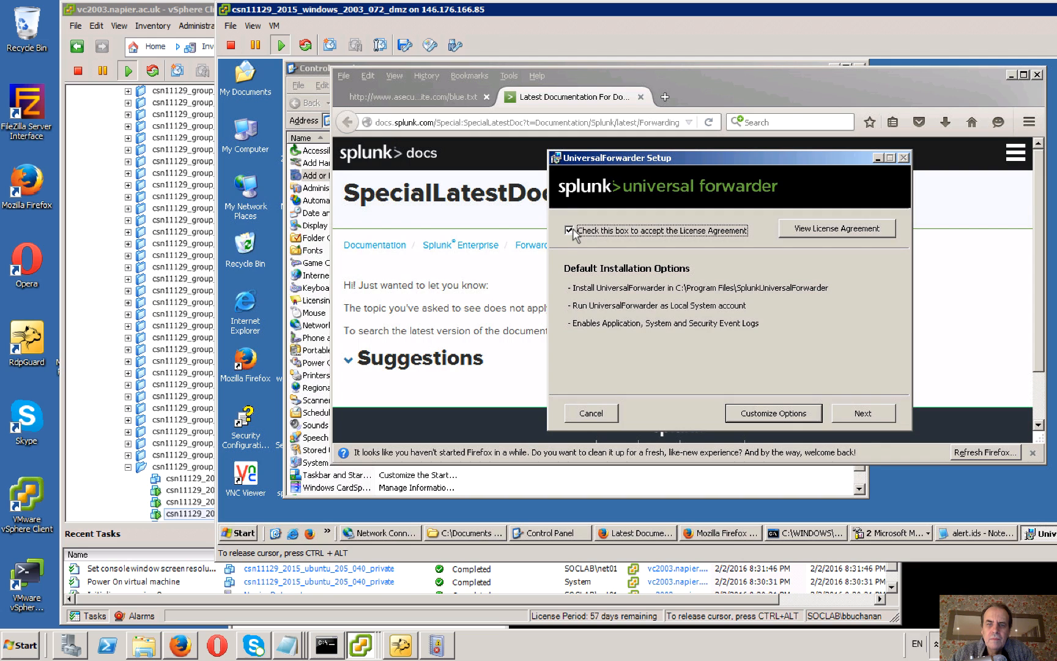
{"action": "left_click", "coordinate": [570, 232]}
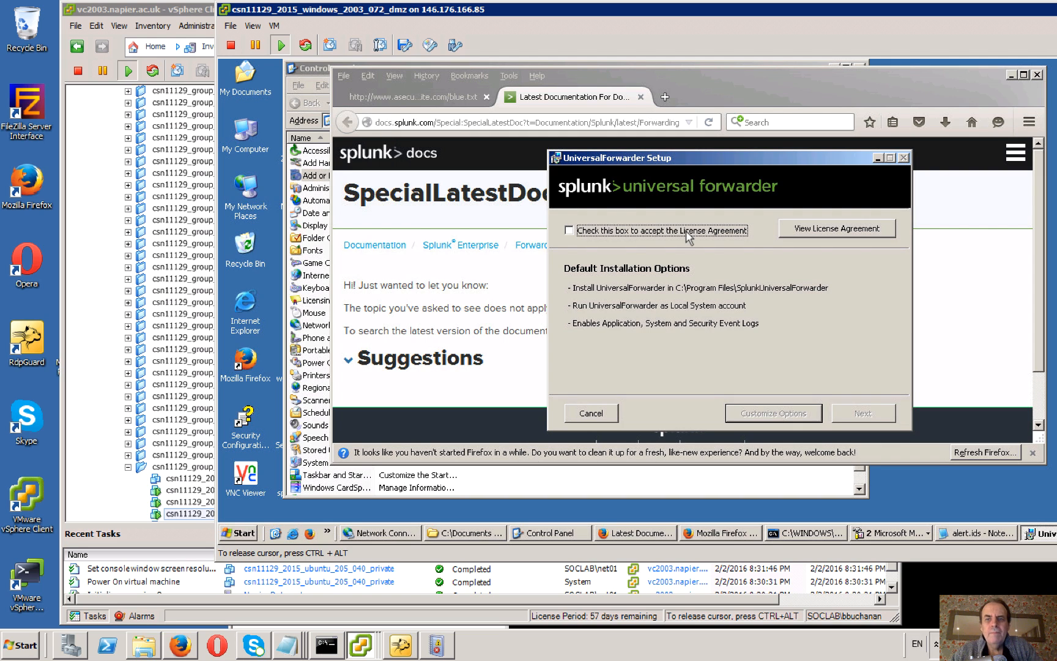
Cancel the UniversalForwarder installation and exit its setup wizard.
{"action": "left_click", "coordinate": [591, 413]}
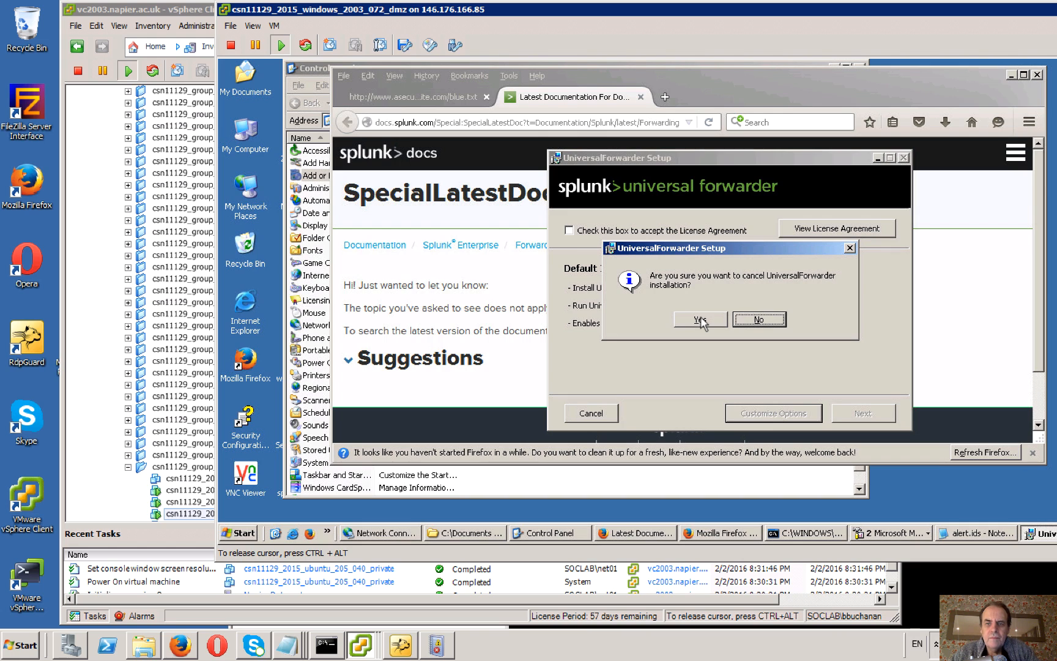
{"action": "left_click", "coordinate": [701, 319]}
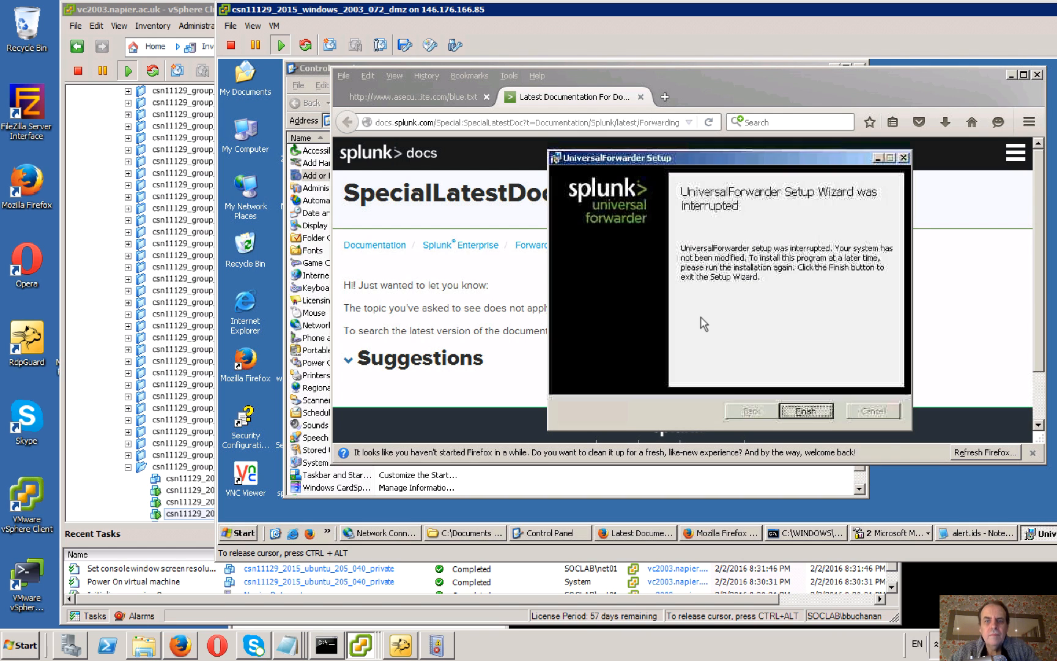
{"action": "left_click", "coordinate": [807, 409]}
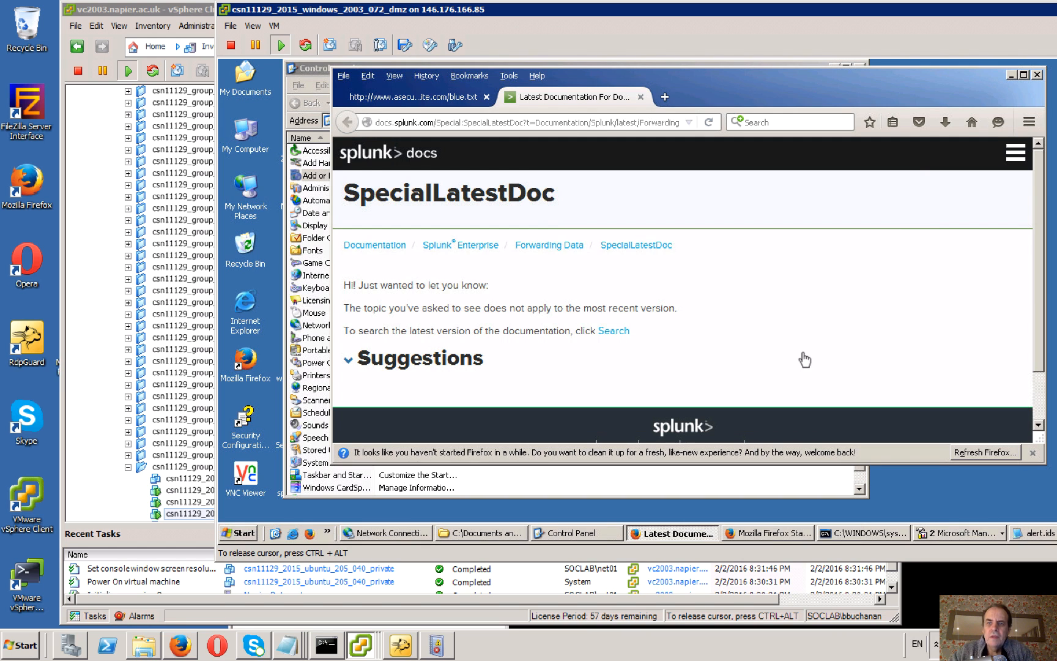
Run the most recently downloaded splunk-forwarder.msi from the Firefox downloads list.
{"action": "left_click", "coordinate": [945, 124]}
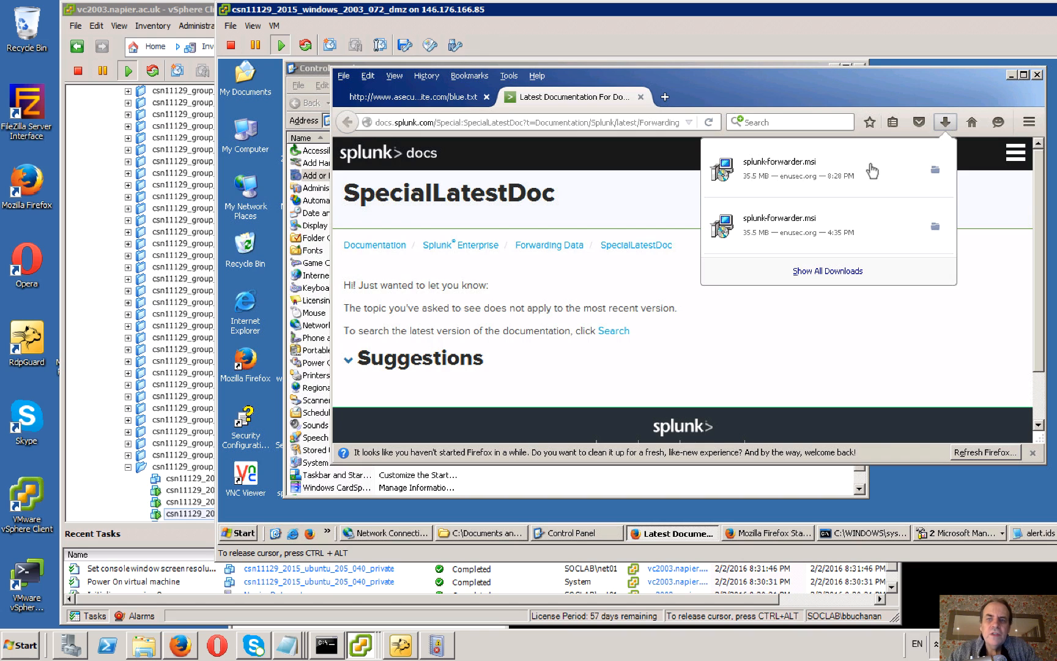
{"action": "left_click", "coordinate": [858, 171]}
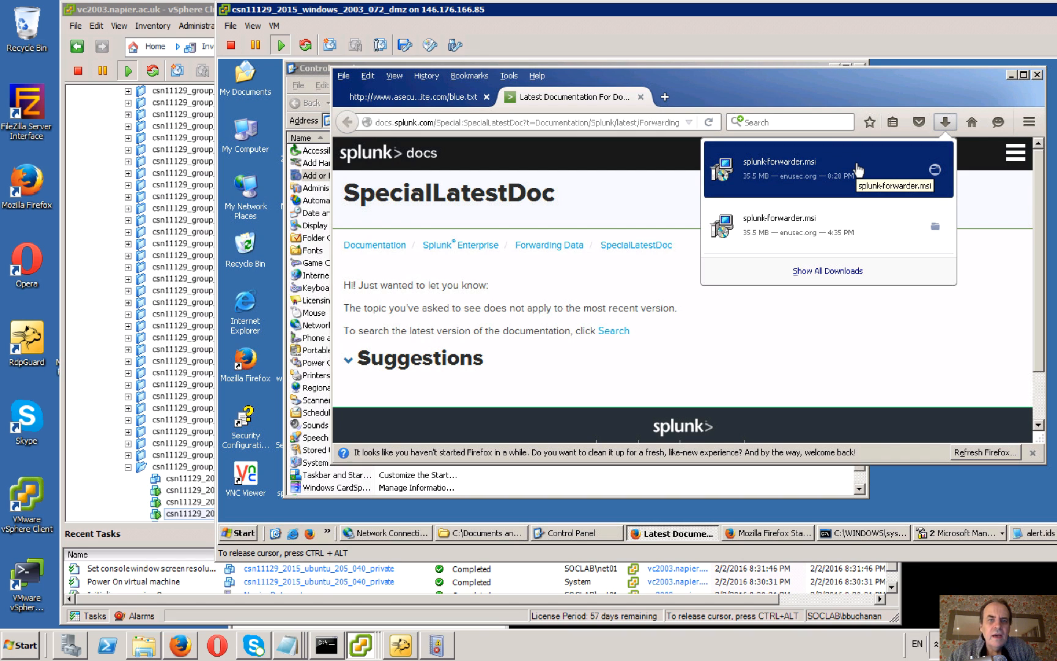
{"action": "left_click", "coordinate": [859, 171]}
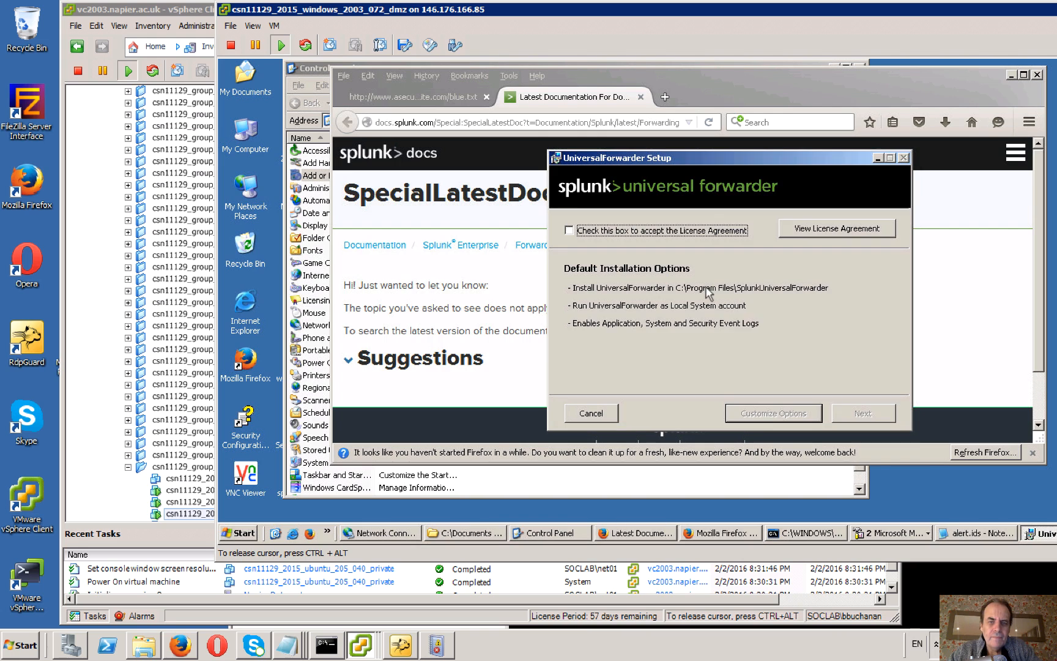
Accept the licence agreement and customise the installation, keeping the default SplunkUniversalForwarder folder and the Local System account.
{"action": "left_click", "coordinate": [569, 231]}
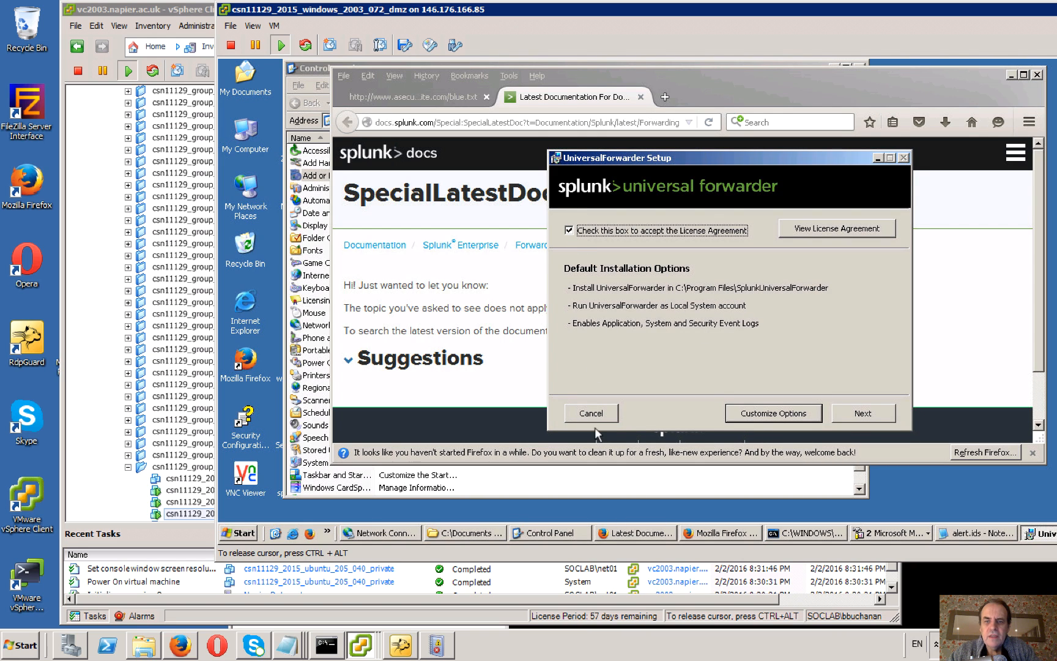
{"action": "left_click", "coordinate": [762, 419]}
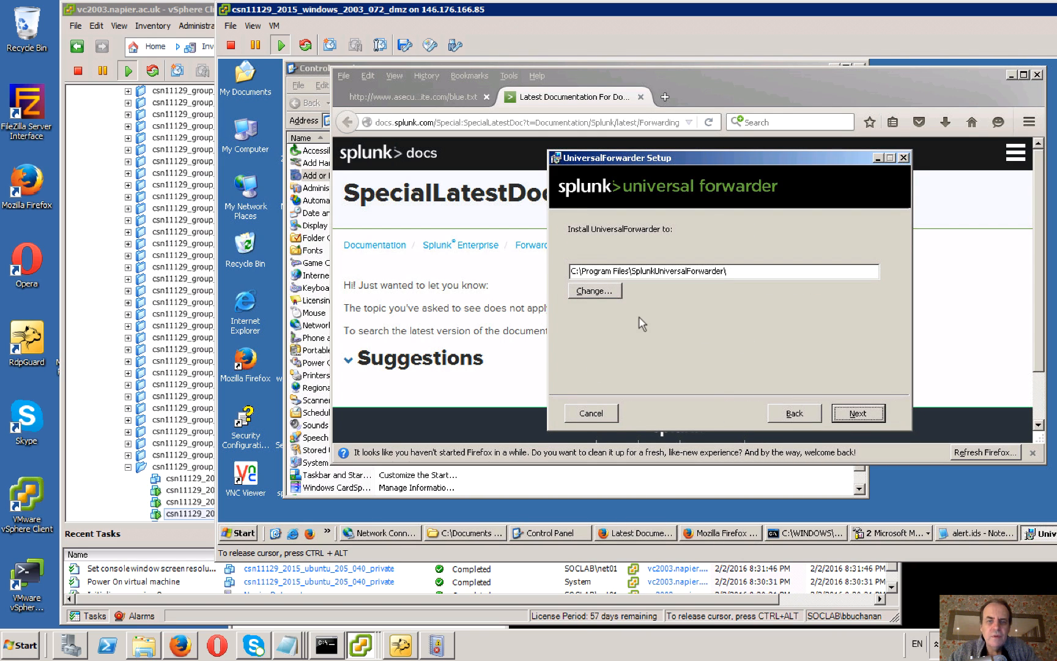
{"action": "left_click", "coordinate": [859, 415]}
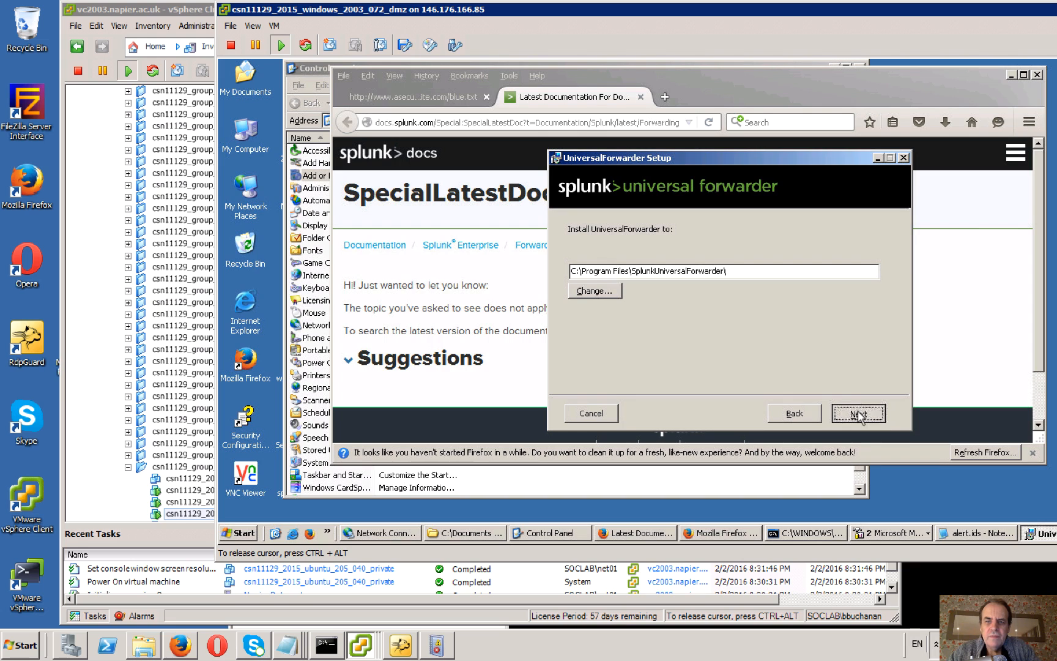
{"action": "left_click", "coordinate": [859, 414]}
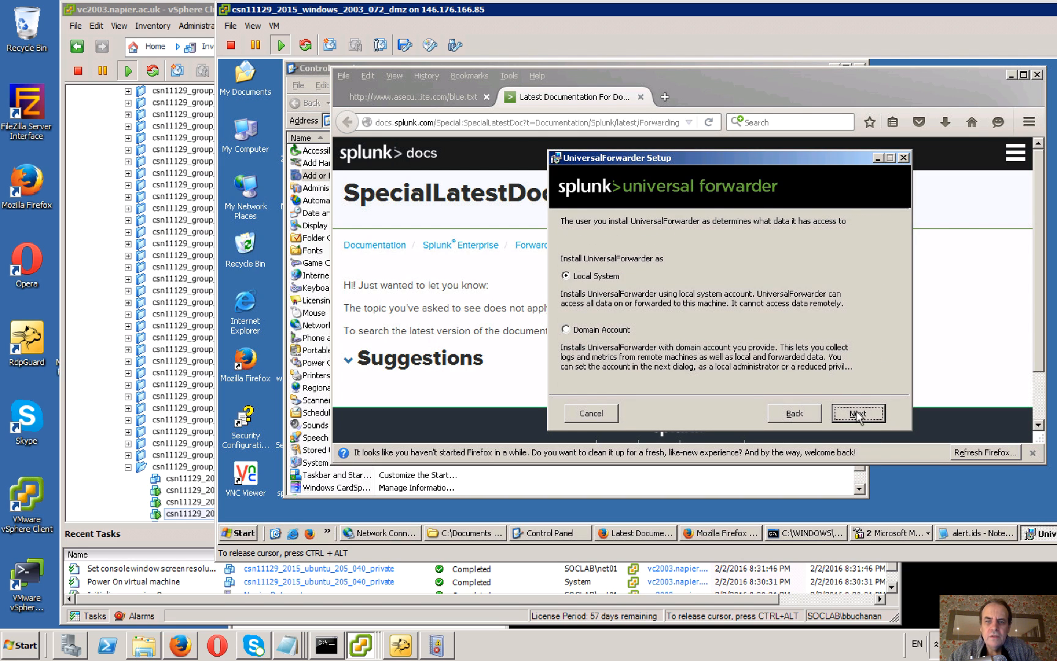
{"action": "left_click", "coordinate": [858, 413]}
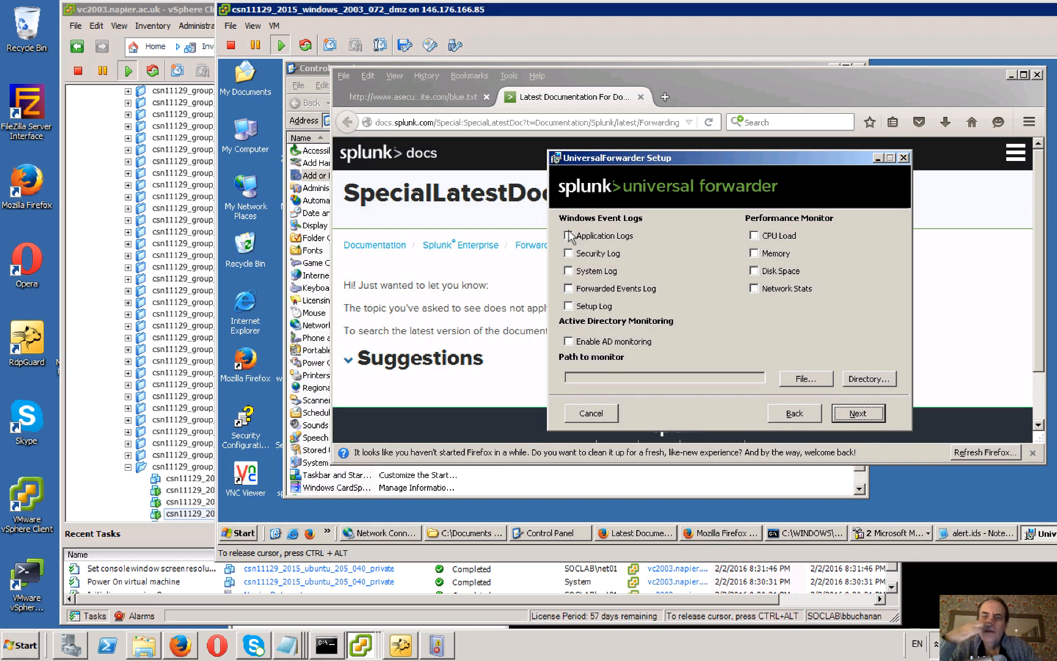
Enable forwarding of the Application Logs, Security Log and System Log under Windows Event Logs.
{"action": "left_click", "coordinate": [568, 235]}
{"action": "left_click", "coordinate": [568, 254]}
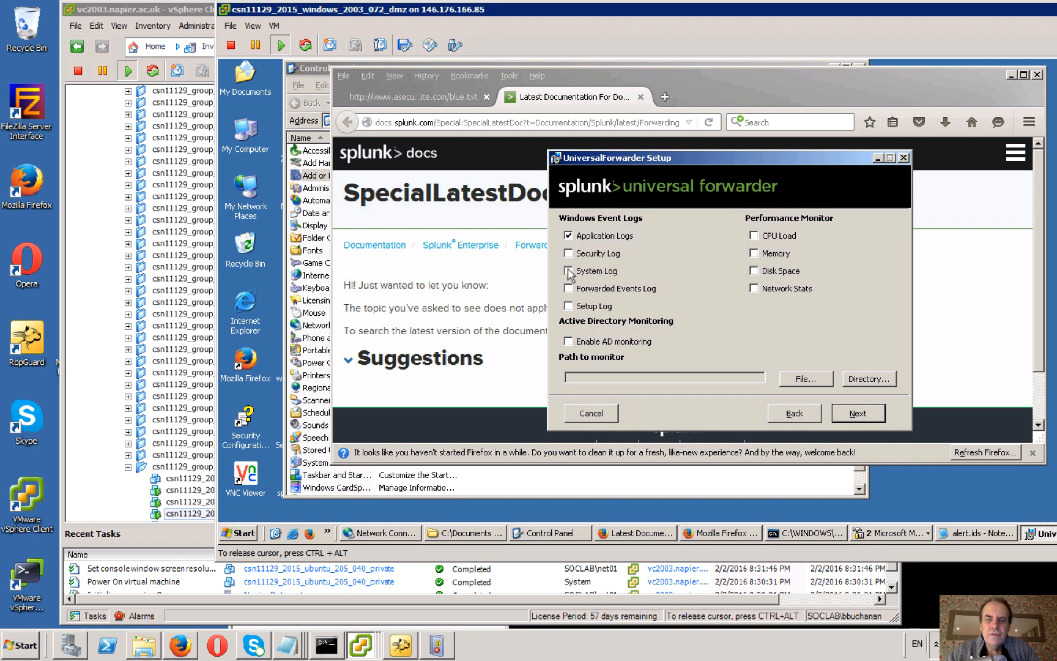
{"action": "left_click", "coordinate": [568, 271]}
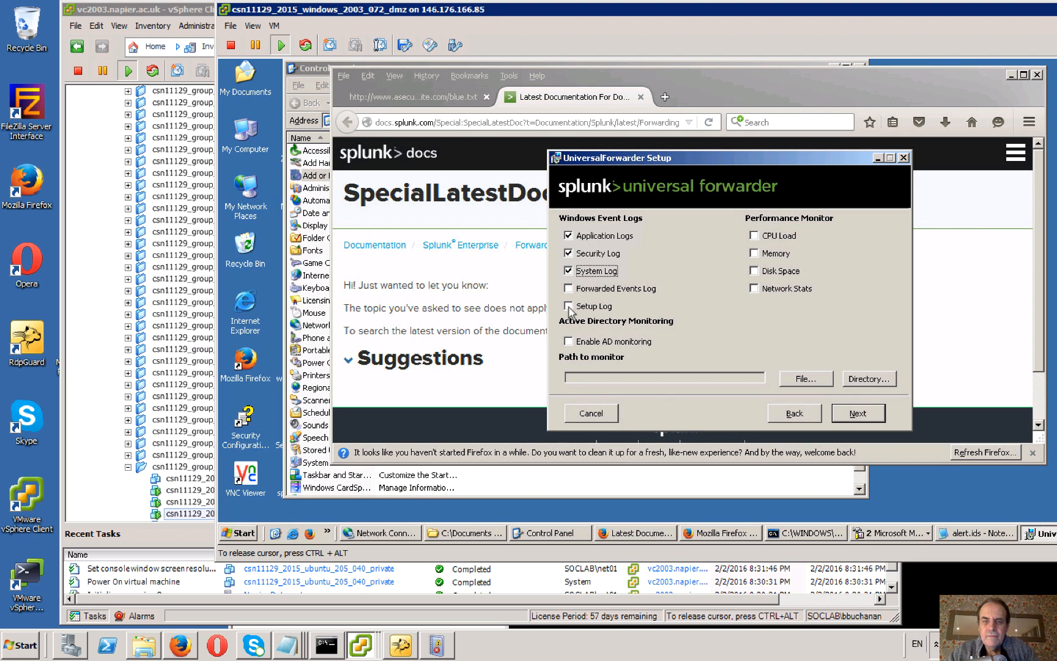
Set the path to monitor to the Snort alert file C:\Snort\log\alert.ids.
{"action": "left_click", "coordinate": [867, 375]}
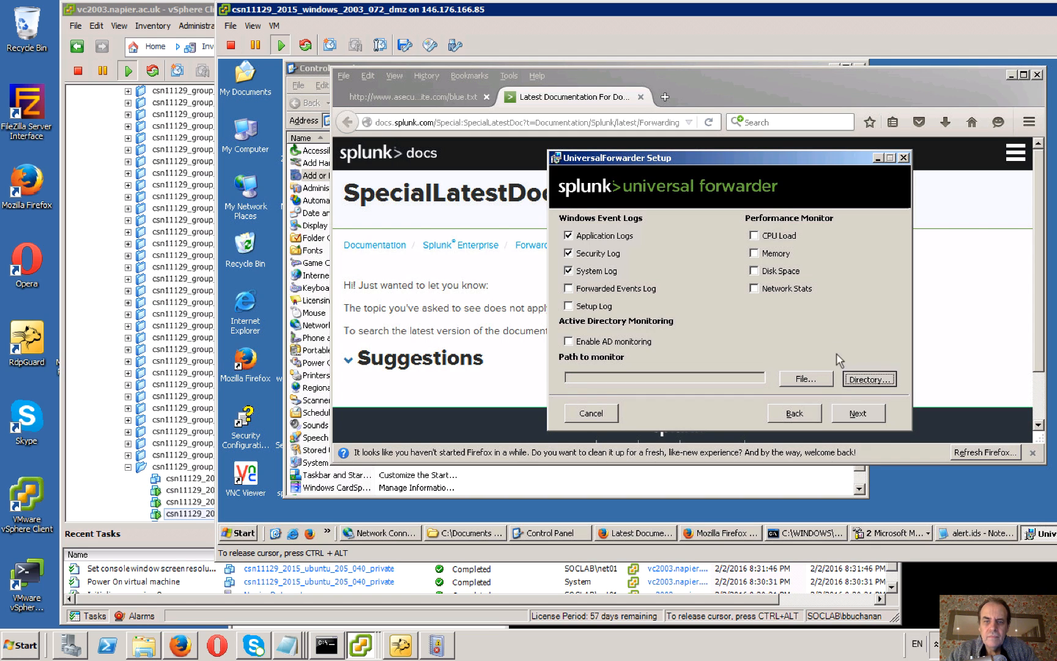
{"action": "left_click", "coordinate": [799, 413]}
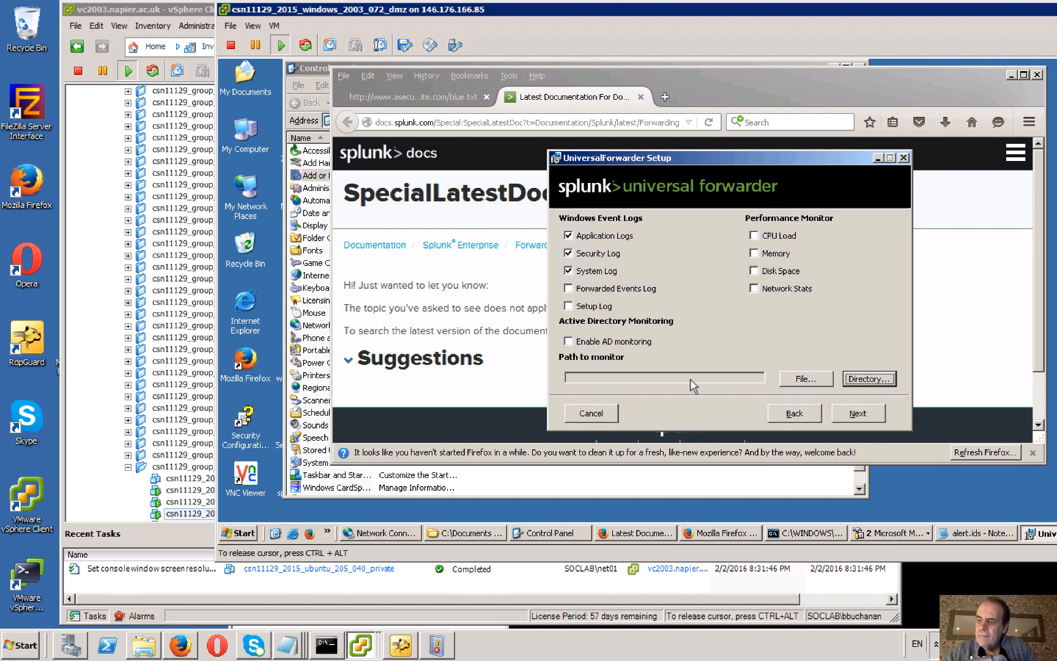
{"action": "left_click", "coordinate": [795, 381]}
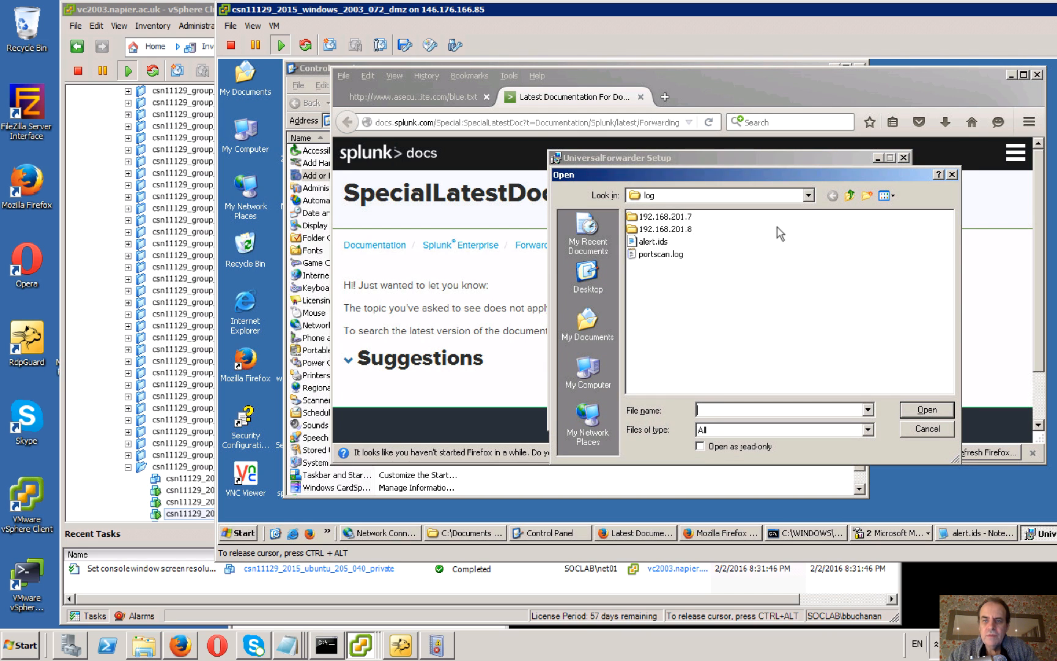
{"action": "left_click", "coordinate": [809, 196]}
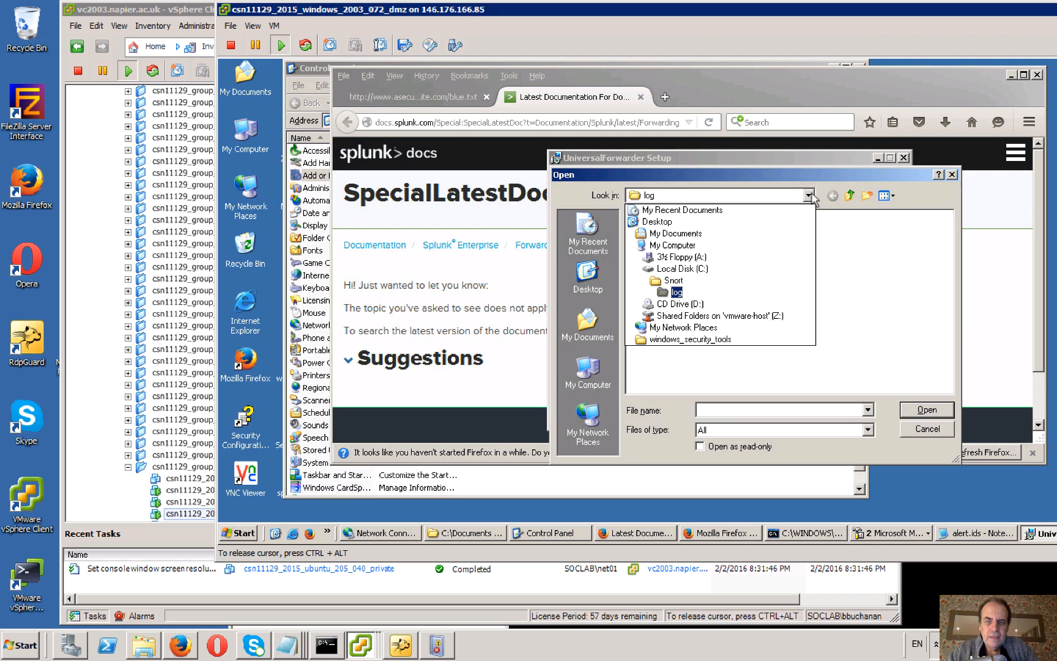
{"action": "left_click", "coordinate": [676, 292]}
{"action": "left_click", "coordinate": [653, 242]}
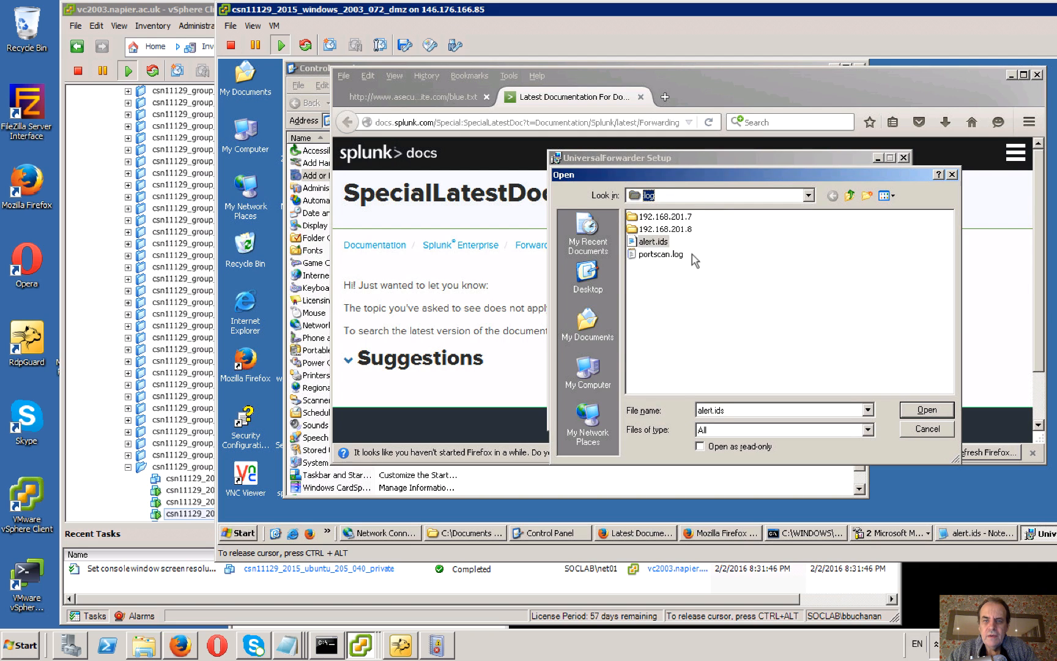
{"action": "left_click", "coordinate": [928, 409]}
{"action": "left_click", "coordinate": [928, 411]}
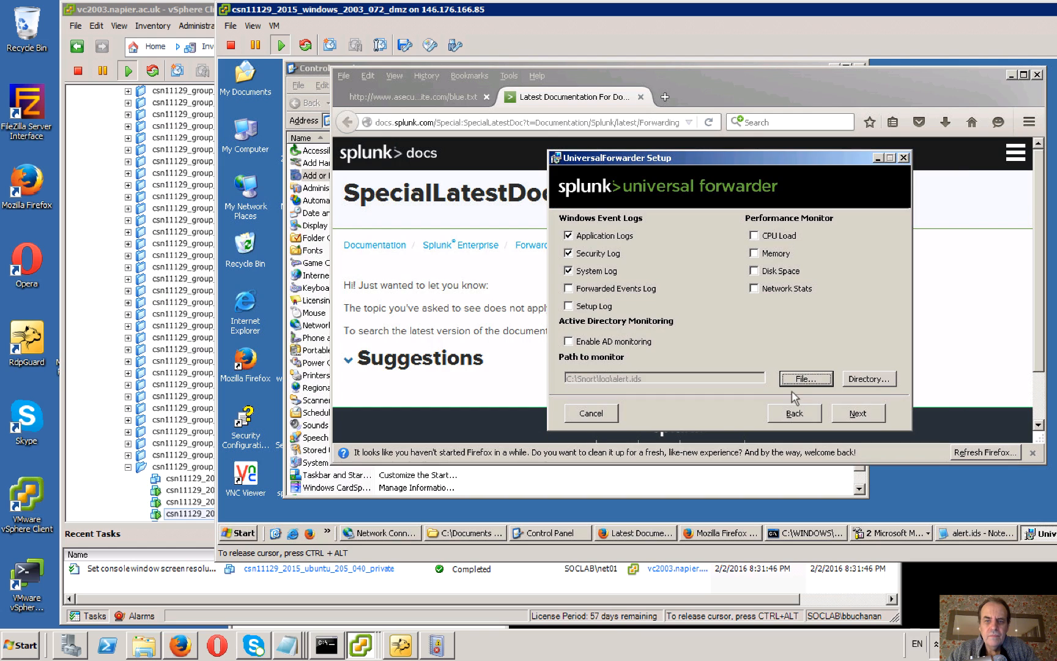
Keep the included Splunk Add-on for Microsoft Windows and leave the deployment server blank.
{"action": "left_click", "coordinate": [859, 414]}
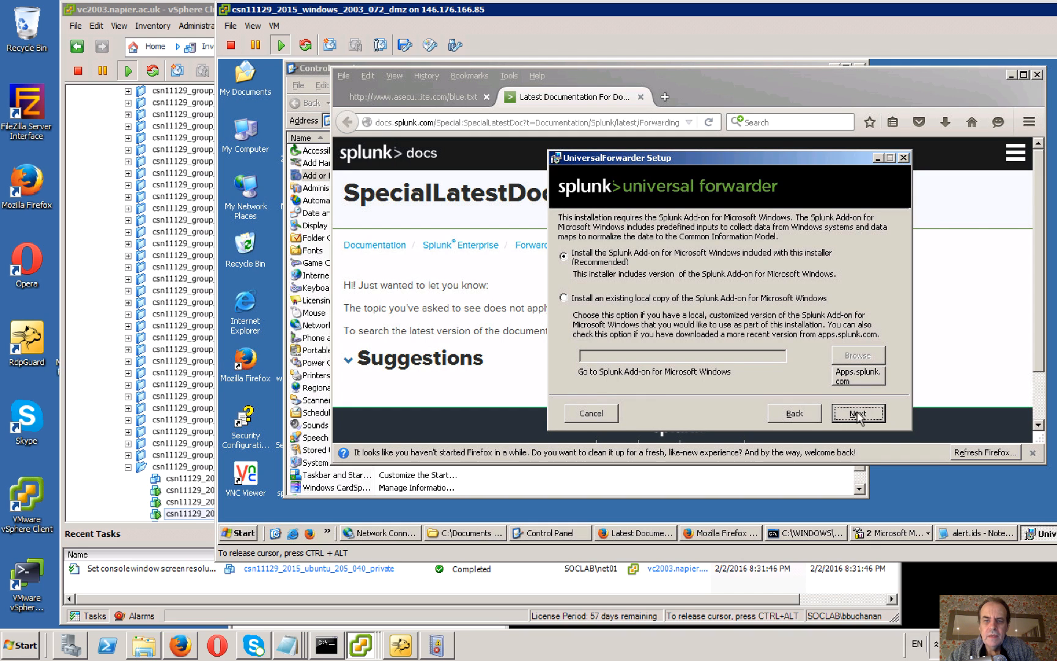
{"action": "left_click", "coordinate": [858, 413]}
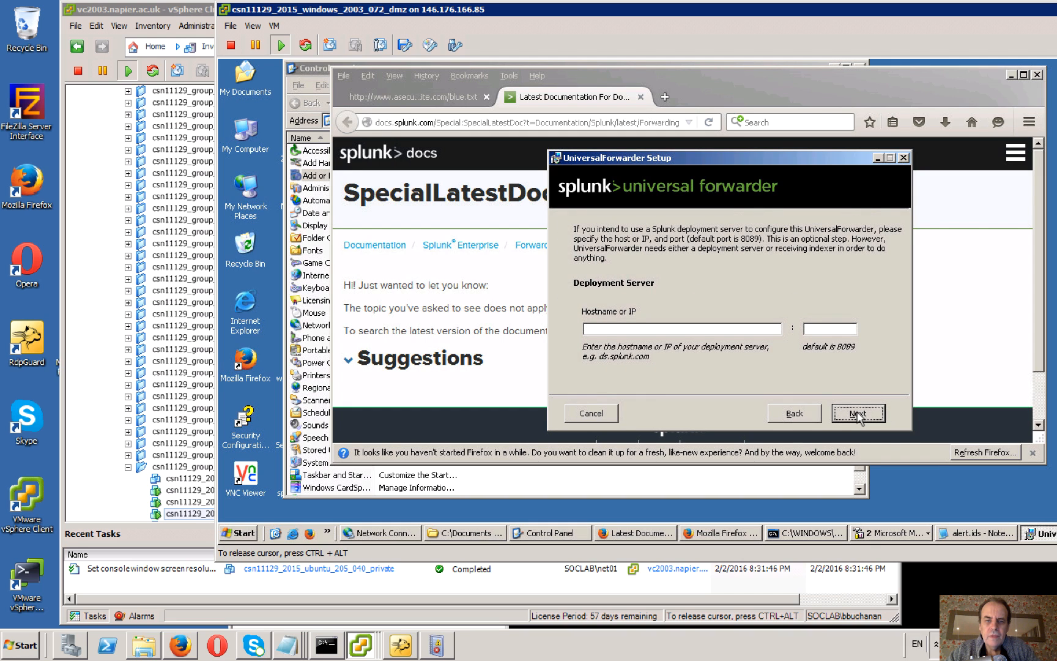
{"action": "left_click", "coordinate": [858, 413]}
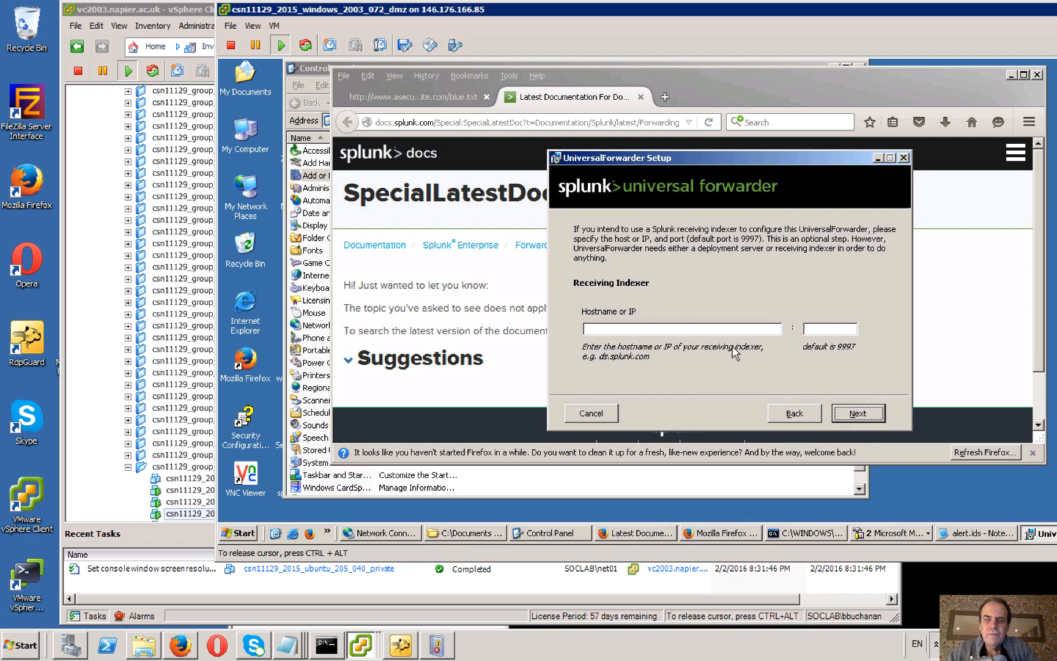
Enter 192.168.201.8 as the receiving indexer's address, checking the subnet in the command prompt's ipconfig output.
{"action": "left_click", "coordinate": [690, 332]}
{"action": "type", "text": "1"}
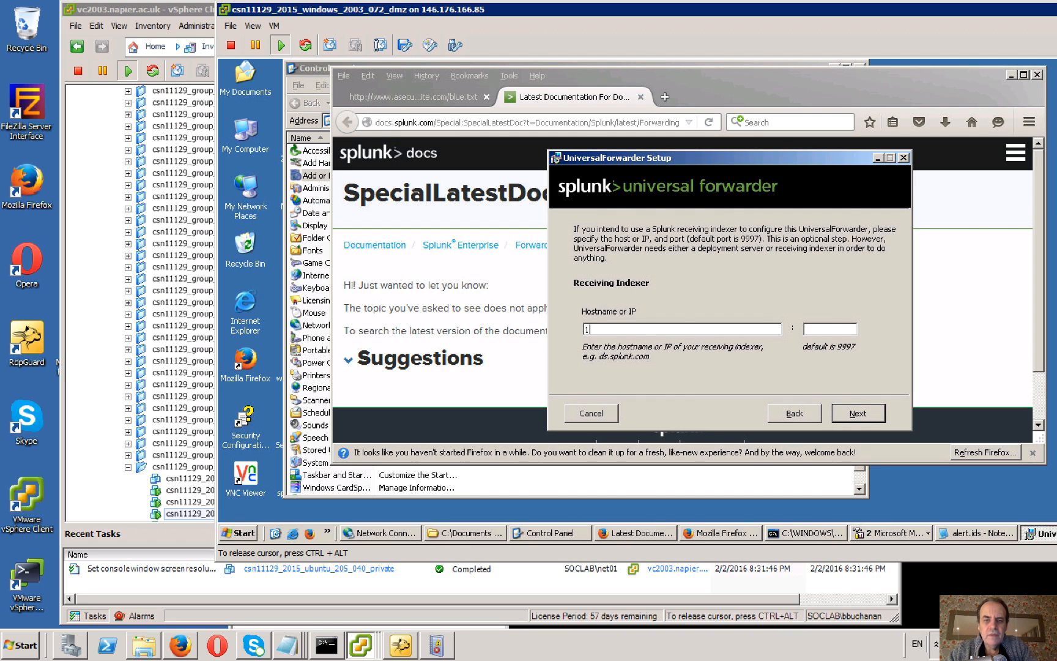
{"action": "type", "text": "92.168."}
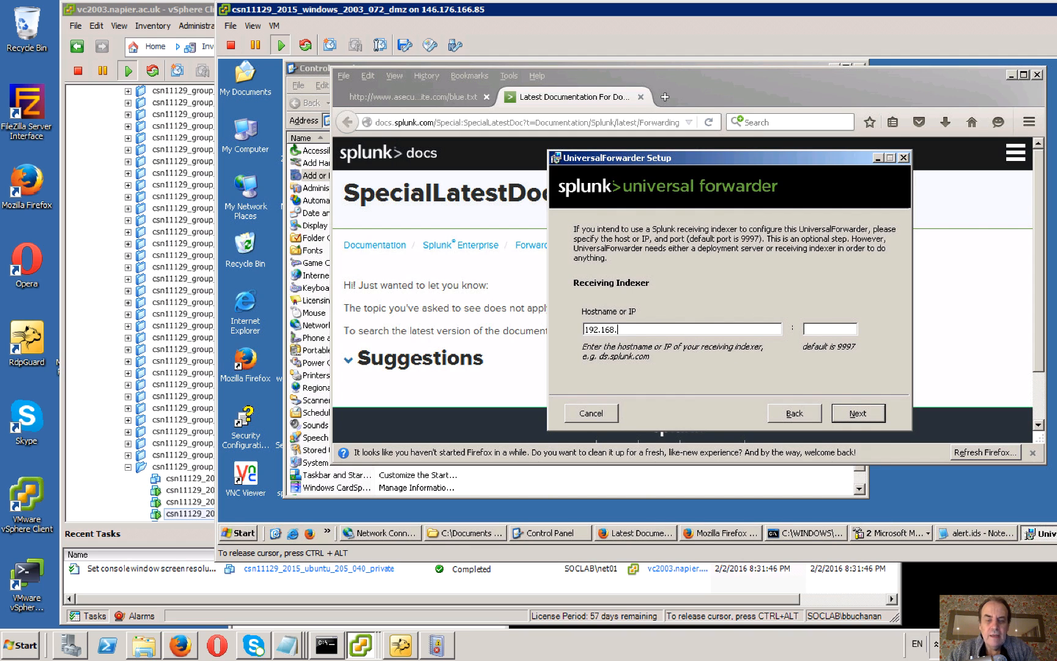
{"action": "left_click", "coordinate": [800, 534]}
{"action": "left_click", "coordinate": [800, 535]}
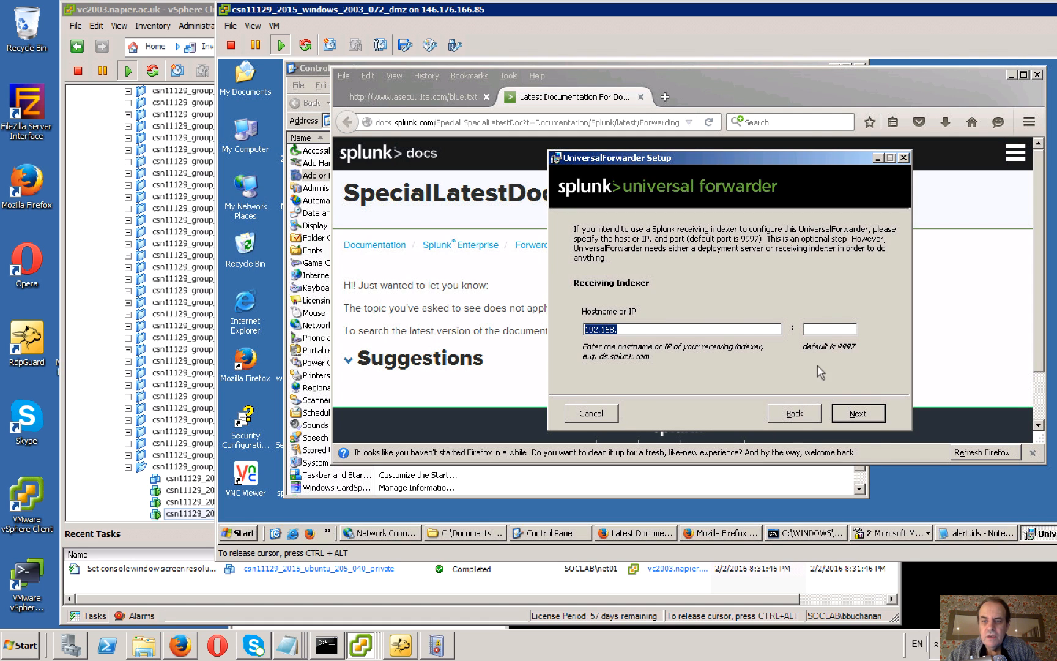
{"action": "left_click", "coordinate": [796, 533]}
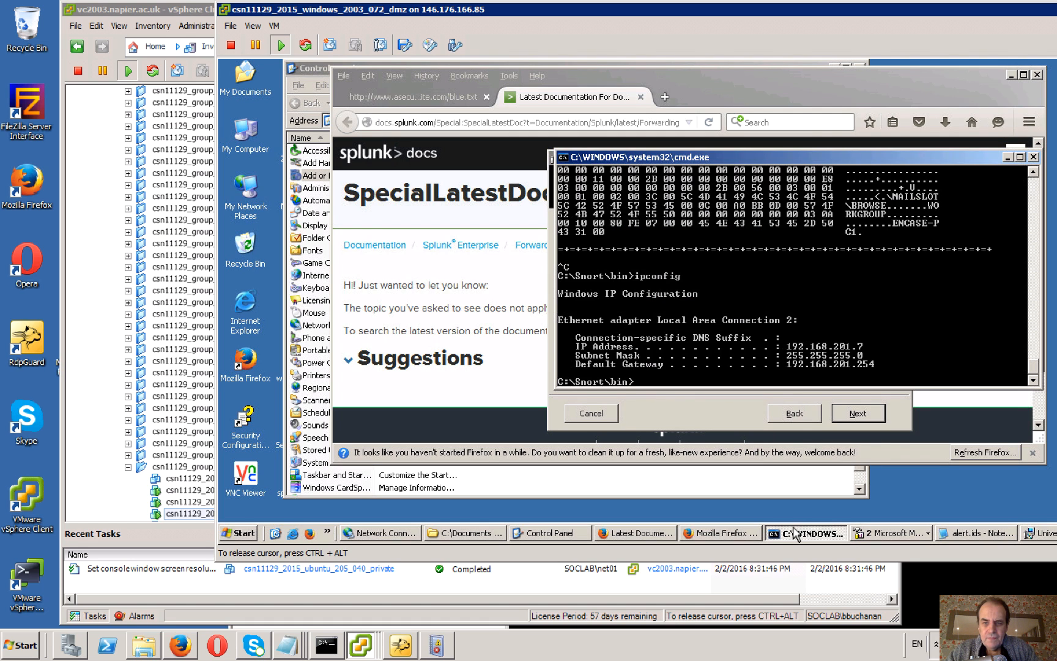
{"action": "left_click", "coordinate": [1007, 157]}
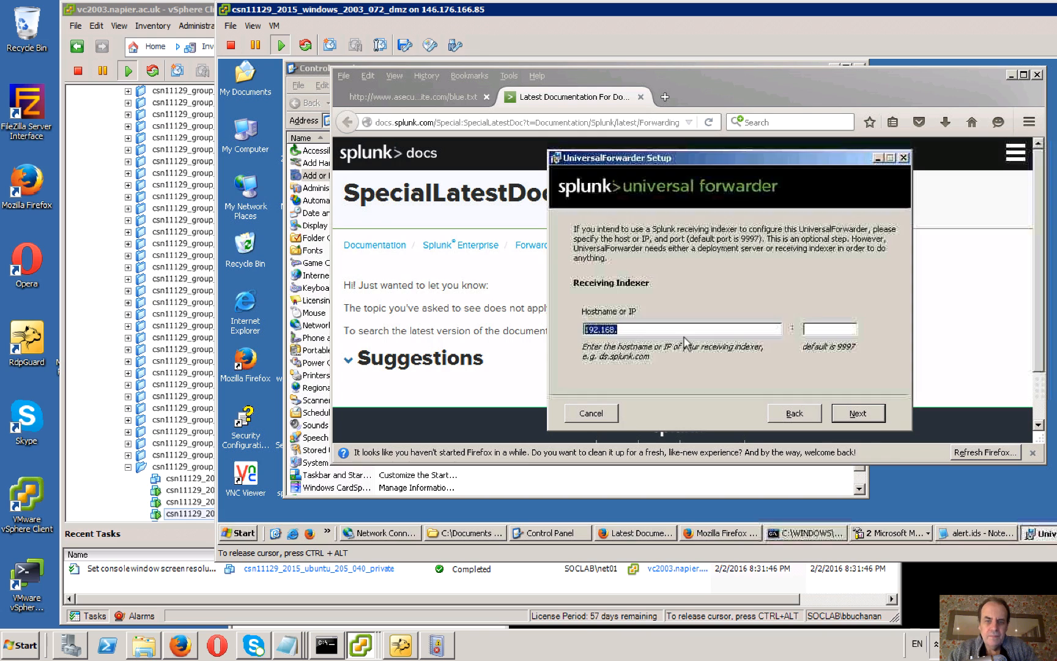
{"action": "left_click", "coordinate": [667, 329]}
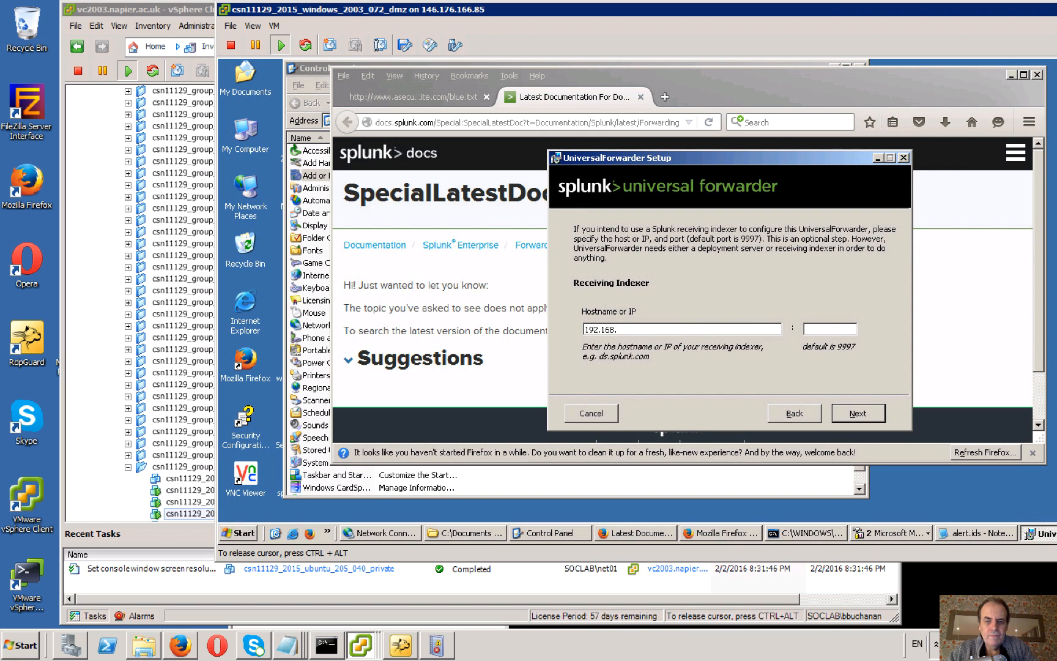
{"action": "type", "text": "201."}
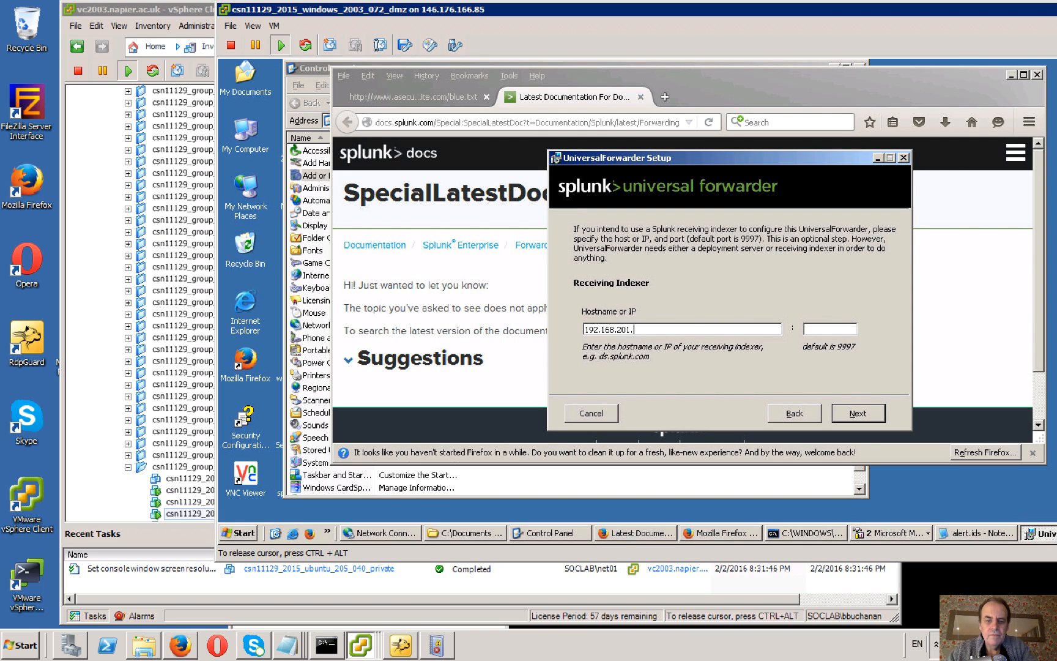
{"action": "type", "text": "8"}
Set the receiving indexer's port to 9997.
{"action": "left_click", "coordinate": [823, 329]}
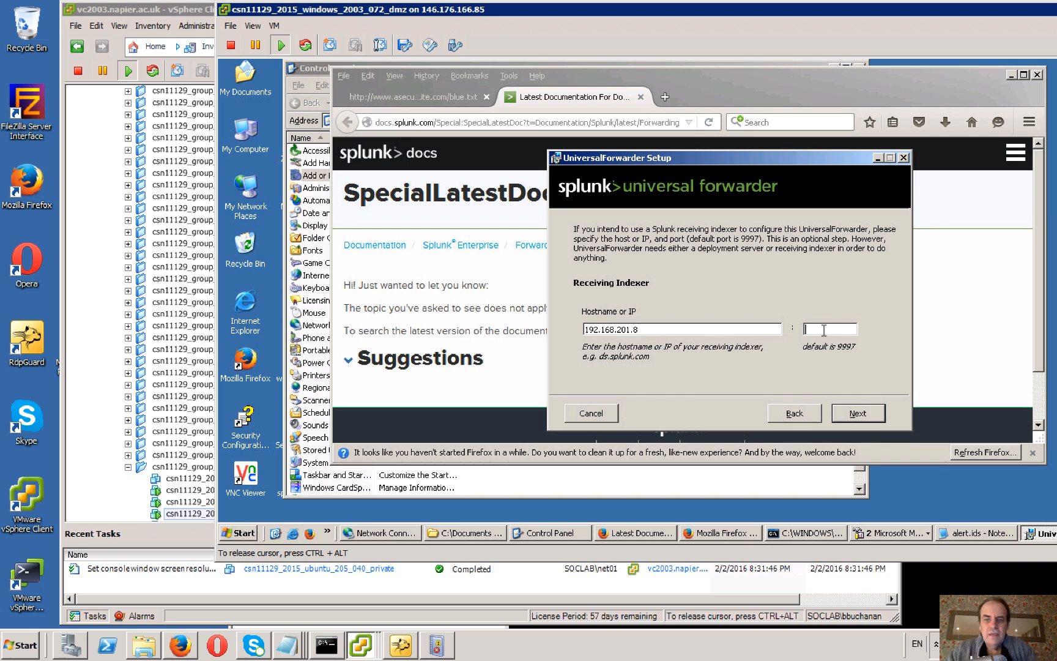
{"action": "type", "text": "9996"}
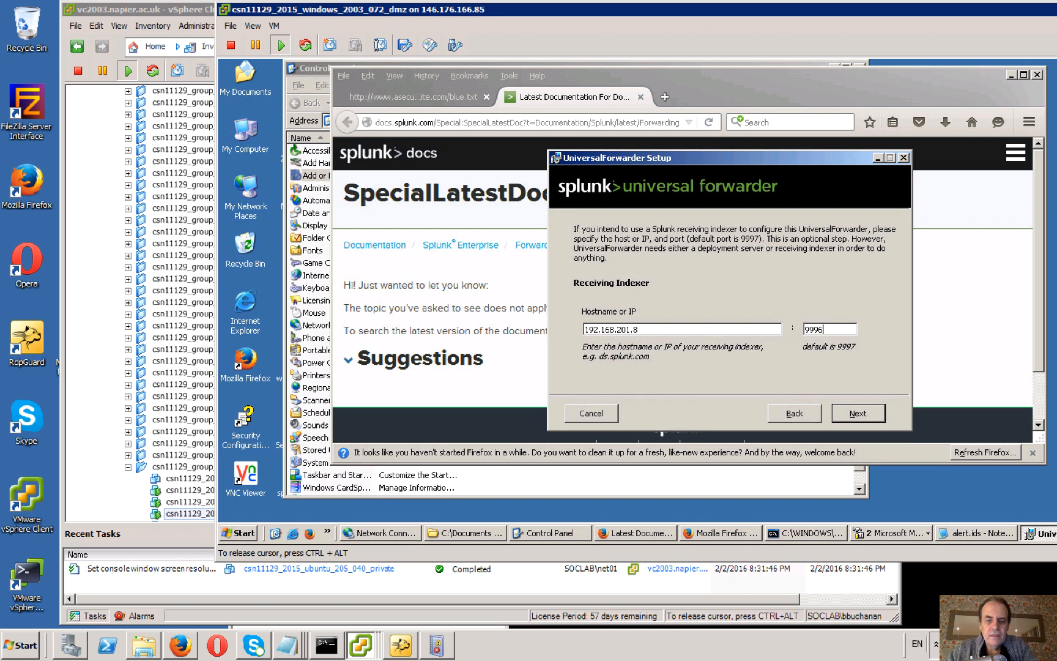
{"action": "key", "text": "BackSpace"}
{"action": "type", "text": "7"}
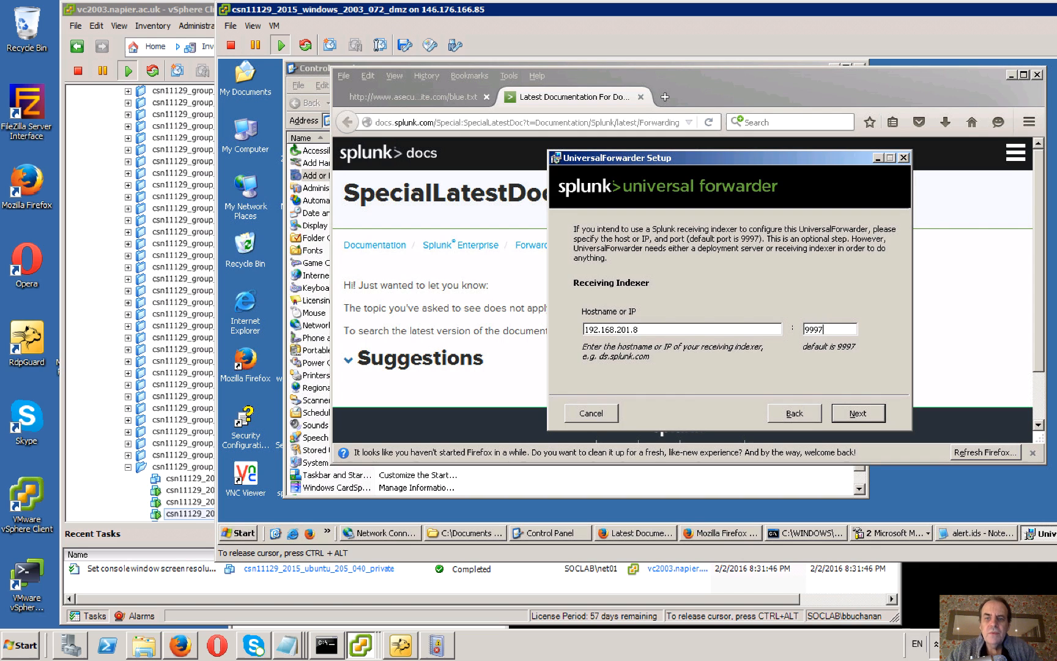
Install the UniversalForwarder with these settings and move its setup window aside.
{"action": "left_click", "coordinate": [859, 414]}
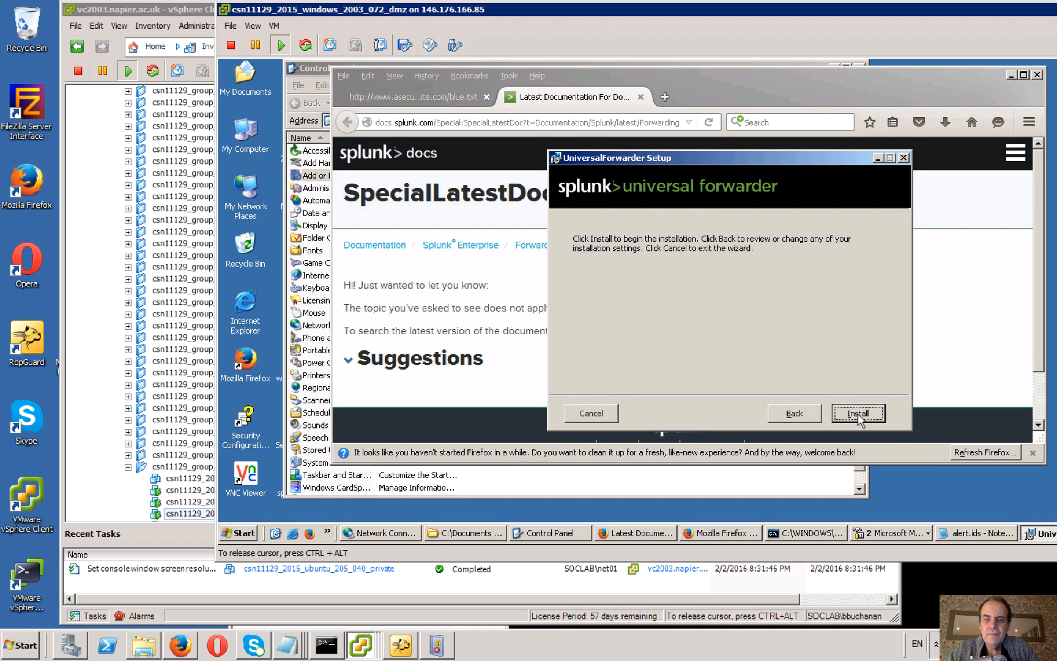
{"action": "left_click", "coordinate": [858, 414]}
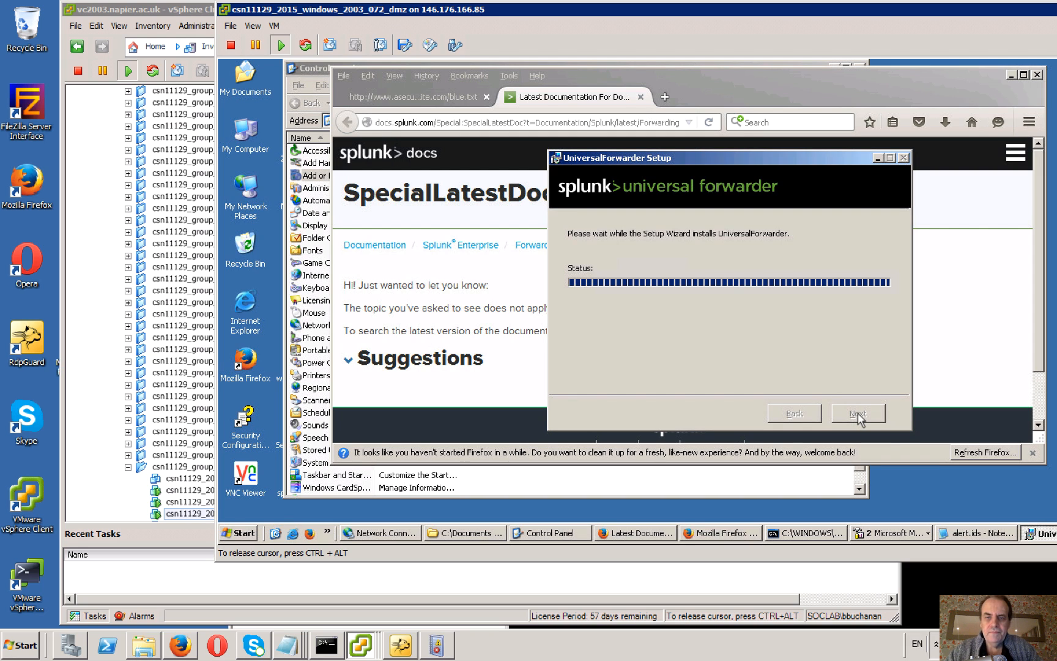
{"action": "left_click_drag", "start_coordinate": [714, 157], "coordinate": [650, 169]}
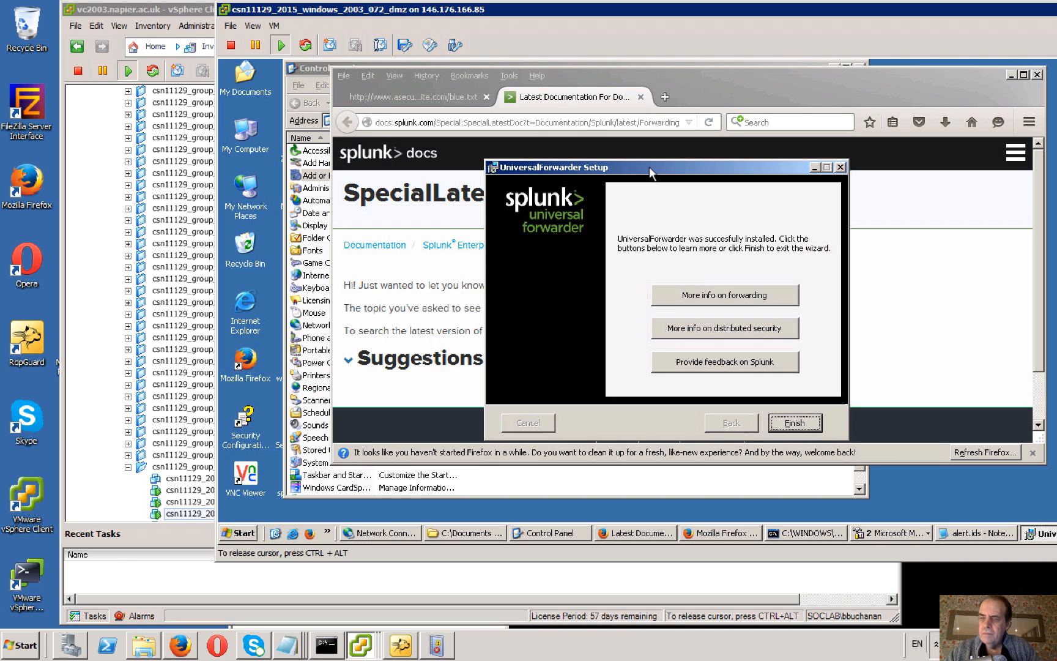
Exit the forwarder setup and rerun Snort on interface 1 with c:\Snort\rules\rules.rules, logging in ASCII to c:\Snort\log.
{"action": "left_click", "coordinate": [796, 424]}
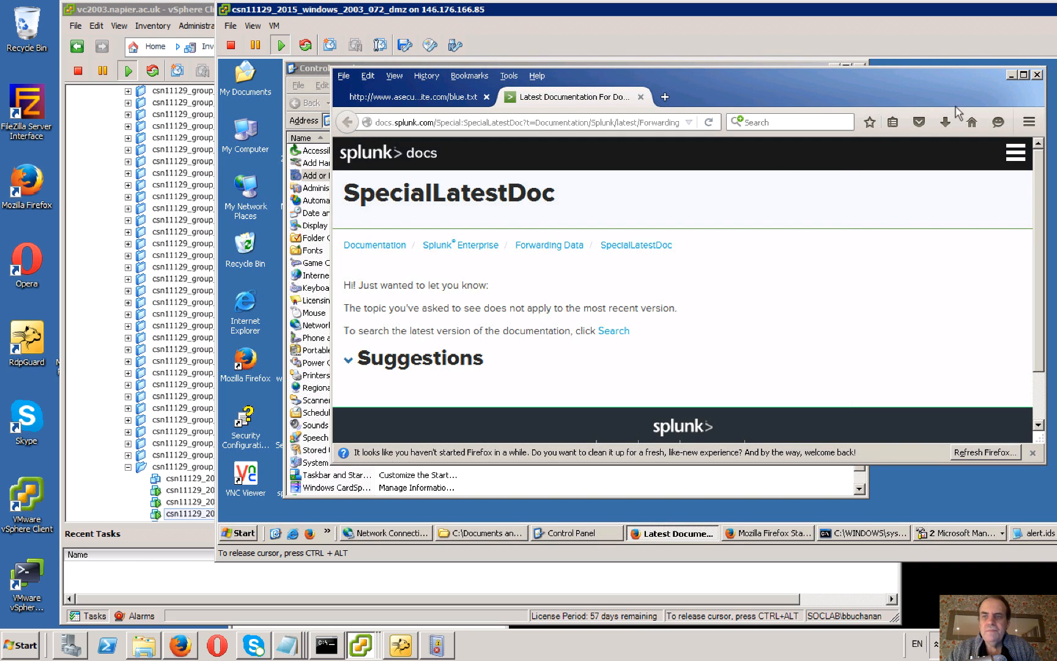
{"action": "left_click", "coordinate": [1012, 75]}
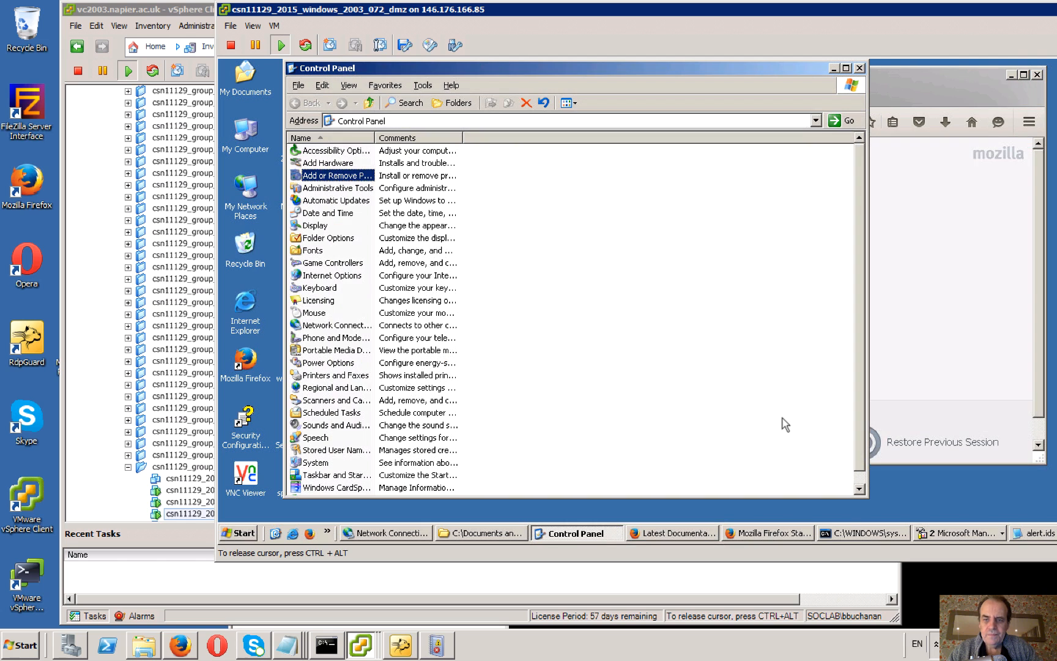
{"action": "left_click", "coordinate": [853, 532]}
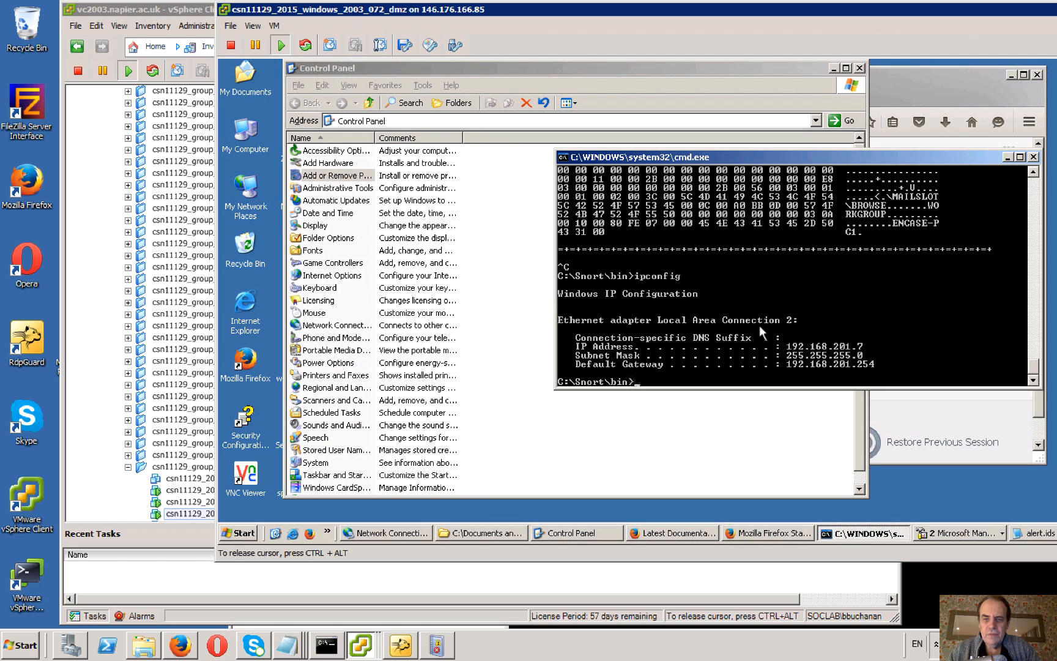
{"action": "key", "text": "Up"}
{"action": "key", "text": "Up"}
{"action": "key", "text": "Up"}
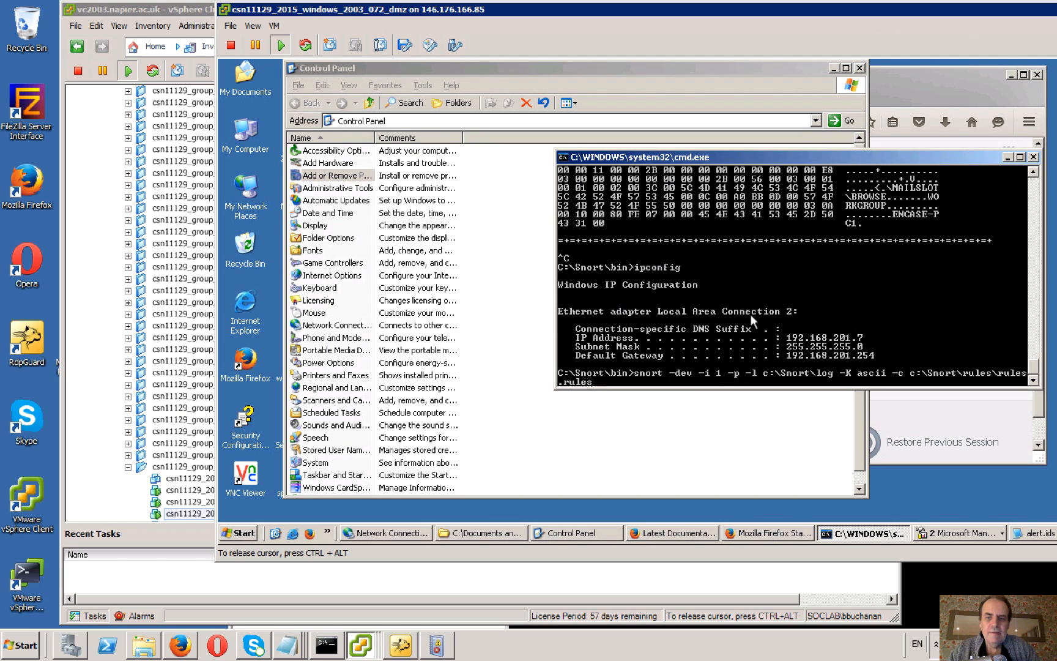
{"action": "key", "text": "Down"}
{"action": "key", "text": "Return"}
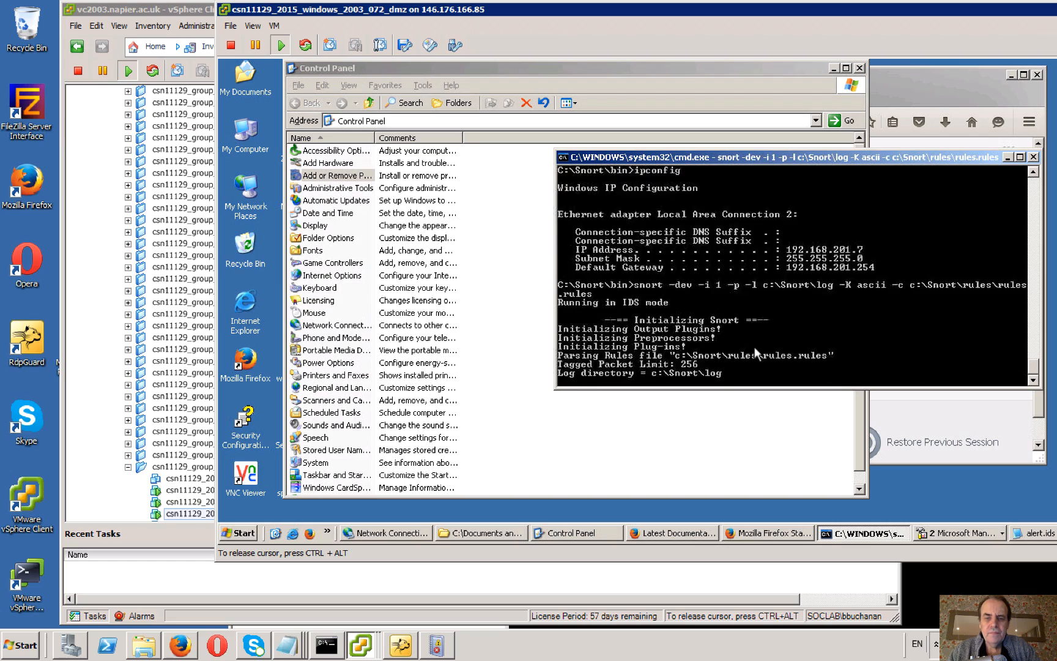
Open the console of csn11129_2015_windows_2008_072_dmz from the group 072 inventory and bring its window to the front.
{"action": "left_click", "coordinate": [103, 496]}
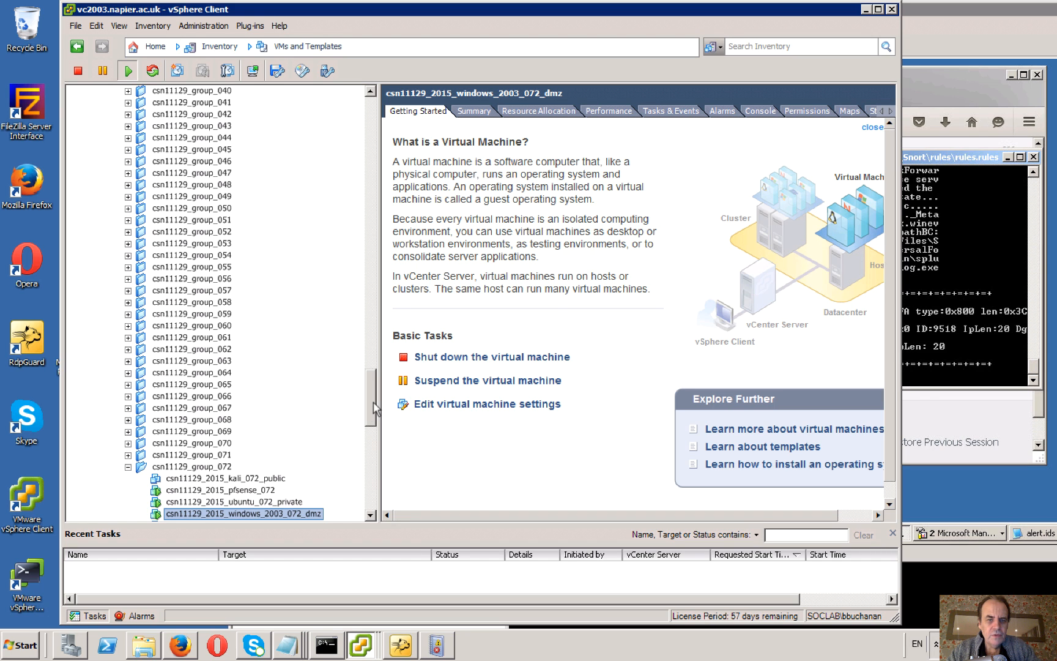
{"action": "scroll", "coordinate": [376, 437], "scroll_direction": "down", "scroll_amount": 1}
{"action": "scroll", "coordinate": [376, 437], "scroll_direction": "down", "scroll_amount": 4}
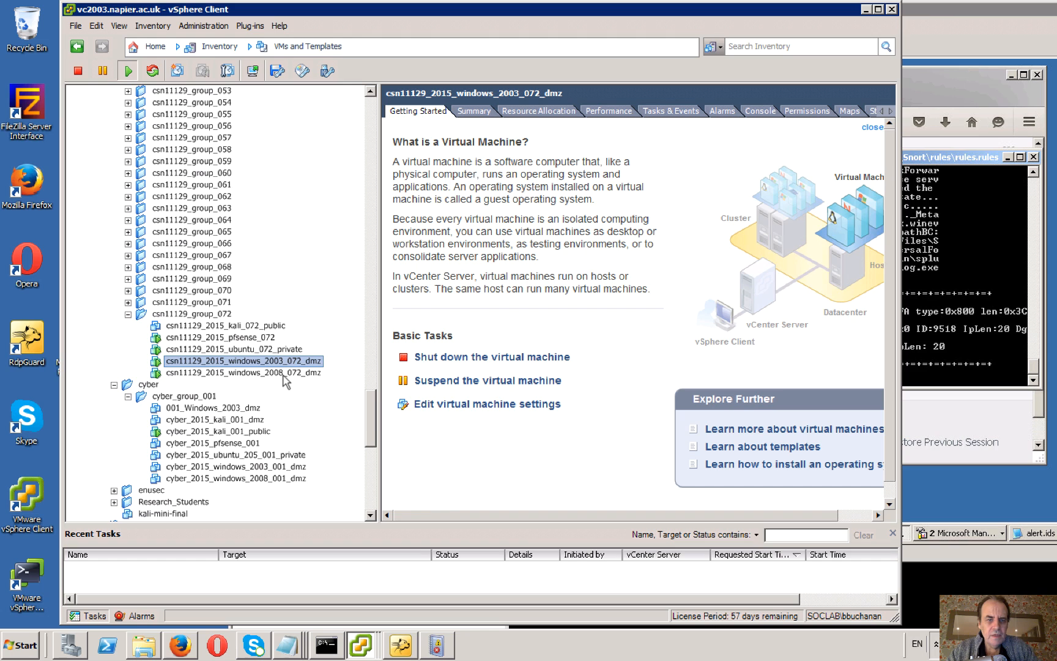
{"action": "left_click", "coordinate": [284, 374]}
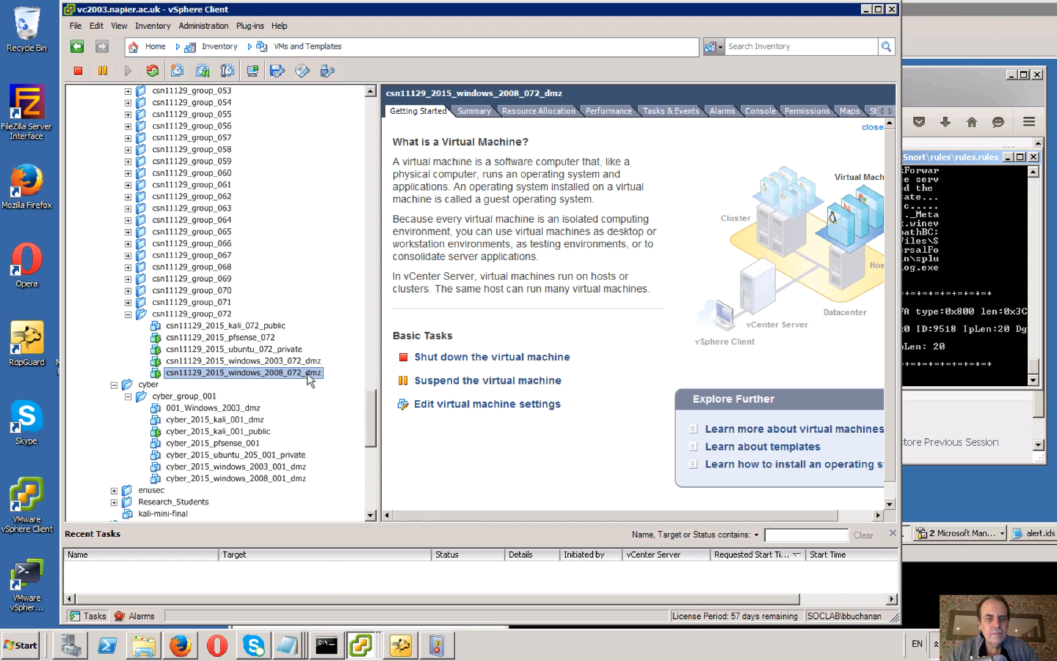
{"action": "right_click", "coordinate": [284, 373]}
{"action": "left_click", "coordinate": [330, 392]}
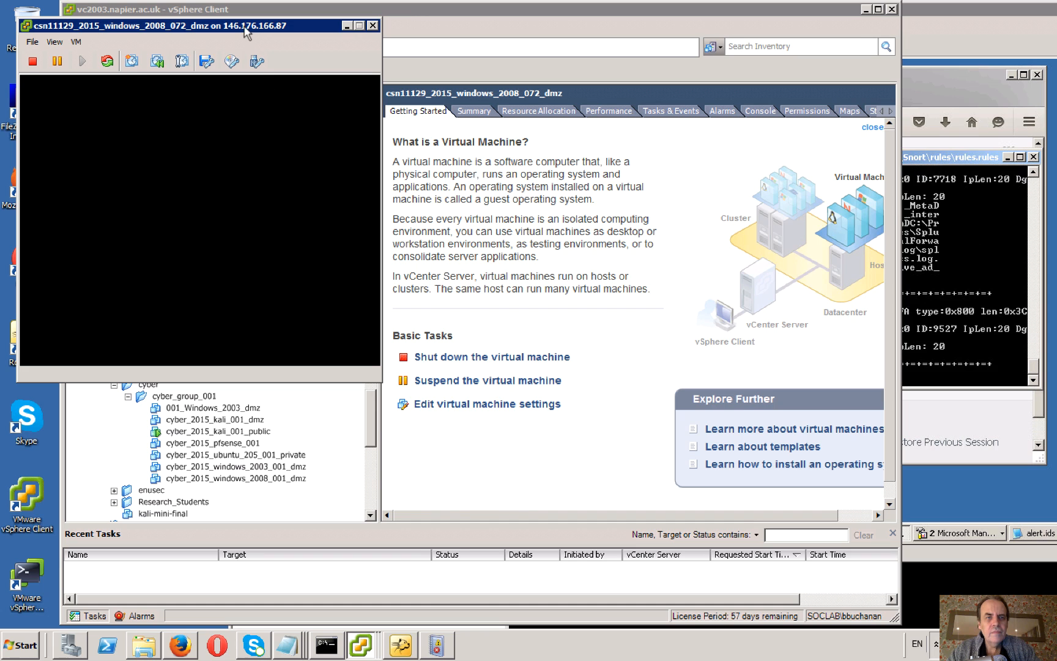
{"action": "left_click_drag", "start_coordinate": [245, 27], "coordinate": [678, 193]}
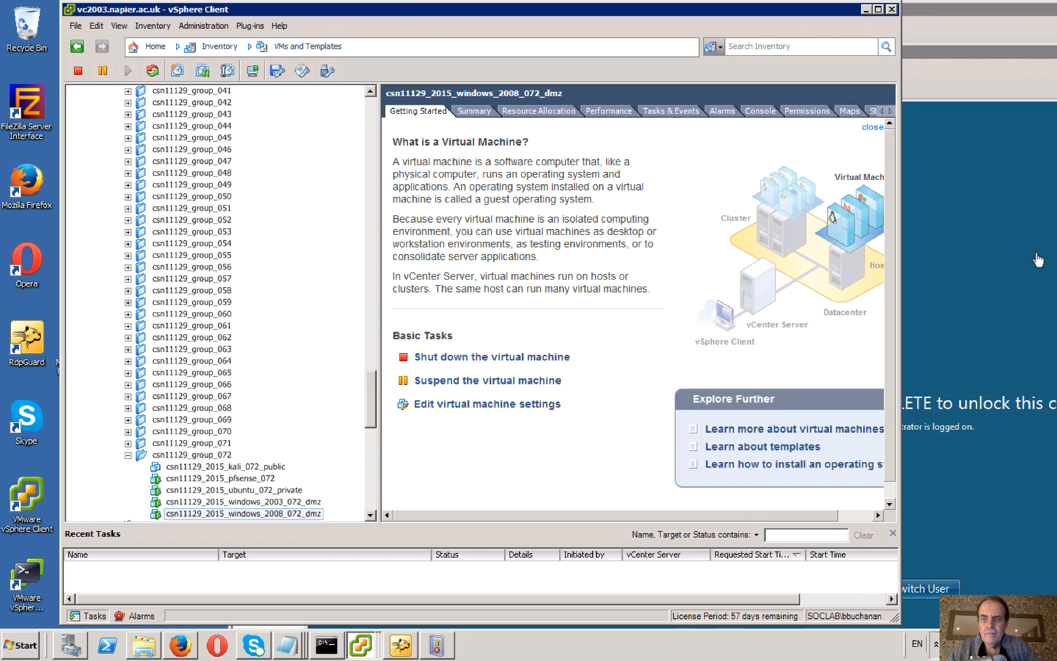
{"action": "left_click", "coordinate": [919, 76]}
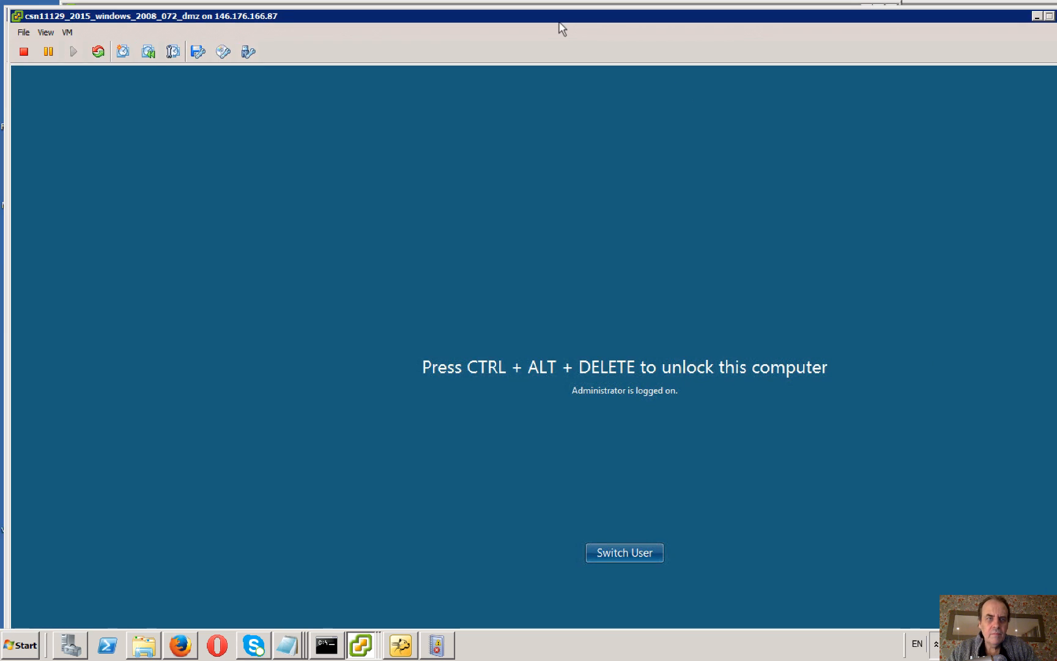
Send Ctrl+Alt+Del to the locked Windows 2008 guest.
{"action": "left_click", "coordinate": [92, 35]}
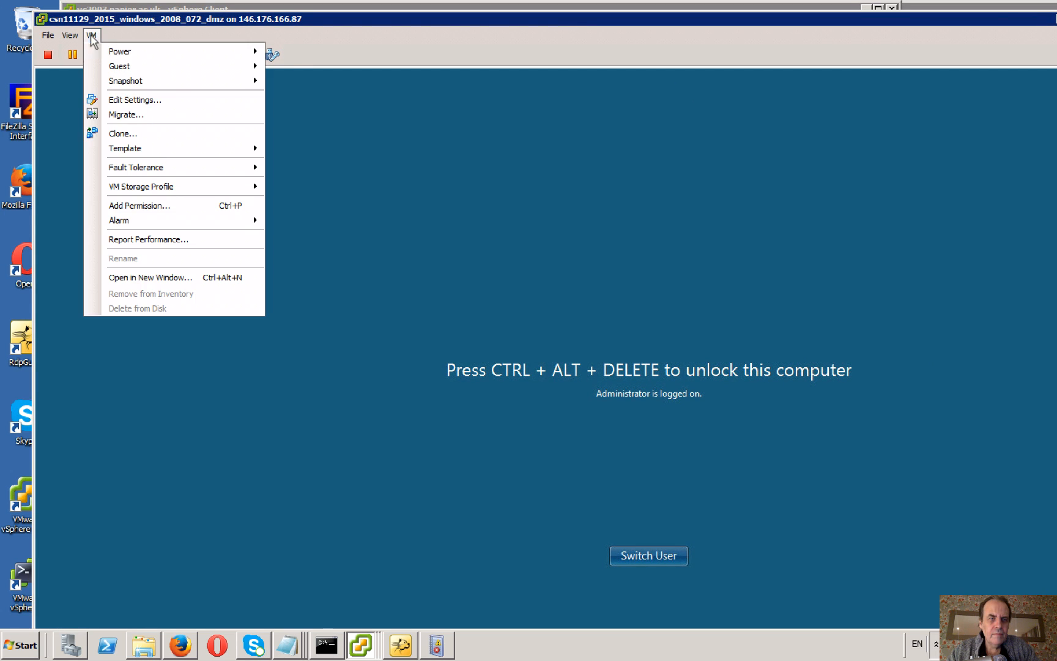
{"action": "mouse_move", "coordinate": [147, 67]}
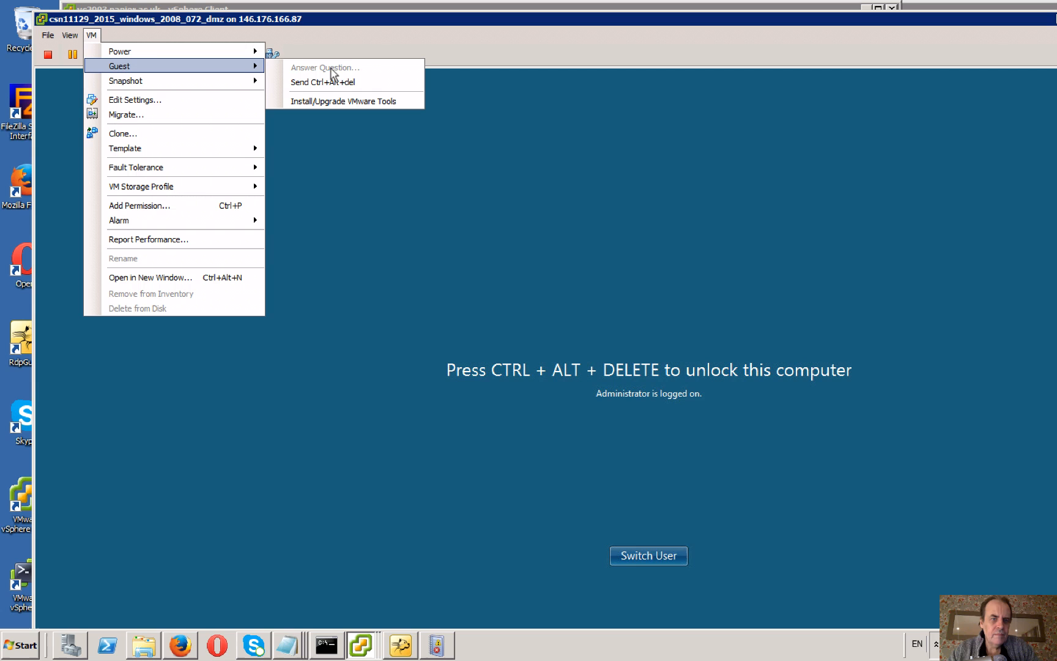
{"action": "left_click", "coordinate": [371, 83]}
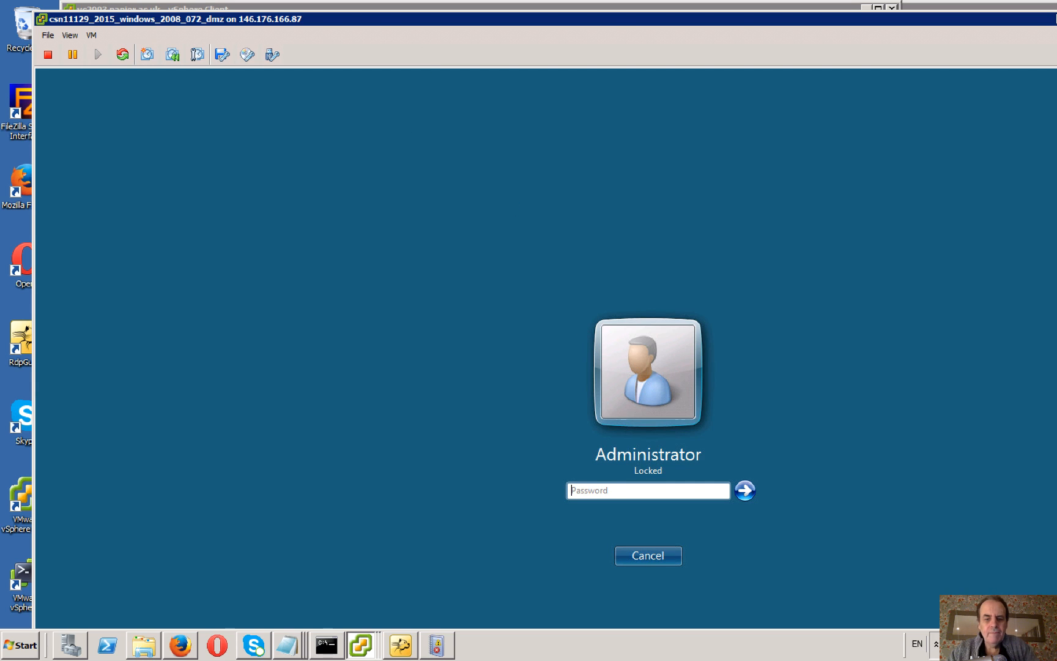
Try to unlock the Administrator session with the account password.
{"action": "type", "text": "P**********"}
{"action": "key", "text": "Return"}
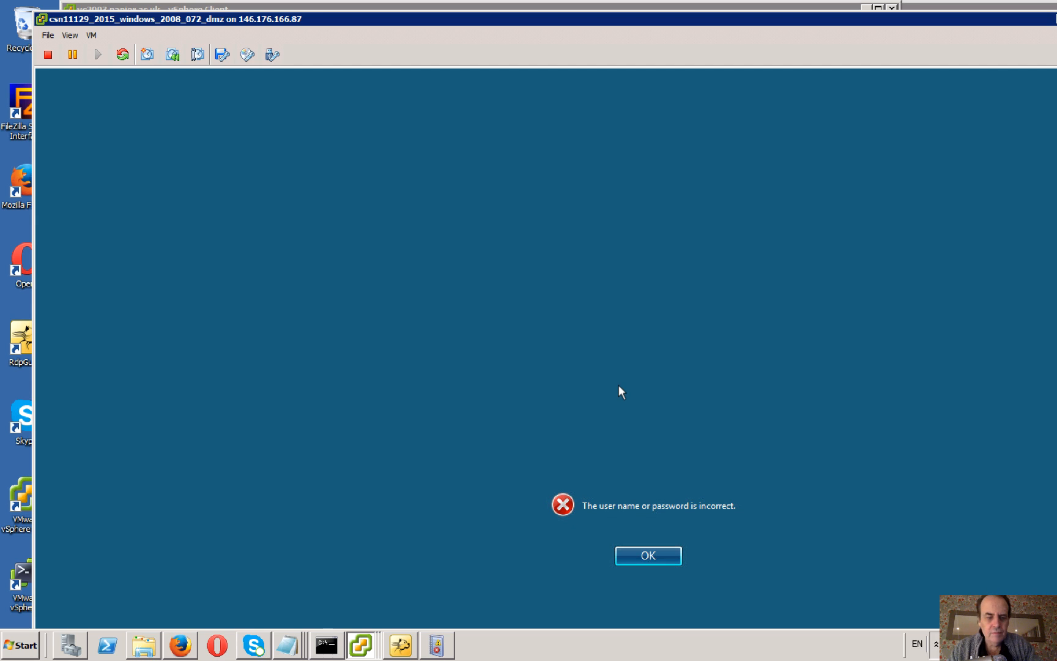
{"action": "left_click", "coordinate": [646, 559]}
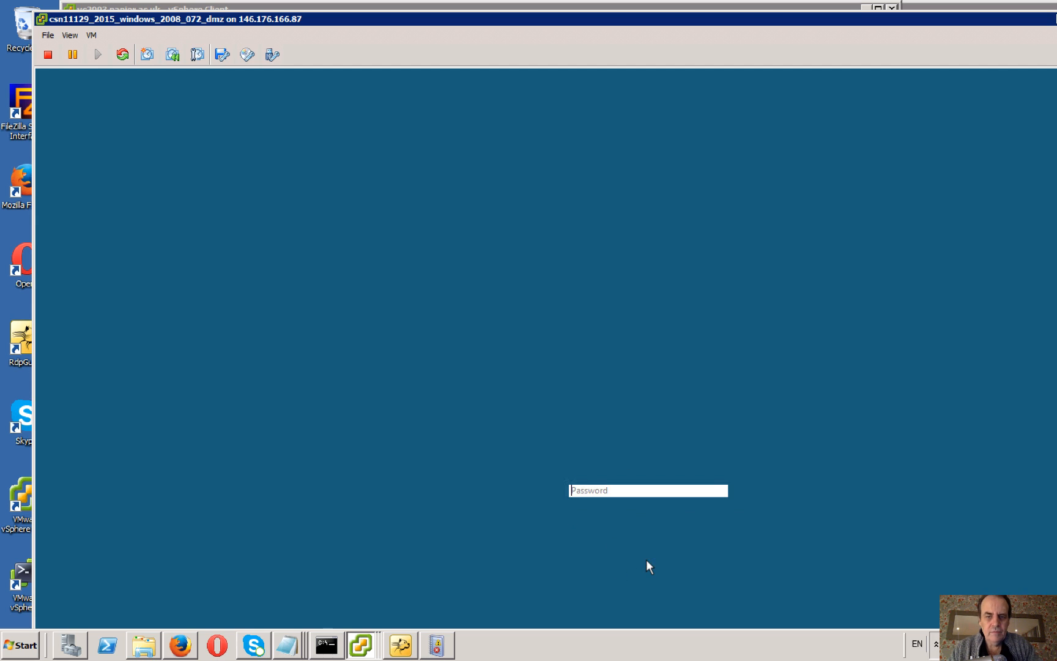
Unlock the Administrator session by entering the account password and skip the Splunk update offer.
{"action": "type", "text": "•••••••••"}
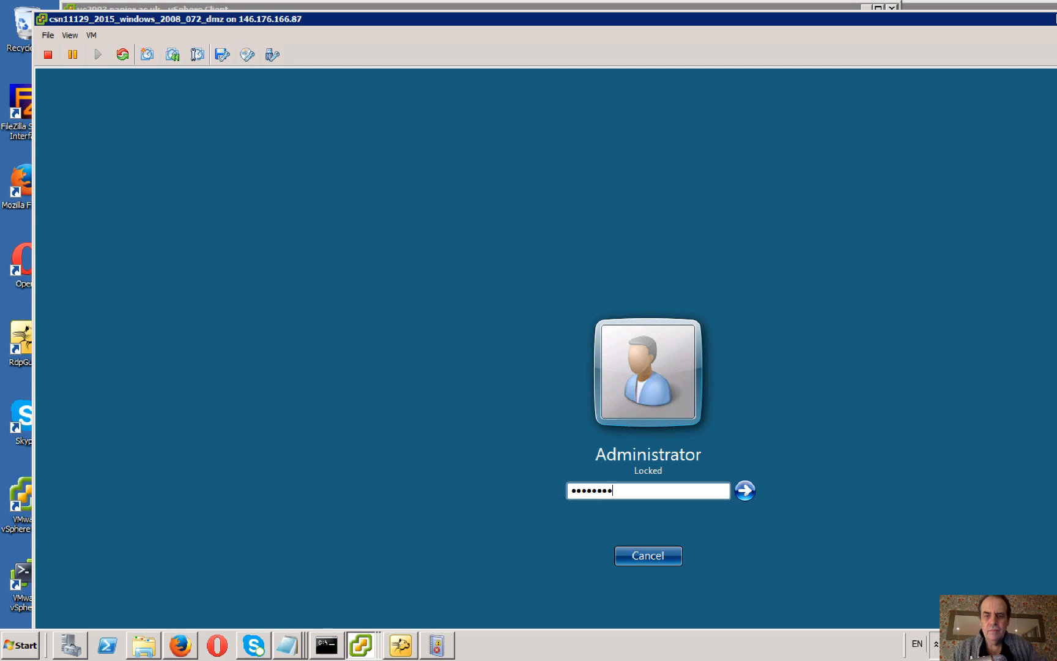
{"action": "key", "text": "Return"}
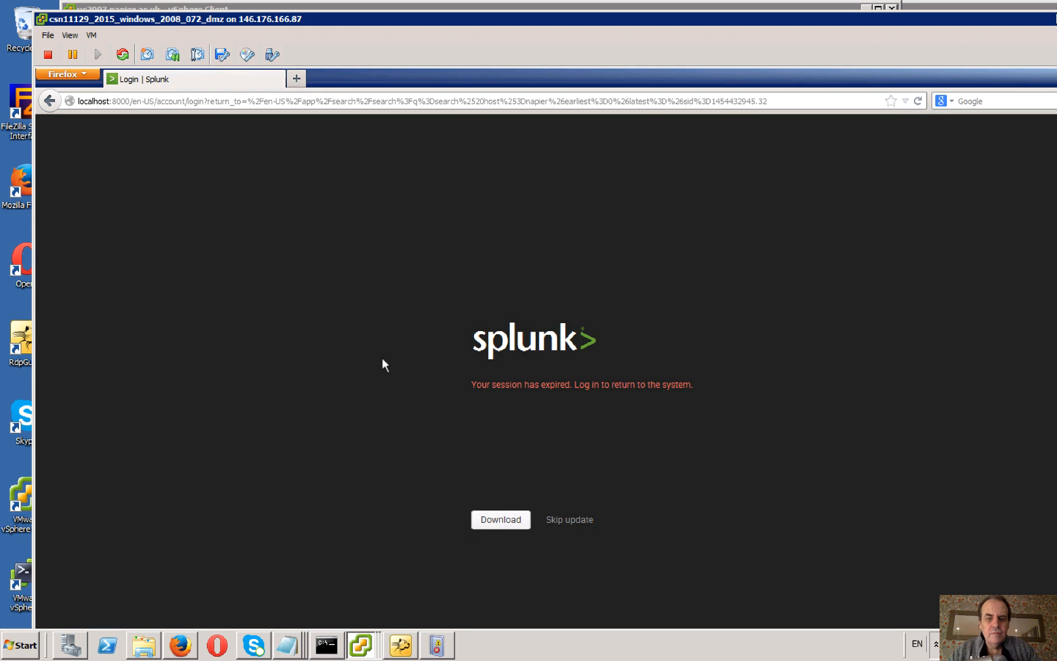
{"action": "left_click", "coordinate": [573, 520]}
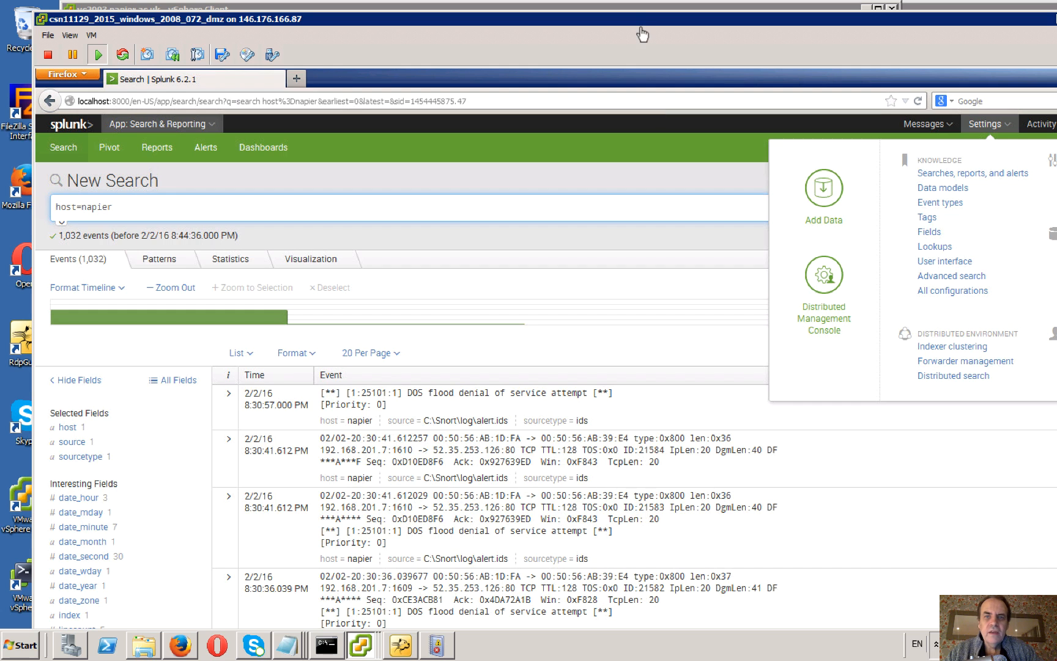
Examine the Snort alert events for host=napier in the Splunk search results, restoring the browser to a smaller window.
{"action": "left_click_drag", "start_coordinate": [643, 27], "coordinate": [592, 53]}
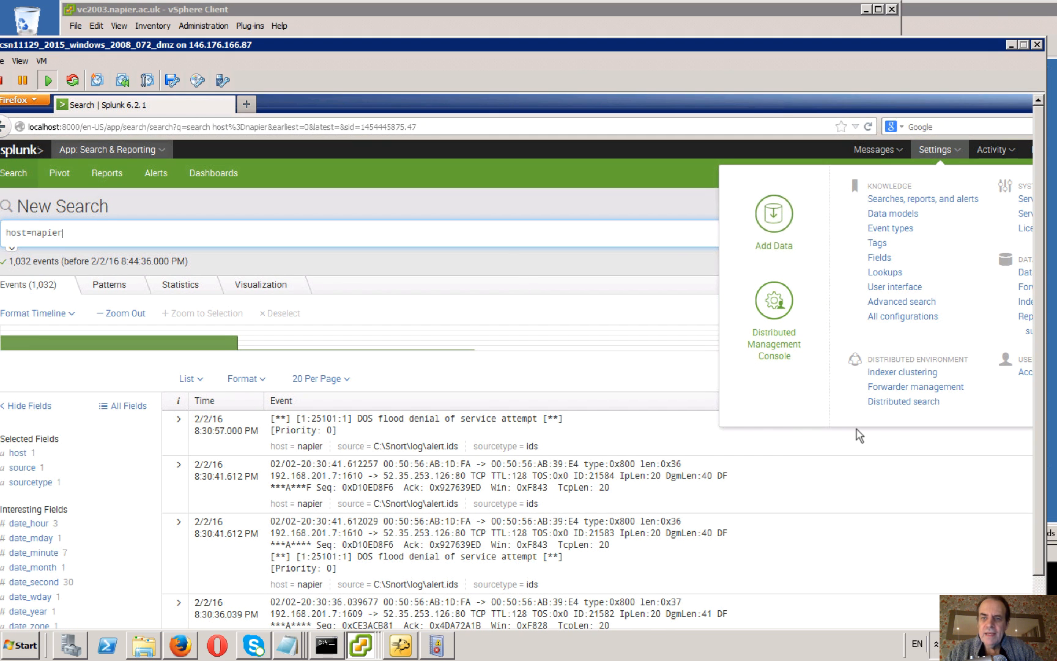
{"action": "scroll", "coordinate": [1015, 338], "scroll_direction": "down", "scroll_amount": 2}
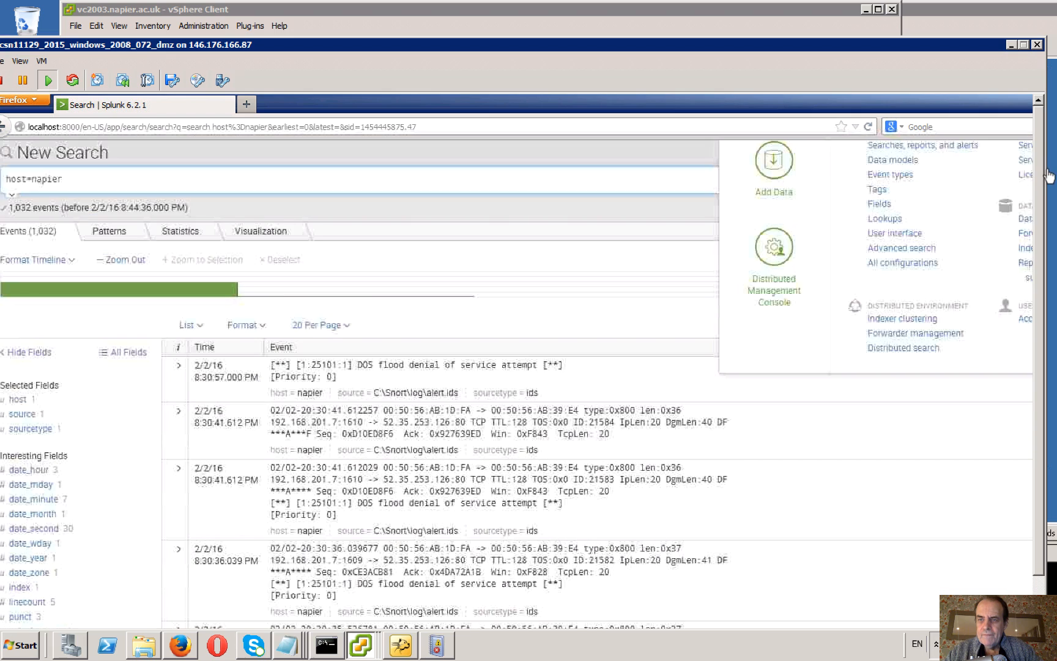
{"action": "scroll", "coordinate": [1015, 338], "scroll_direction": "down", "scroll_amount": 5}
{"action": "scroll", "coordinate": [904, 183], "scroll_direction": "down", "scroll_amount": 3}
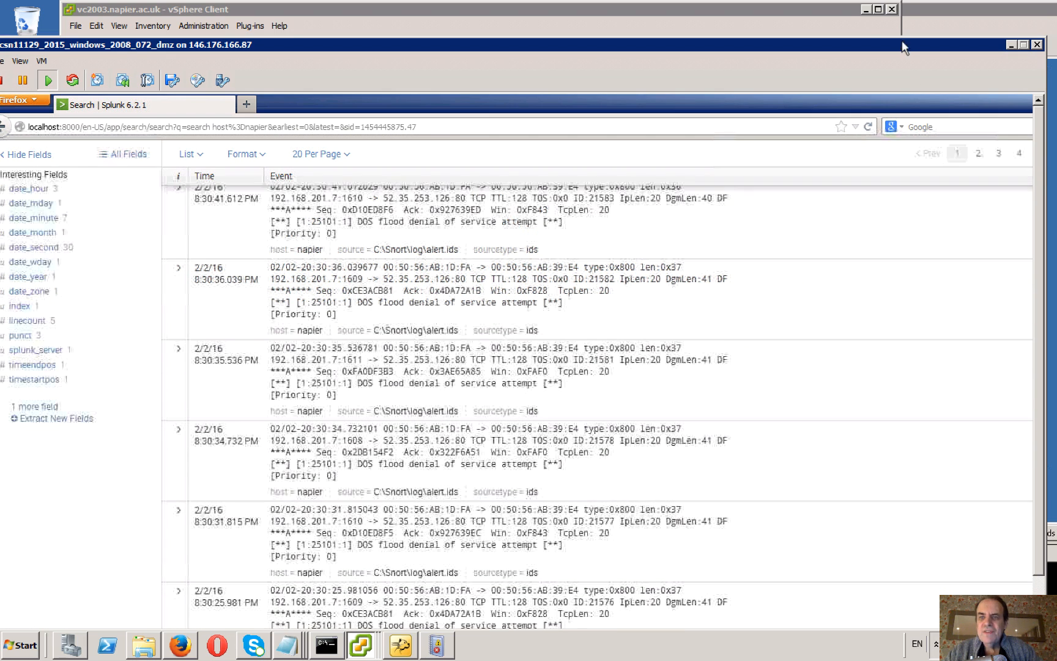
{"action": "left_click_drag", "start_coordinate": [902, 40], "coordinate": [902, 4]}
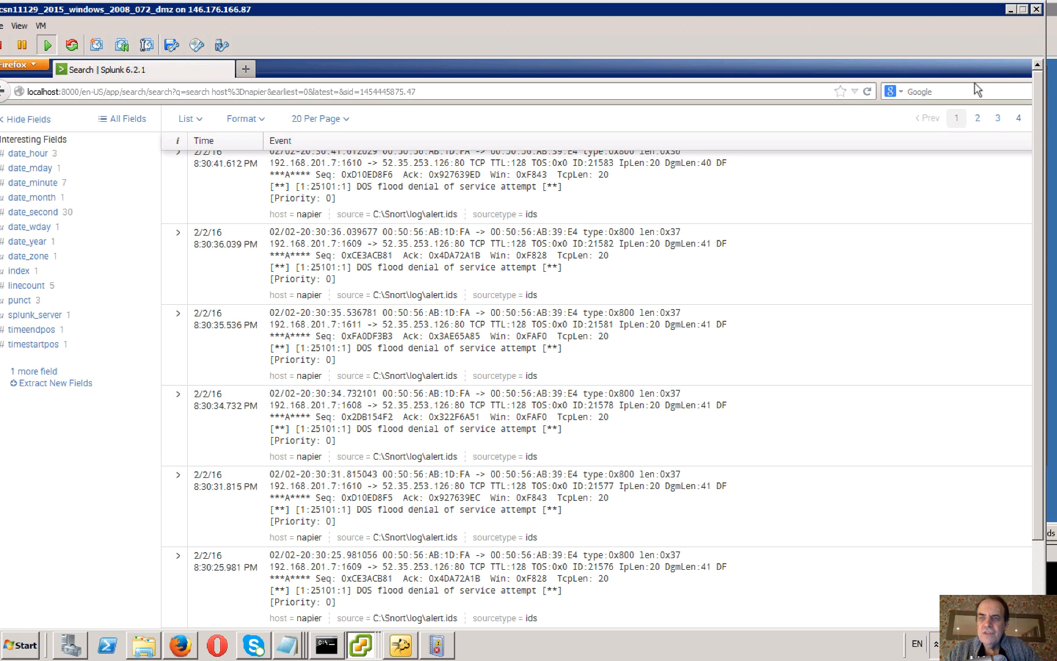
{"action": "double_click", "coordinate": [991, 61]}
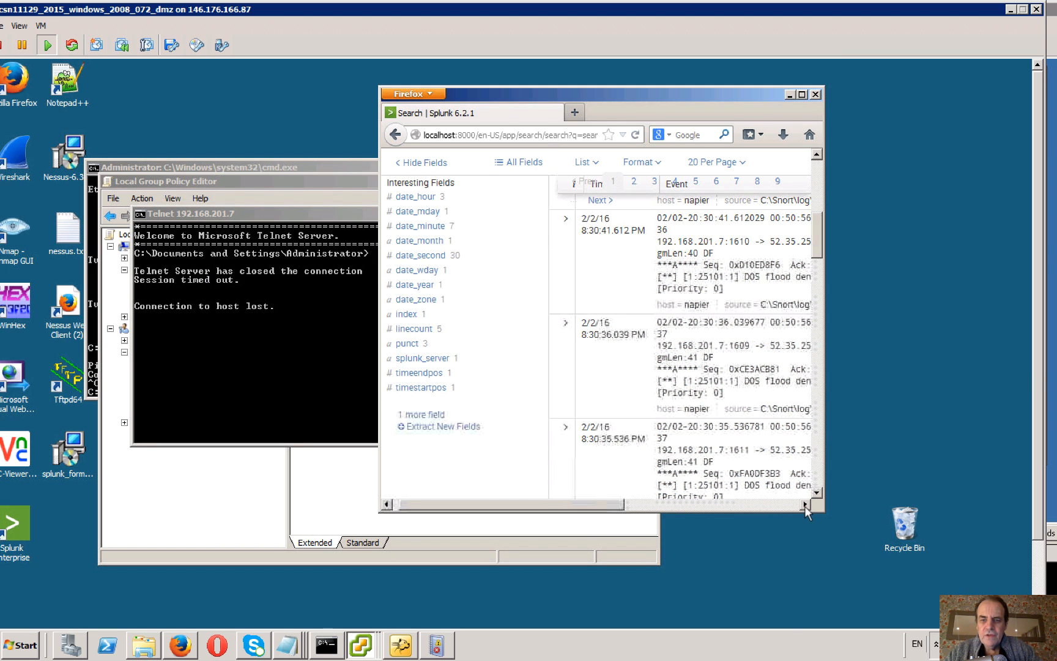
{"action": "left_click", "coordinate": [804, 506]}
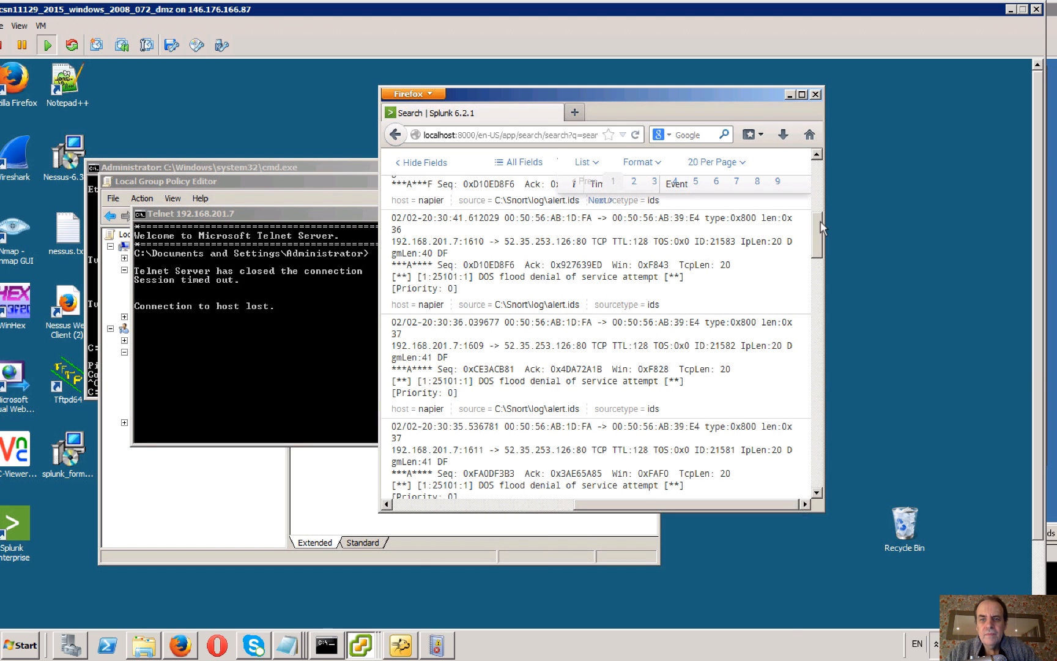
Open Splunk's Forwarding and receiving settings.
{"action": "scroll", "coordinate": [818, 183], "scroll_direction": "up", "scroll_amount": 5}
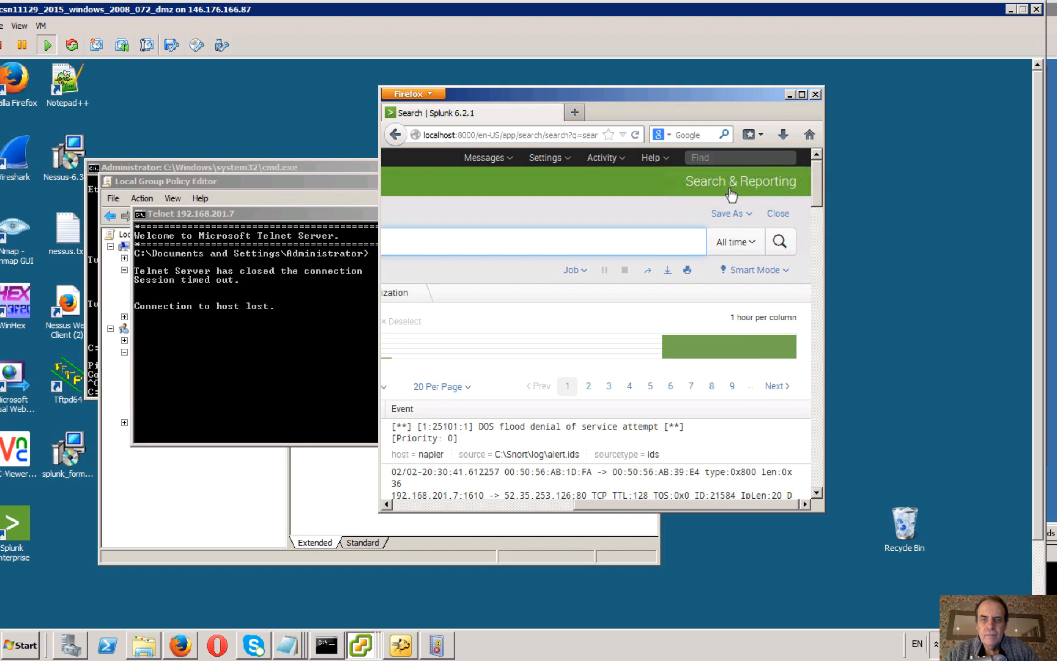
{"action": "left_click", "coordinate": [549, 162]}
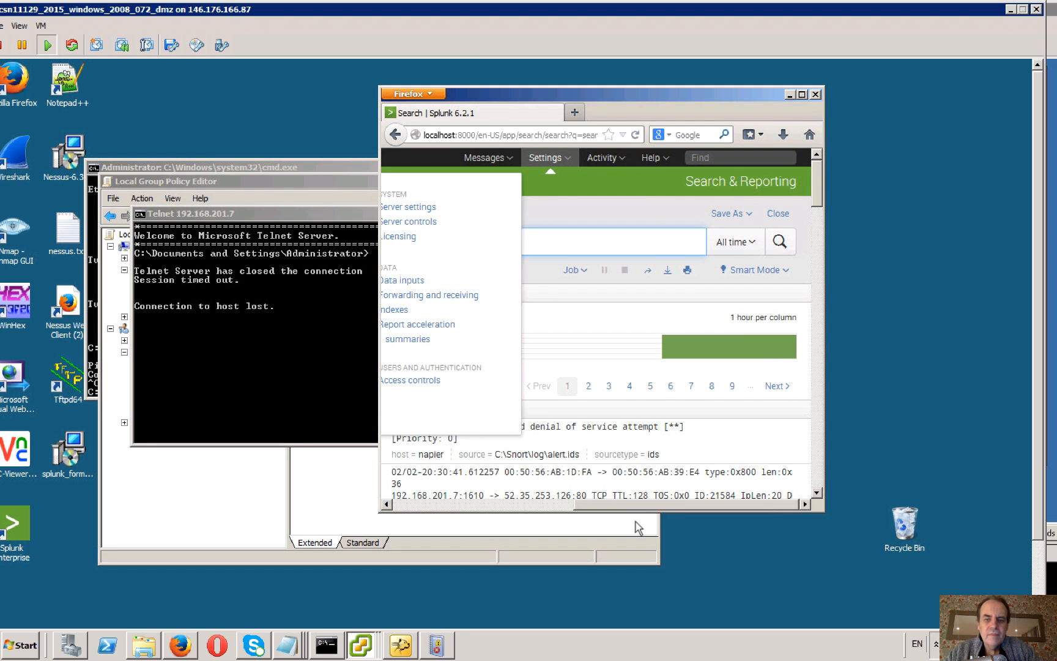
{"action": "left_click_drag", "start_coordinate": [636, 506], "coordinate": [572, 507]}
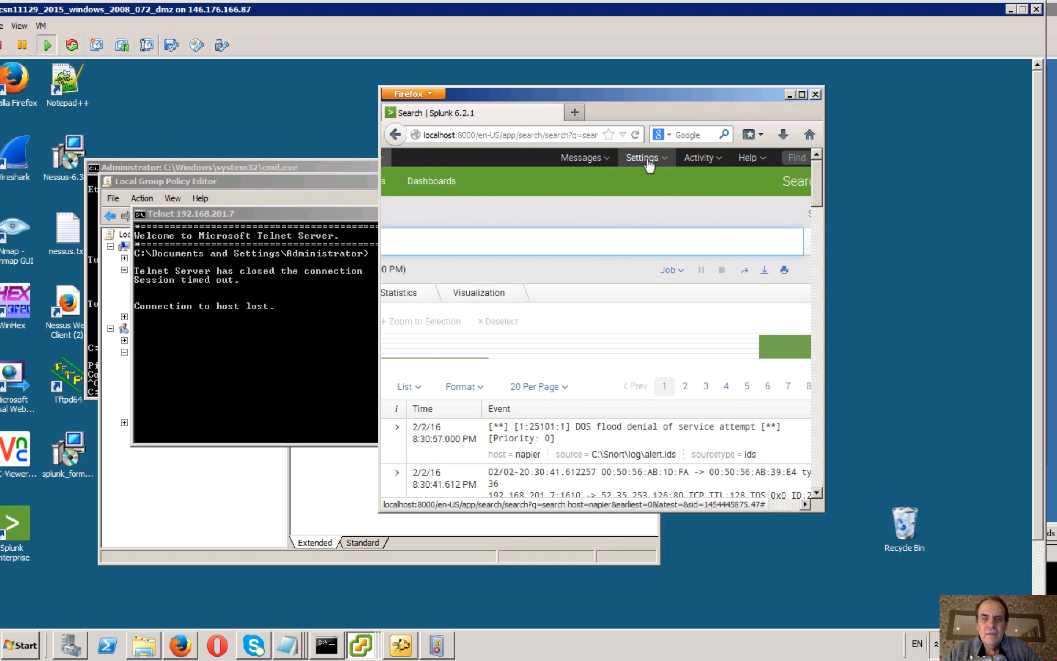
{"action": "left_click", "coordinate": [642, 158]}
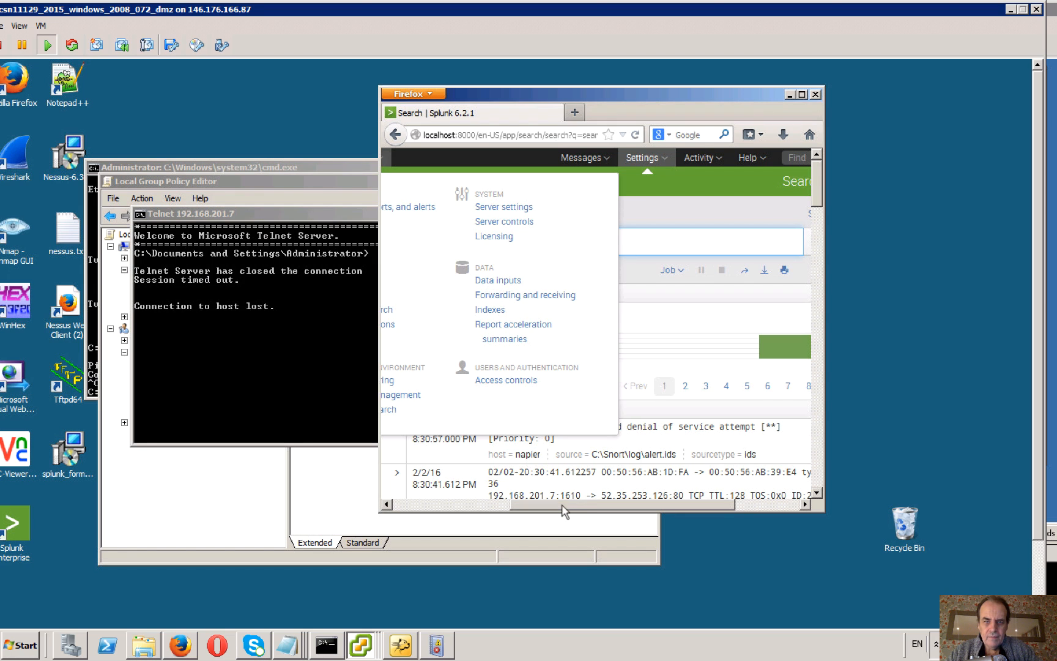
{"action": "left_click", "coordinate": [532, 296]}
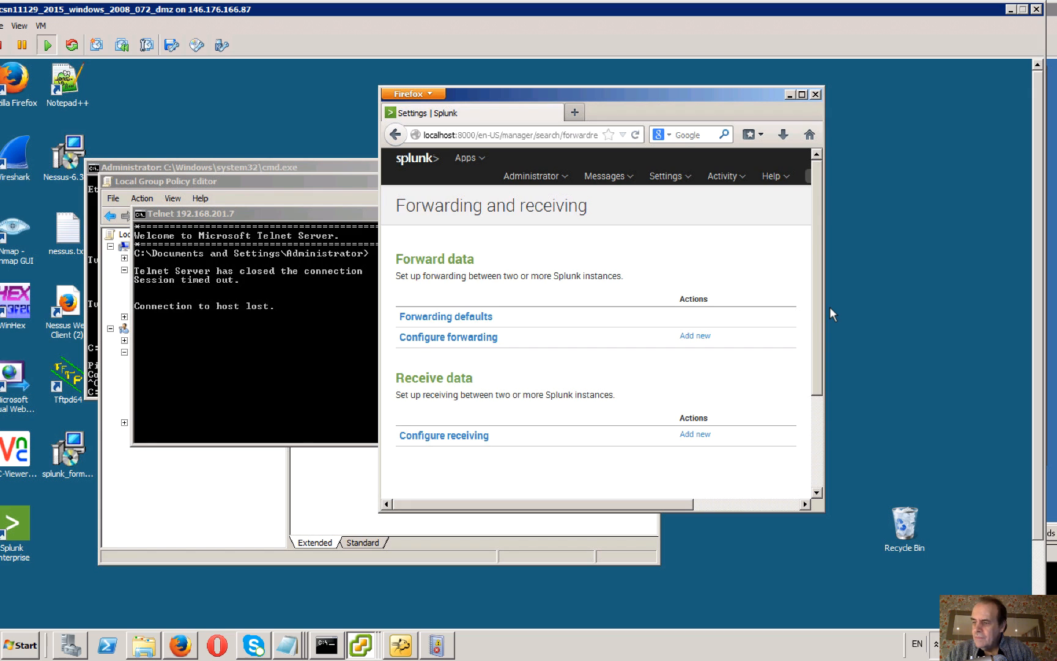
View the configured forwarding entries and return to the Forwarding and receiving page.
{"action": "left_click", "coordinate": [473, 338]}
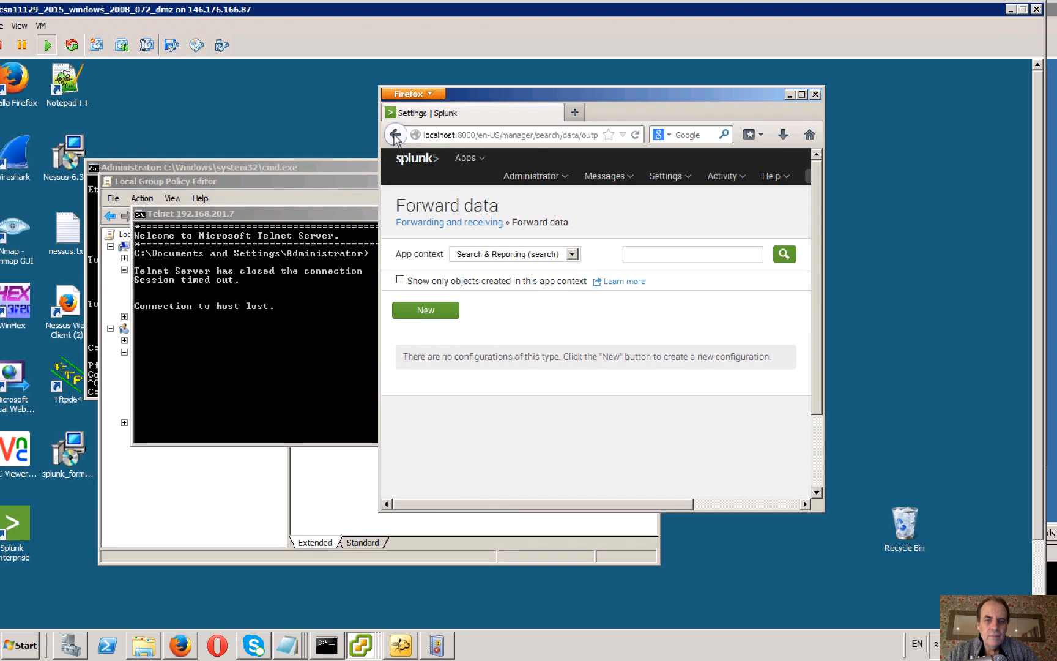
{"action": "key", "text": "alt+Left"}
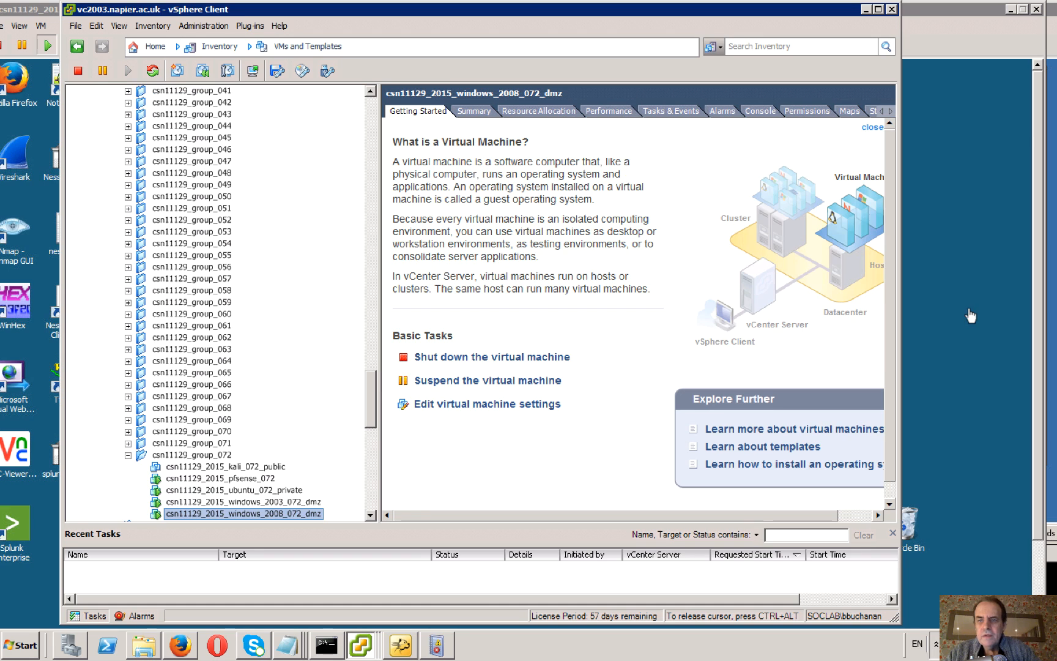
{"action": "left_click", "coordinate": [945, 9]}
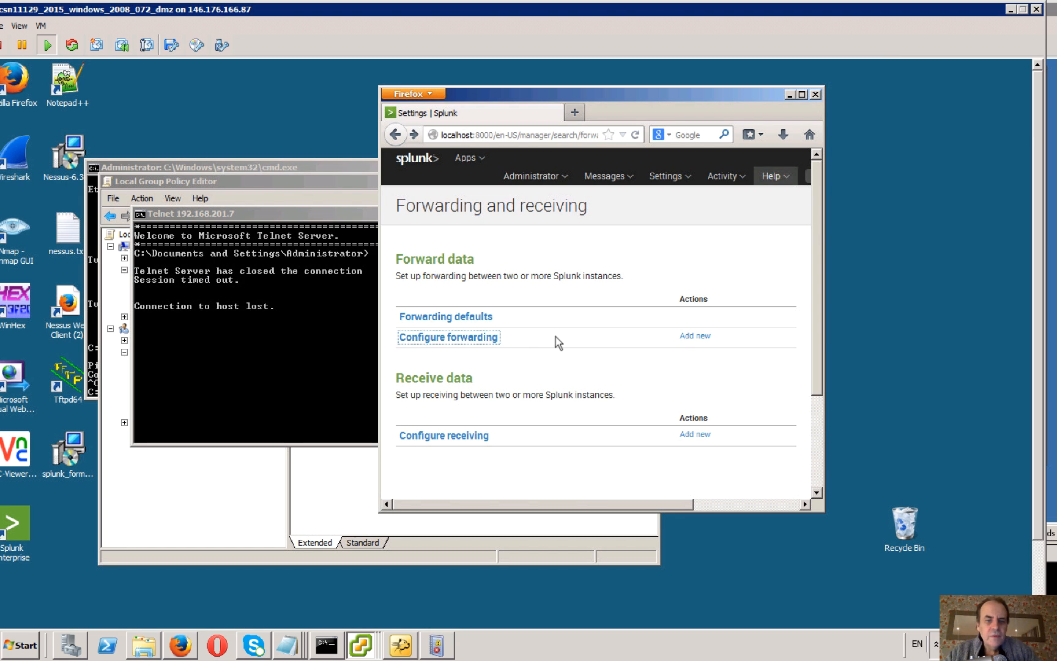
Open the configured receiving ports to check the listening port, and maximize the browser window.
{"action": "left_click", "coordinate": [451, 437]}
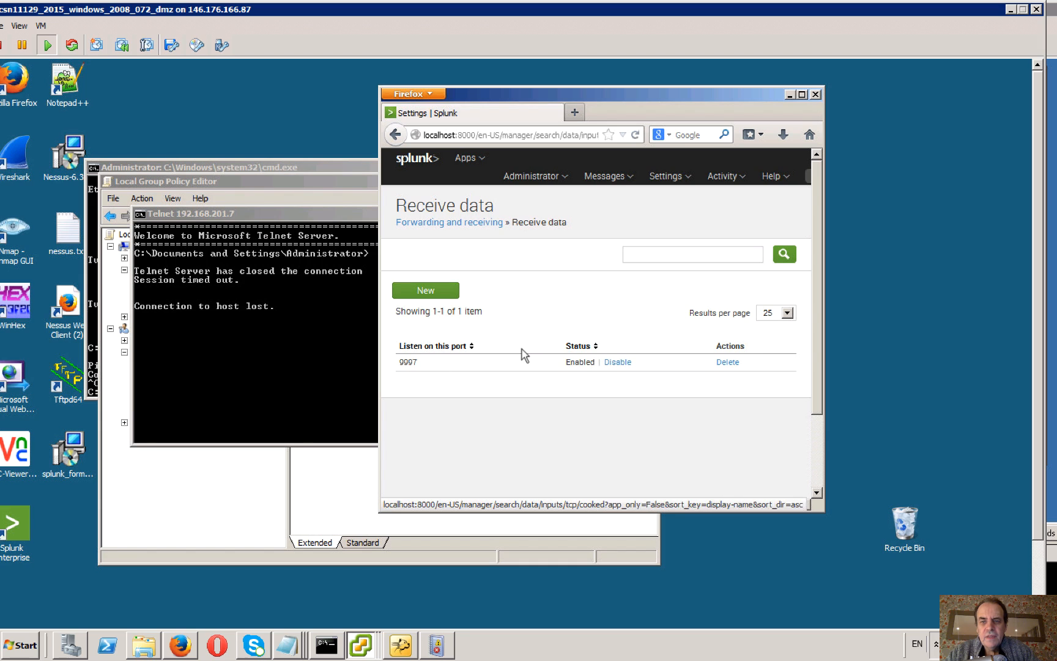
{"action": "left_click", "coordinate": [801, 95]}
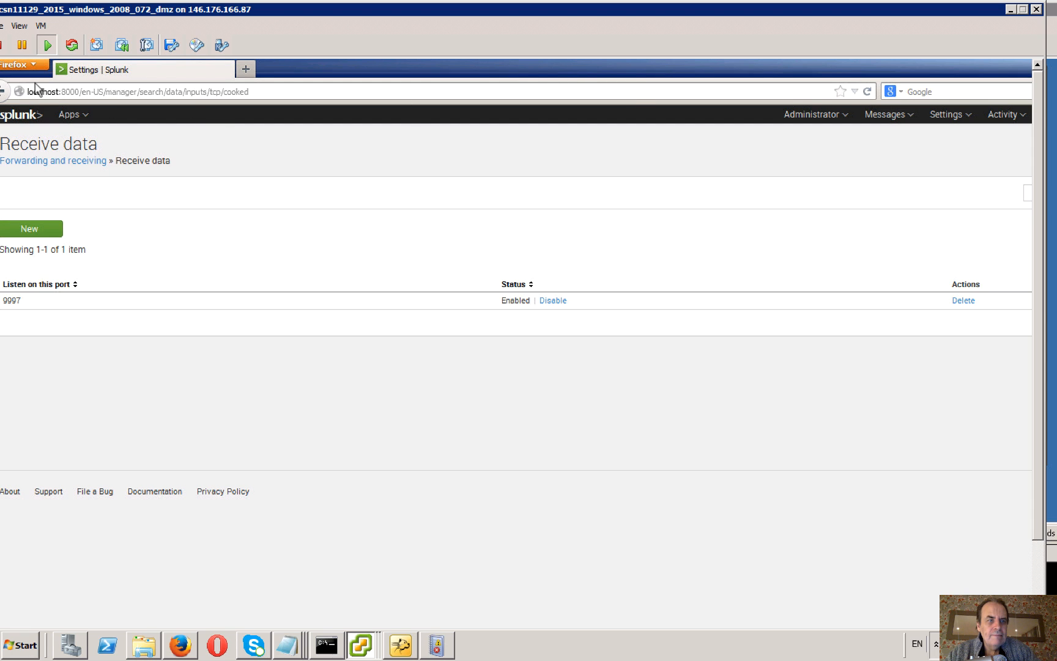
Open the Search & Reporting app from the Splunk home page, reposition the Windows 2008 console window, and view the Dashboards page.
{"action": "left_click", "coordinate": [22, 116]}
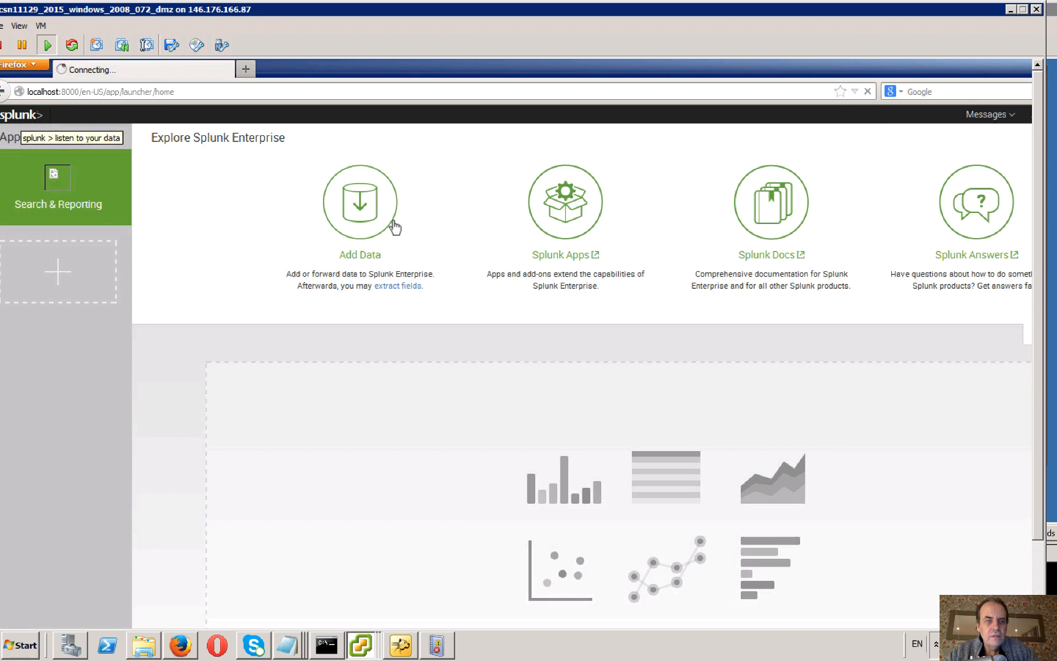
{"action": "left_click", "coordinate": [40, 191]}
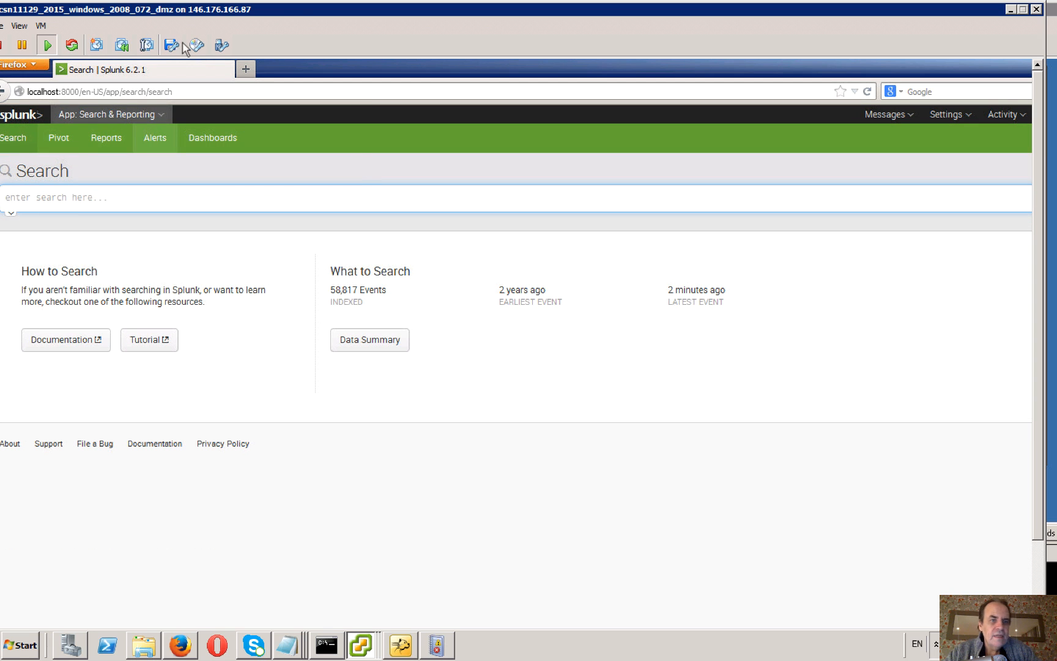
{"action": "left_click_drag", "start_coordinate": [306, 8], "coordinate": [525, 37]}
{"action": "left_click", "coordinate": [233, 174]}
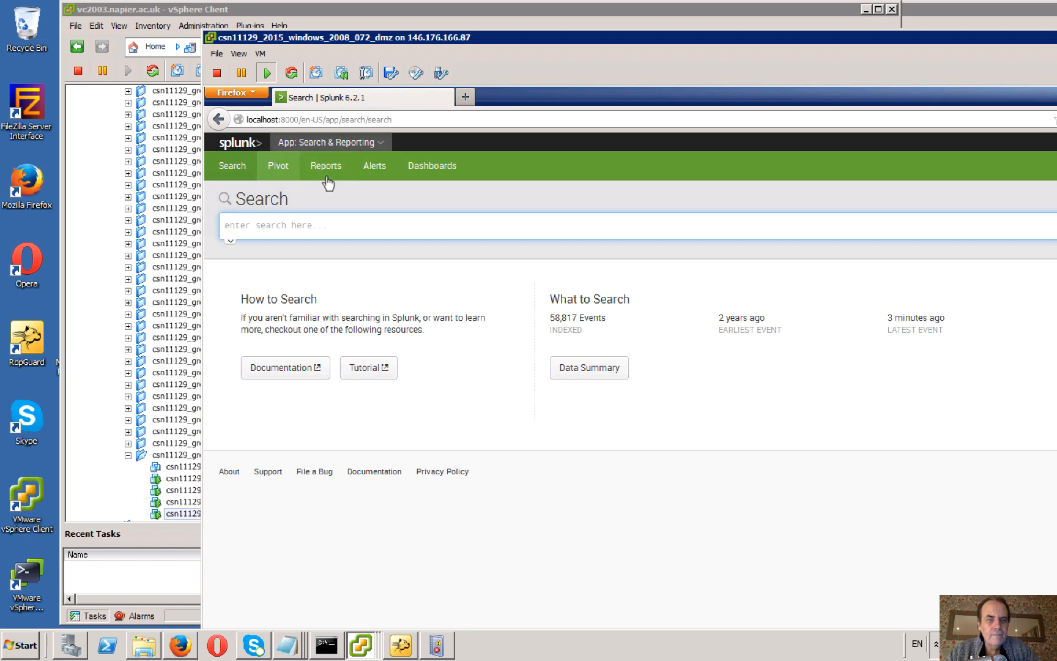
{"action": "left_click", "coordinate": [429, 165]}
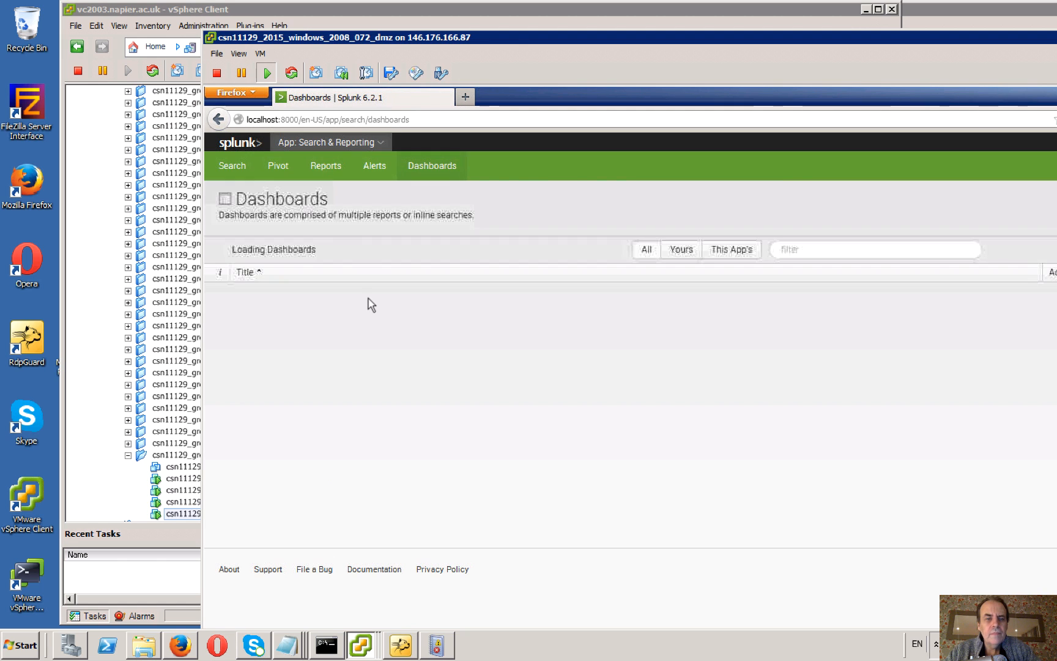
{"action": "left_click", "coordinate": [234, 166]}
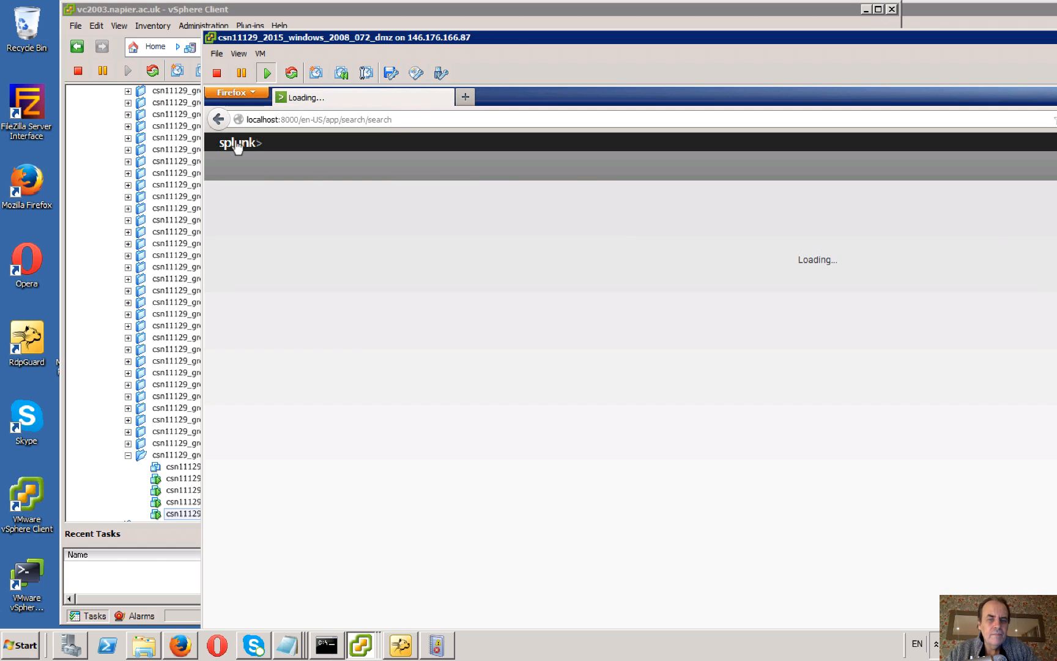
Reopen Search & Reporting from the Splunk home page and run the search host=napier.
{"action": "left_click", "coordinate": [238, 143]}
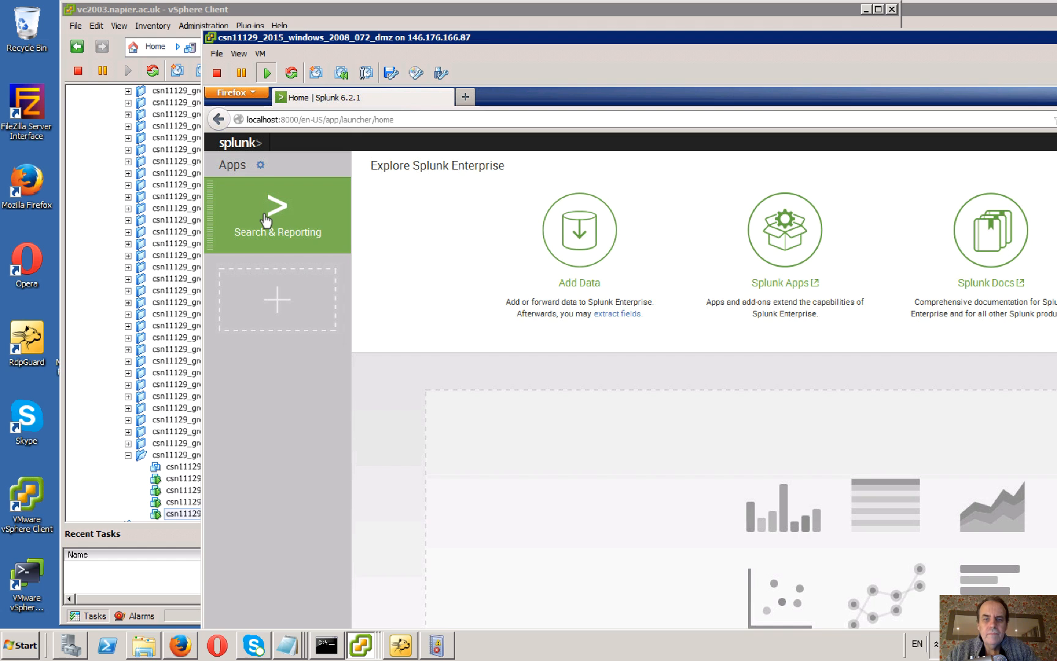
{"action": "left_click", "coordinate": [266, 220]}
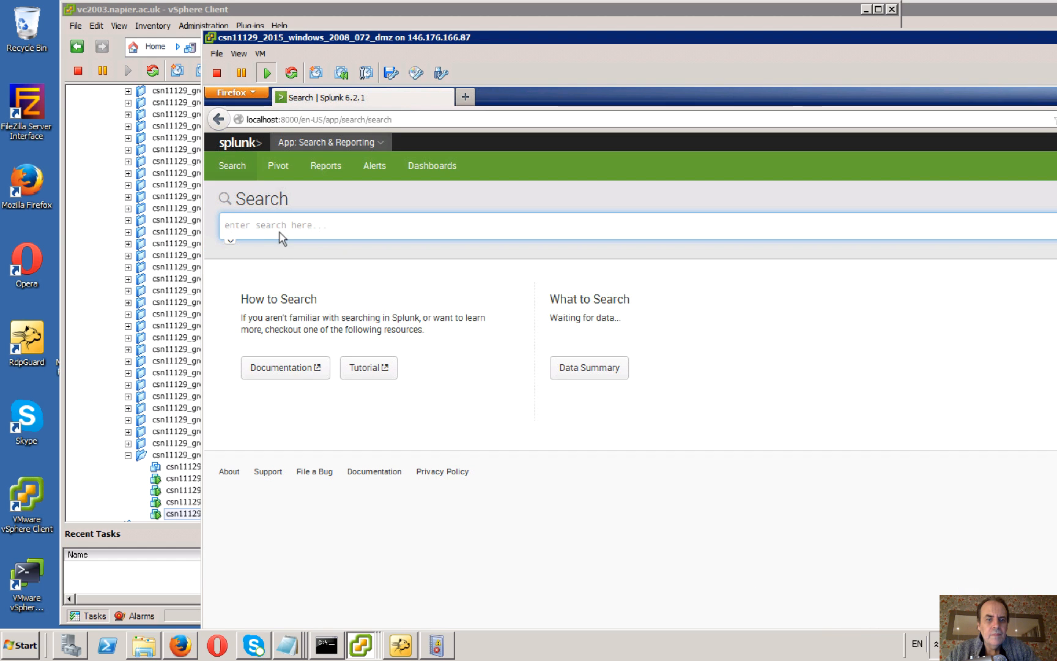
{"action": "type", "text": "host=napier"}
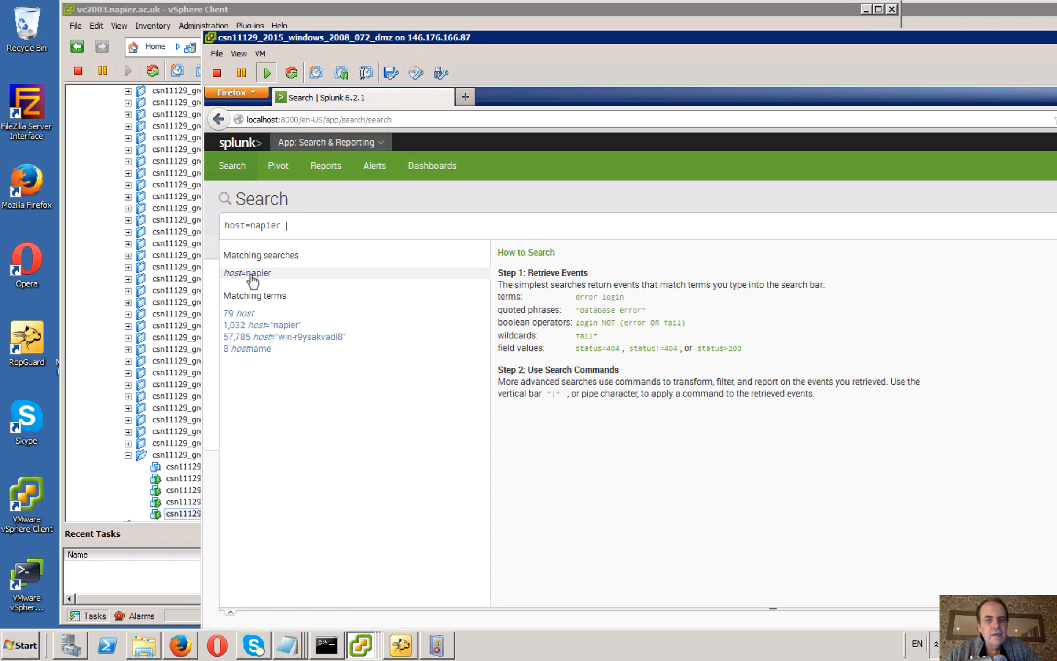
{"action": "left_click", "coordinate": [251, 279]}
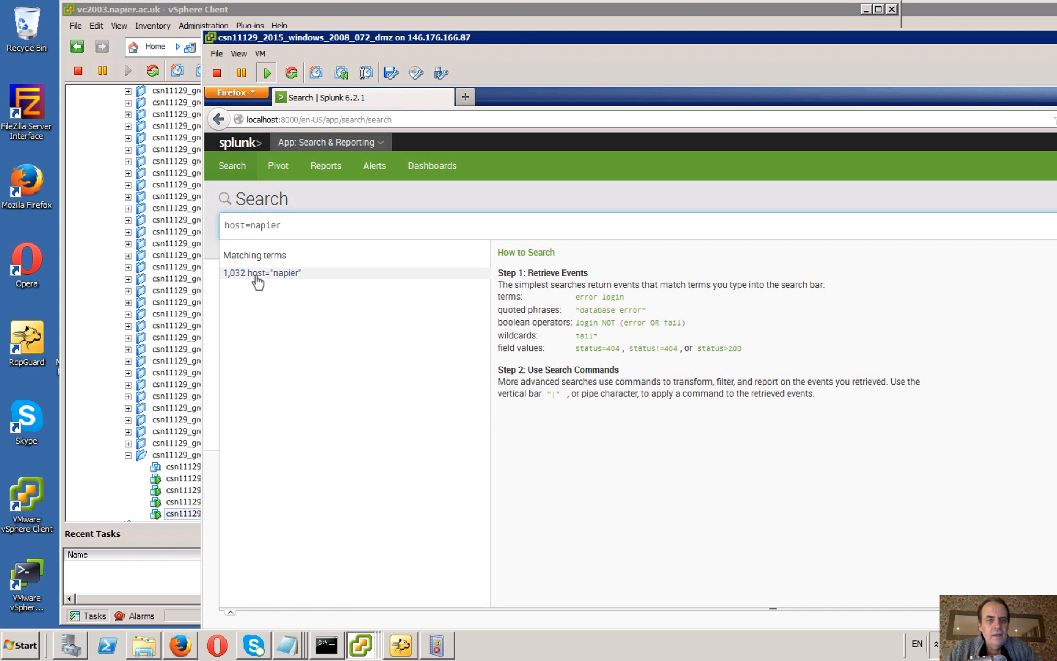
{"action": "key", "text": "Return"}
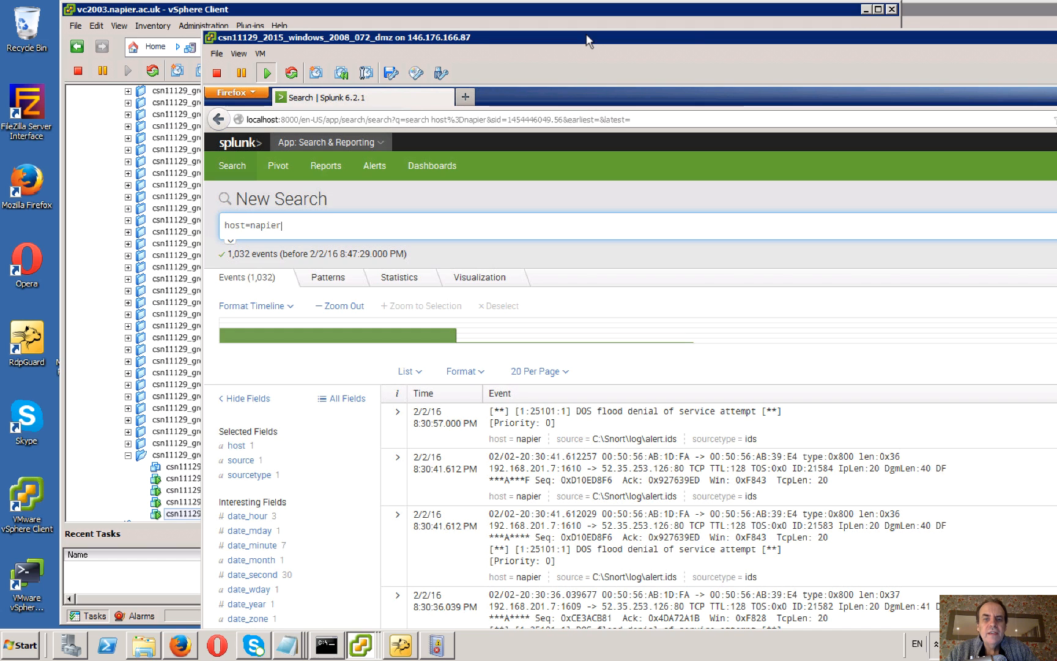
Move the Windows 2008 console aside, open the console of csn11129_2015_kali_072_public, and reposition its window.
{"action": "left_click_drag", "start_coordinate": [587, 36], "coordinate": [823, 35]}
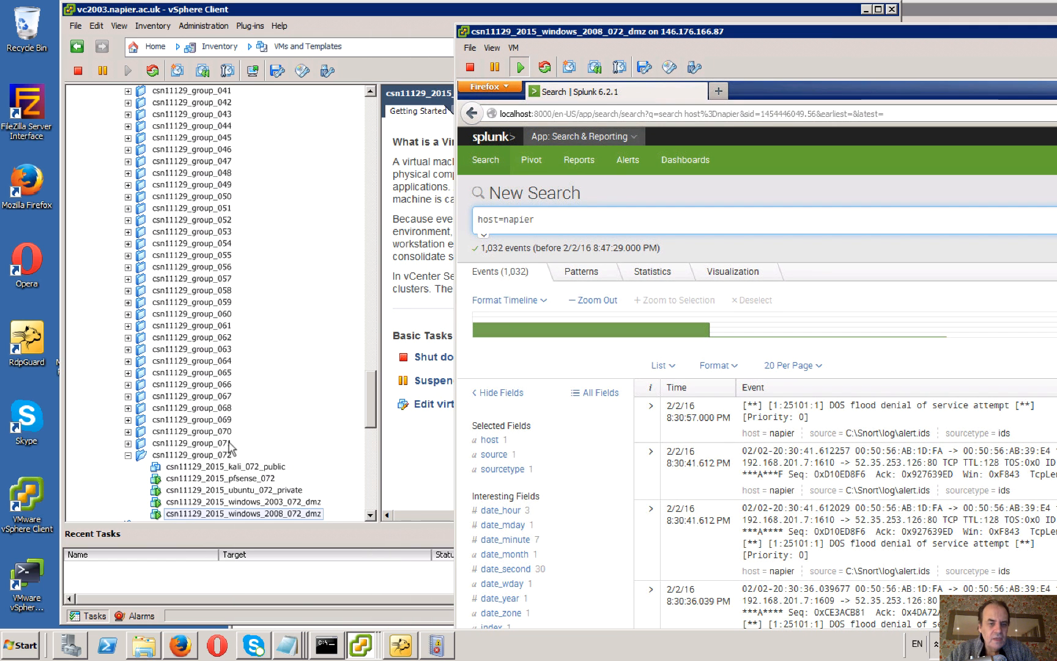
{"action": "left_click", "coordinate": [244, 468]}
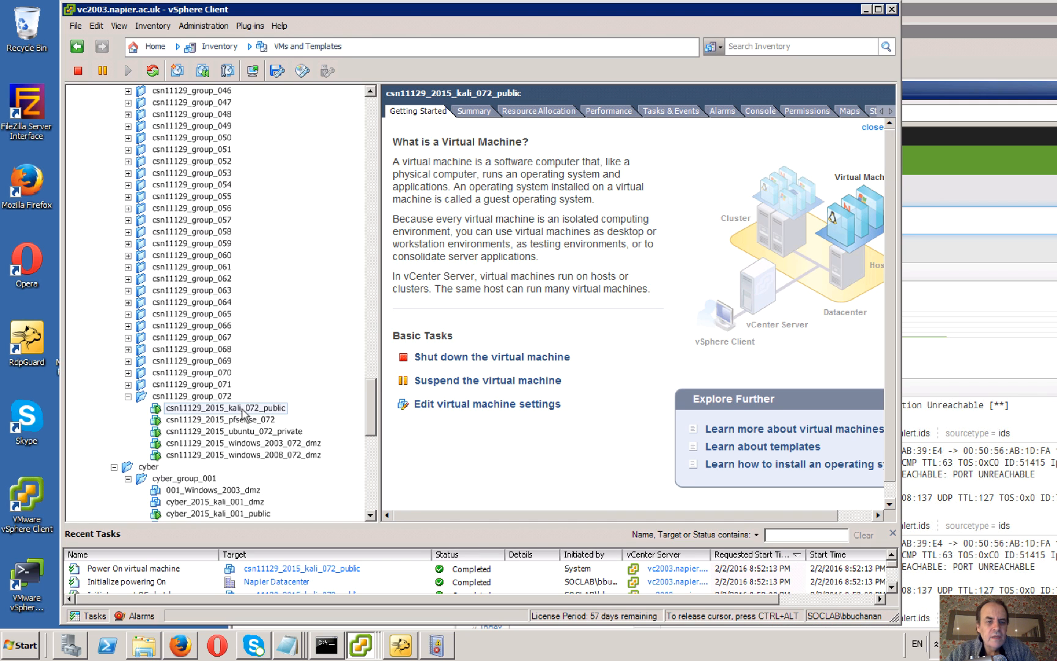
{"action": "left_click", "coordinate": [242, 409]}
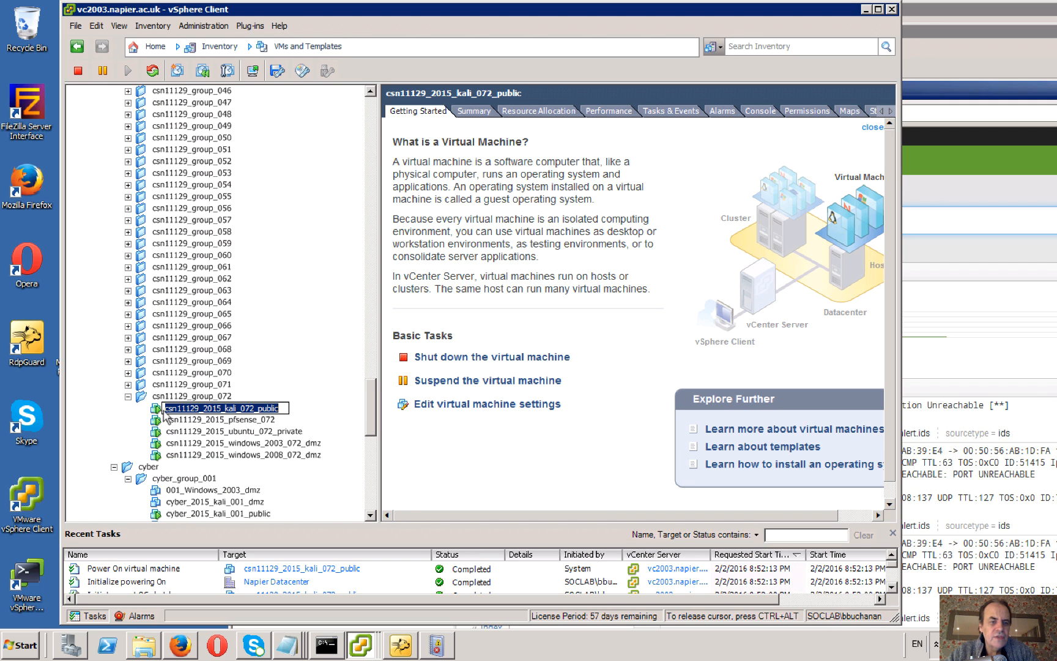
{"action": "key", "text": "Escape"}
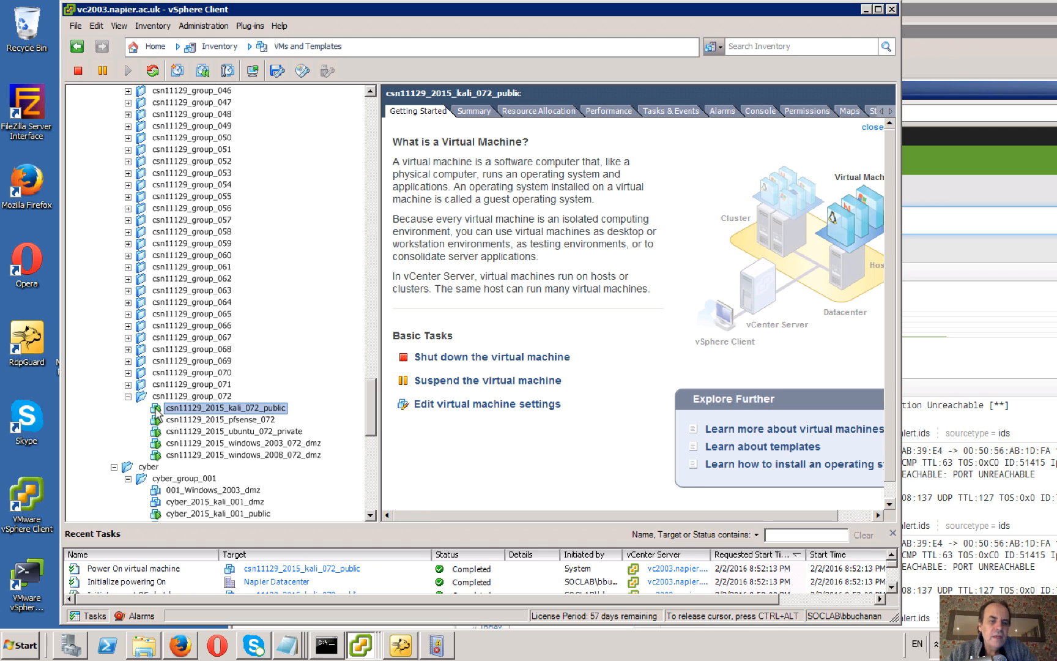
{"action": "right_click", "coordinate": [157, 412]}
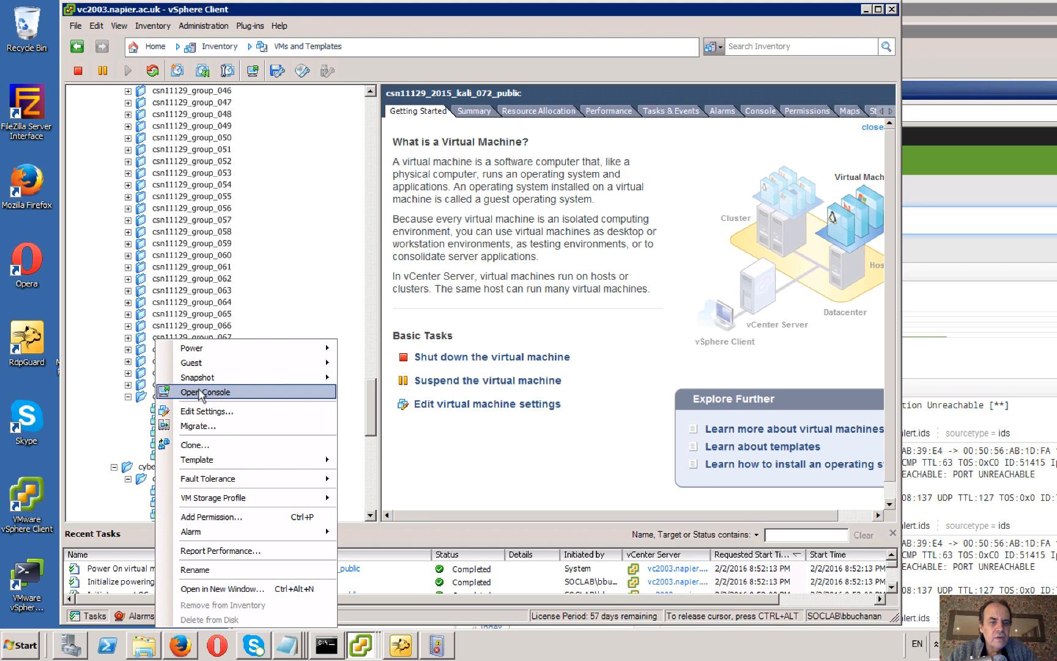
{"action": "left_click", "coordinate": [204, 392]}
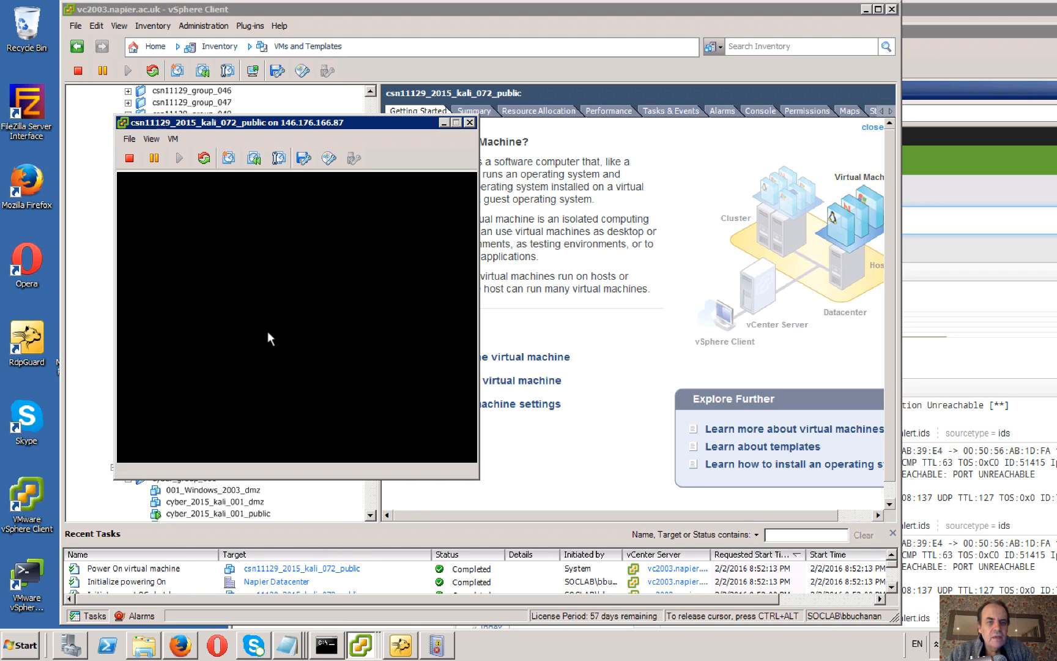
{"action": "left_click_drag", "start_coordinate": [310, 121], "coordinate": [555, 25]}
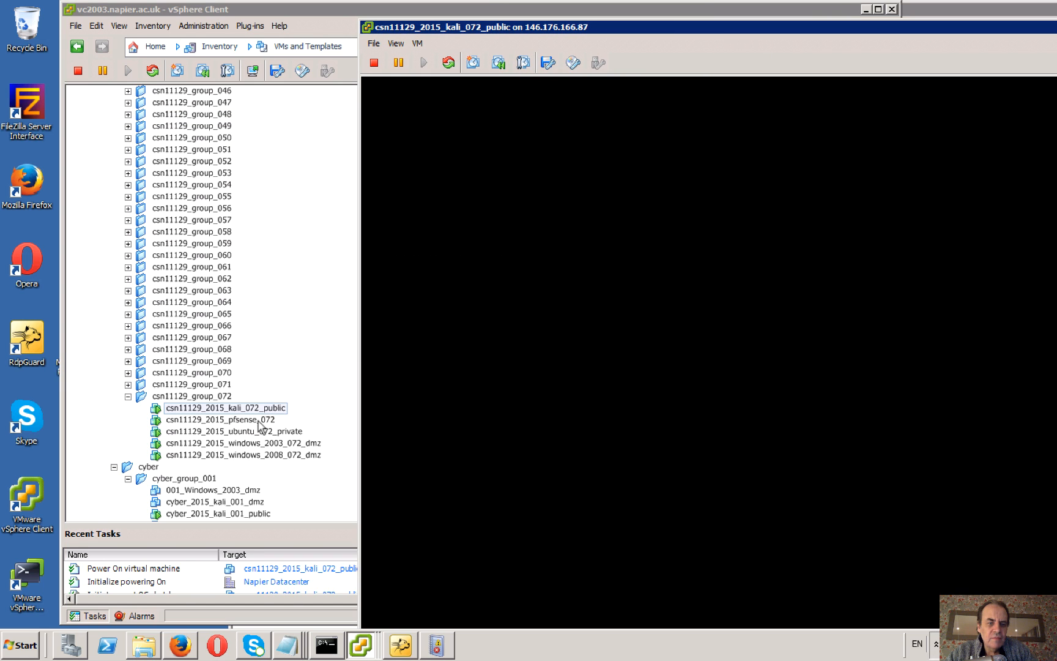
Open the csn11129_2015_pfsense_072 console, check its WAN address, and minimize the console.
{"action": "left_click", "coordinate": [257, 419]}
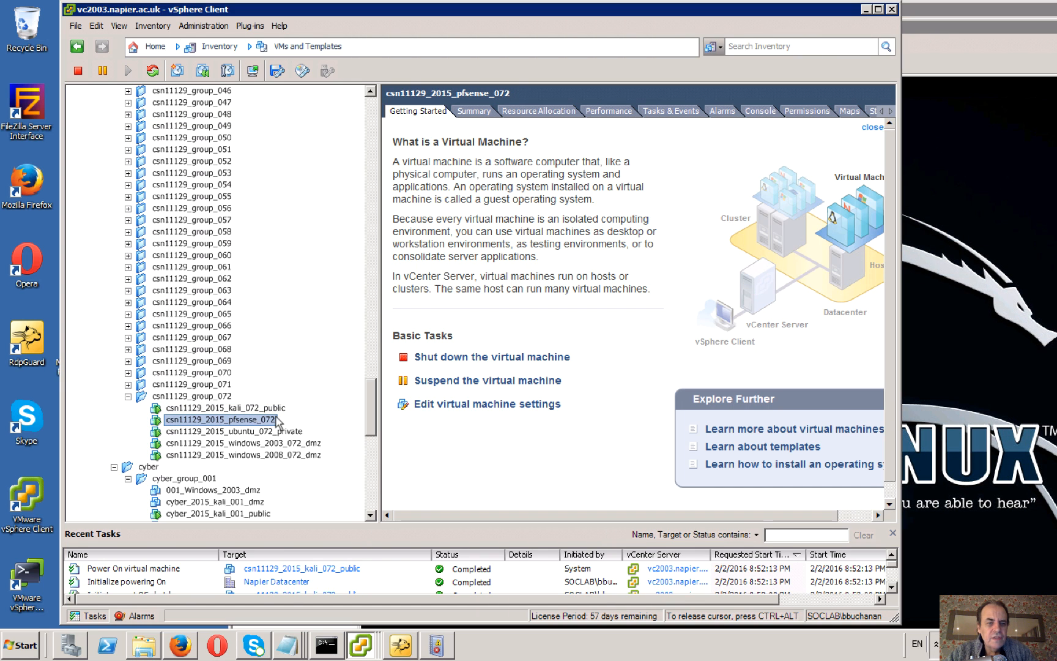
{"action": "right_click", "coordinate": [276, 419]}
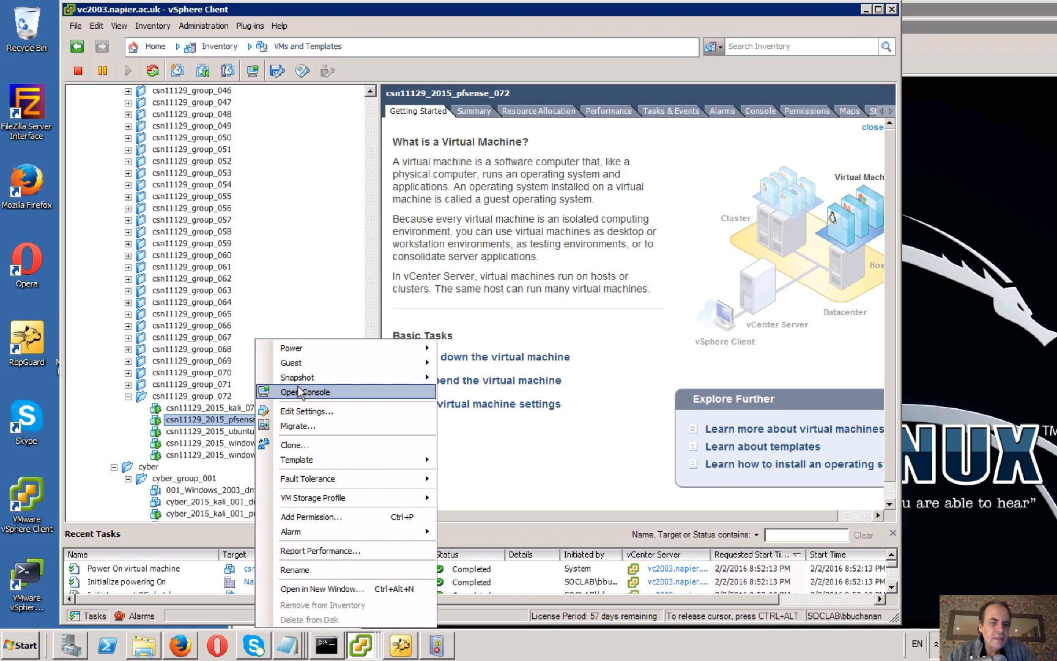
{"action": "left_click", "coordinate": [299, 392]}
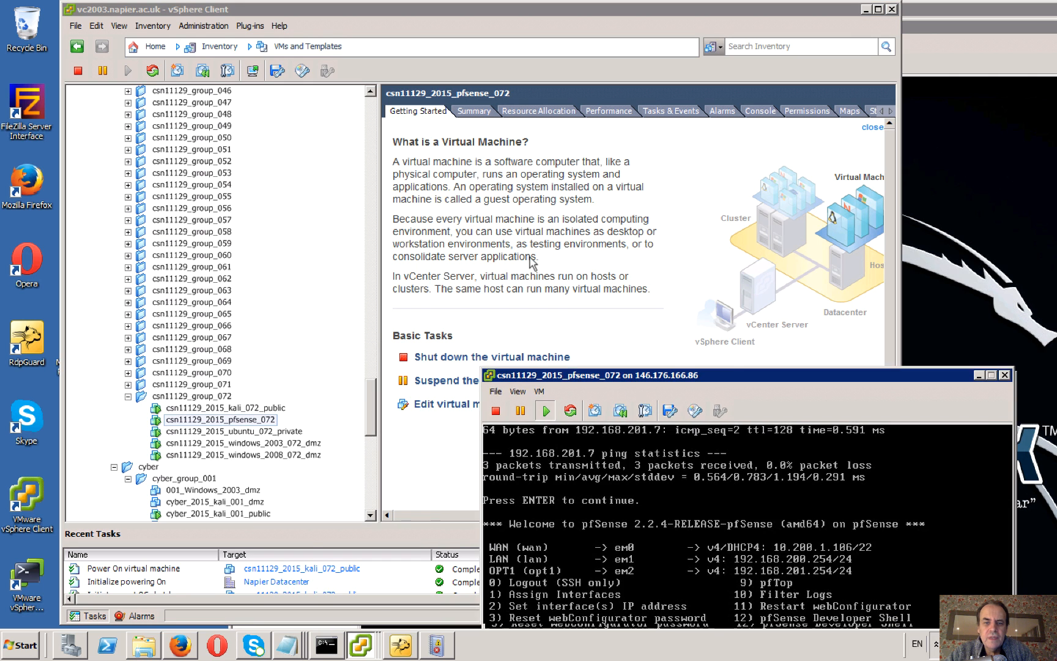
{"action": "left_click_drag", "start_coordinate": [634, 382], "coordinate": [463, 189]}
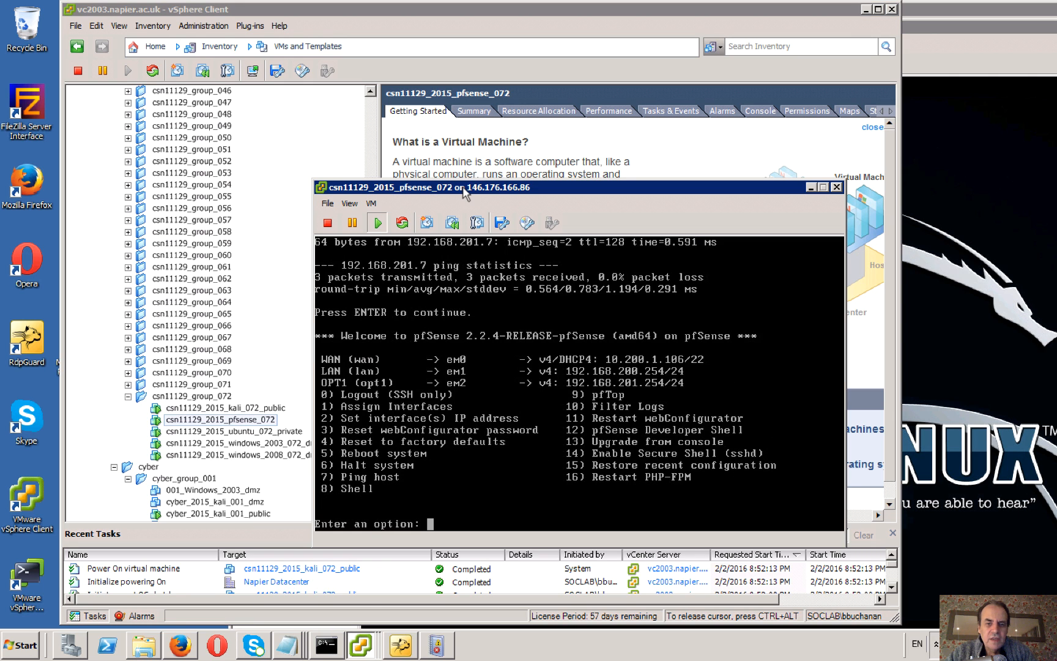
{"action": "left_click", "coordinate": [811, 187]}
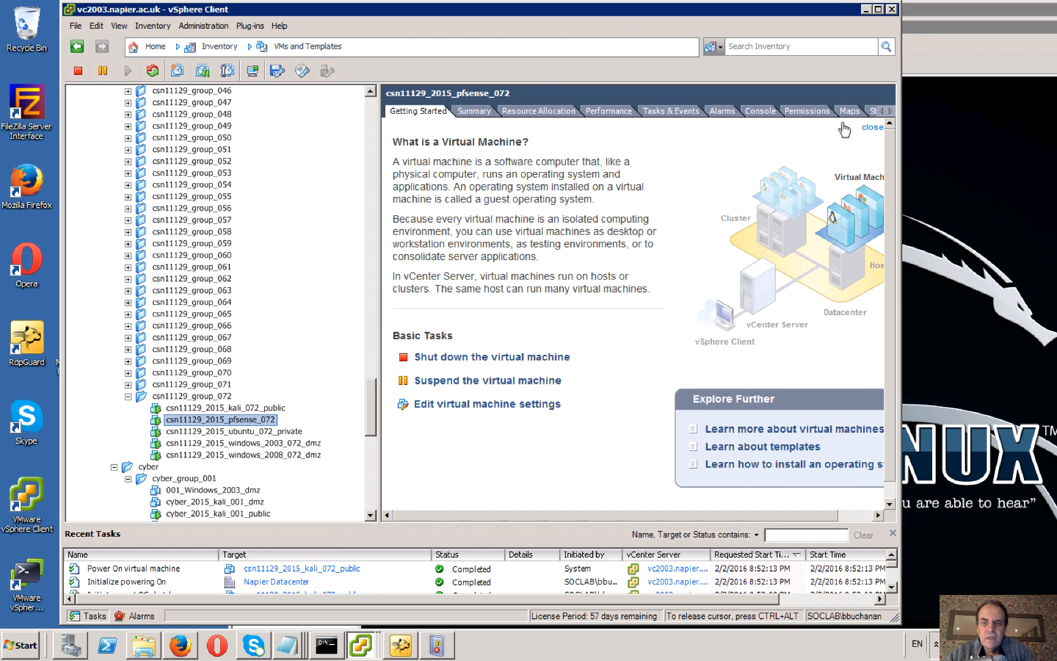
Bring the Kali console into view, ping 10.200.1.106 from a new terminal, and stop the ping after a few replies.
{"action": "left_click", "coordinate": [906, 44]}
{"action": "left_click_drag", "start_coordinate": [878, 30], "coordinate": [546, 24]}
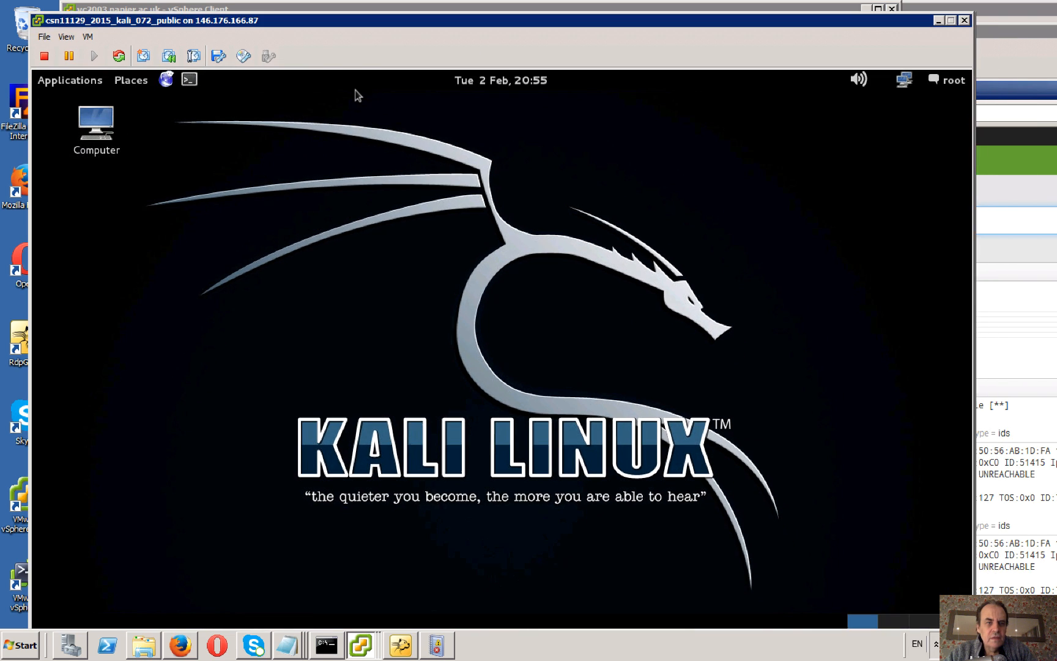
{"action": "left_click", "coordinate": [189, 80]}
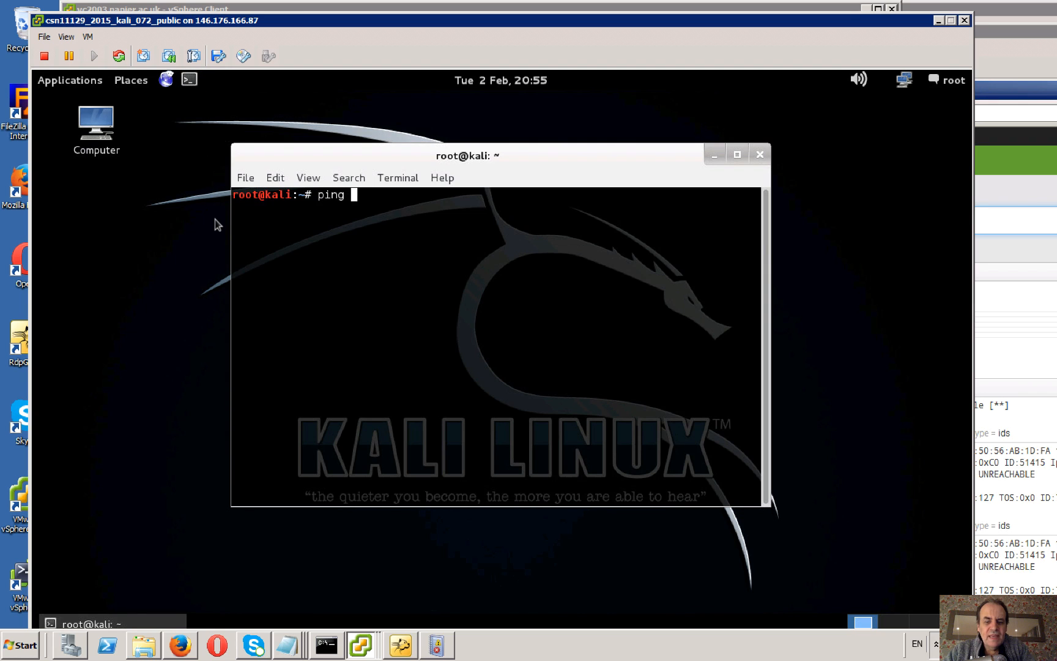
{"action": "type", "text": "0.200."}
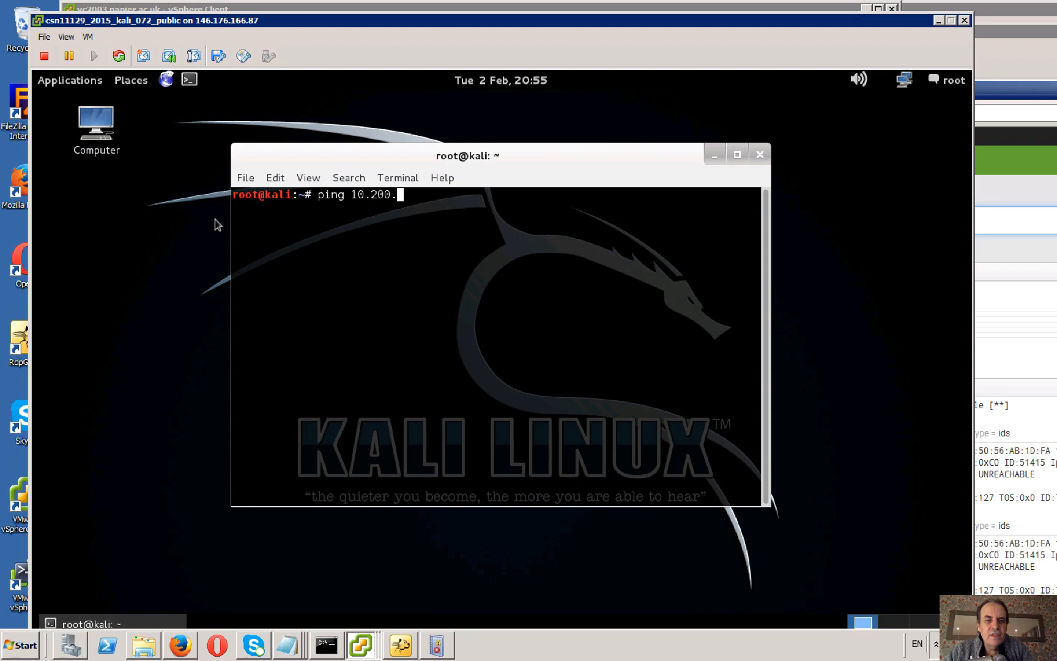
{"action": "type", "text": "1.106"}
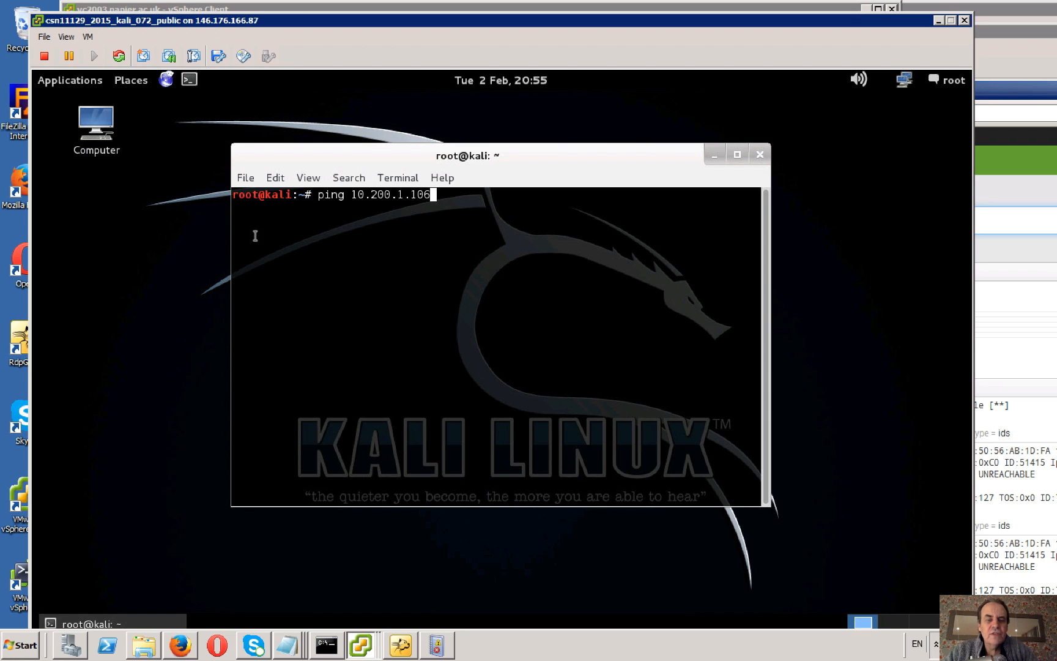
{"action": "key", "text": "Return"}
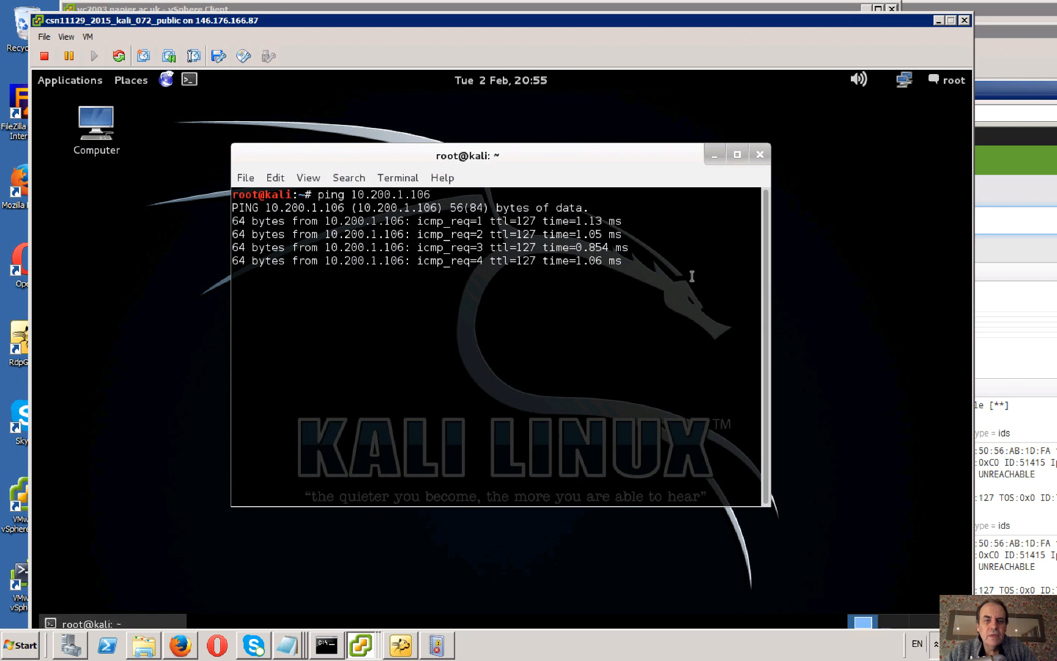
{"action": "key", "text": "ctrl+c"}
Switch to Splunk on the Windows 2008 server and narrow the search to host=napier icmp.
{"action": "left_click", "coordinate": [993, 169]}
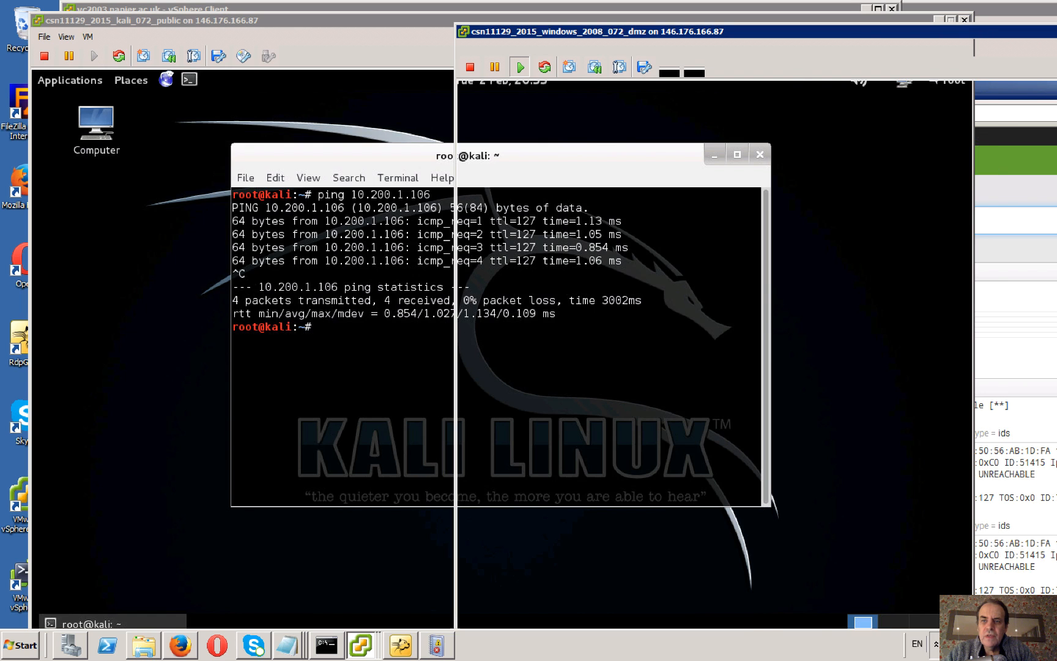
{"action": "left_click", "coordinate": [605, 219]}
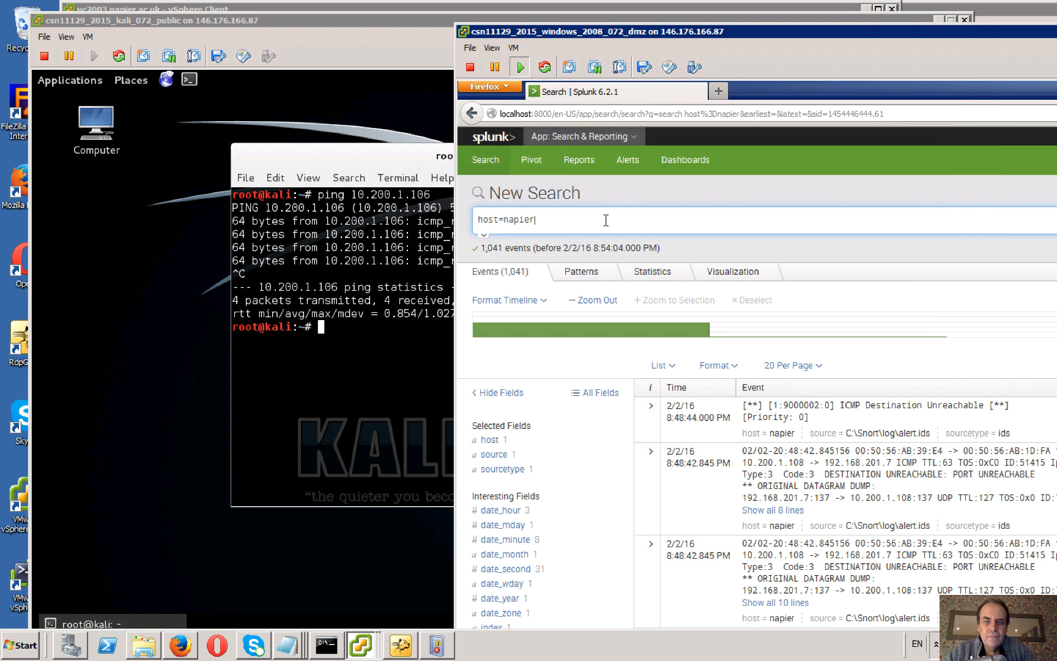
{"action": "type", "text": "i"}
{"action": "type", "text": "cmp"}
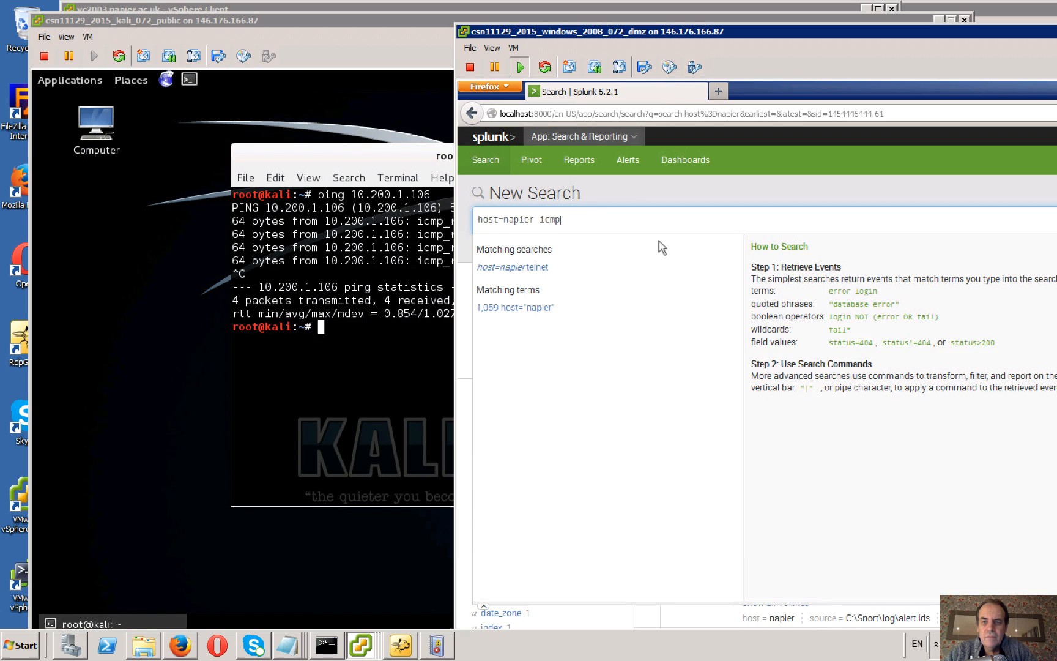
{"action": "key", "text": "Return"}
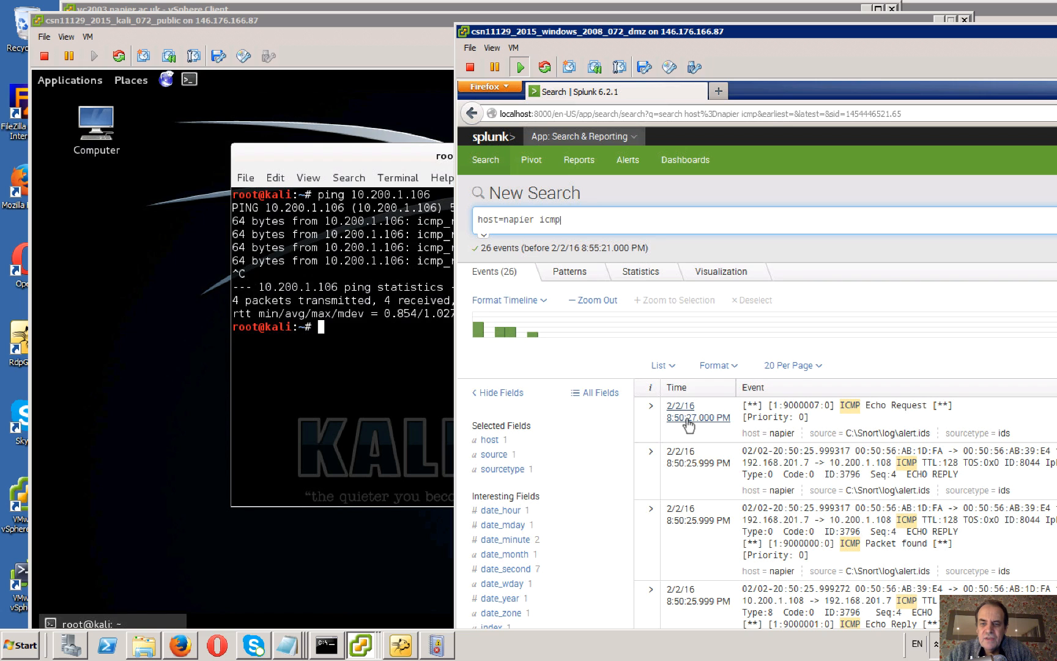
Return to the Kali terminal, repeat the ping to 10.200.1.106, and stop it.
{"action": "left_click", "coordinate": [375, 375]}
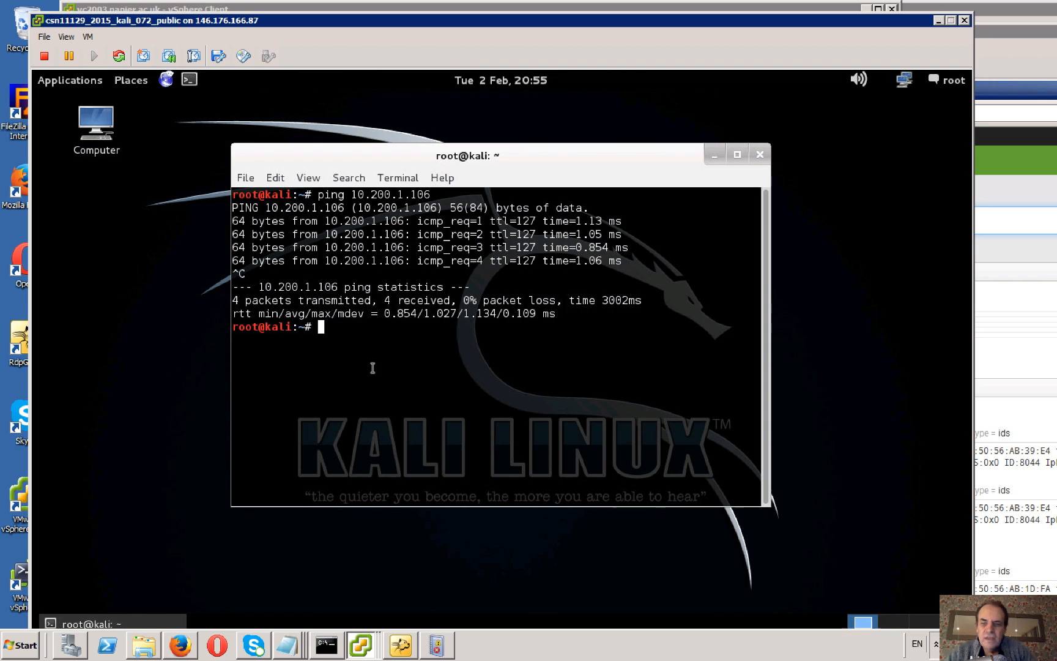
{"action": "key", "text": "Up"}
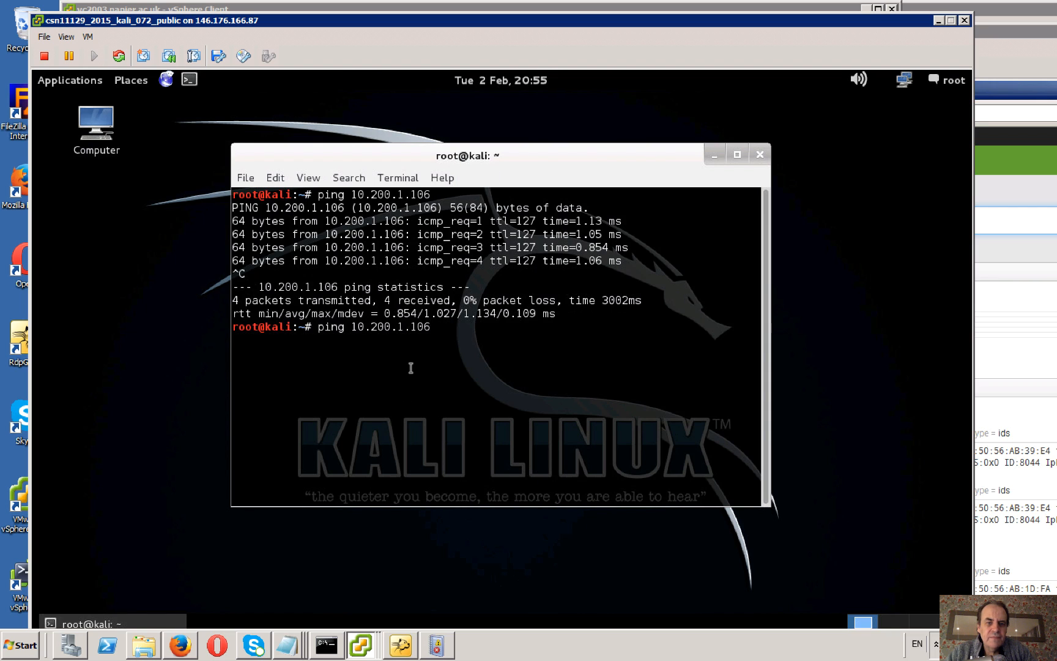
{"action": "key", "text": "Return"}
{"action": "key", "text": "ctrl+c"}
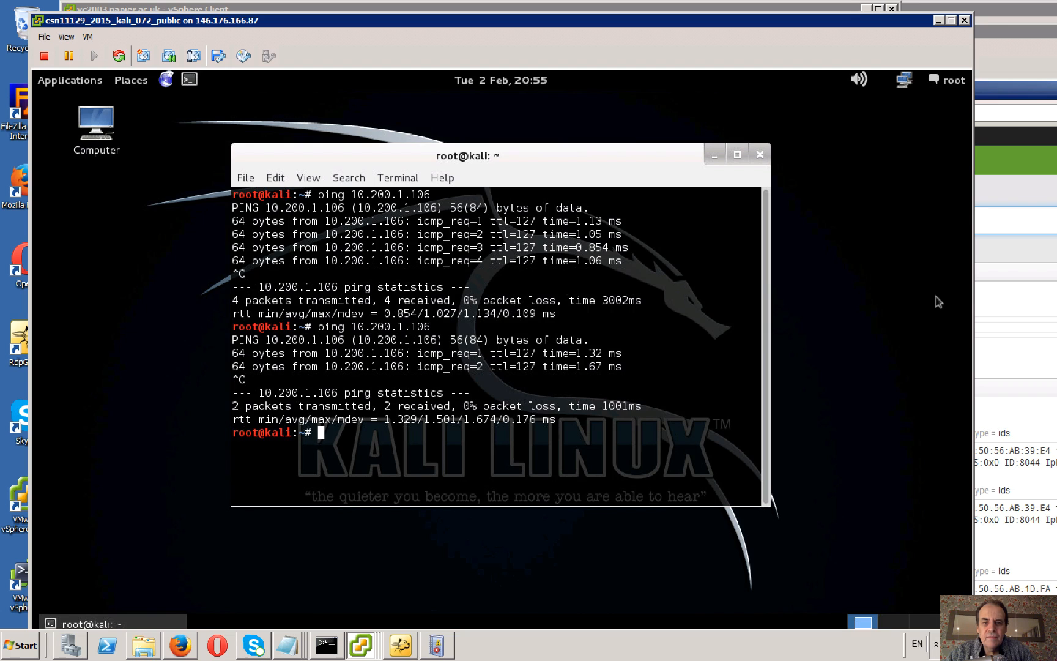
Switch to Splunk on the Windows 2008 server and rerun the host=napier icmp search to refresh its events.
{"action": "left_click", "coordinate": [1023, 185]}
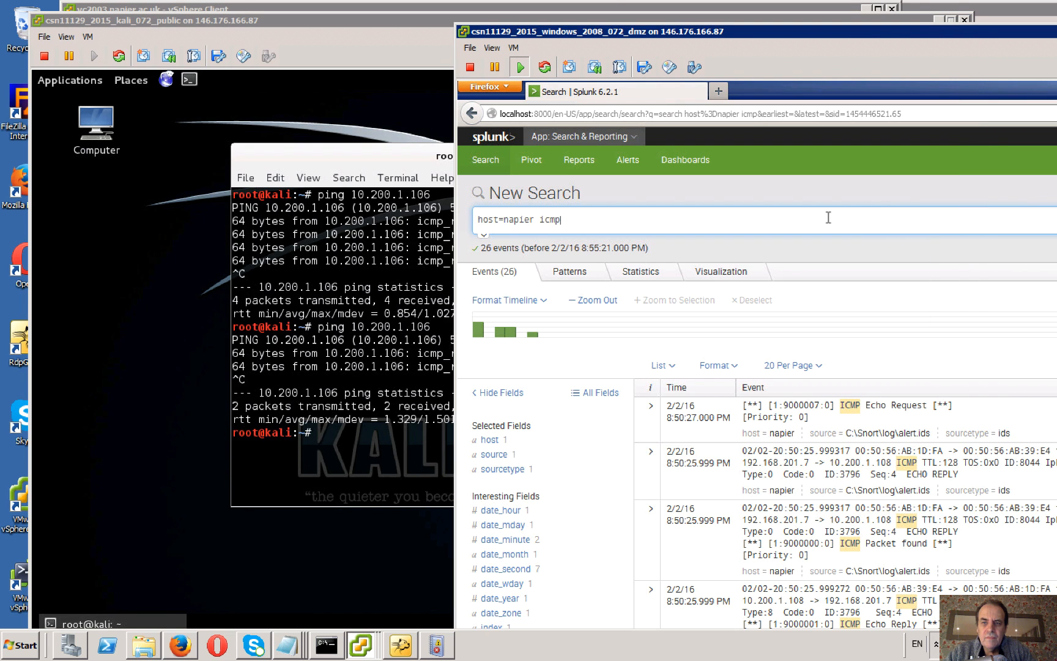
{"action": "left_click", "coordinate": [820, 224]}
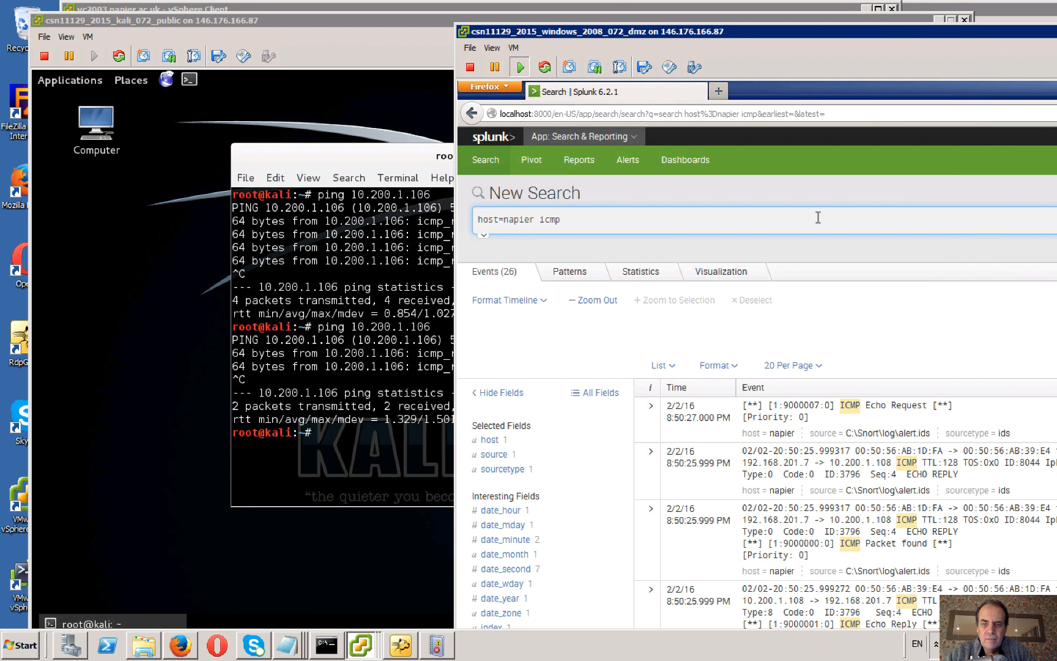
{"action": "key", "text": "Return"}
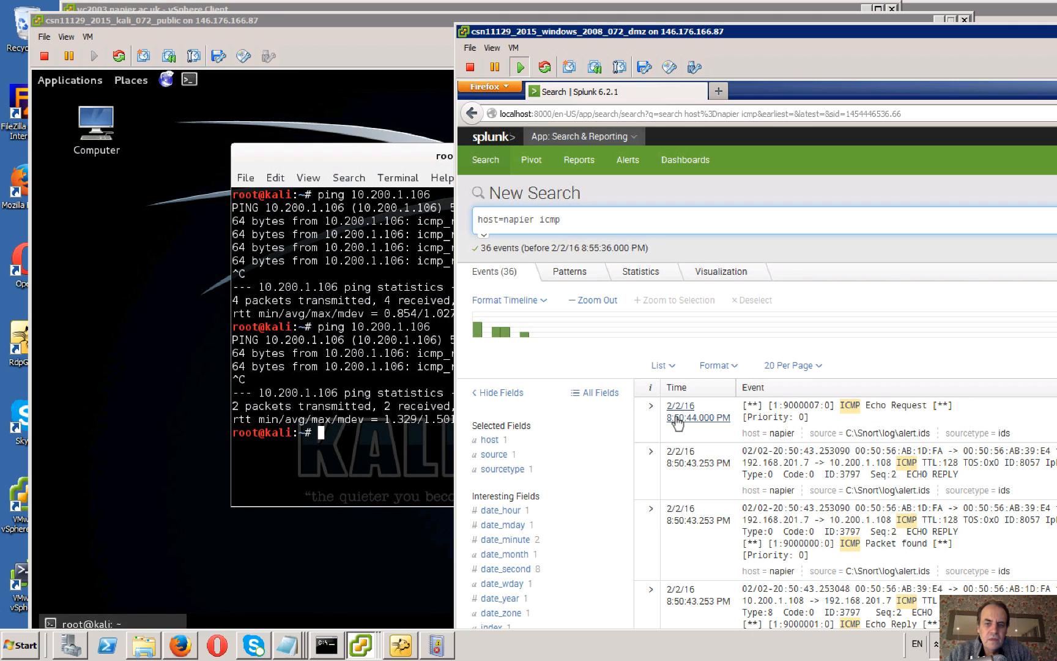
Return to the Kali terminal and open a telnet connection to 10.200.1.106.
{"action": "left_click", "coordinate": [351, 453]}
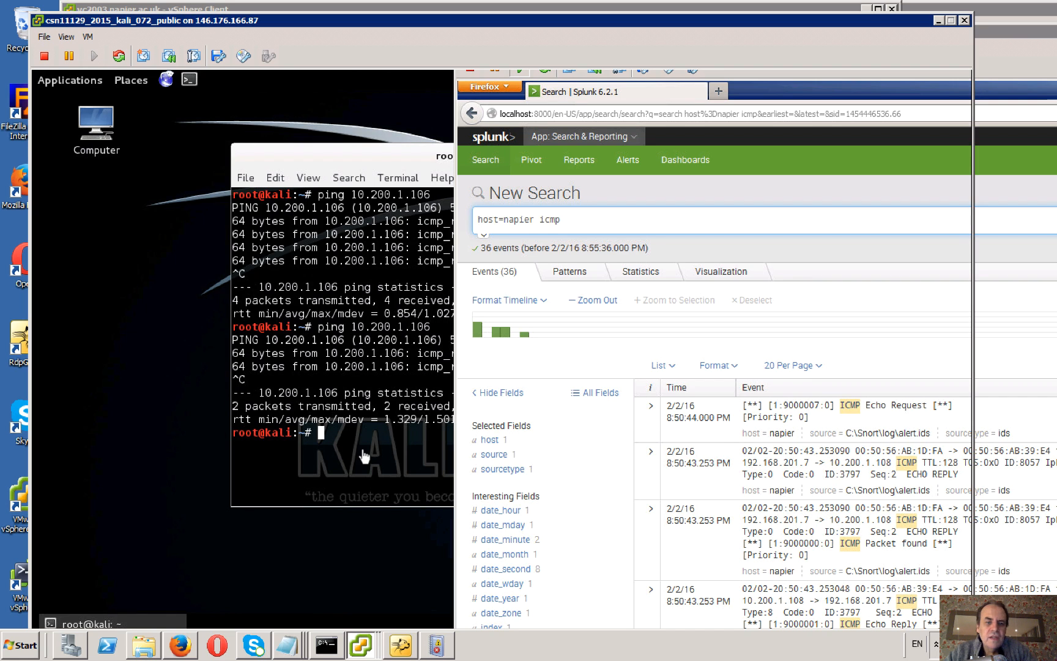
{"action": "type", "text": "telnet"}
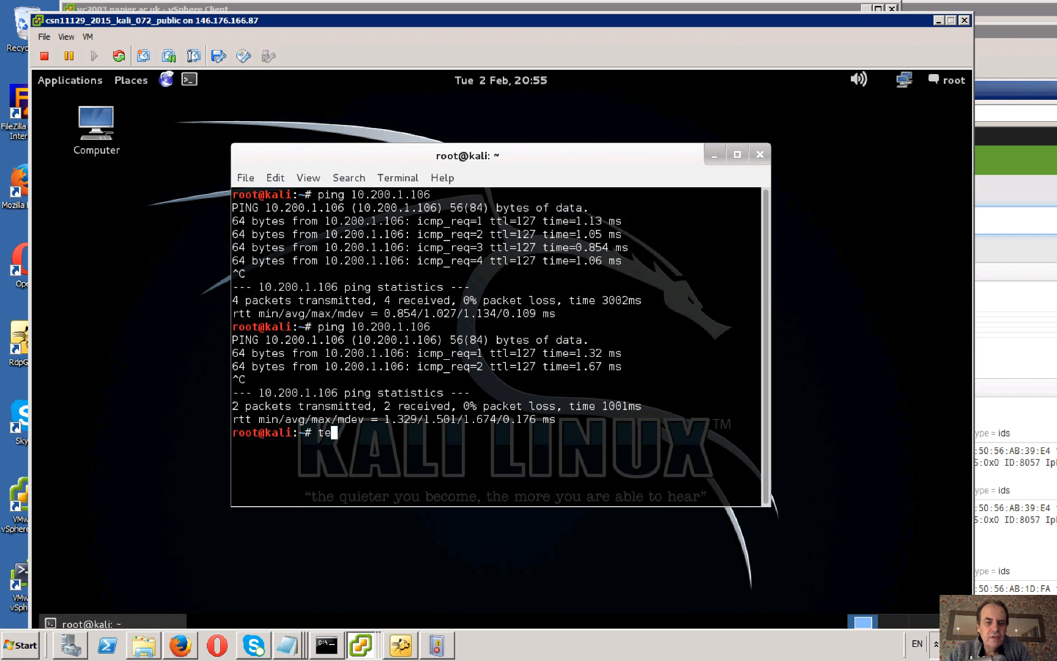
{"action": "type", "text": " 1"}
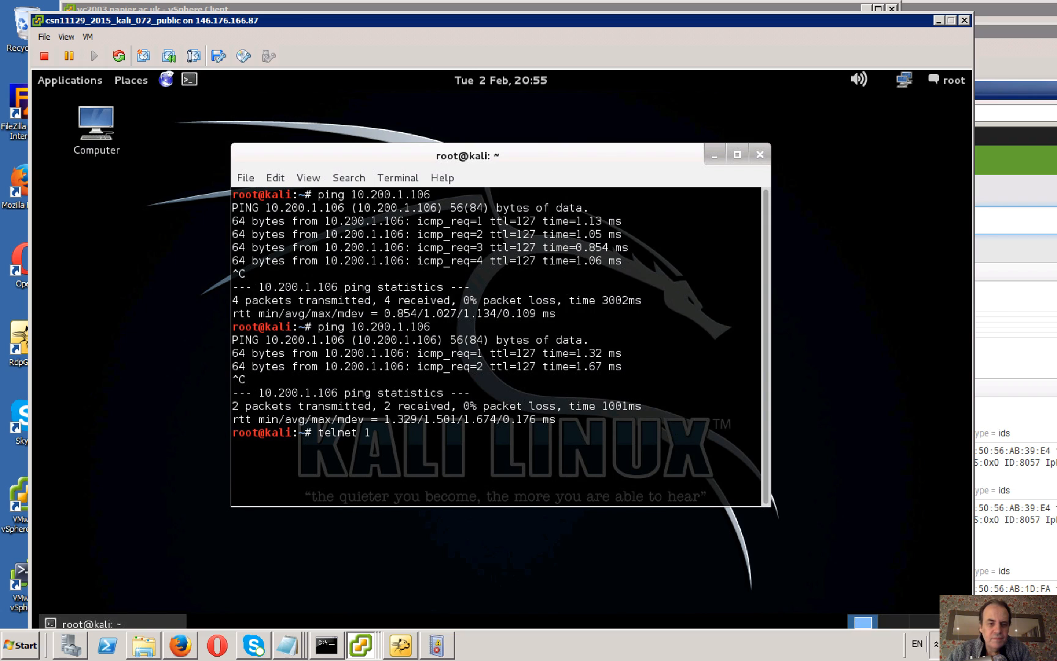
{"action": "key", "text": "Up"}
{"action": "key", "text": "Left"}
{"action": "key", "text": "Left"}
{"action": "key", "text": "Left"}
{"action": "key", "text": "Left"}
{"action": "key", "text": "Left"}
{"action": "key", "text": "Left"}
{"action": "key", "text": "Left"}
{"action": "key", "text": "Left"}
{"action": "key", "text": "Left"}
{"action": "key", "text": "Left"}
{"action": "key", "text": "Left"}
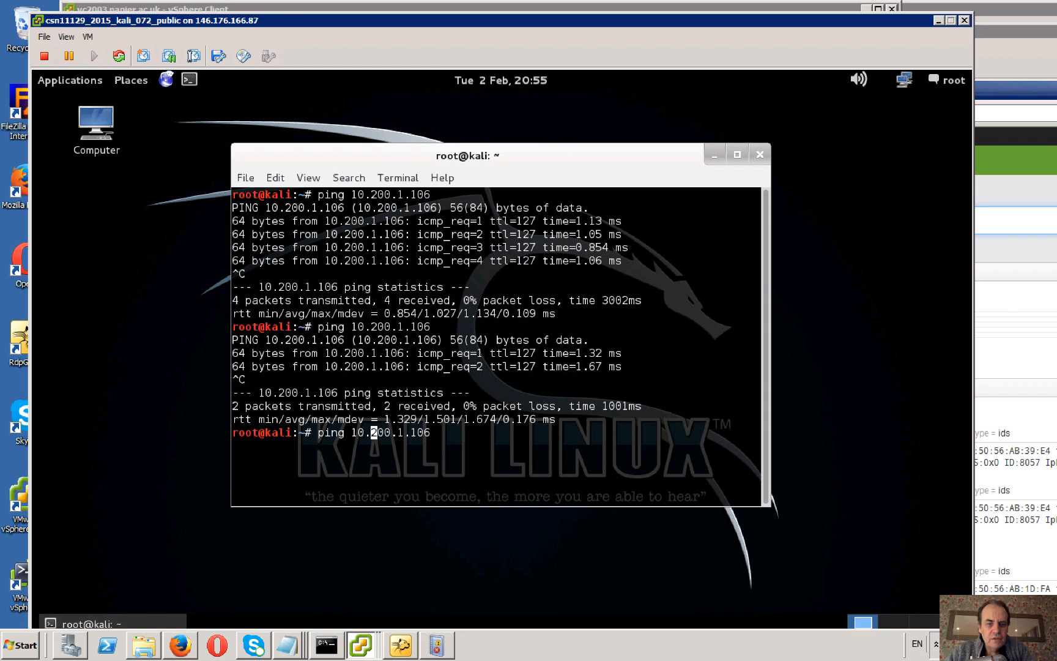
{"action": "key", "text": "BackSpace"}
{"action": "key", "text": "BackSpace"}
{"action": "key", "text": "BackSpace"}
{"action": "key", "text": "BackSpace"}
{"action": "type", "text": "telnet"}
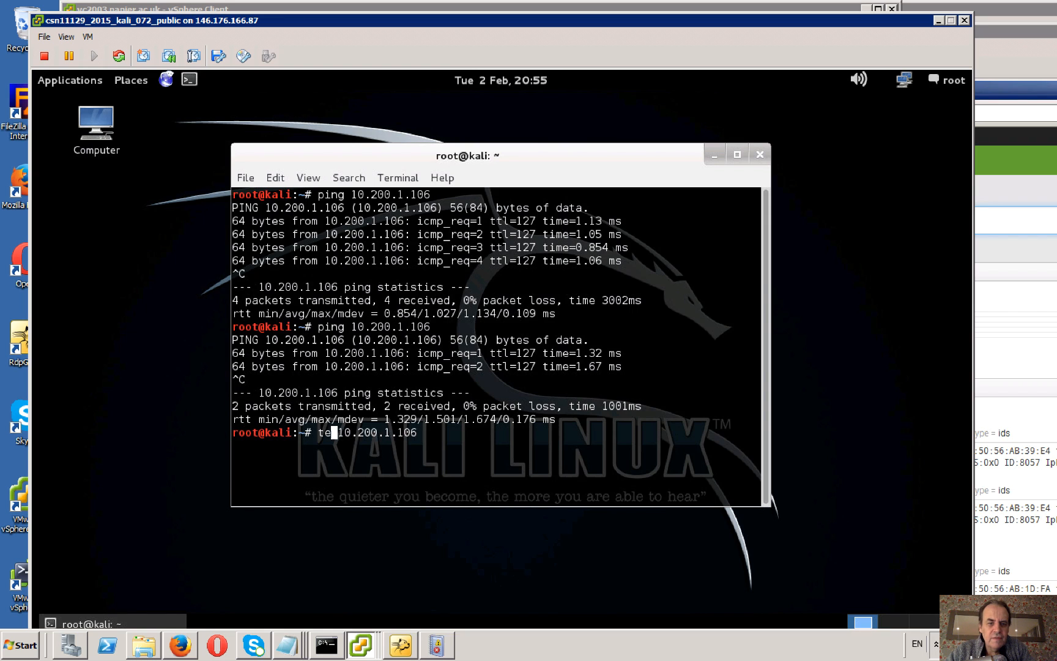
{"action": "key", "text": "Return"}
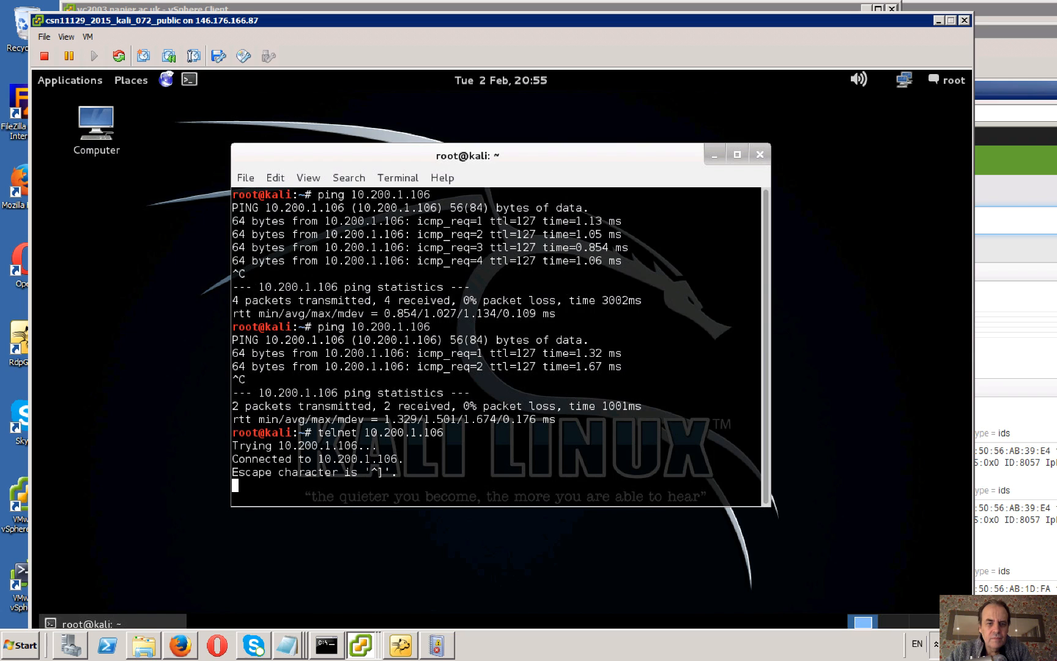
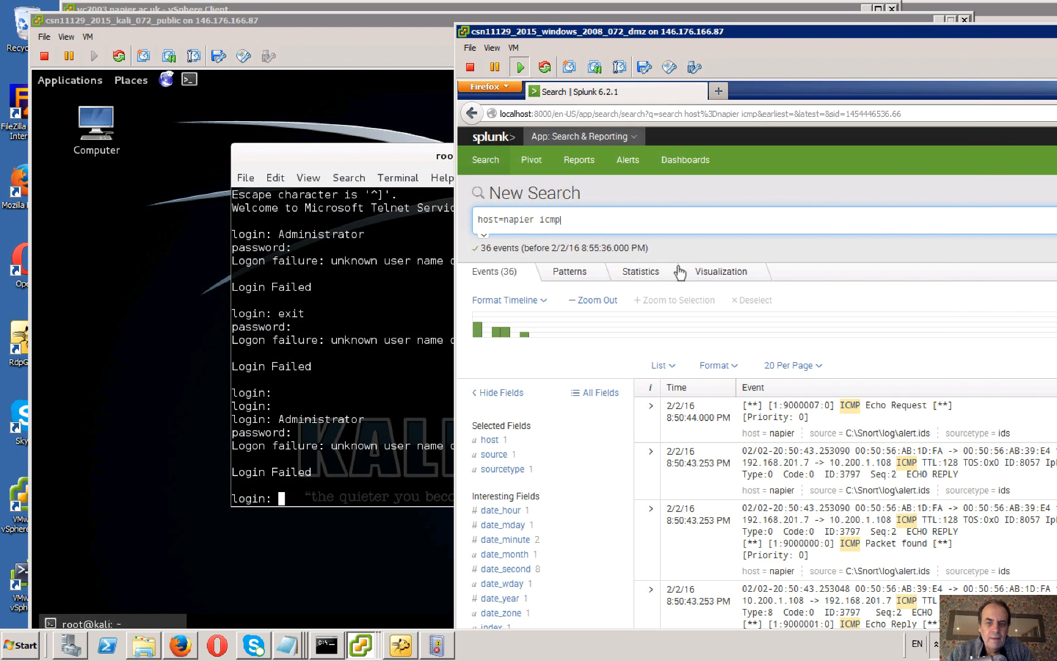
Change the Splunk search to host=napier telnet and run it to check for telnet alerts.
{"action": "key", "text": "BackSpace"}
{"action": "key", "text": "BackSpace"}
{"action": "key", "text": "BackSpace"}
{"action": "key", "text": "BackSpace"}
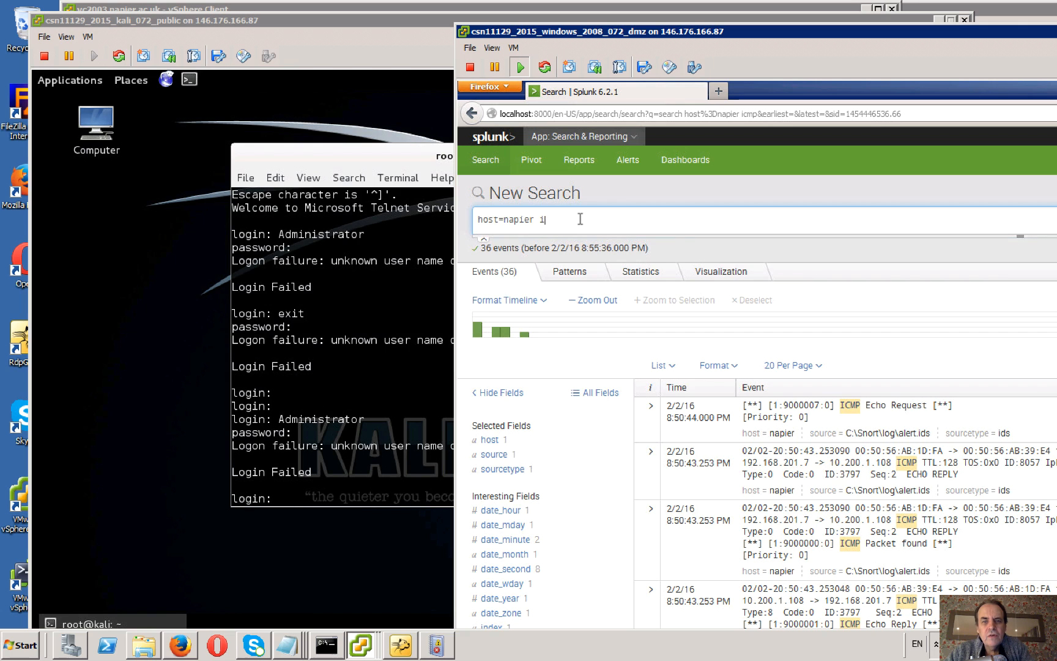
{"action": "type", "text": "telnet"}
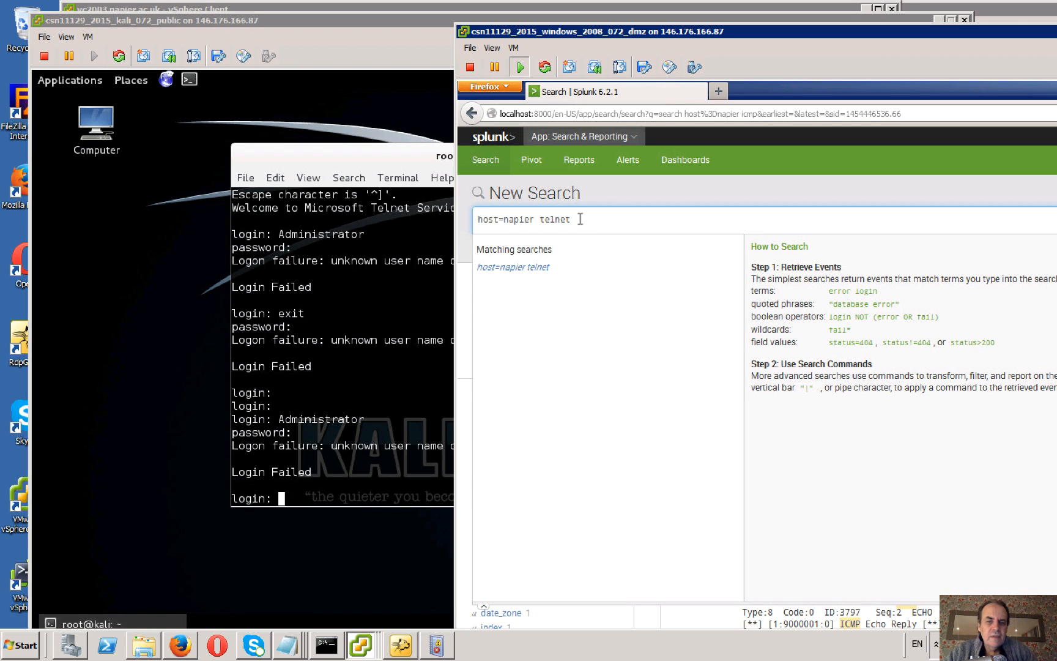
{"action": "key", "text": "Return"}
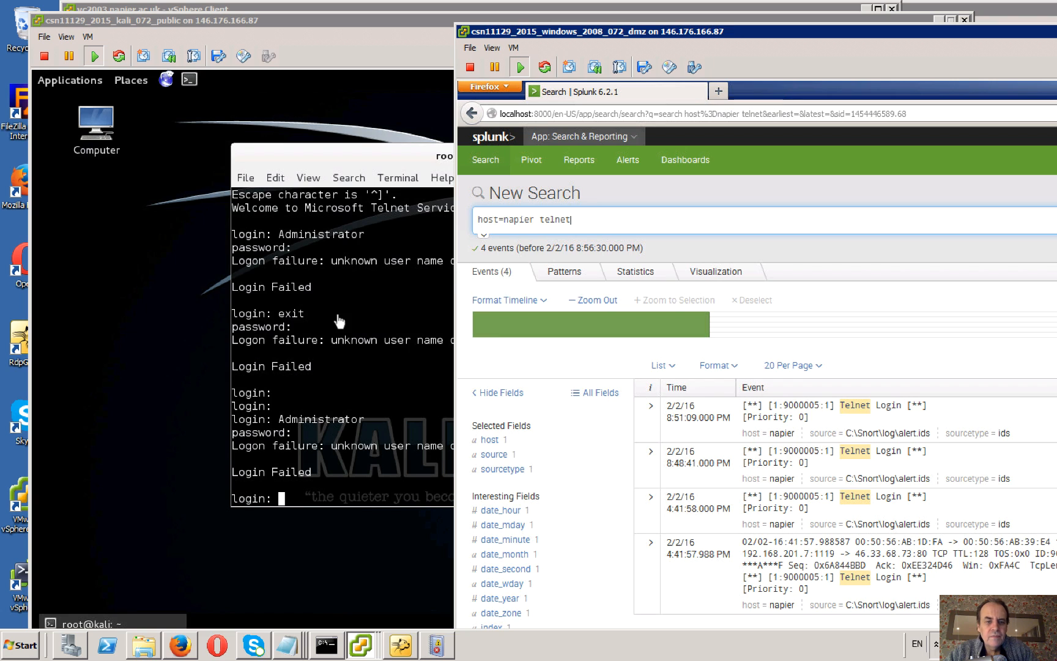
Return to the Kali terminal at the open telnet login prompt.
{"action": "left_click", "coordinate": [336, 342]}
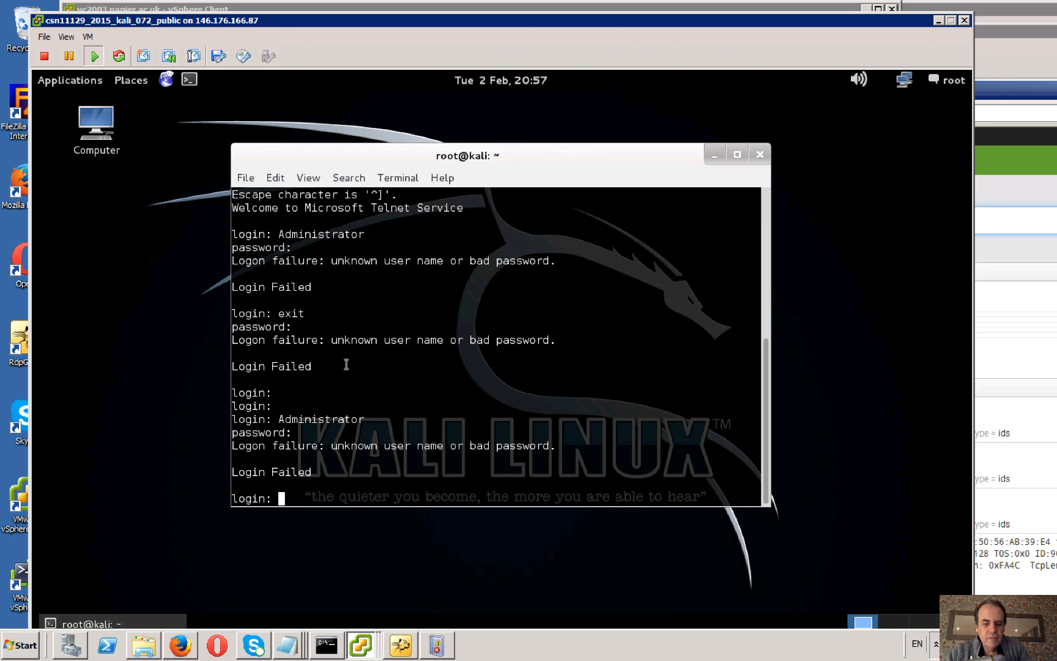
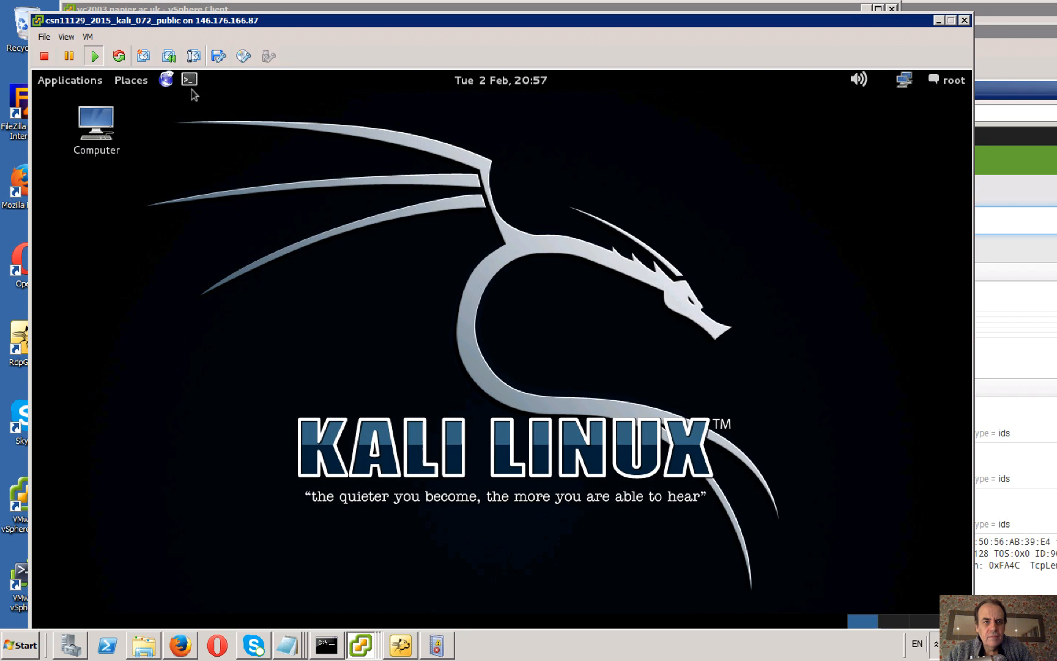
Open a new terminal on Kali and start a telnet session to 10.200.1.106.
{"action": "left_click", "coordinate": [189, 79]}
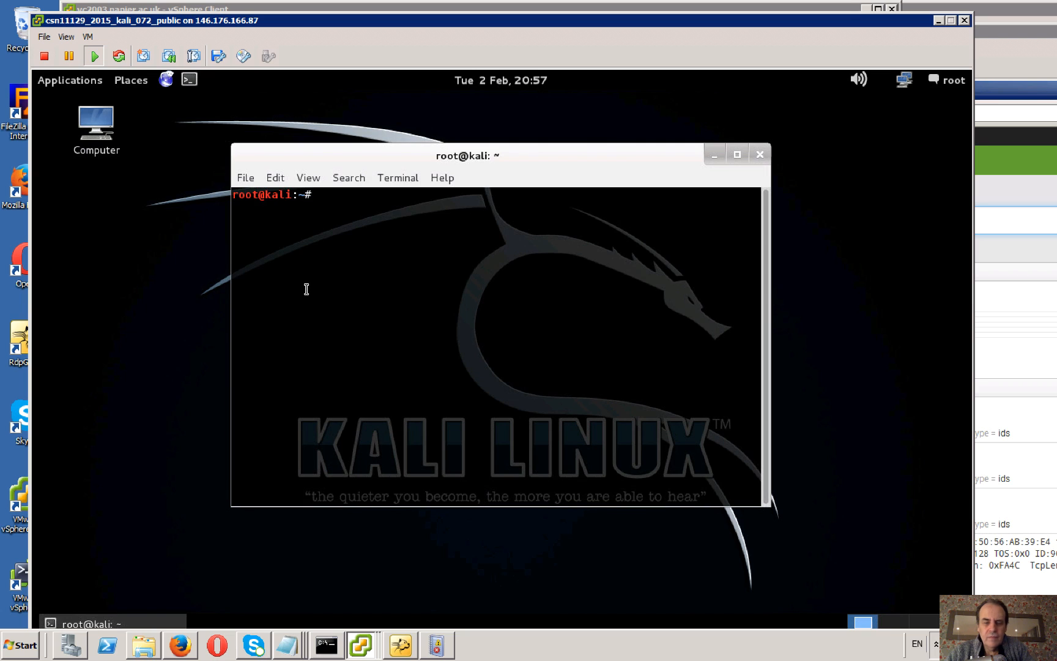
{"action": "key", "text": "Up"}
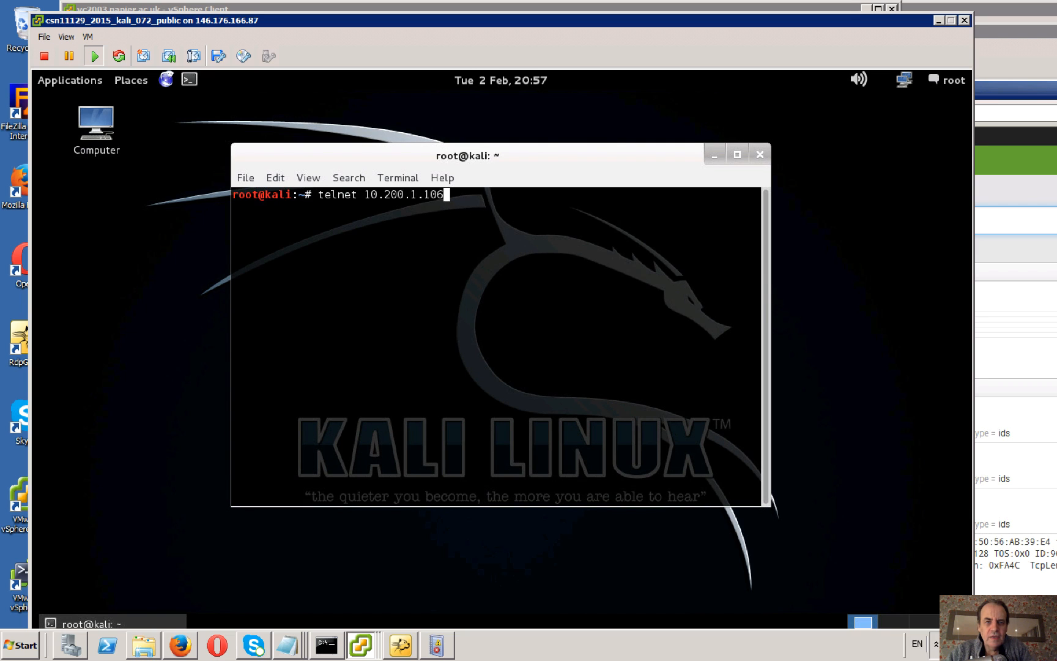
{"action": "key", "text": "Return"}
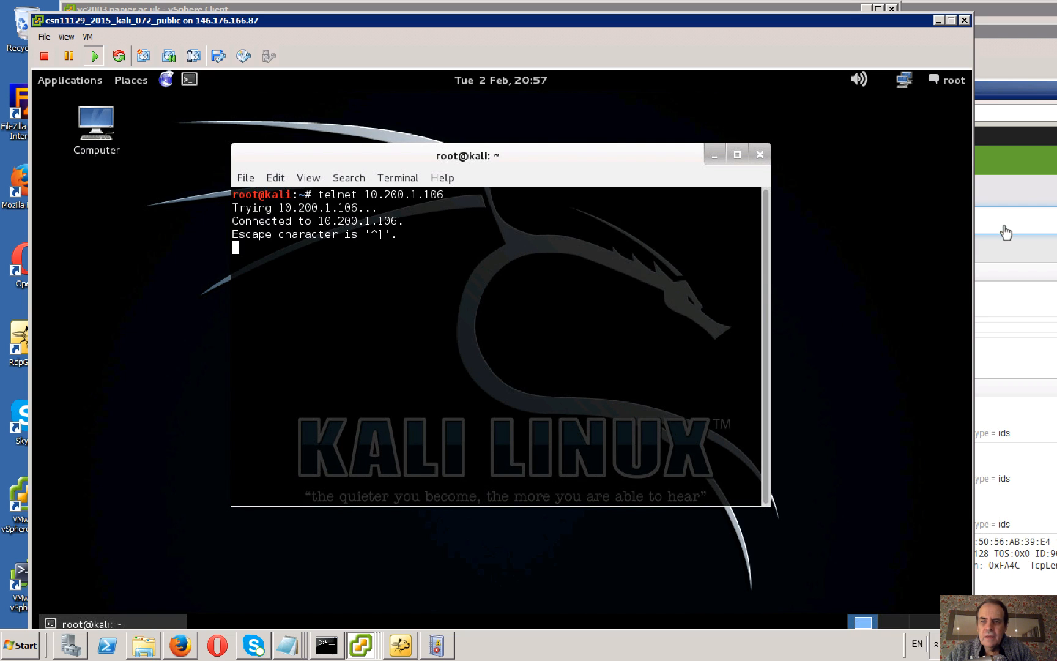
Switch to Splunk on the Windows 2008 machine and rerun the host=napier telnet search to check for new alerts.
{"action": "left_click", "coordinate": [1013, 160]}
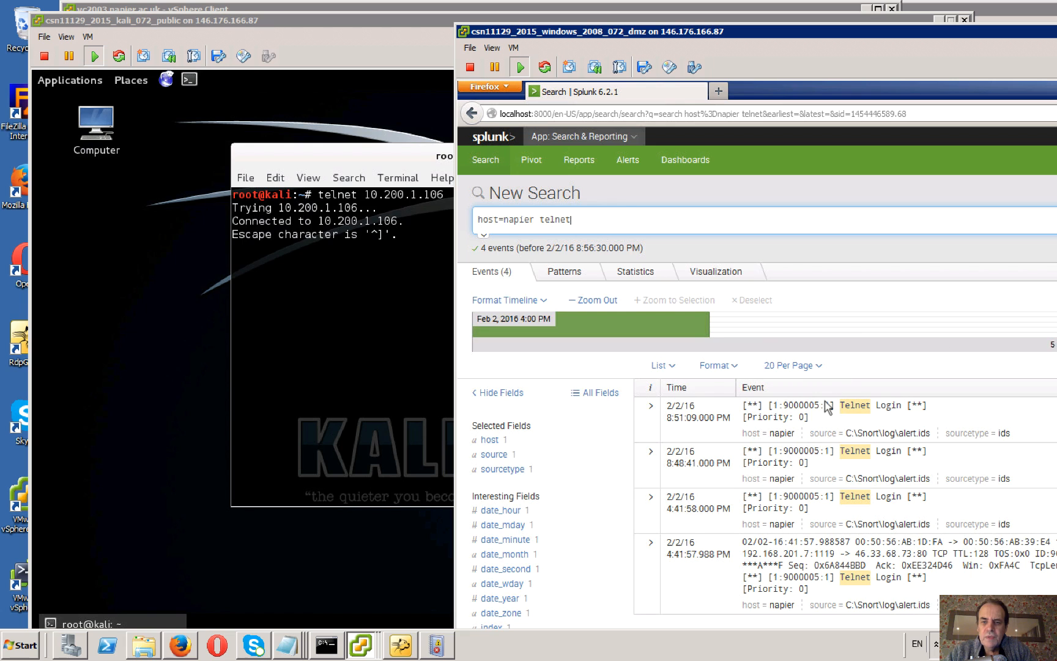
{"action": "left_click", "coordinate": [608, 222]}
{"action": "key", "text": "Return"}
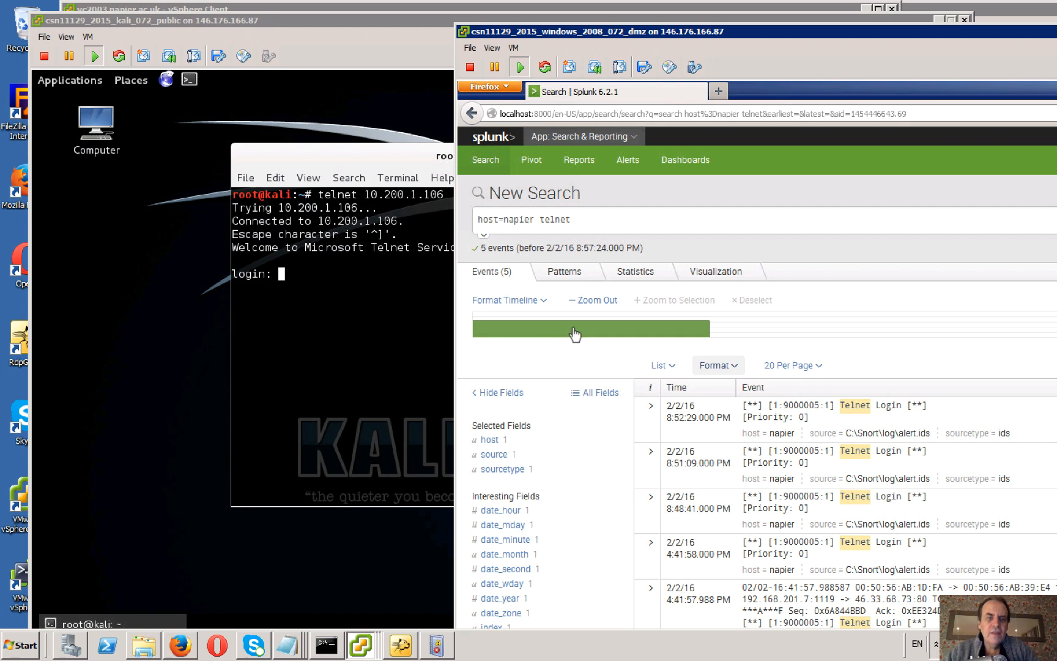
Return to Kali and close the terminal holding the open telnet session.
{"action": "left_click", "coordinate": [402, 290]}
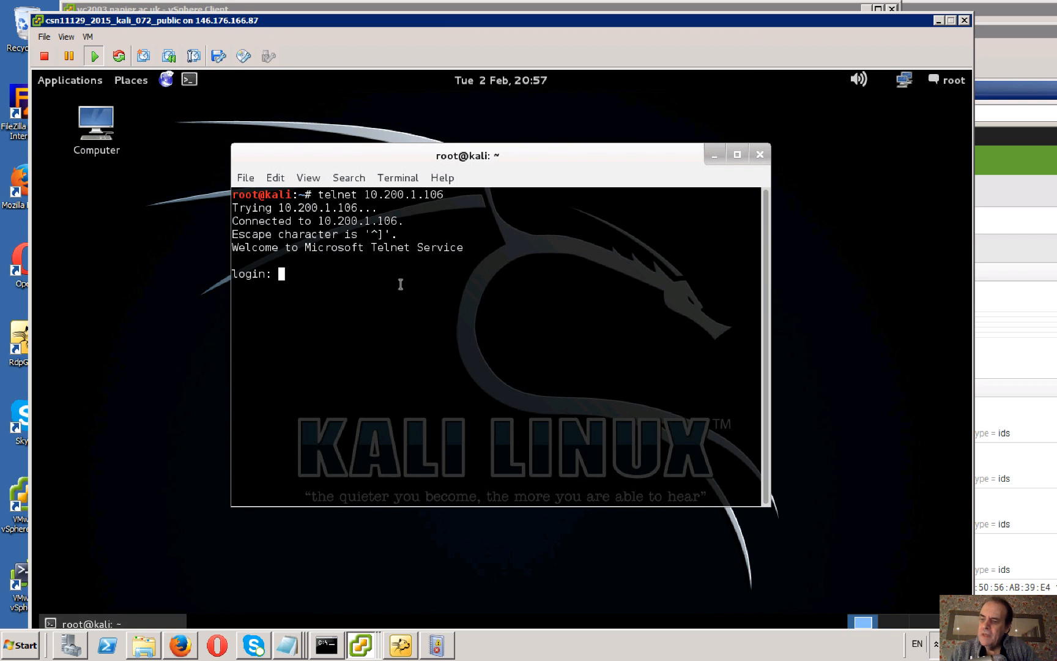
{"action": "left_click", "coordinate": [760, 155]}
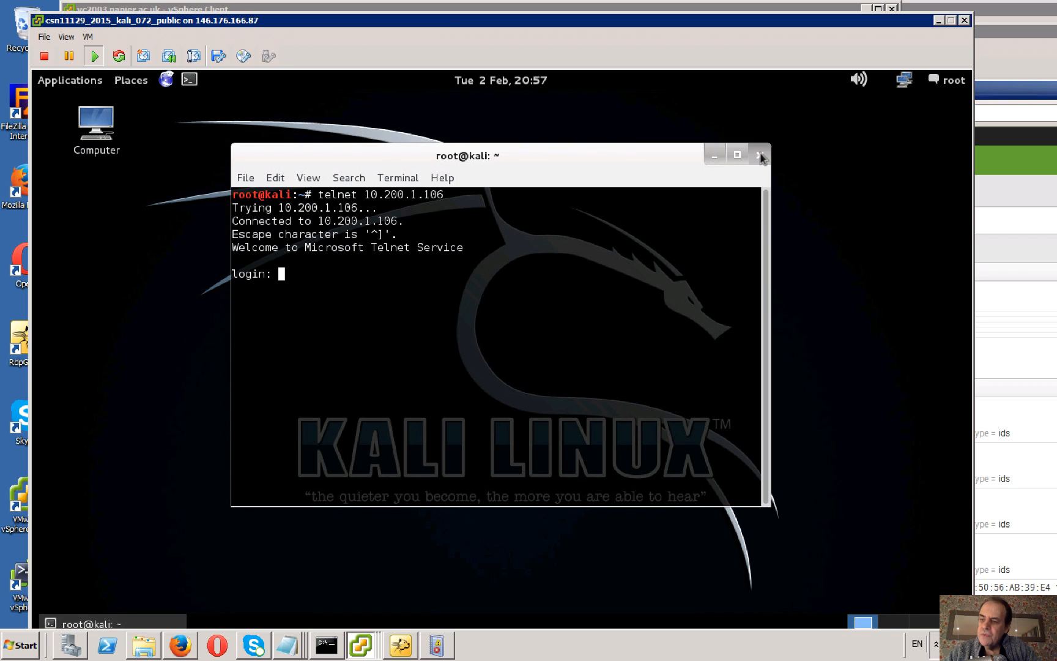
Change the Splunk search to host=napier ftp and run it to check for FTP alerts.
{"action": "left_click", "coordinate": [1013, 192]}
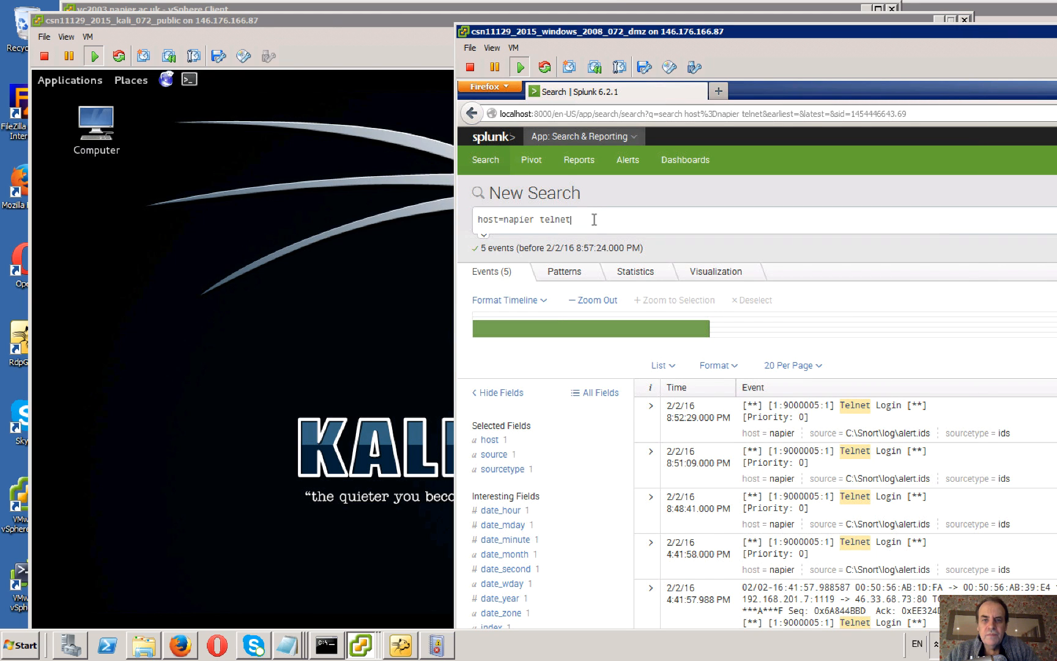
{"action": "left_click", "coordinate": [594, 219]}
{"action": "key", "text": "BackSpace"}
{"action": "key", "text": "BackSpace"}
{"action": "key", "text": "BackSpace"}
{"action": "key", "text": "BackSpace"}
{"action": "key", "text": "BackSpace"}
{"action": "key", "text": "BackSpace"}
{"action": "type", "text": "ftp"}
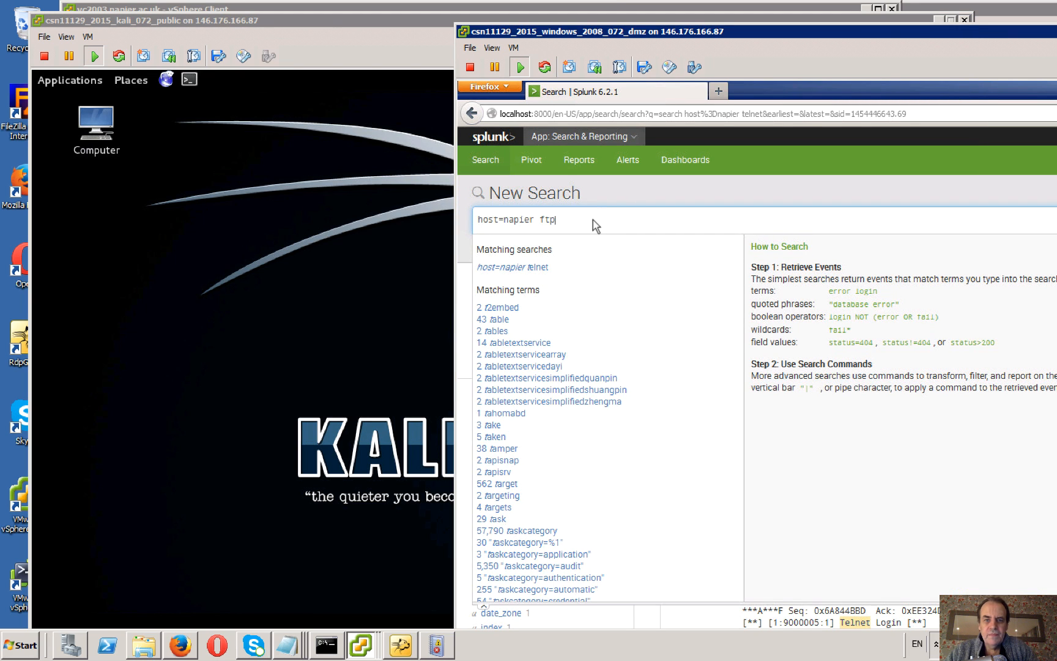
{"action": "key", "text": "Return"}
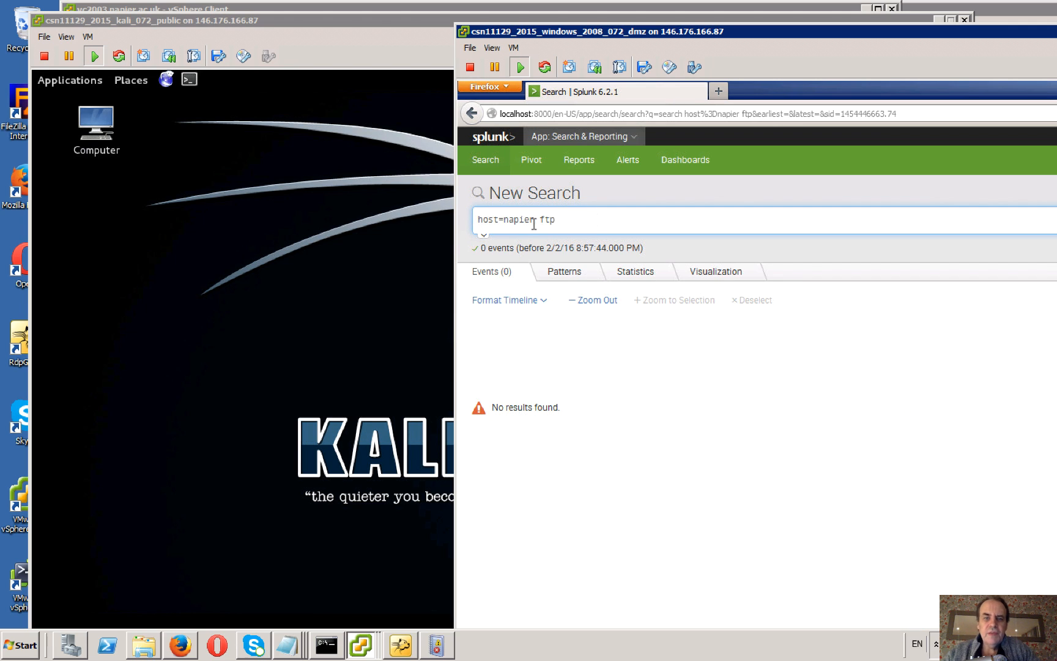
Remove the ftp term from the Splunk search, leaving host=napier.
{"action": "key", "text": "BackSpace"}
{"action": "key", "text": "BackSpace"}
{"action": "key", "text": "BackSpace"}
{"action": "key", "text": "BackSpace"}
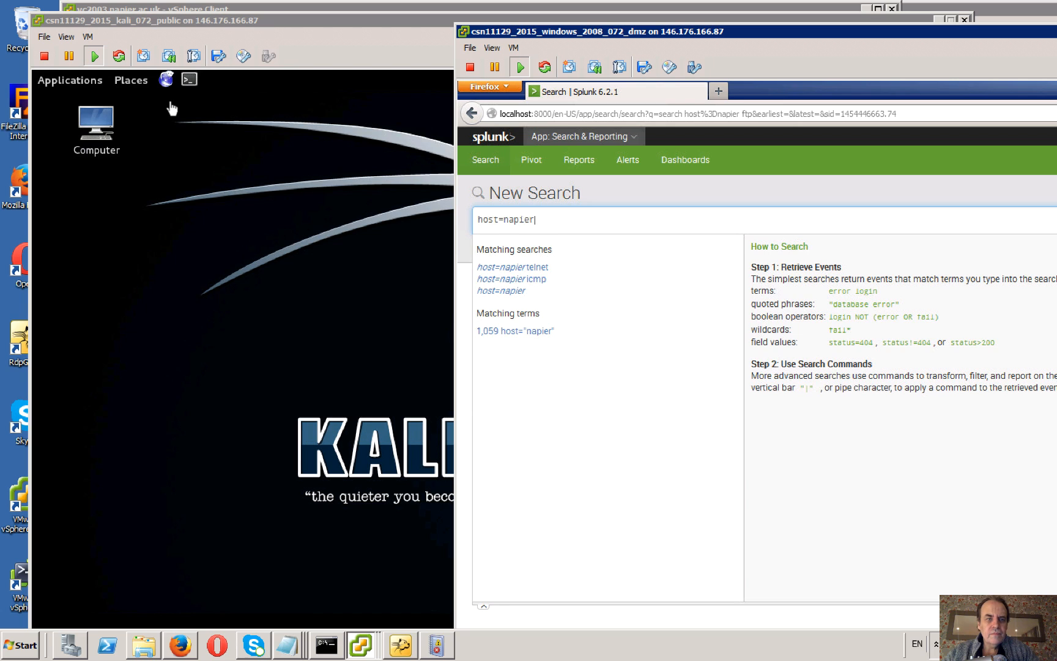
Switch to the Kali machine and open a new terminal.
{"action": "left_click", "coordinate": [193, 88]}
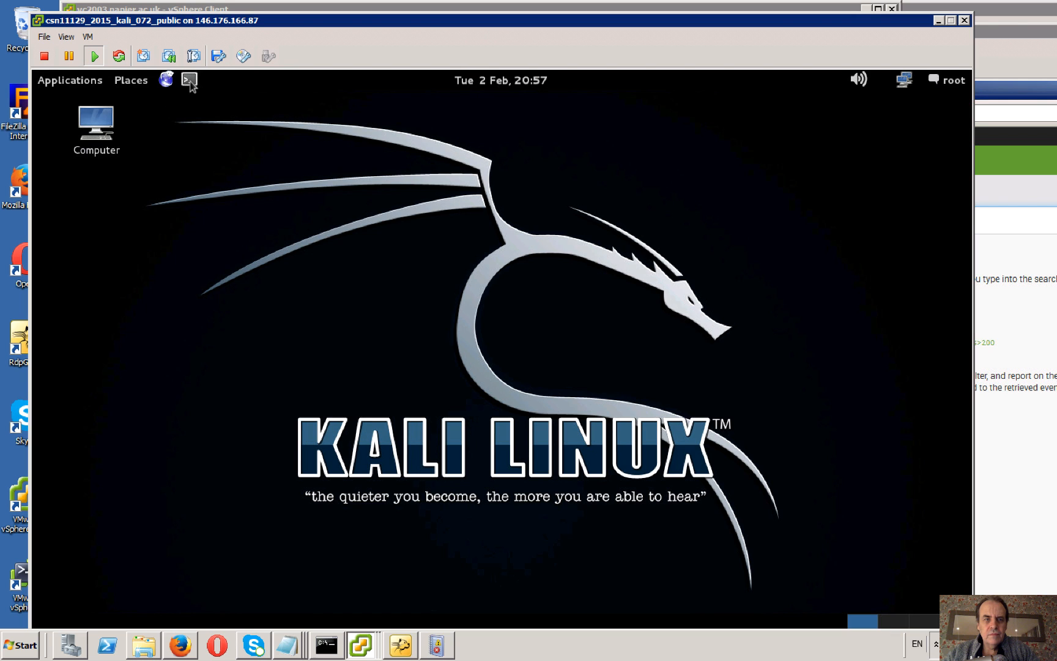
{"action": "left_click", "coordinate": [189, 81]}
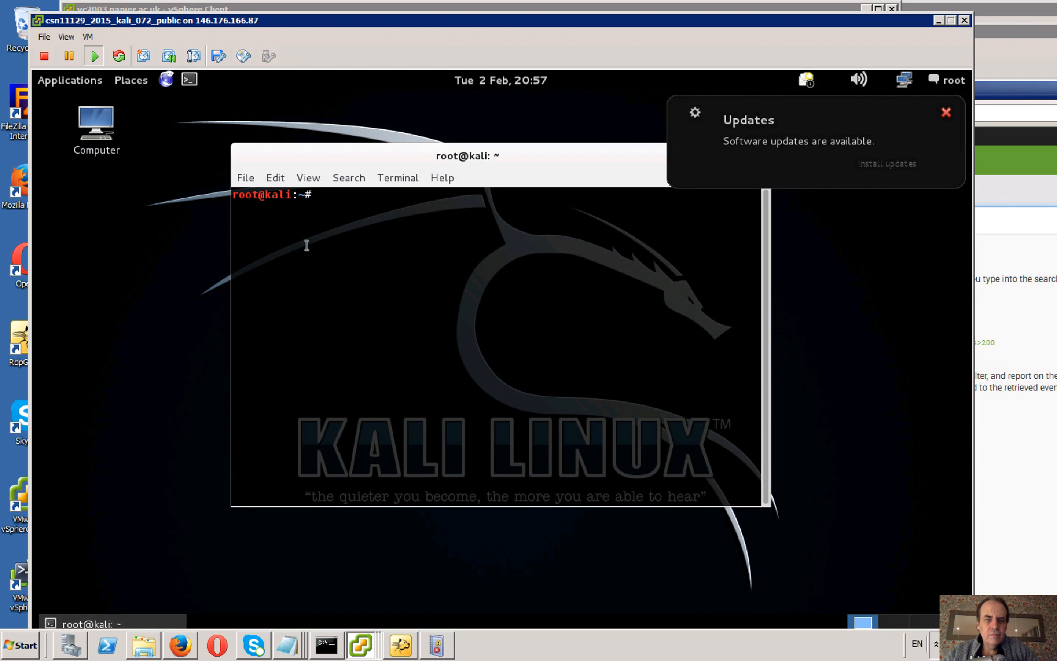
{"action": "type", "text": "ftp"}
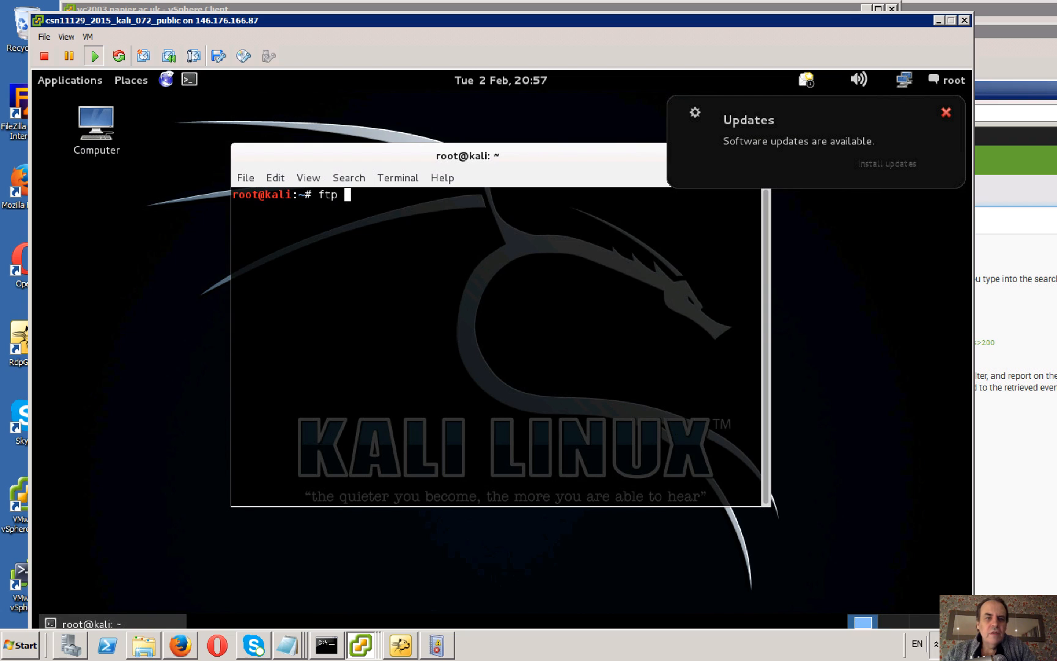
{"action": "key", "text": "BackSpace"}
{"action": "key", "text": "BackSpace"}
{"action": "key", "text": "BackSpace"}
{"action": "key", "text": "BackSpace"}
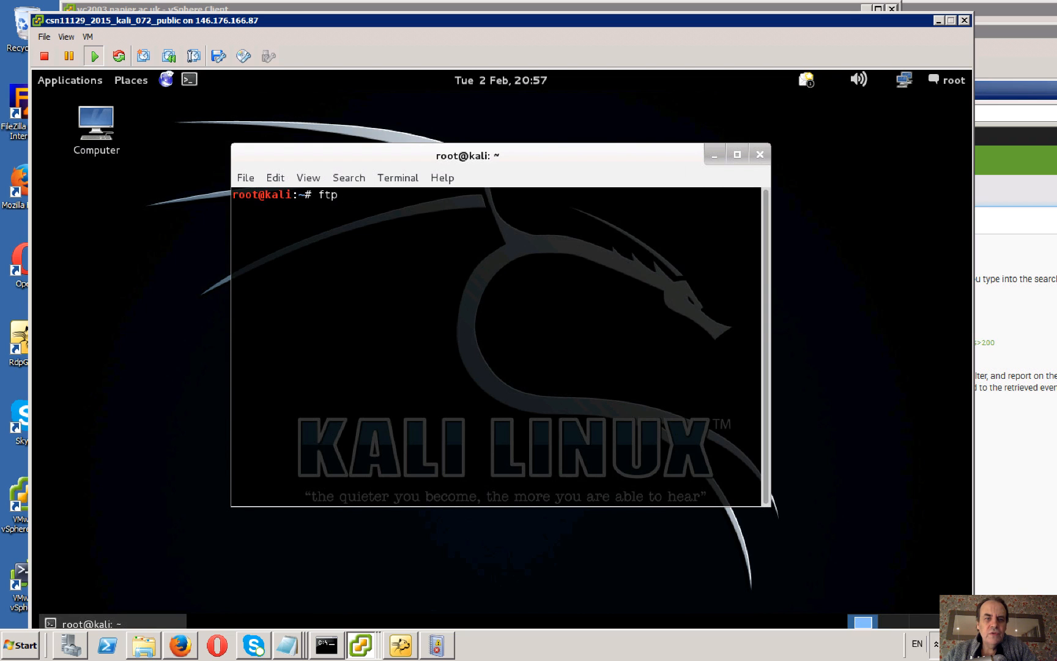
Try to connect from Kali to the FTP port by running telnet 192.168.1.106 21.
{"action": "type", "text": "telnet"}
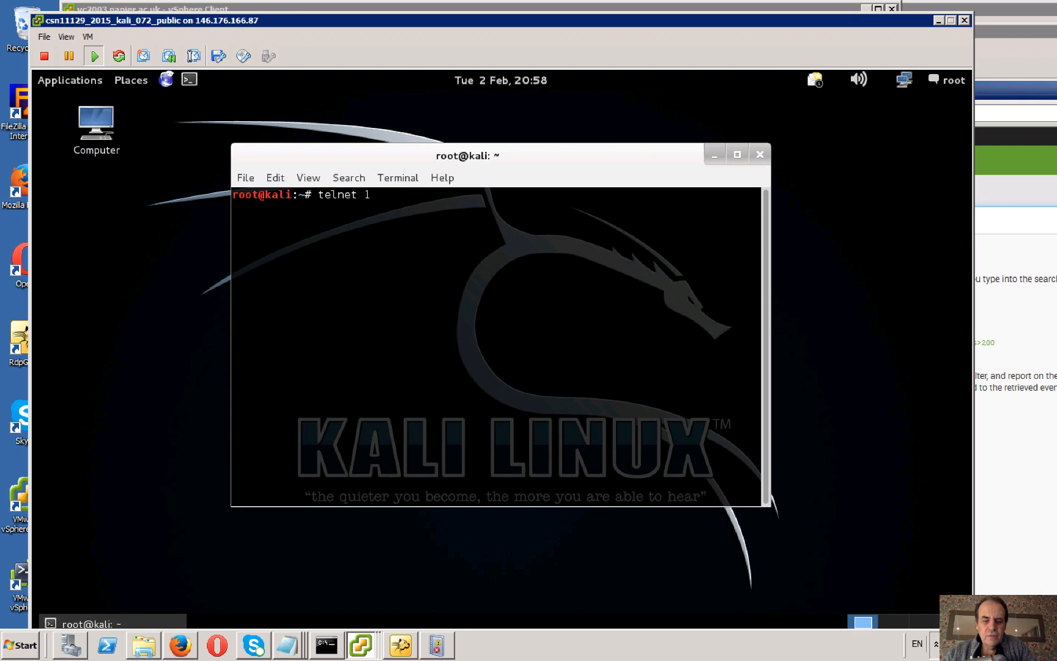
{"action": "type", "text": " 192.157"}
{"action": "key", "text": "BackSpace"}
{"action": "type", "text": "66"}
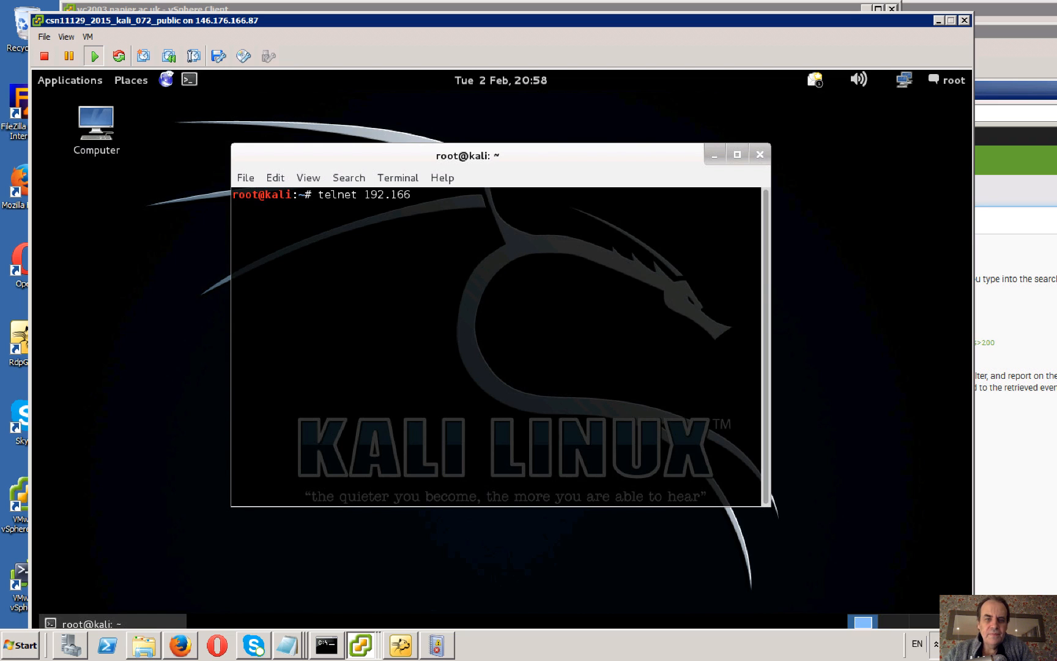
{"action": "key", "text": "BackSpace"}
{"action": "type", "text": "8."}
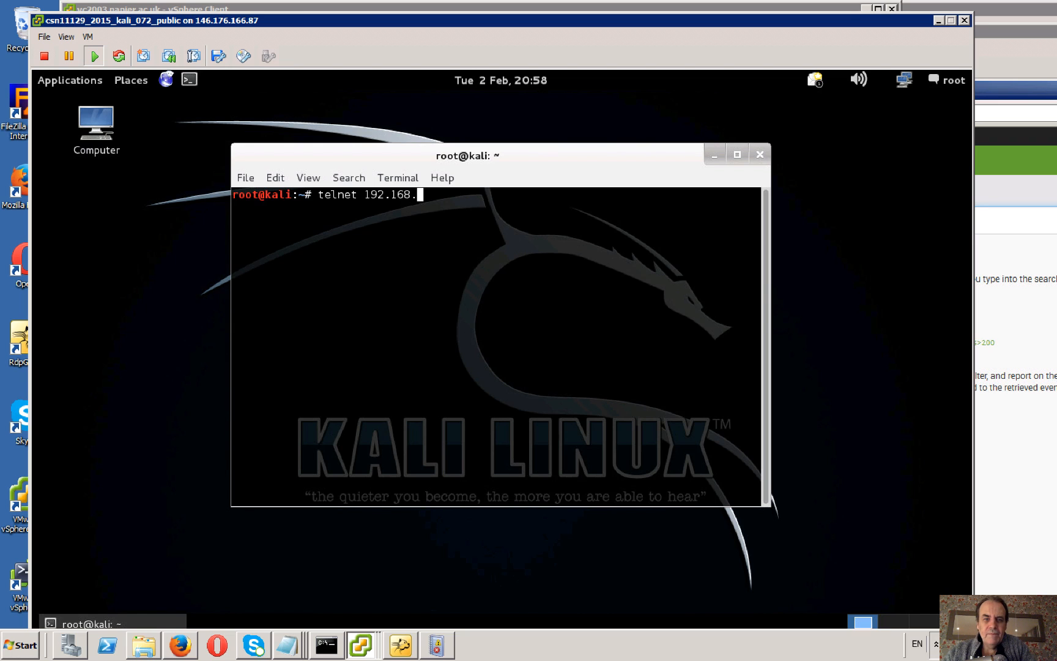
{"action": "type", "text": "1"}
{"action": "type", "text": ".106 "}
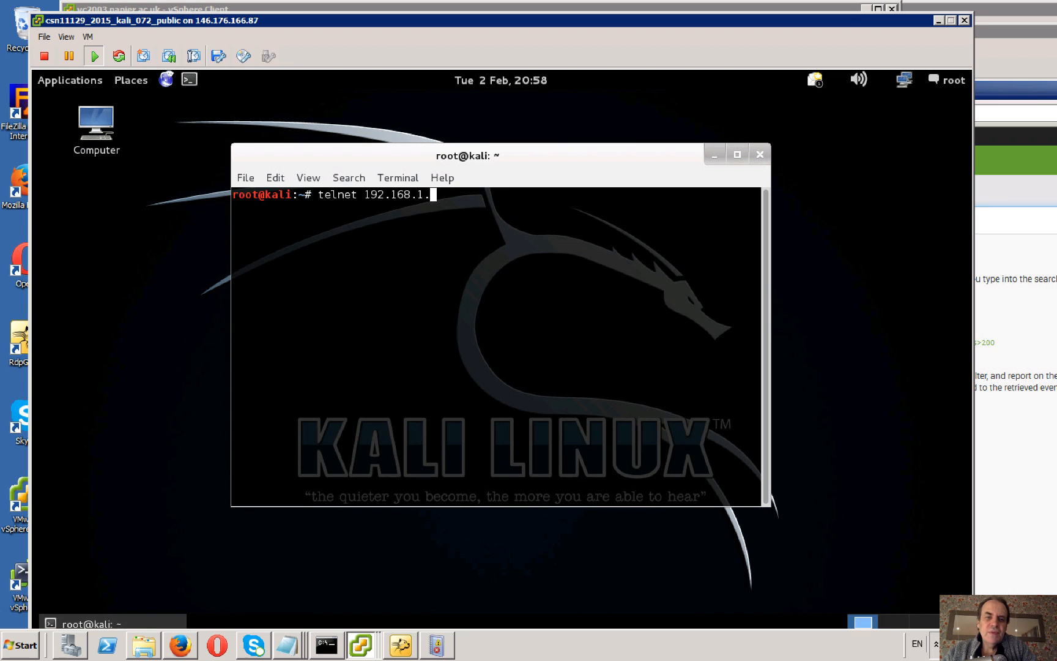
{"action": "type", "text": "21"}
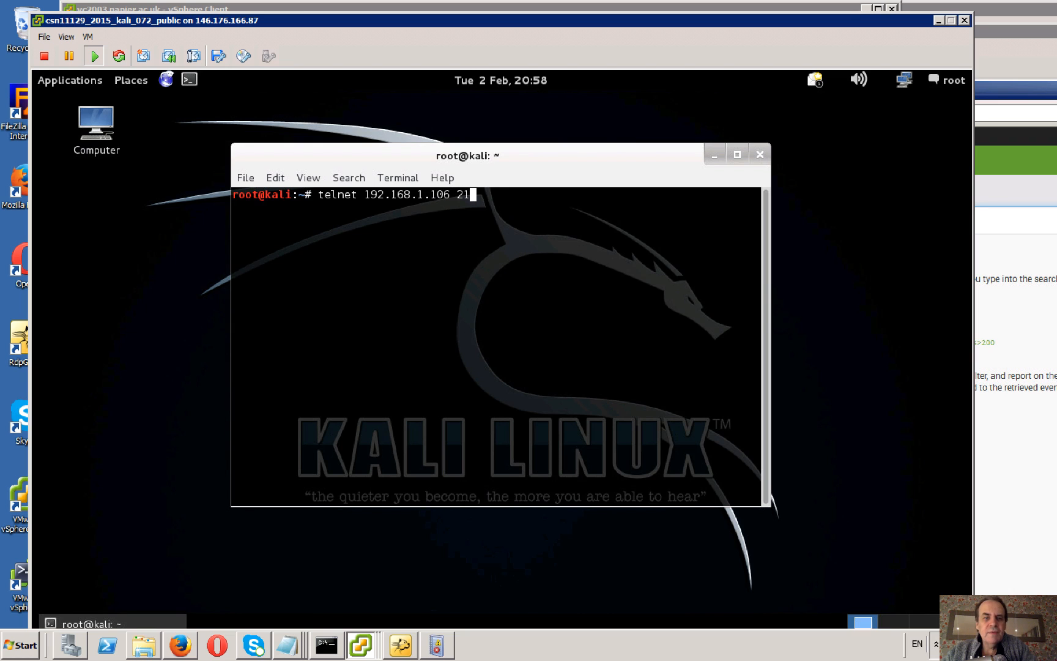
{"action": "key", "text": "Return"}
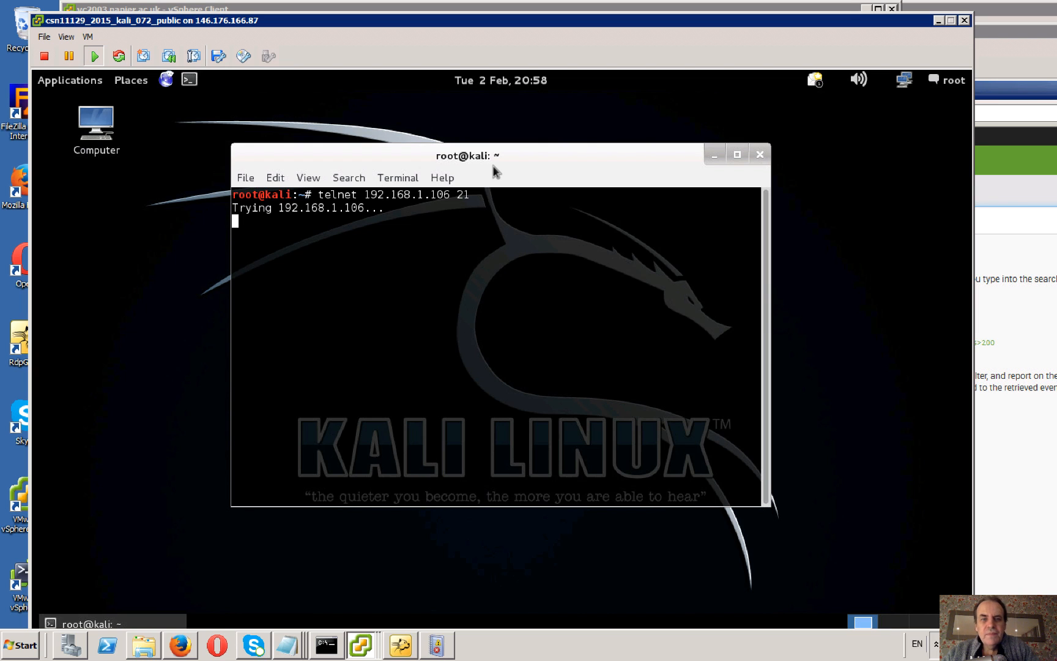
Move the Kali console aside and open the console of the csn11129_2015_ubuntu_072_private virtual machine from vSphere Client.
{"action": "left_click_drag", "start_coordinate": [493, 160], "coordinate": [491, 127]}
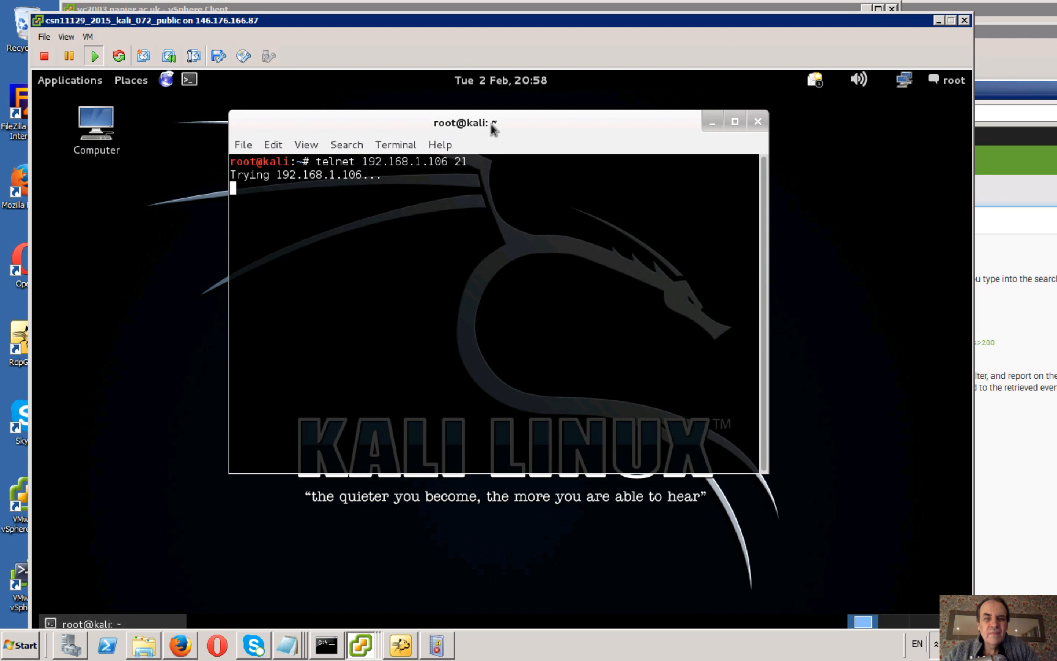
{"action": "left_click_drag", "start_coordinate": [491, 127], "coordinate": [467, 139]}
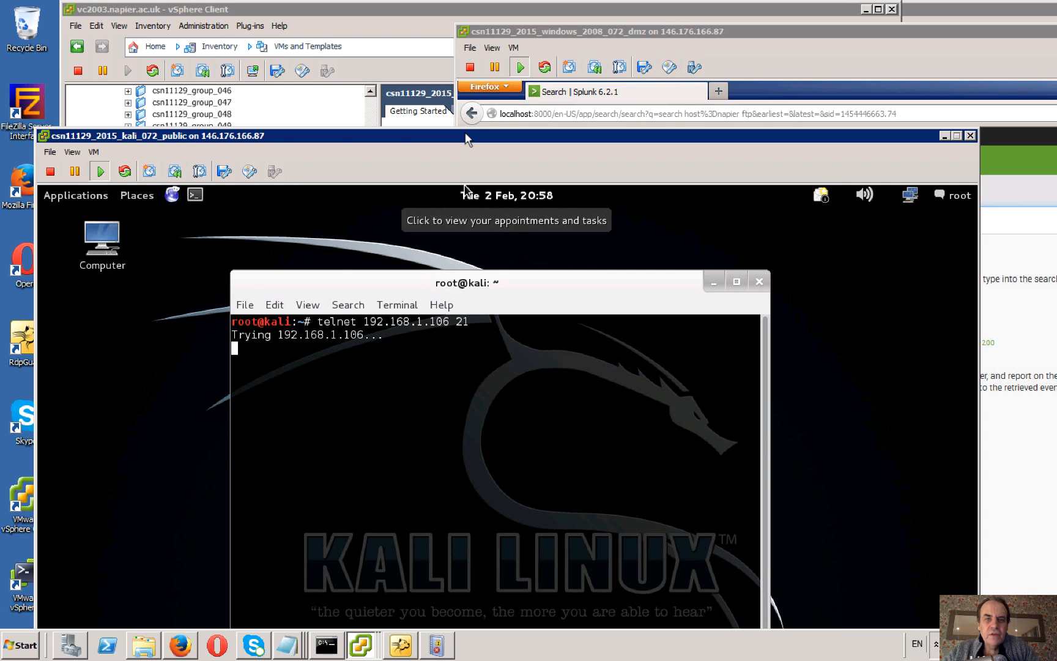
{"action": "left_click", "coordinate": [414, 10]}
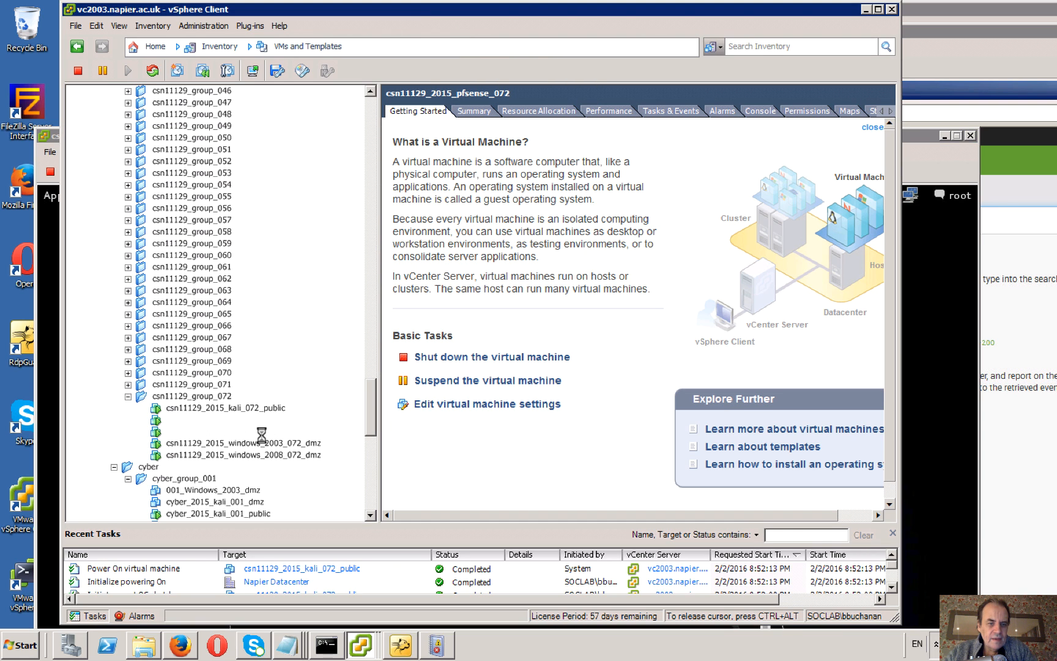
{"action": "left_click", "coordinate": [262, 433]}
{"action": "right_click", "coordinate": [262, 432]}
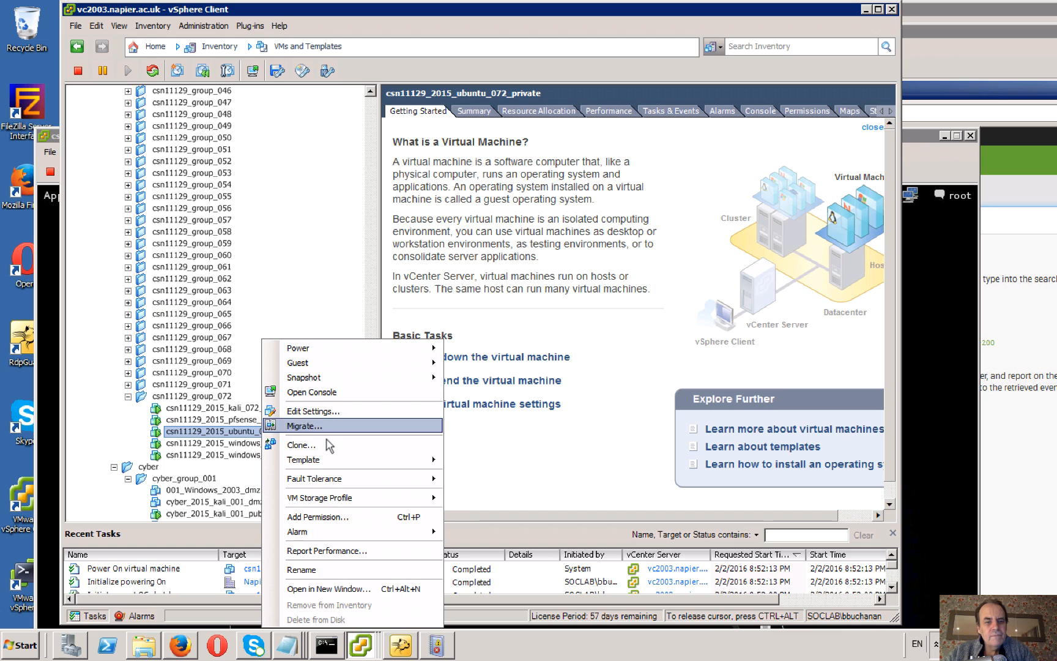
{"action": "left_click", "coordinate": [327, 392]}
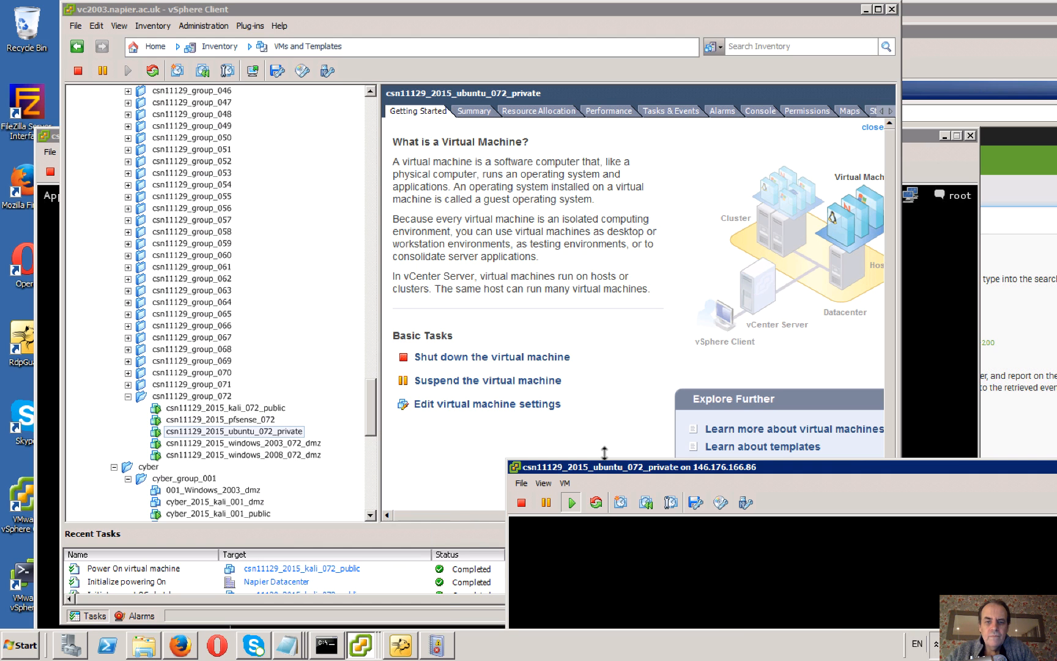
Move the Ubuntu console up into full view and unlock its session with the account password.
{"action": "left_click_drag", "start_coordinate": [617, 471], "coordinate": [359, 28]}
{"action": "left_click", "coordinate": [387, 218]}
{"action": "type", "text": "●●"}
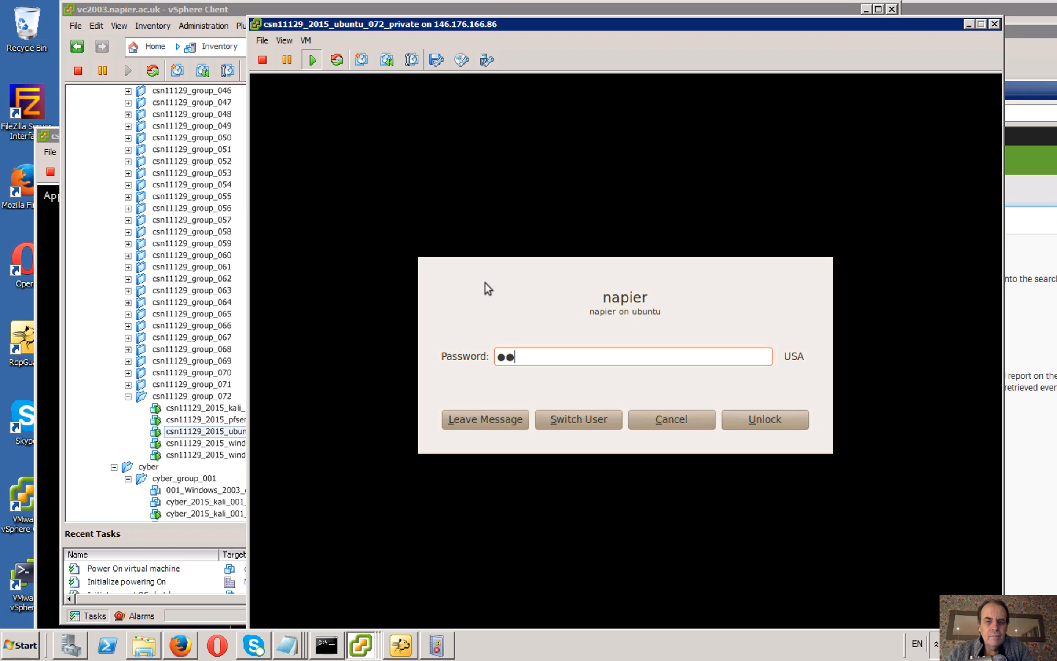
{"action": "key", "text": "BackSpace"}
{"action": "type", "text": "●●●●●"}
{"action": "key", "text": "Return"}
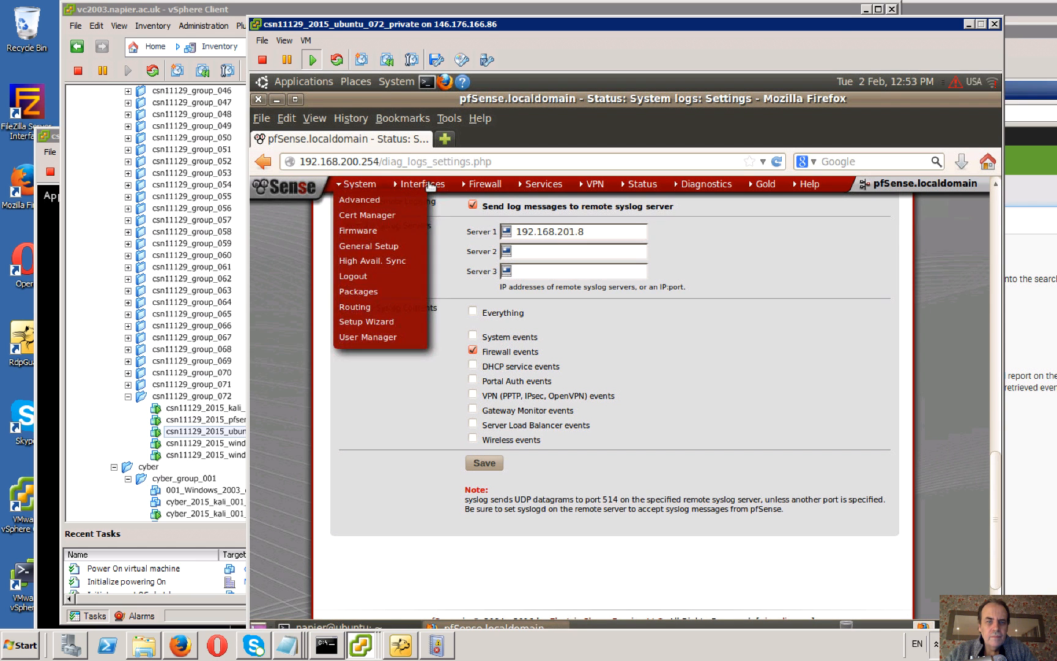
Examine pfSense's WAN firewall rules and WAN interface settings, including the private network blocking options, and minimize the Ubuntu console.
{"action": "mouse_move", "coordinate": [483, 187]}
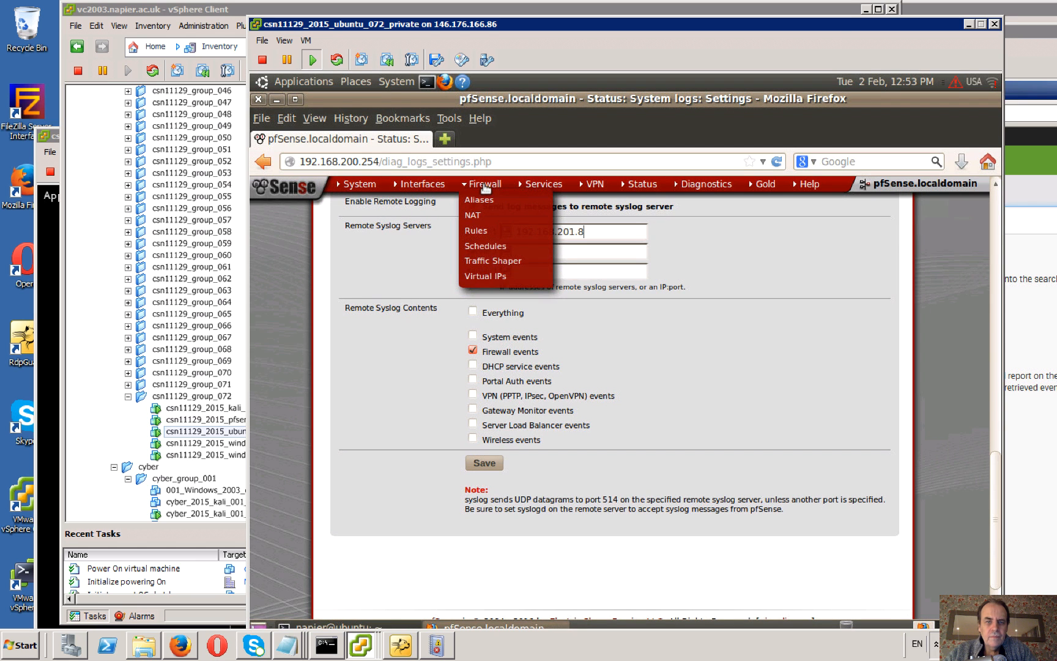
{"action": "left_click", "coordinate": [489, 230]}
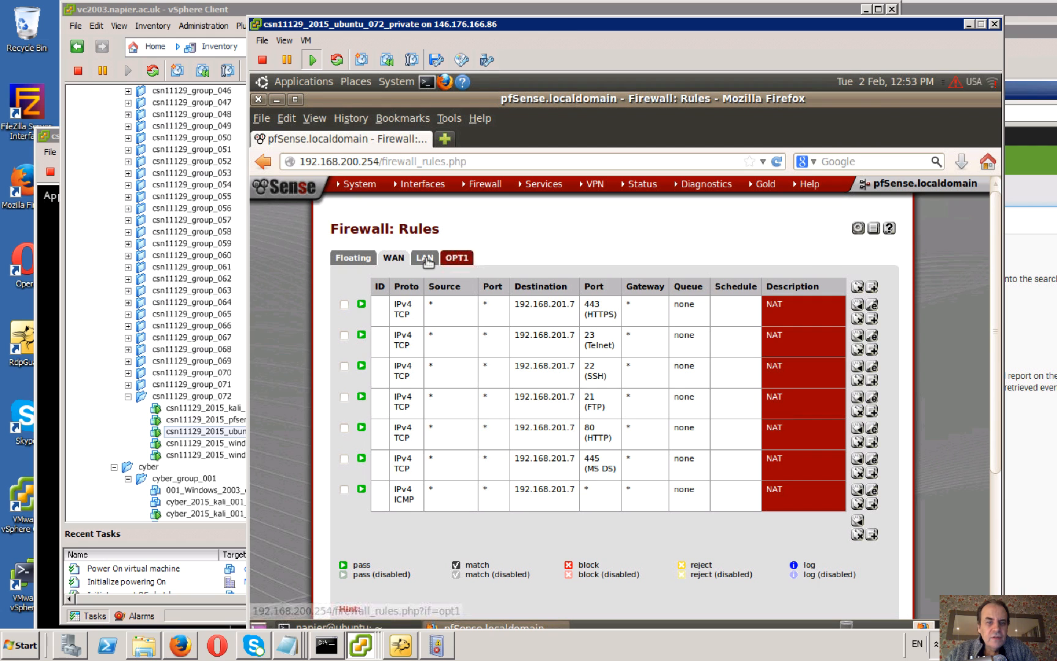
{"action": "mouse_move", "coordinate": [423, 189]}
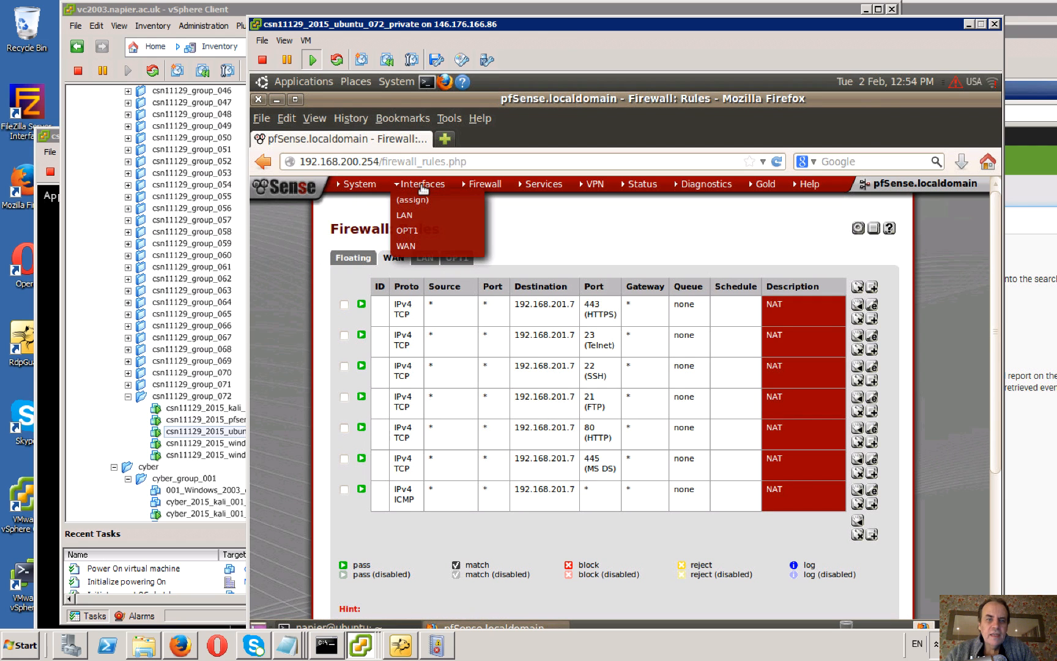
{"action": "left_click", "coordinate": [407, 247]}
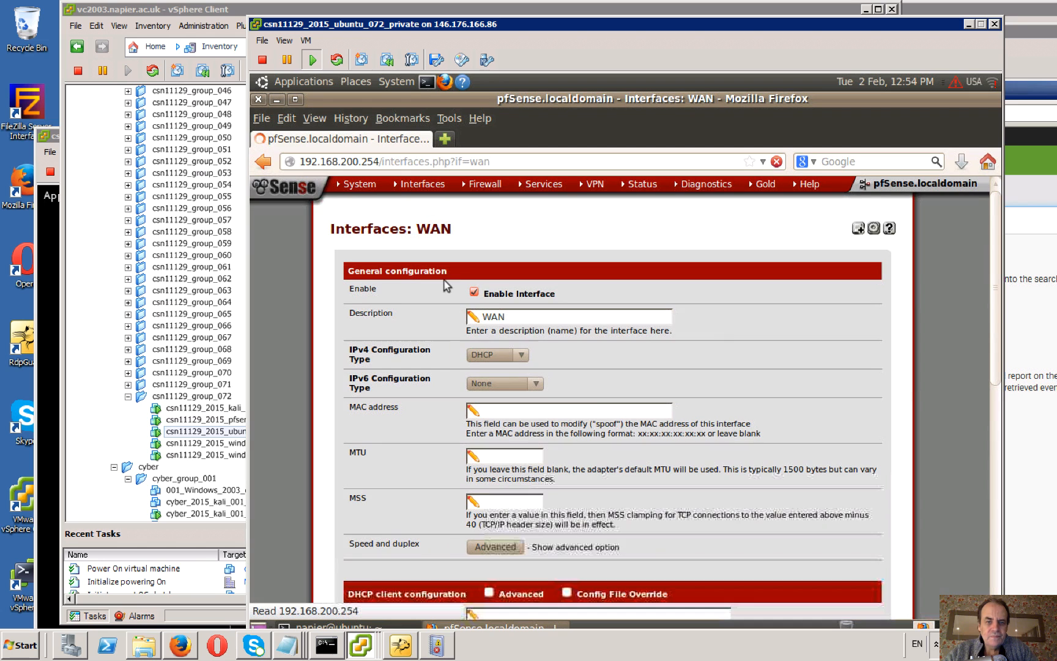
{"action": "scroll", "coordinate": [592, 405], "scroll_direction": "down", "scroll_amount": 10}
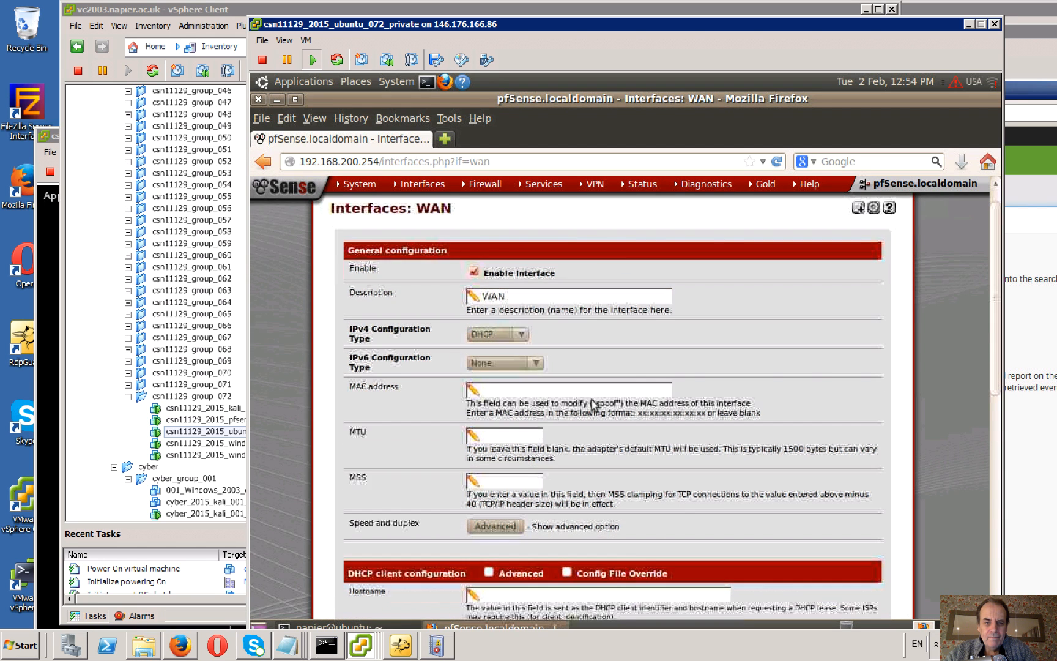
{"action": "scroll", "coordinate": [592, 401], "scroll_direction": "down", "scroll_amount": 1}
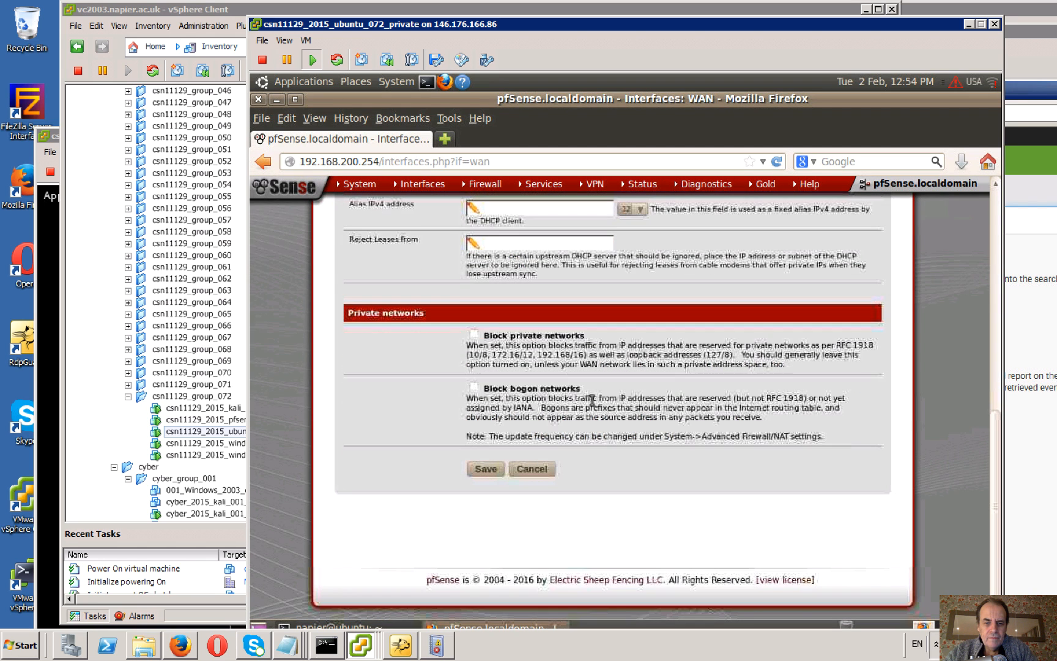
{"action": "left_click", "coordinate": [969, 24]}
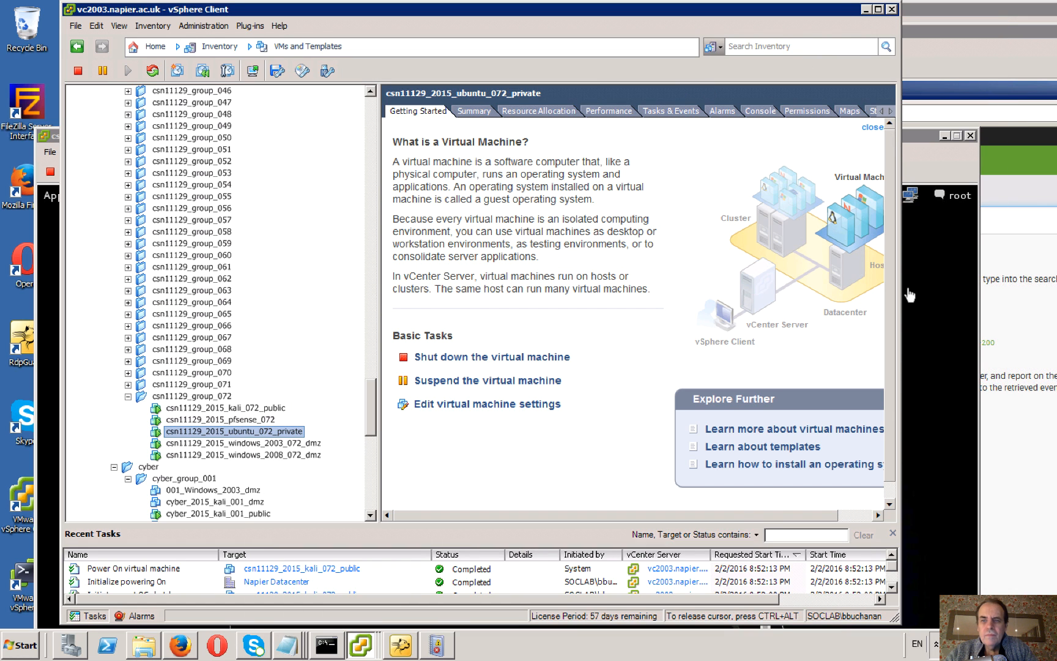
Bring the Windows 2008 and Kali consoles back into view, then open a second Kali terminal and minimize it.
{"action": "left_click", "coordinate": [929, 285]}
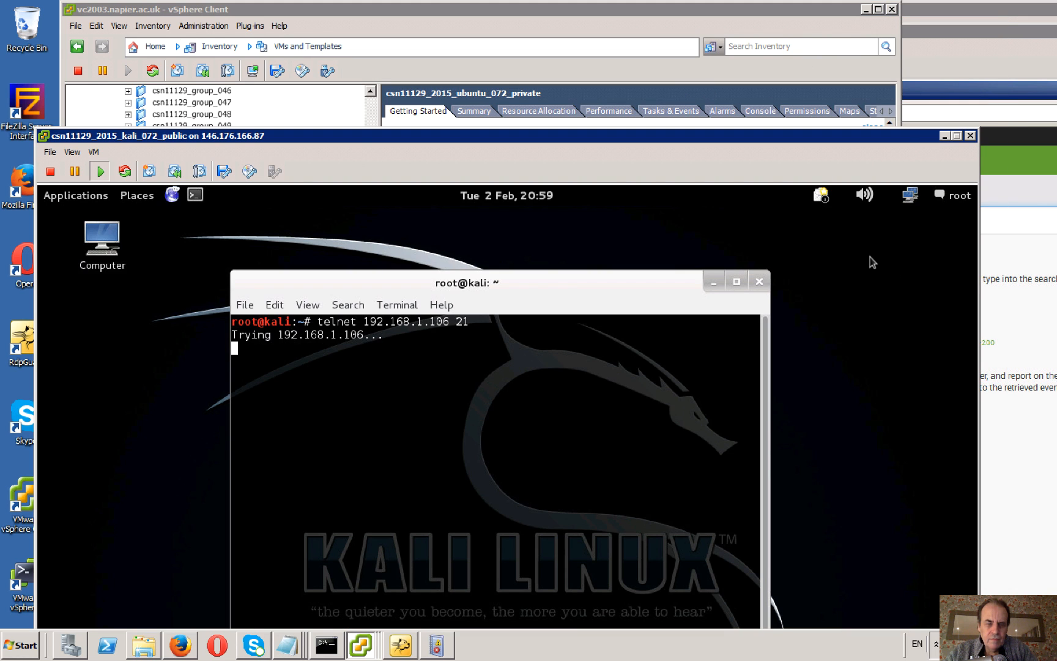
{"action": "left_click", "coordinate": [994, 93]}
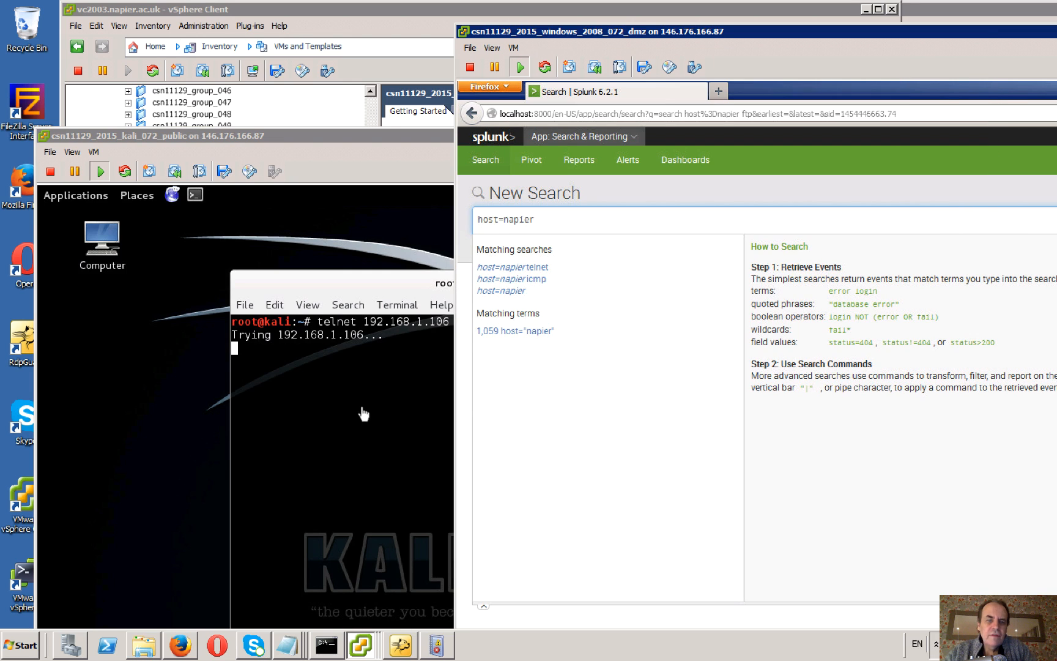
{"action": "left_click", "coordinate": [342, 377]}
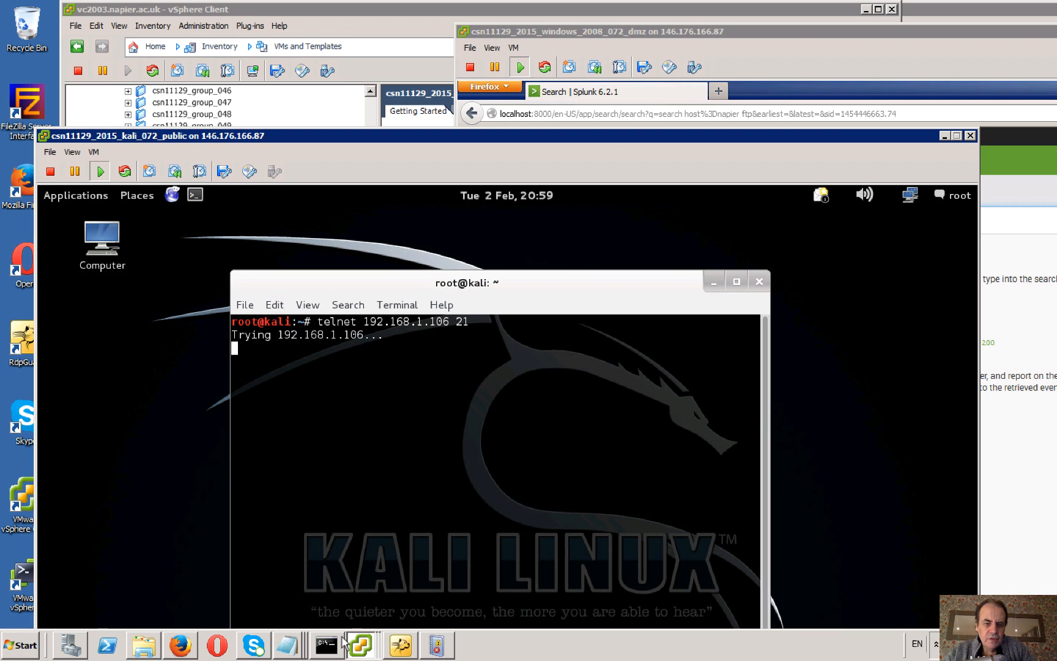
{"action": "left_click", "coordinate": [195, 195]}
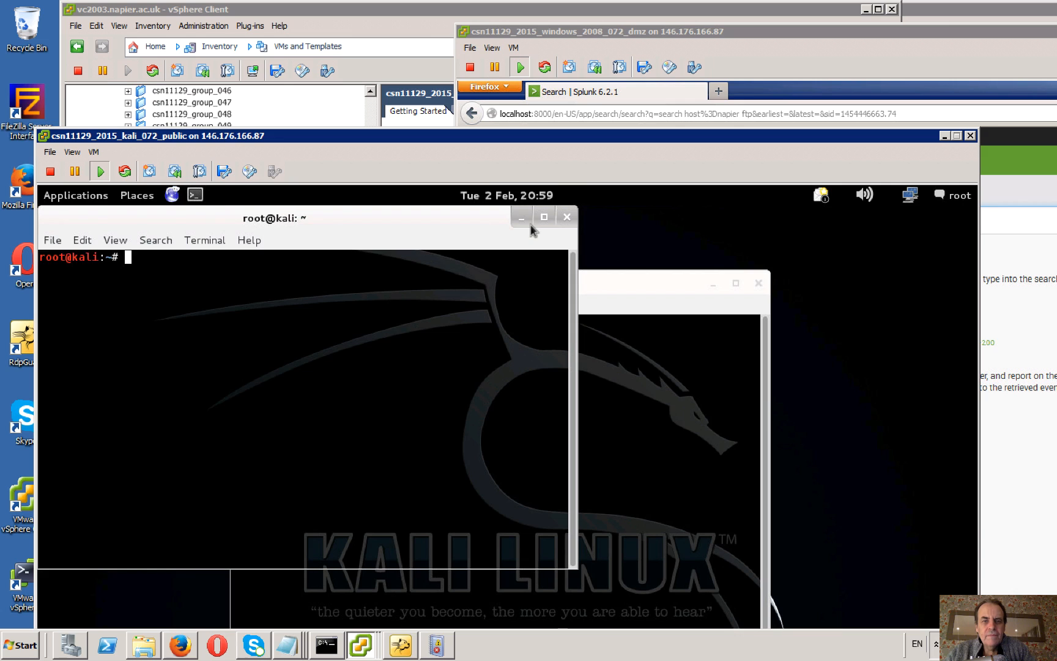
{"action": "left_click", "coordinate": [522, 217]}
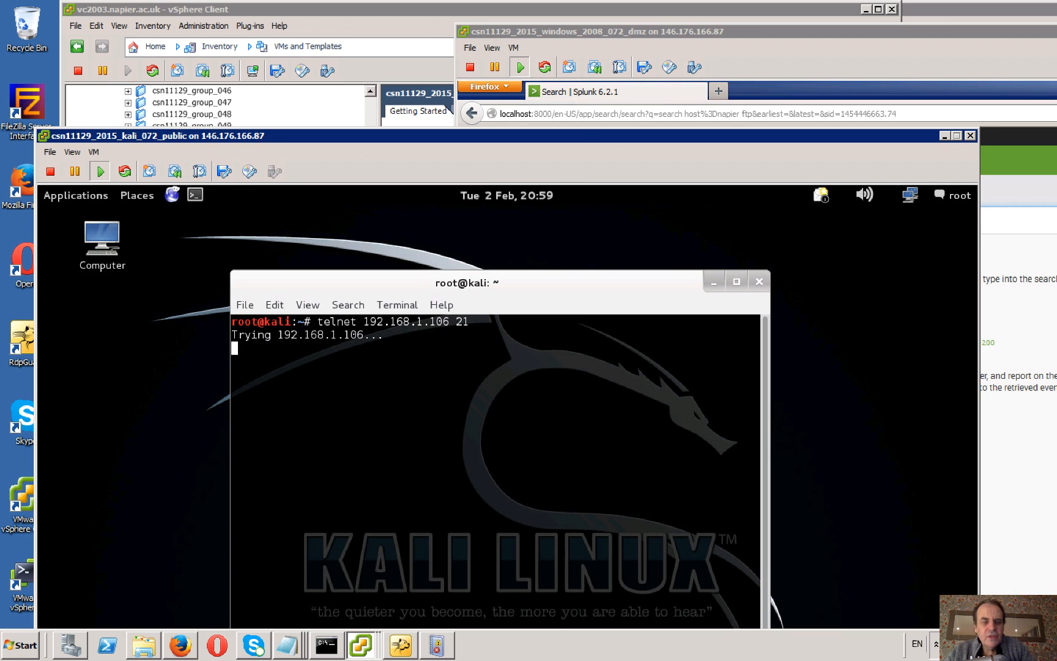
Abort the pending telnet attempt in Kali and edit the recalled command to telnet 10.200.1.106 21 without running it.
{"action": "key", "text": "ctrl+c"}
{"action": "key", "text": "Up"}
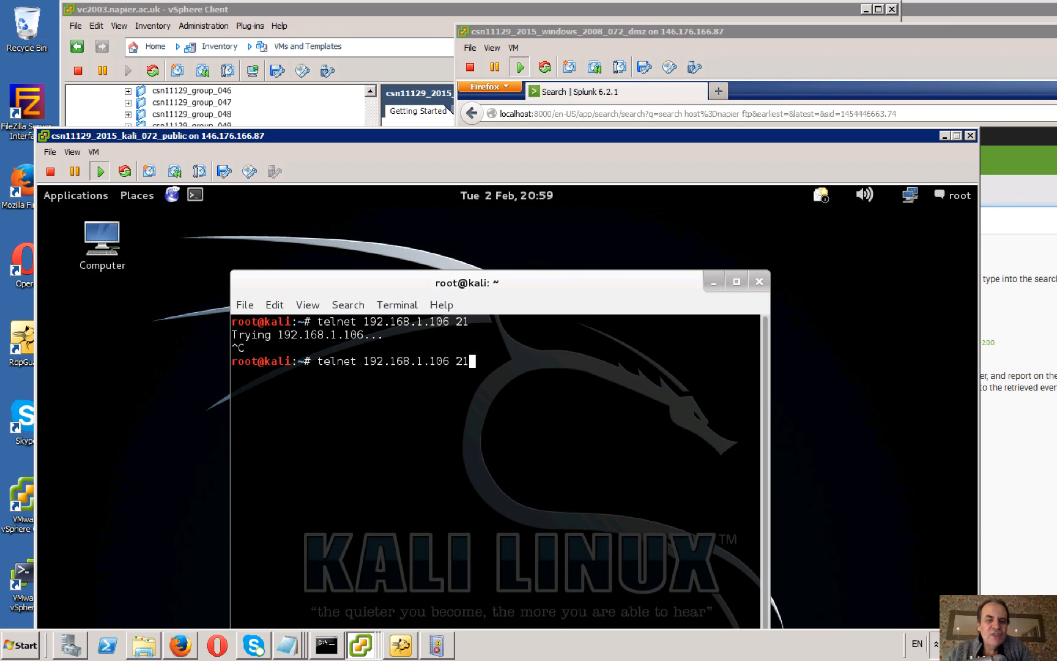
{"action": "key", "text": "Left"}
{"action": "key", "text": "Left"}
{"action": "key", "text": "Left"}
{"action": "key", "text": "Left"}
{"action": "key", "text": "Left"}
{"action": "key", "text": "Left"}
{"action": "key", "text": "Left"}
{"action": "key", "text": "Left"}
{"action": "key", "text": "BackSpace"}
{"action": "key", "text": "BackSpace"}
{"action": "key", "text": "BackSpace"}
{"action": "key", "text": "BackSpace"}
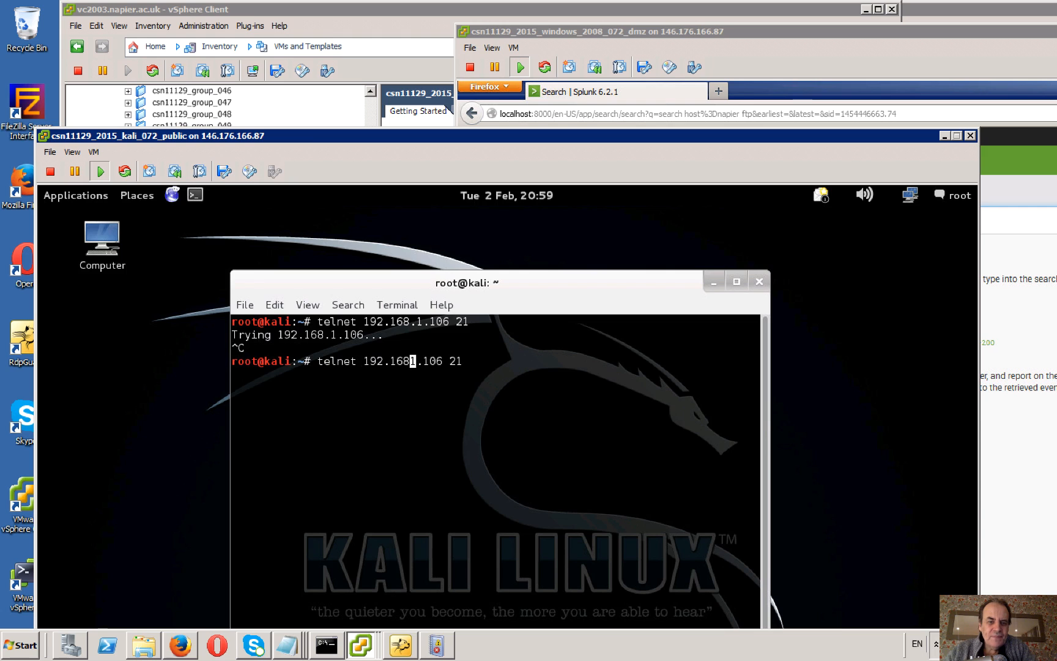
{"action": "key", "text": "BackSpace"}
{"action": "key", "text": "BackSpace"}
{"action": "key", "text": "BackSpace"}
{"action": "key", "text": "BackSpace"}
{"action": "type", "text": "10."}
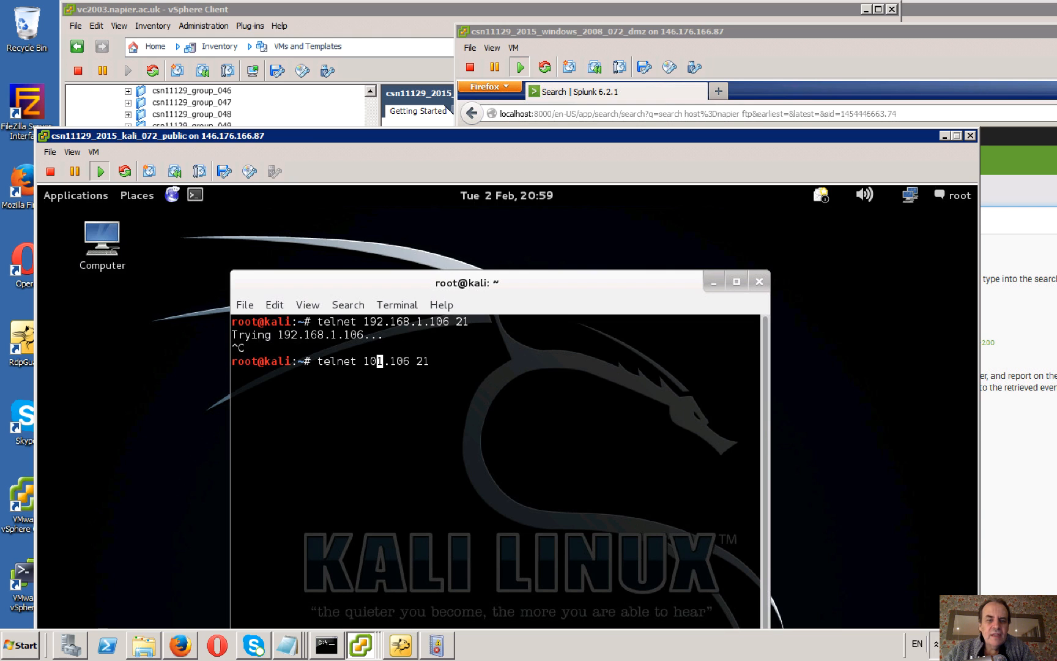
{"action": "type", "text": "200."}
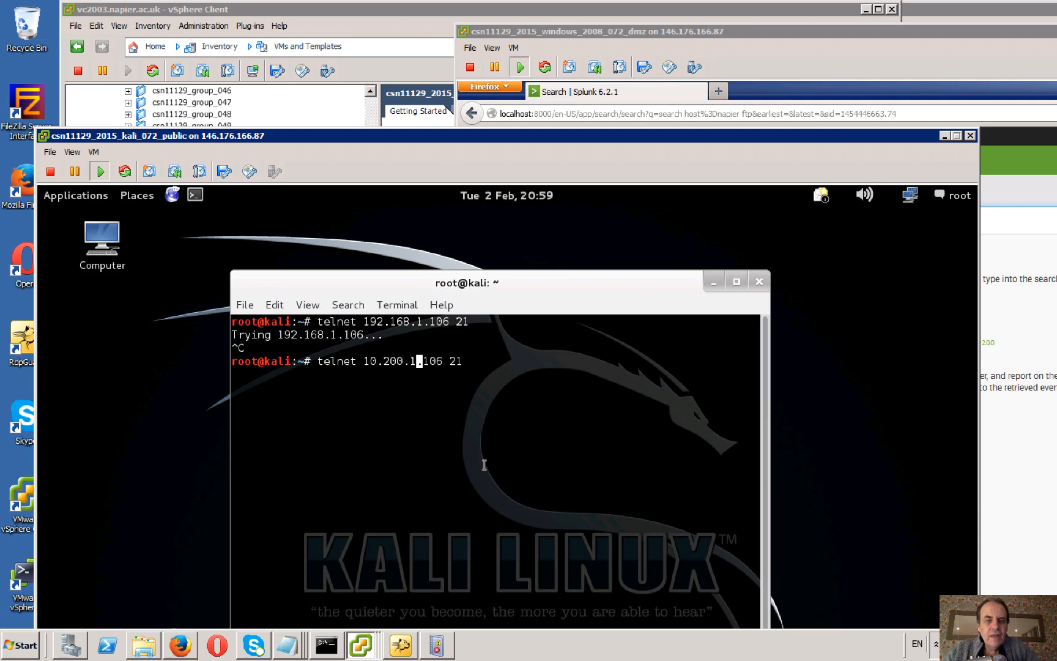
Try to bring up the already open pfSense console, move the Kali console aside and return to vSphere Client.
{"action": "left_click", "coordinate": [374, 652]}
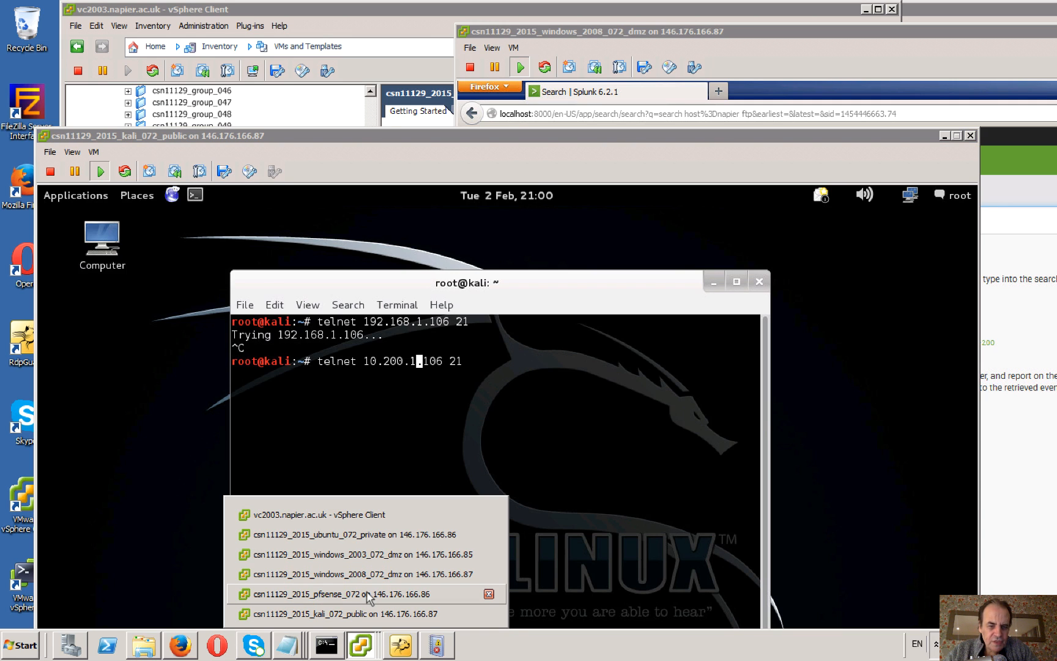
{"action": "left_click", "coordinate": [367, 593]}
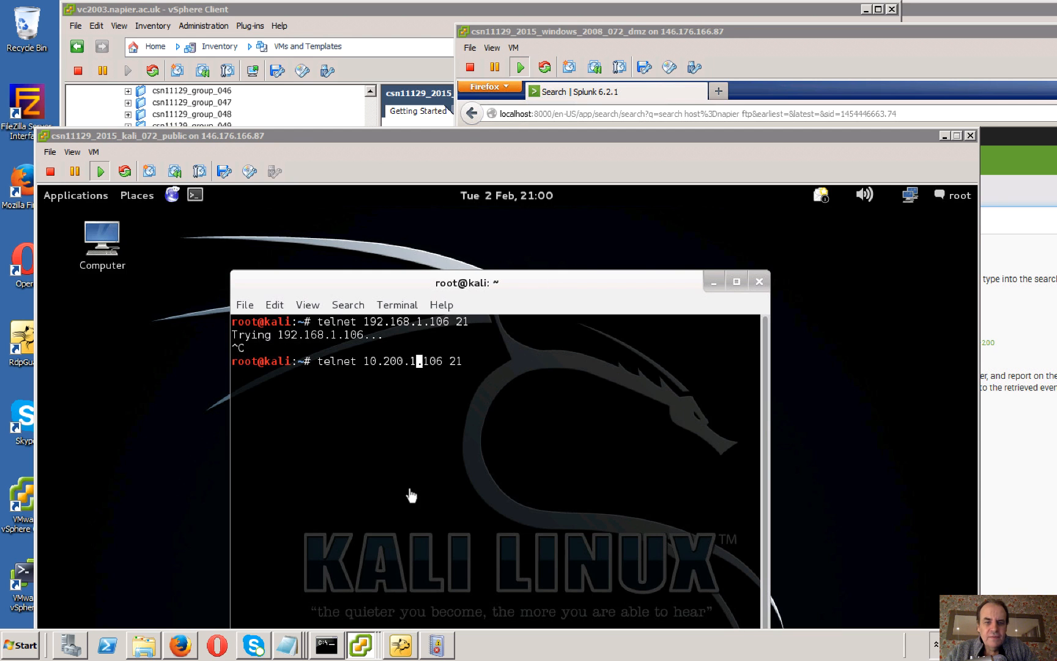
{"action": "left_click_drag", "start_coordinate": [475, 142], "coordinate": [656, 75]}
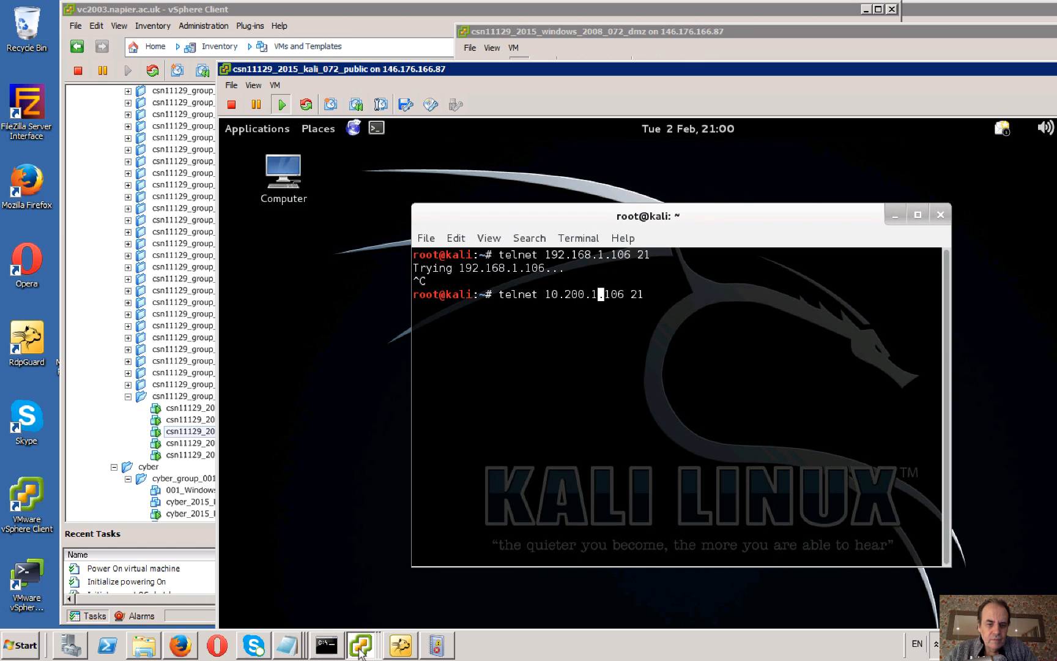
{"action": "left_click", "coordinate": [360, 652]}
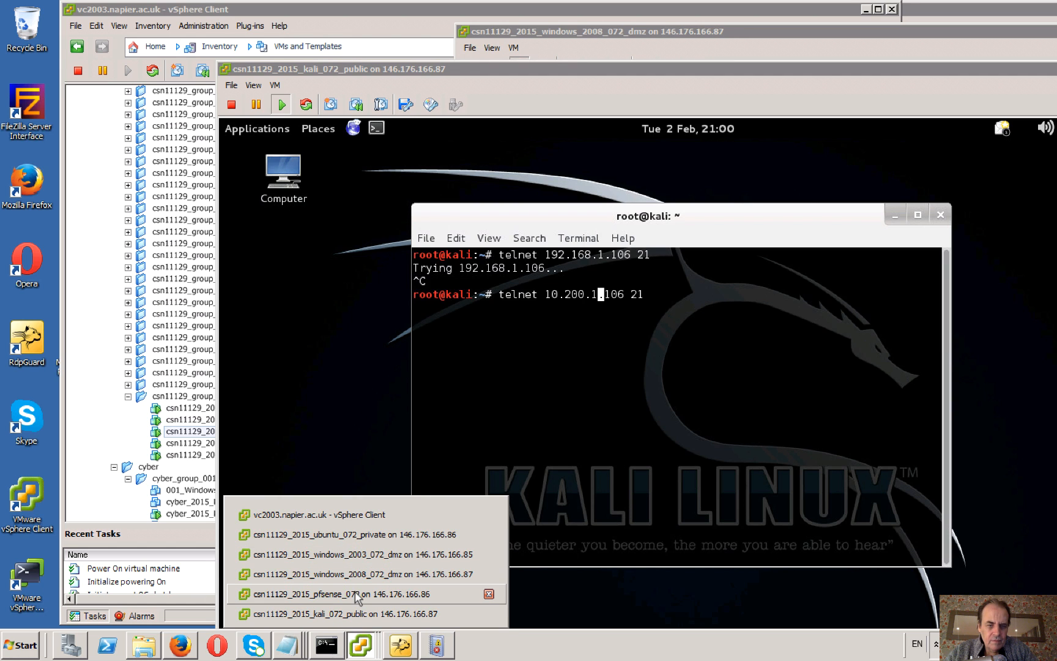
{"action": "left_click", "coordinate": [187, 432]}
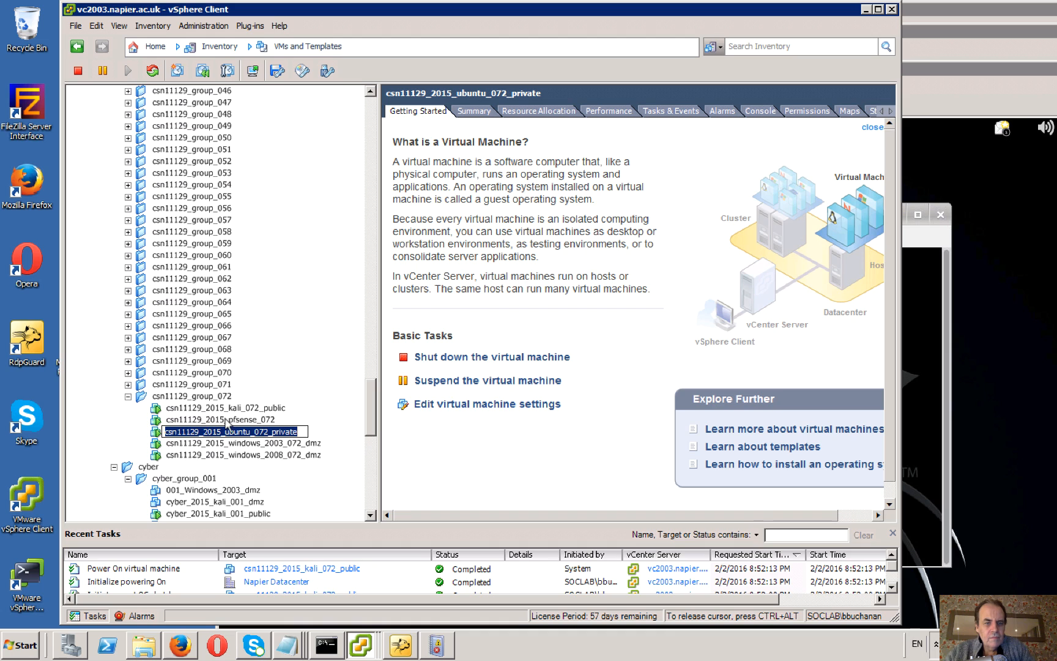
Try to open the csn11129_2015_pfsense_072 console from the inventory and close its existing console window.
{"action": "left_click", "coordinate": [226, 420]}
{"action": "right_click", "coordinate": [266, 419]}
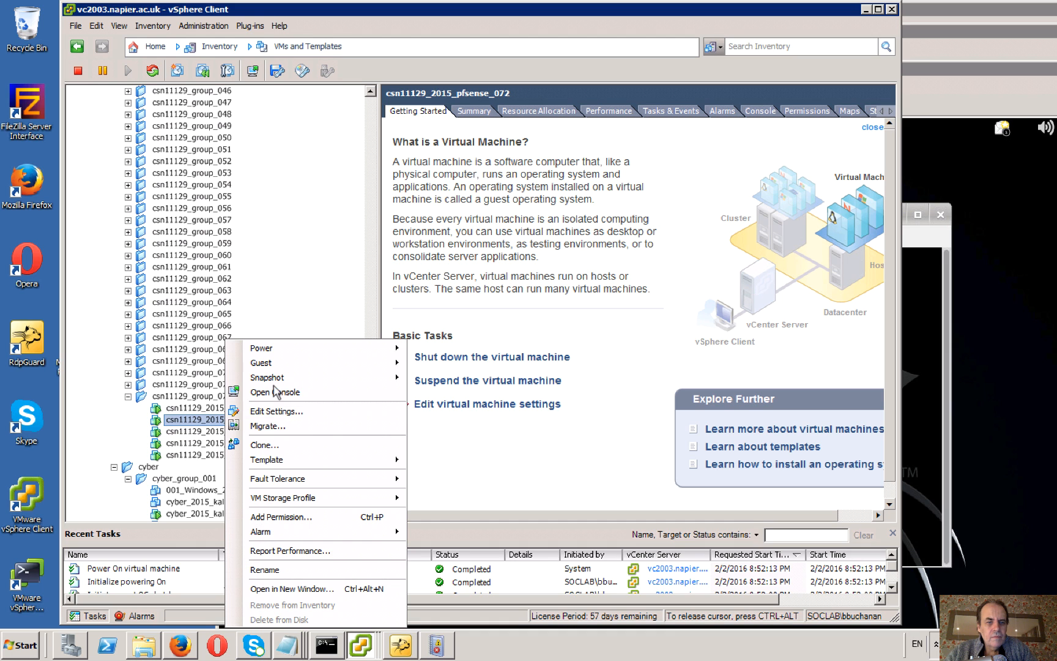
{"action": "left_click", "coordinate": [275, 392]}
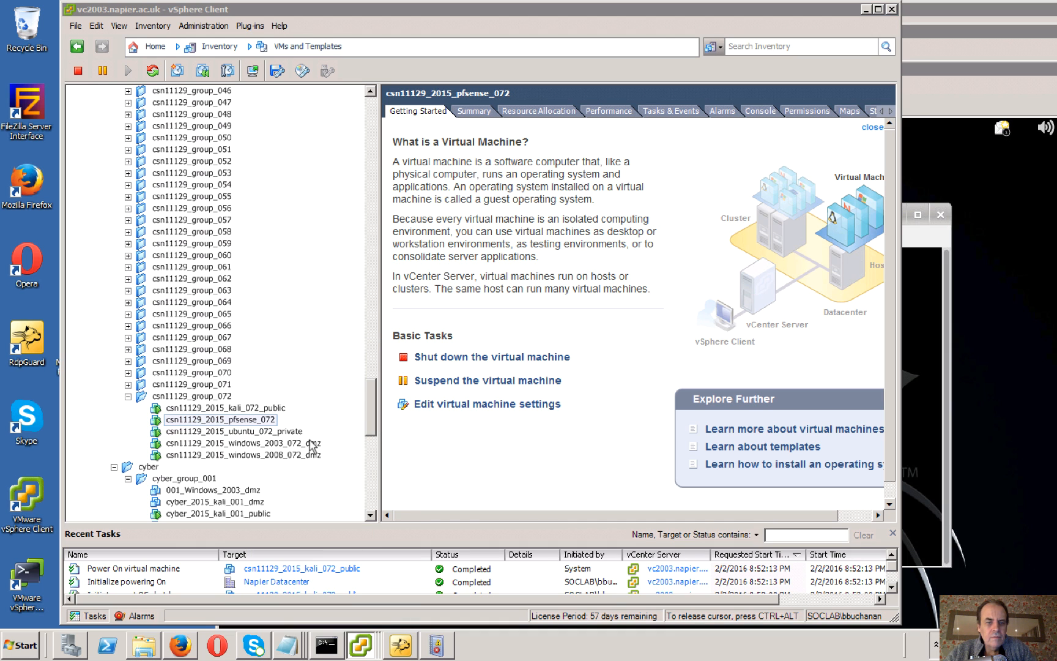
{"action": "left_click", "coordinate": [360, 647]}
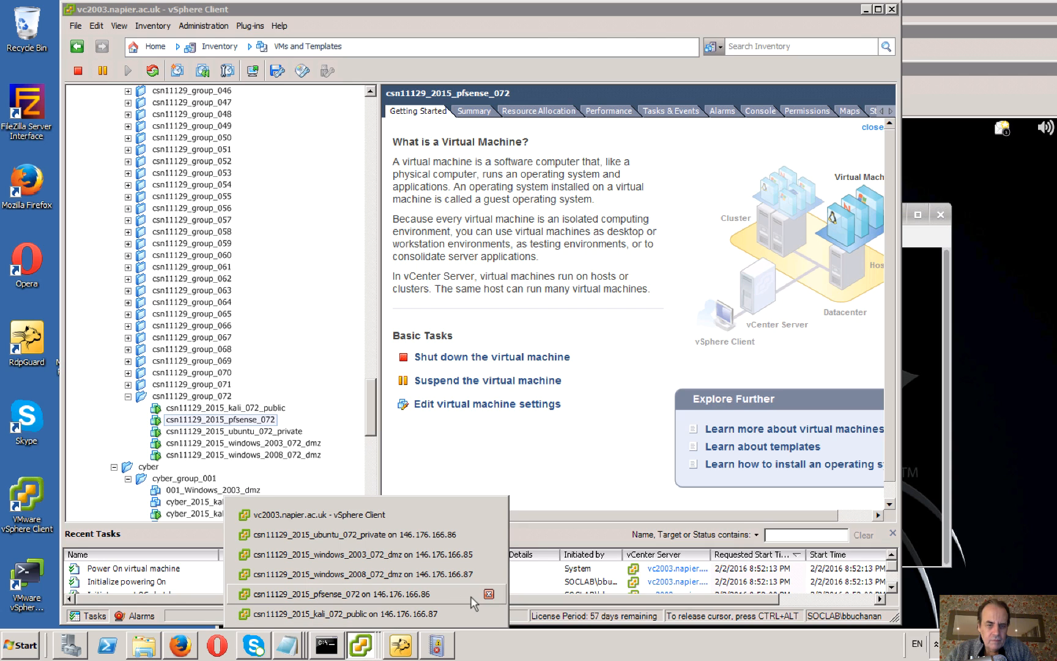
{"action": "left_click", "coordinate": [489, 594]}
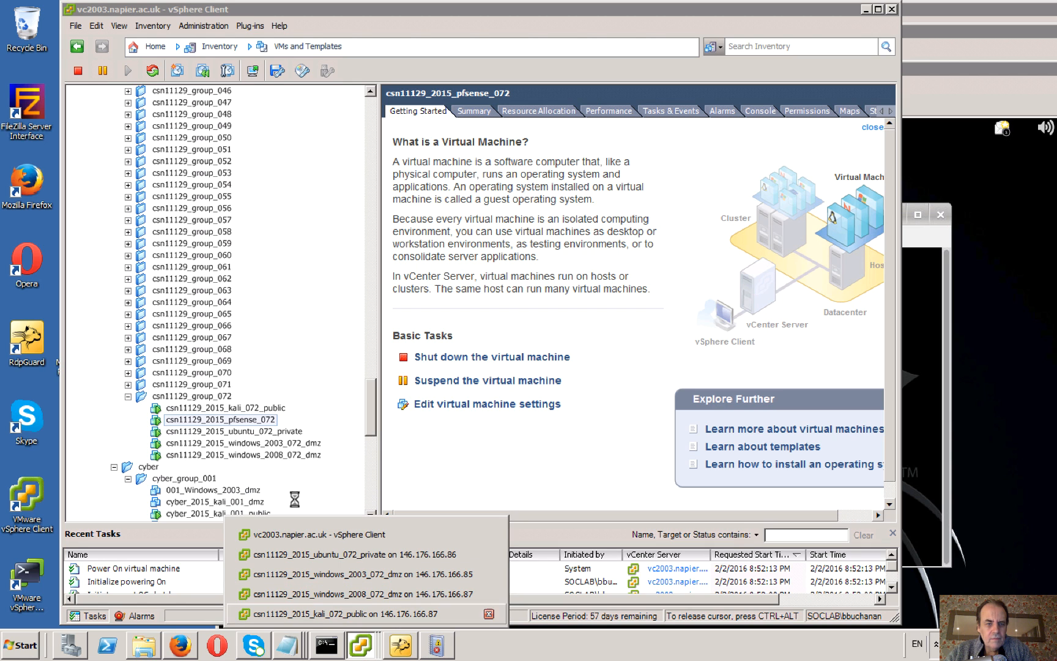
Reopen the csn11129_2015_pfsense_072 console, move it into view and check the WAN address in its menu, then release the cursor.
{"action": "right_click", "coordinate": [257, 421]}
{"action": "left_click", "coordinate": [325, 394]}
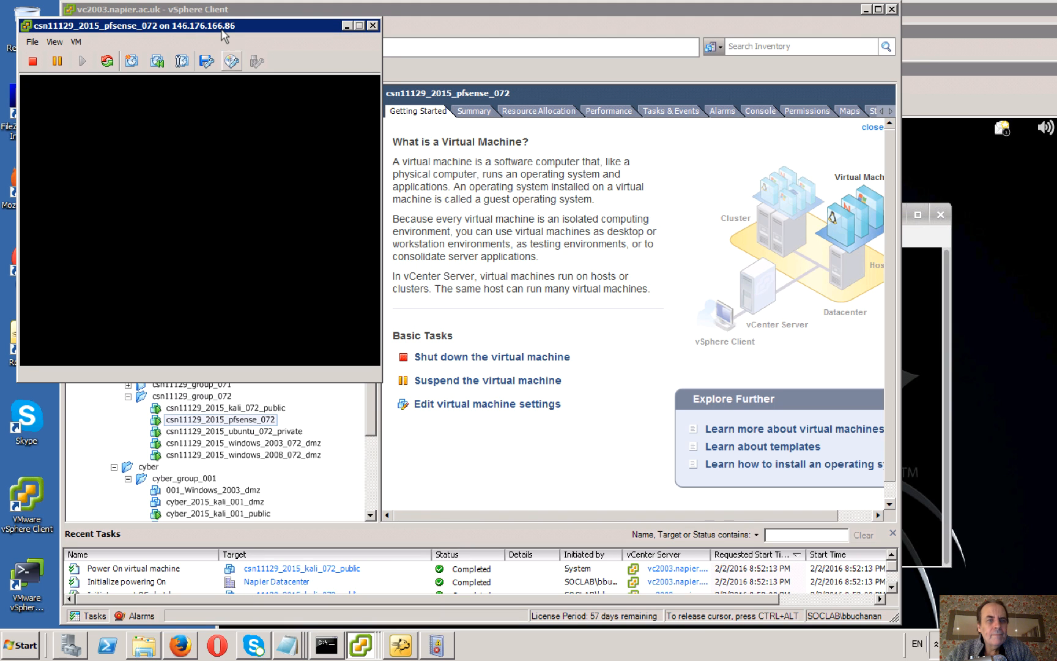
{"action": "left_click_drag", "start_coordinate": [224, 29], "coordinate": [377, 122]}
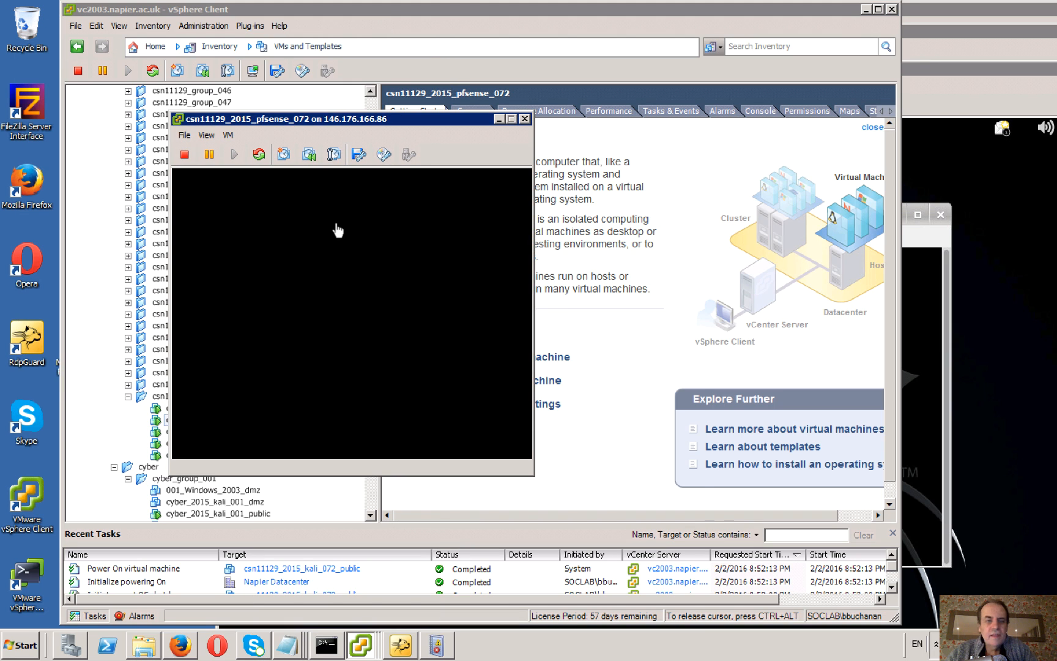
{"action": "left_click", "coordinate": [360, 269]}
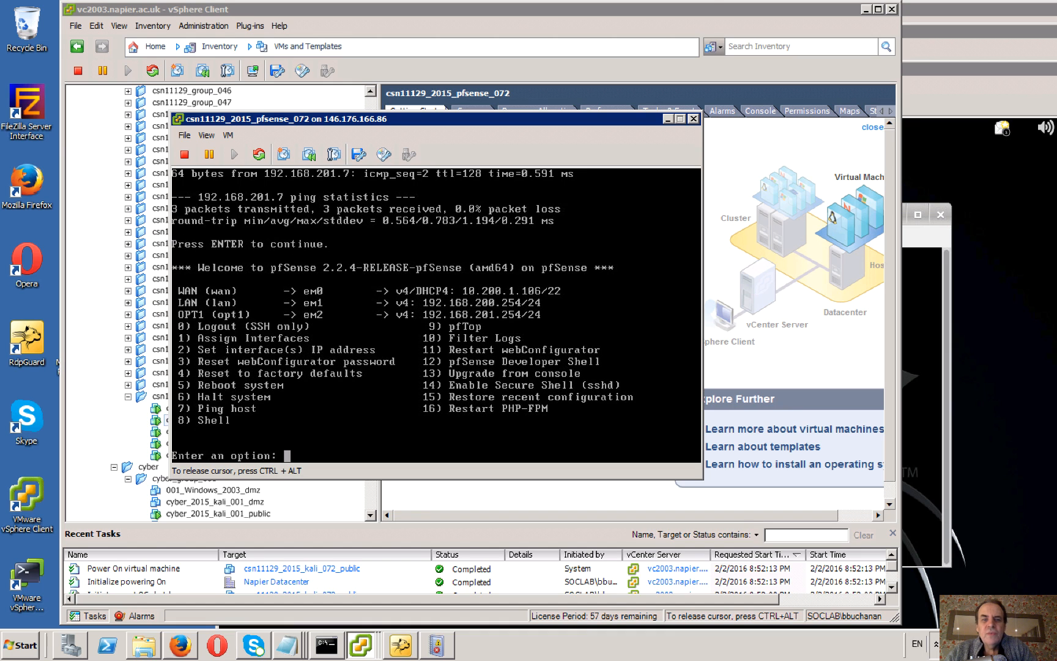
{"action": "key", "text": "ctrl+alt"}
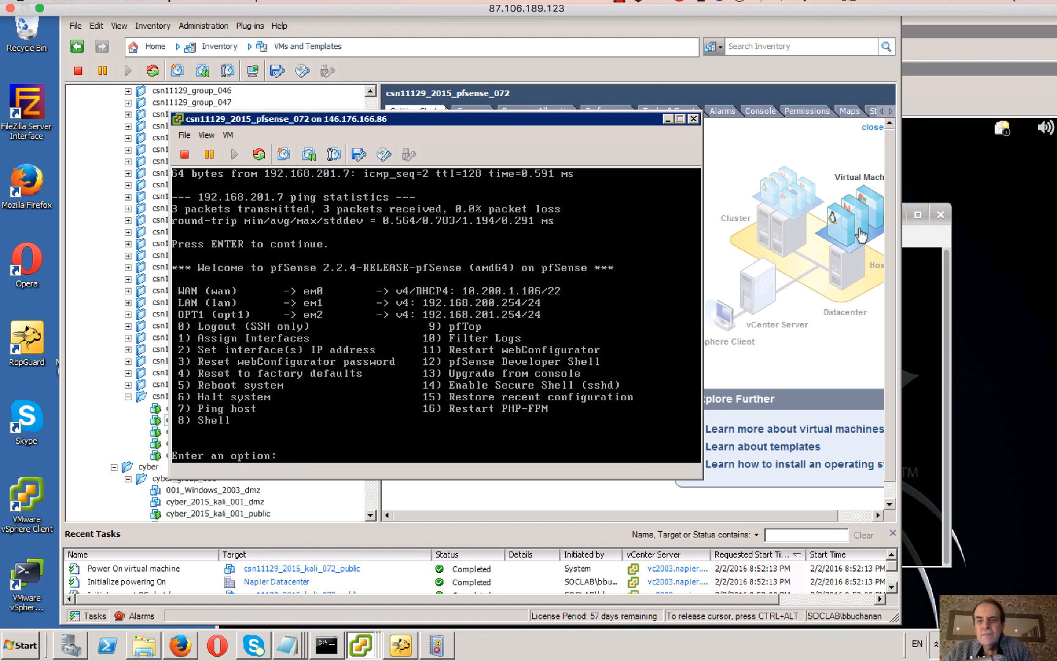
Return to the Kali console and run the prepared telnet 10.200.1.106 21 command.
{"action": "left_click", "coordinate": [920, 329]}
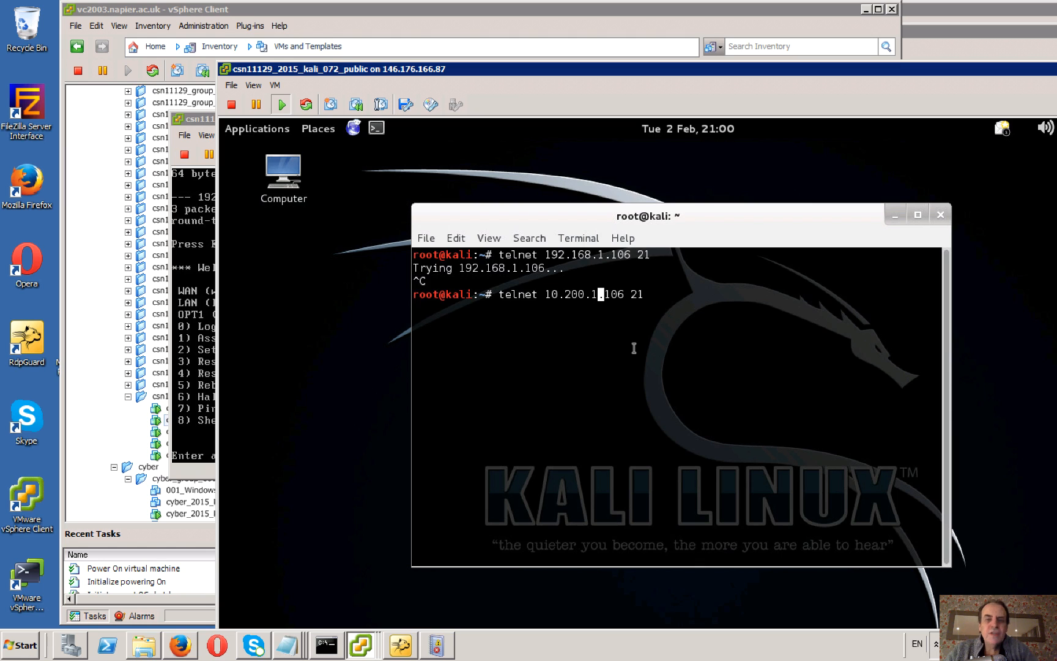
{"action": "key", "text": "Return"}
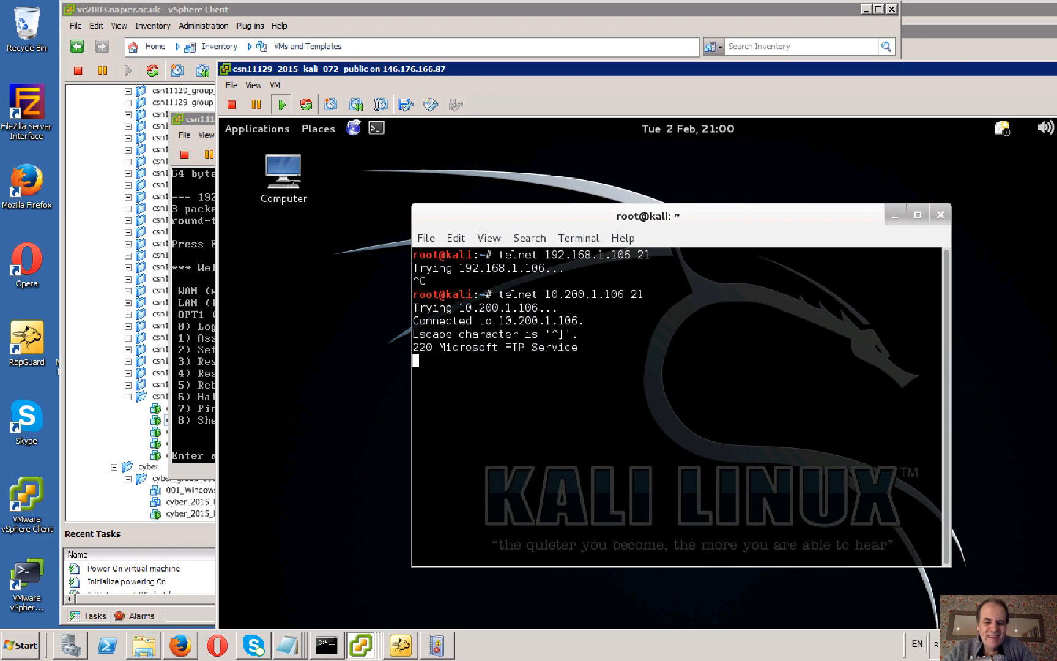
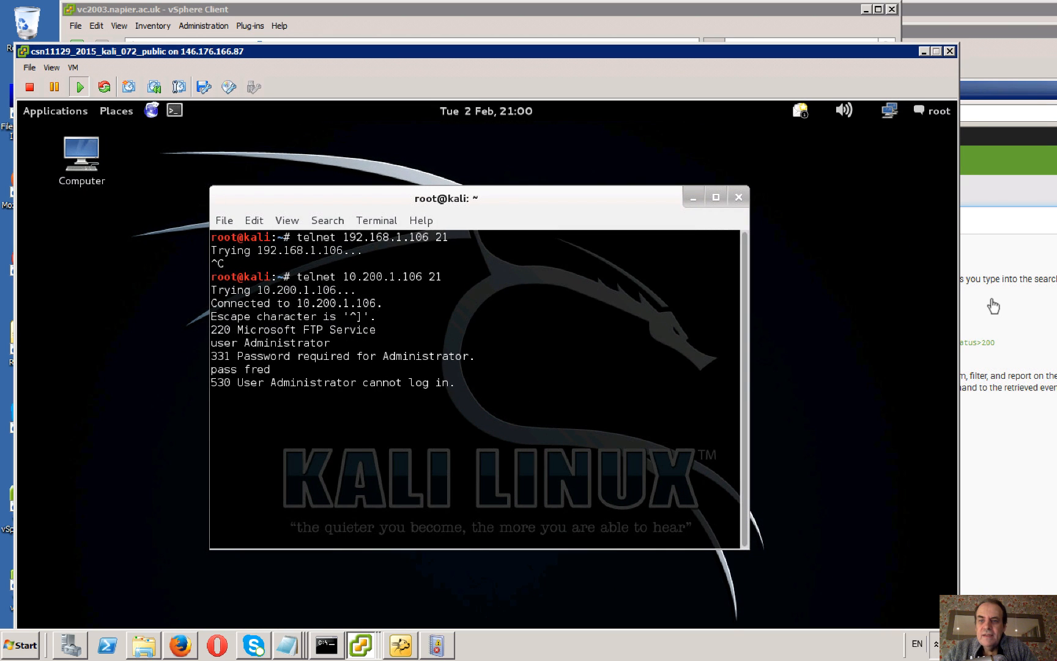
Switch to the Windows 2008 DMZ console, run the Splunk search host=napier to check for FTP alerts, and return to the Kali console.
{"action": "left_click", "coordinate": [994, 303]}
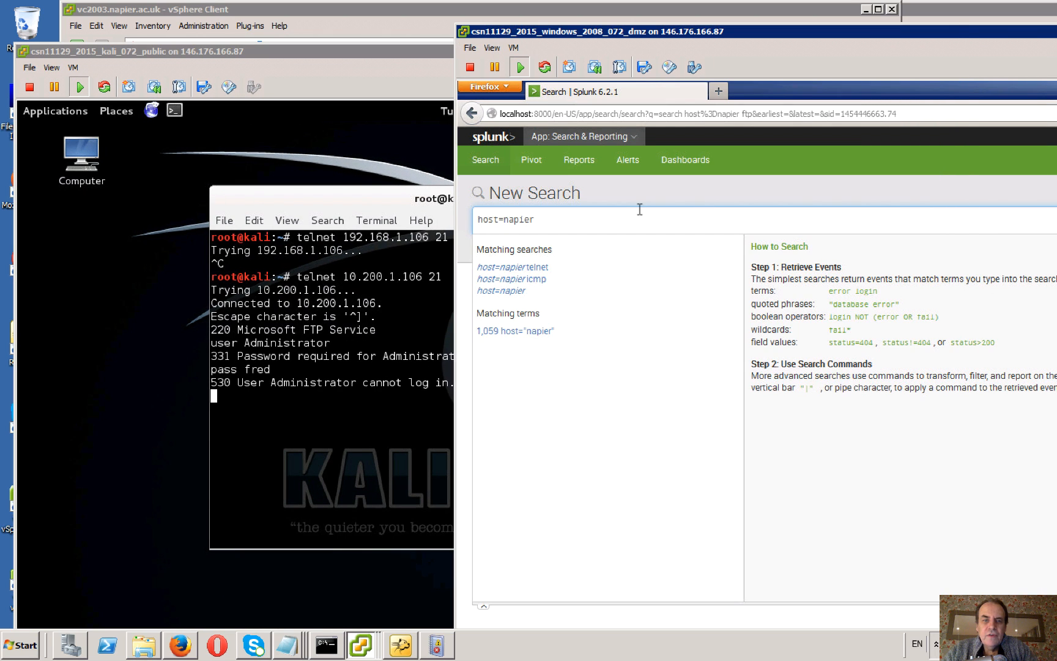
{"action": "key", "text": "Return"}
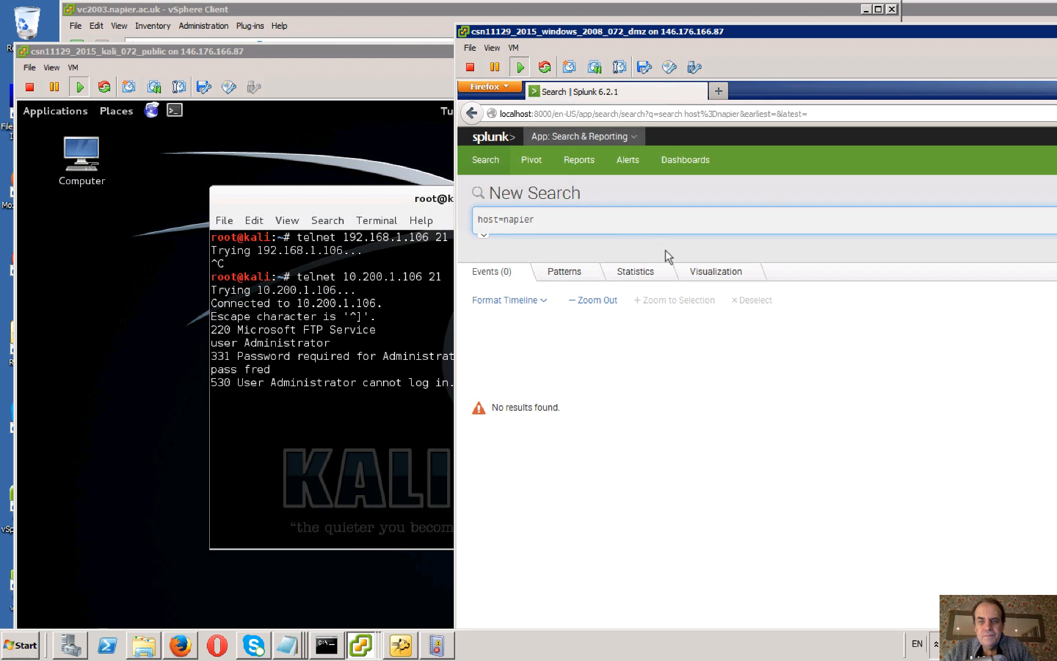
{"action": "left_click", "coordinate": [595, 223]}
{"action": "key", "text": "Return"}
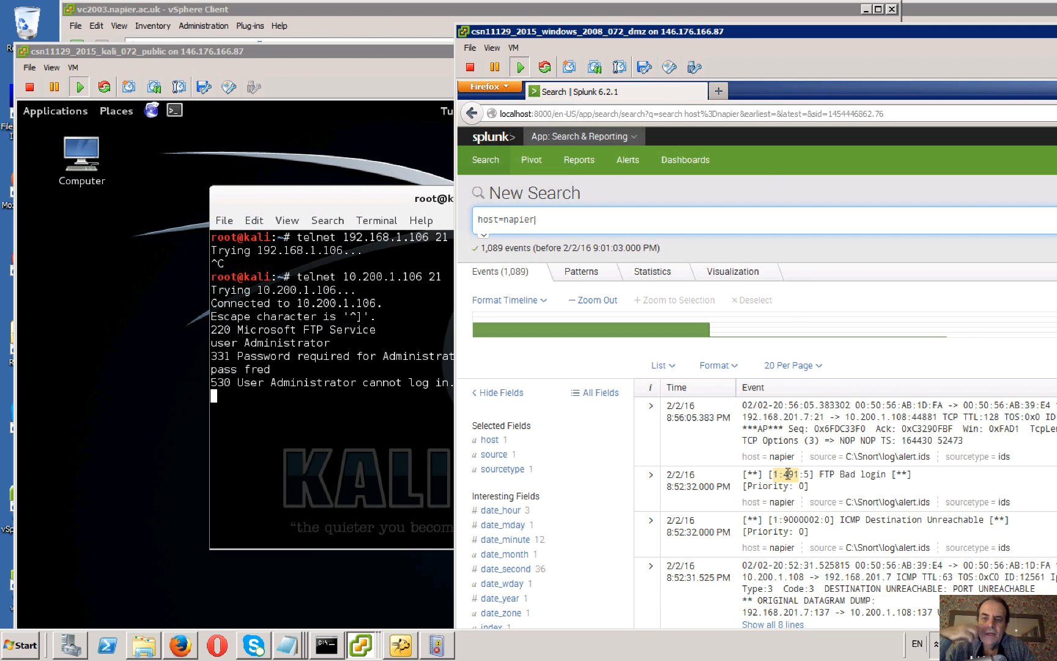
{"action": "left_click", "coordinate": [351, 441]}
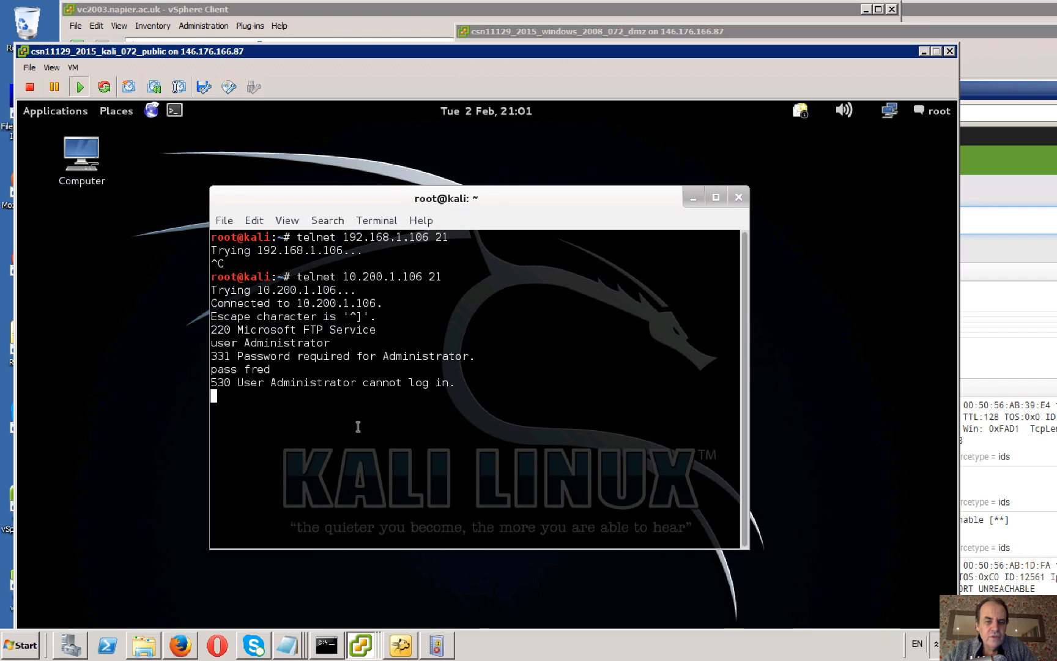
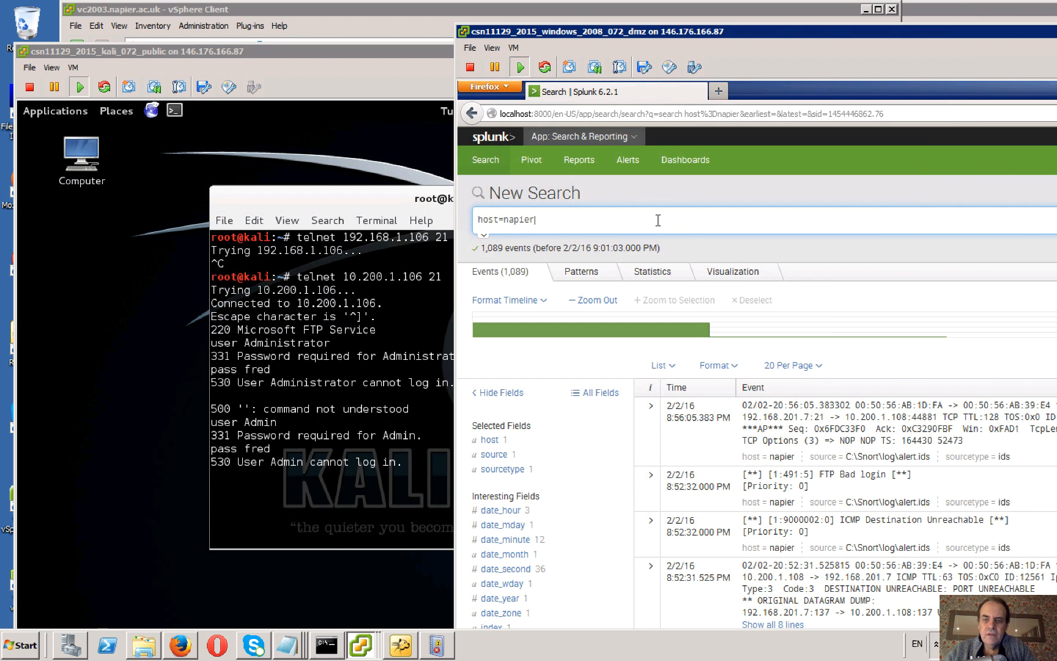
Rerun the Splunk search host=napier to check for new alerts from the latest FTP login attempt.
{"action": "key", "text": "Return"}
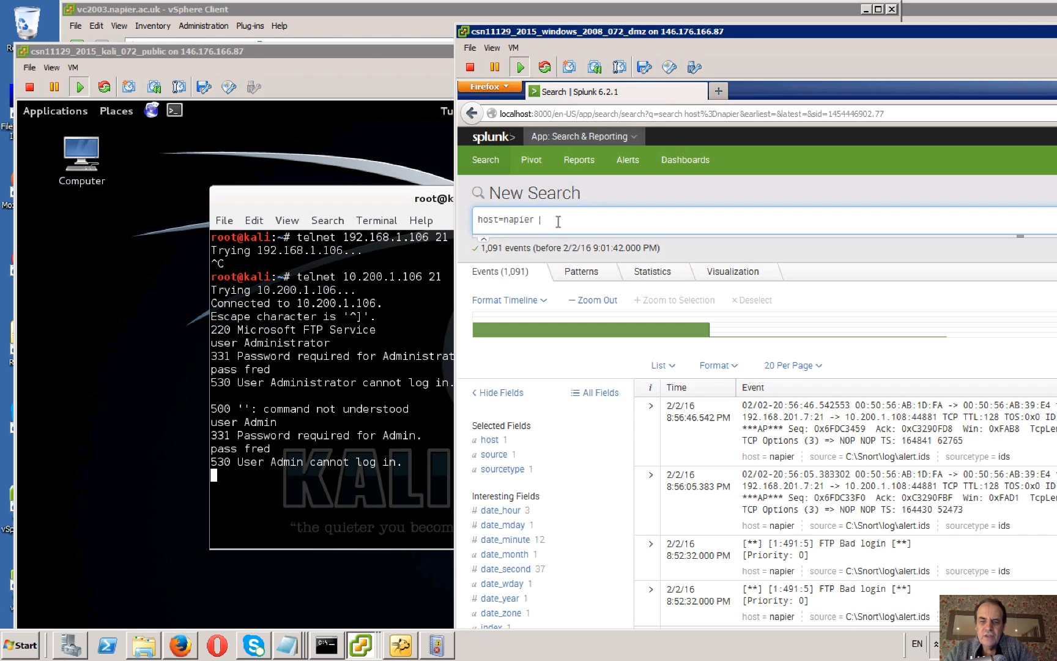
{"action": "type", "text": "f"}
{"action": "key", "text": "BackSpace"}
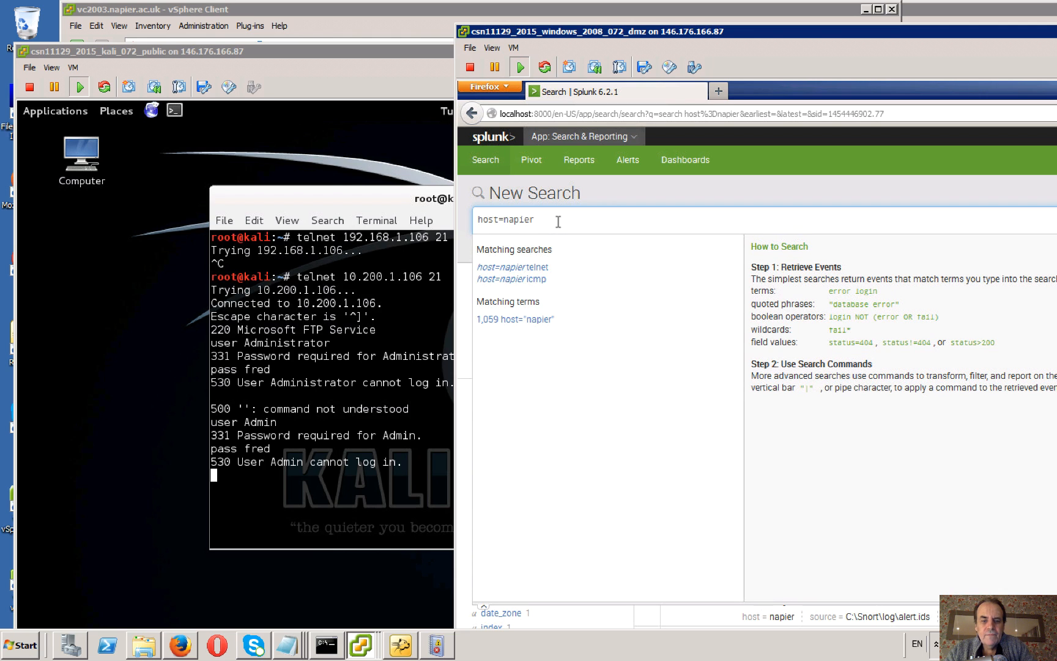
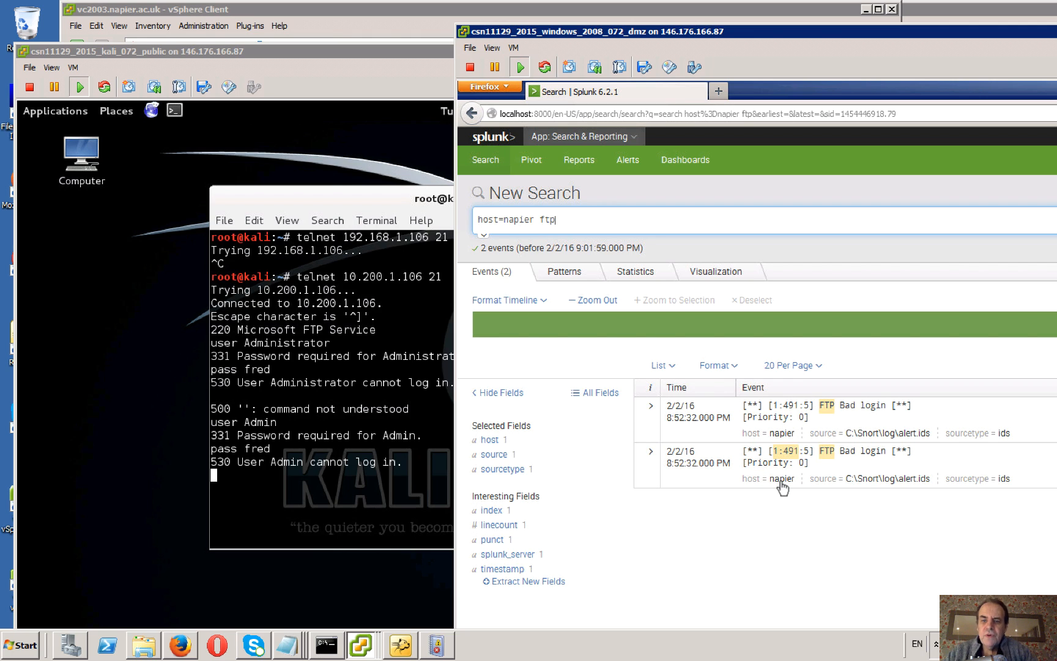
Inspect the field details of the first FTP Bad login event in the Splunk results.
{"action": "left_click", "coordinate": [652, 409]}
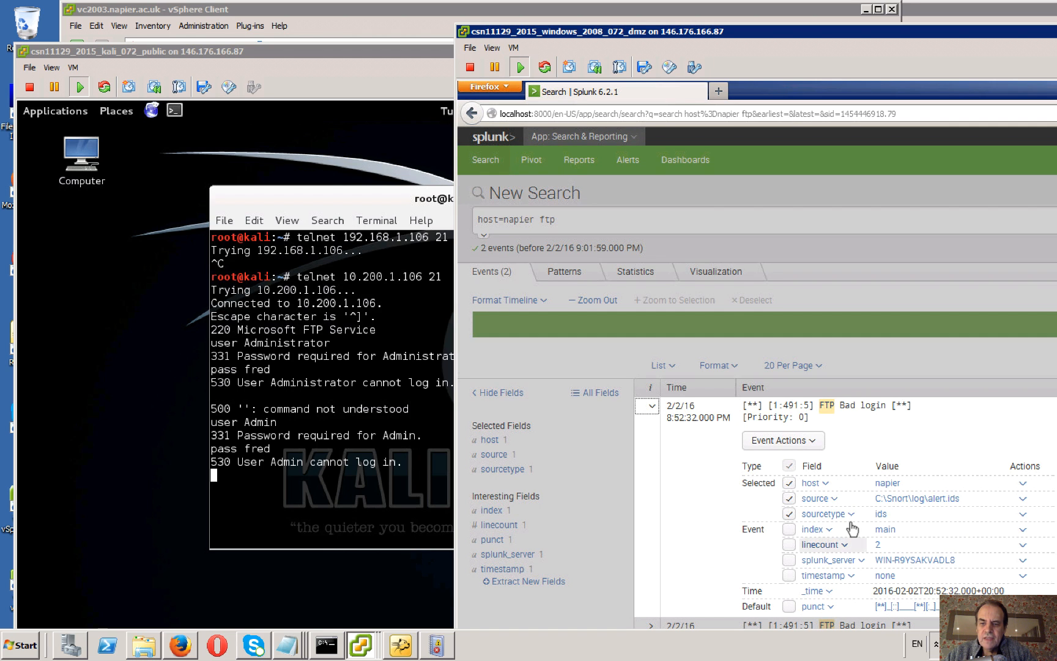
{"action": "left_click", "coordinate": [575, 339]}
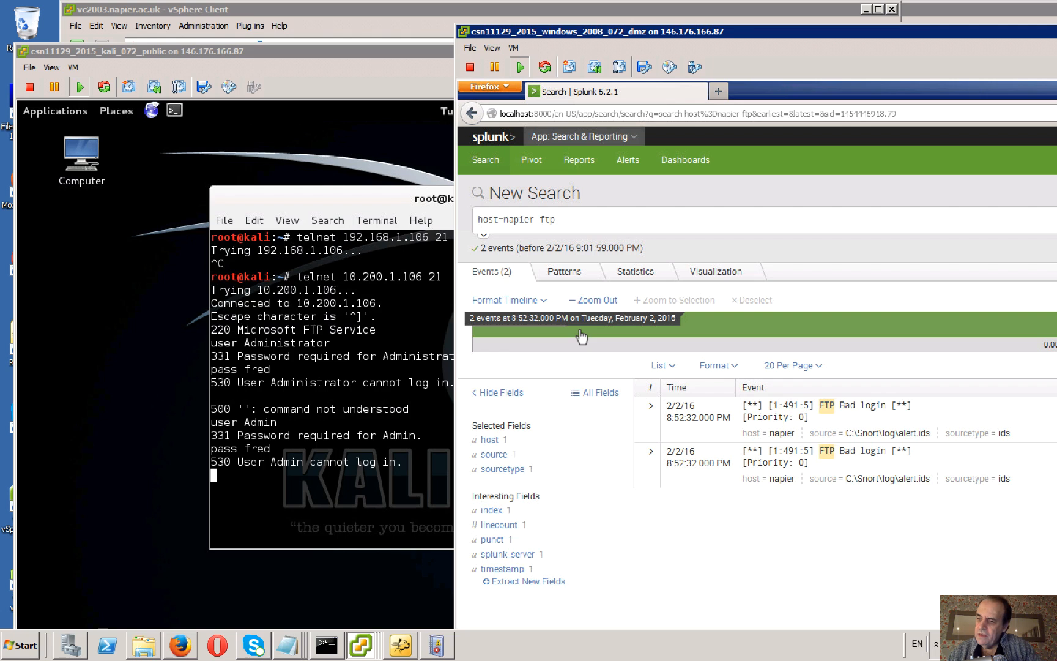
Close the telnet terminal on the Kali machine, open a new terminal and ping 10.200.1.106.
{"action": "left_click", "coordinate": [348, 482]}
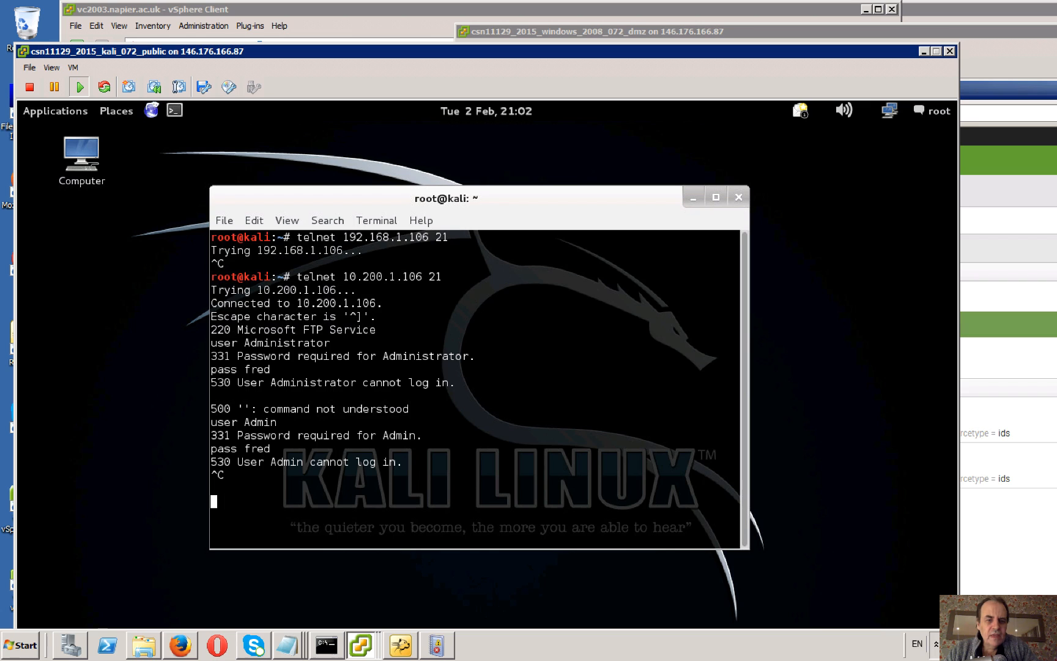
{"action": "left_click", "coordinate": [738, 197]}
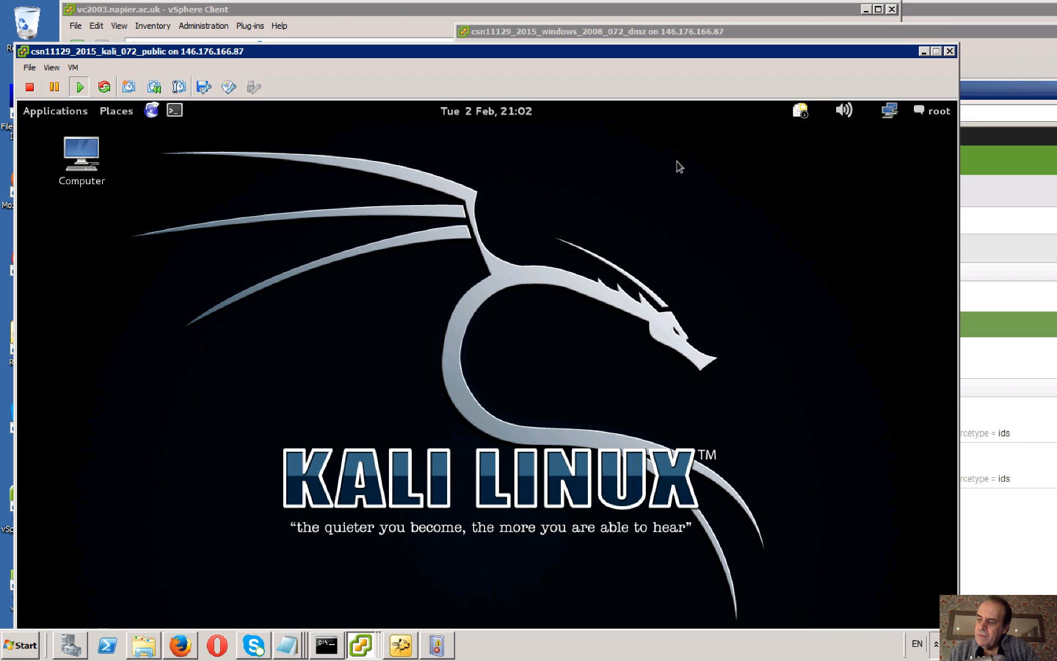
{"action": "left_click", "coordinate": [175, 110]}
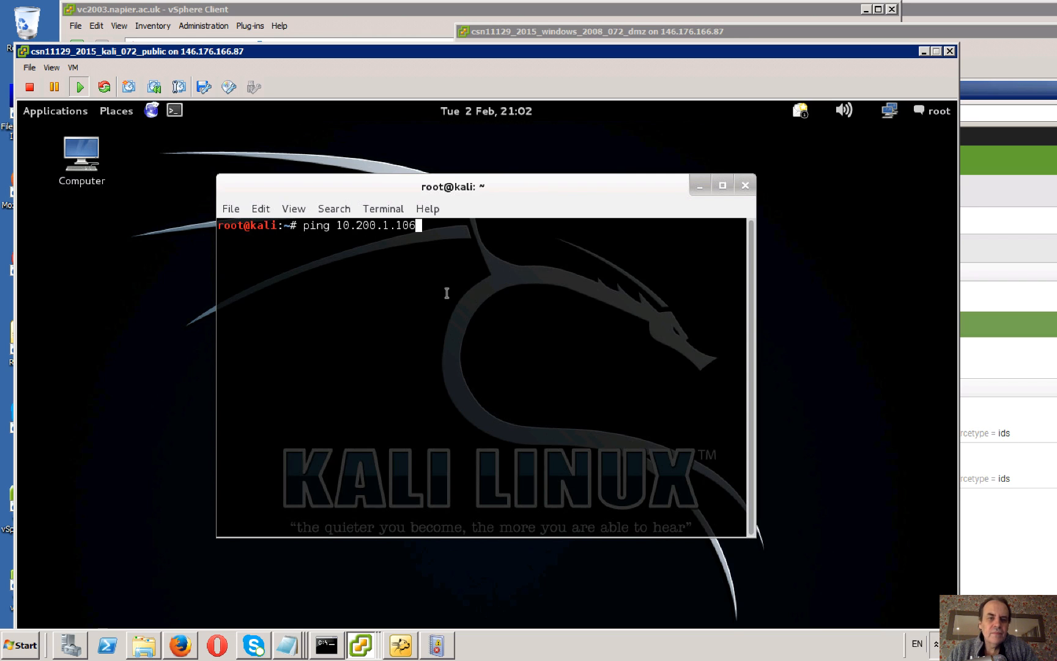
{"action": "key", "text": "Return"}
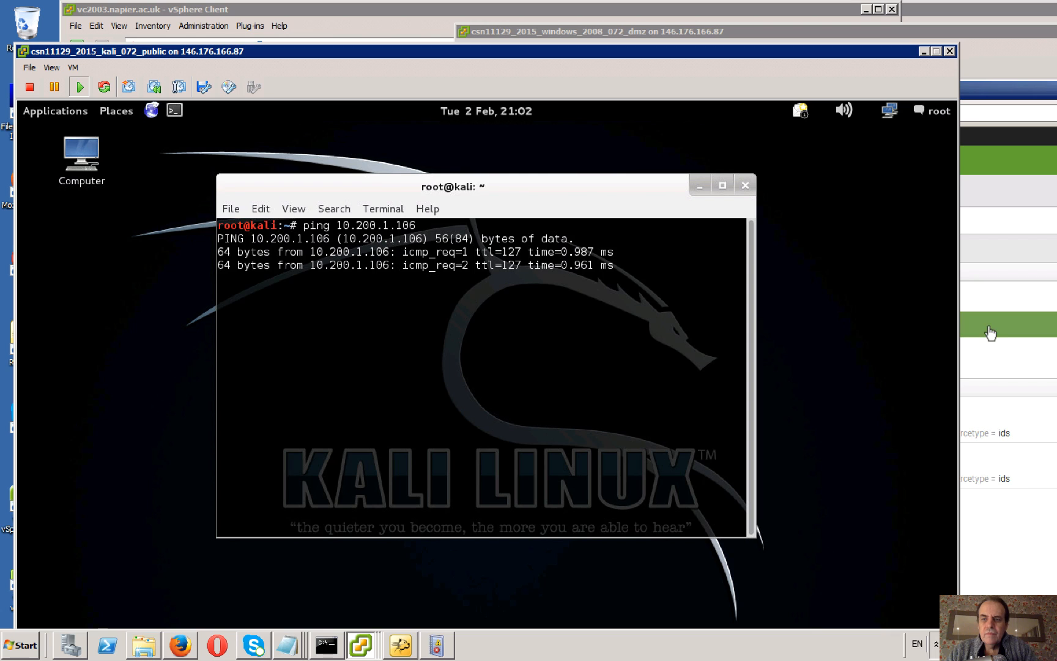
In Splunk on the Windows 2008 machine, search for host=napier icmp and rerun the search to refresh the alerts.
{"action": "left_click", "coordinate": [990, 332]}
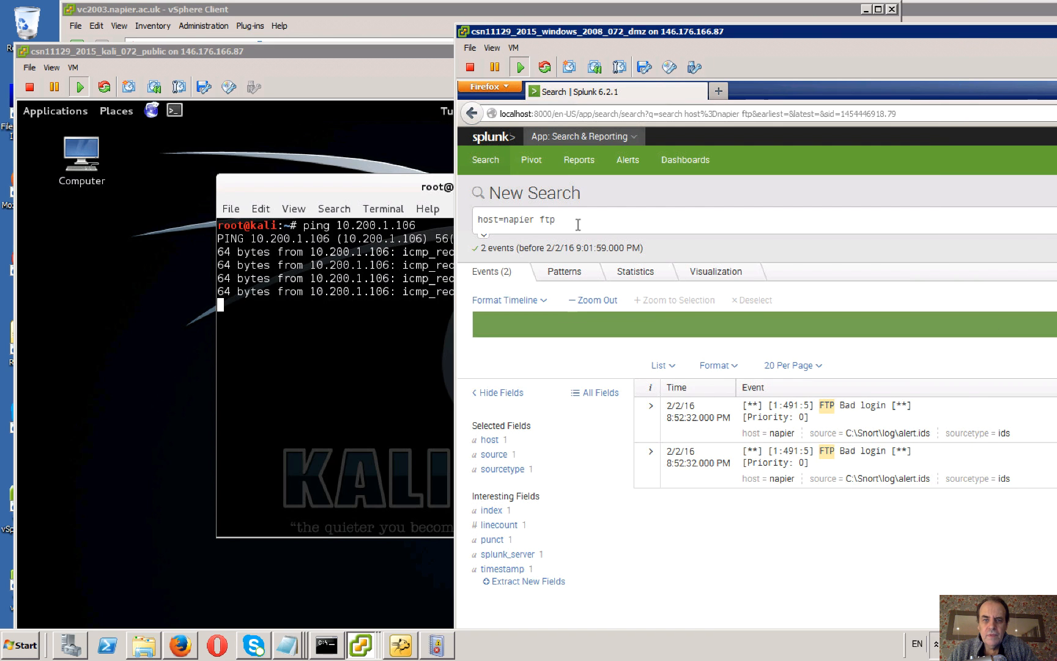
{"action": "left_click", "coordinate": [569, 222]}
{"action": "key", "text": "BackSpace"}
{"action": "key", "text": "BackSpace"}
{"action": "key", "text": "BackSpace"}
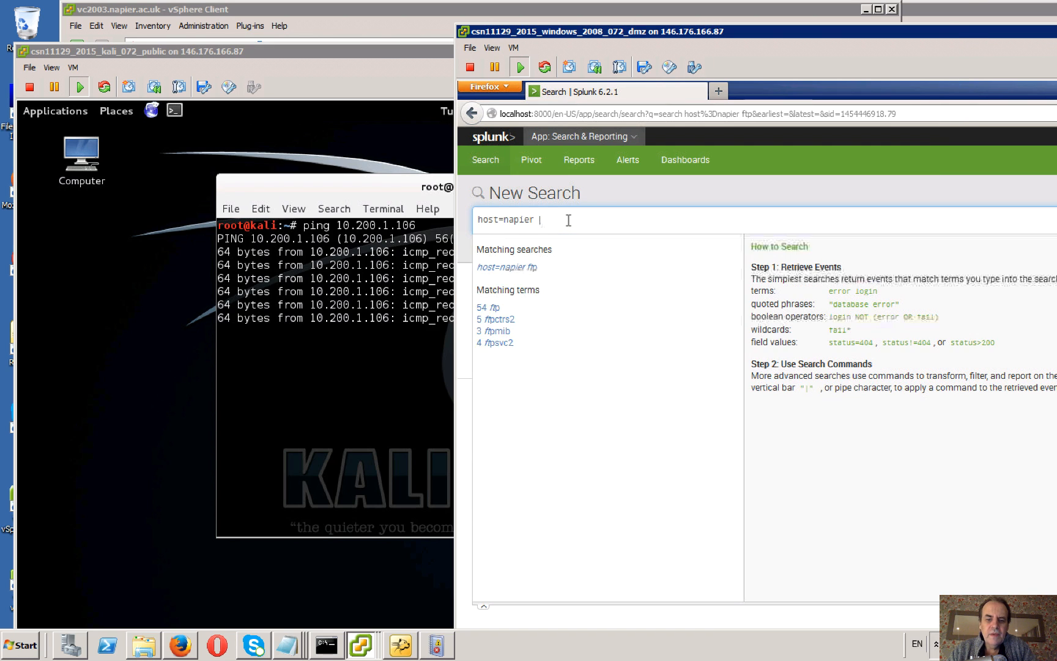
{"action": "key", "text": "Return"}
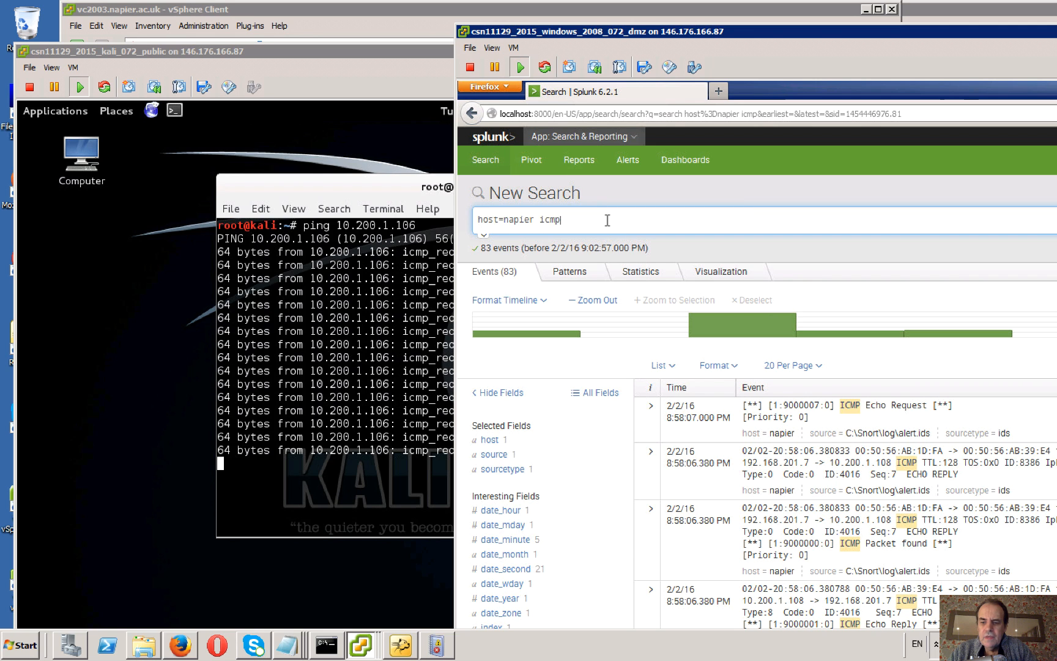
{"action": "key", "text": "Return"}
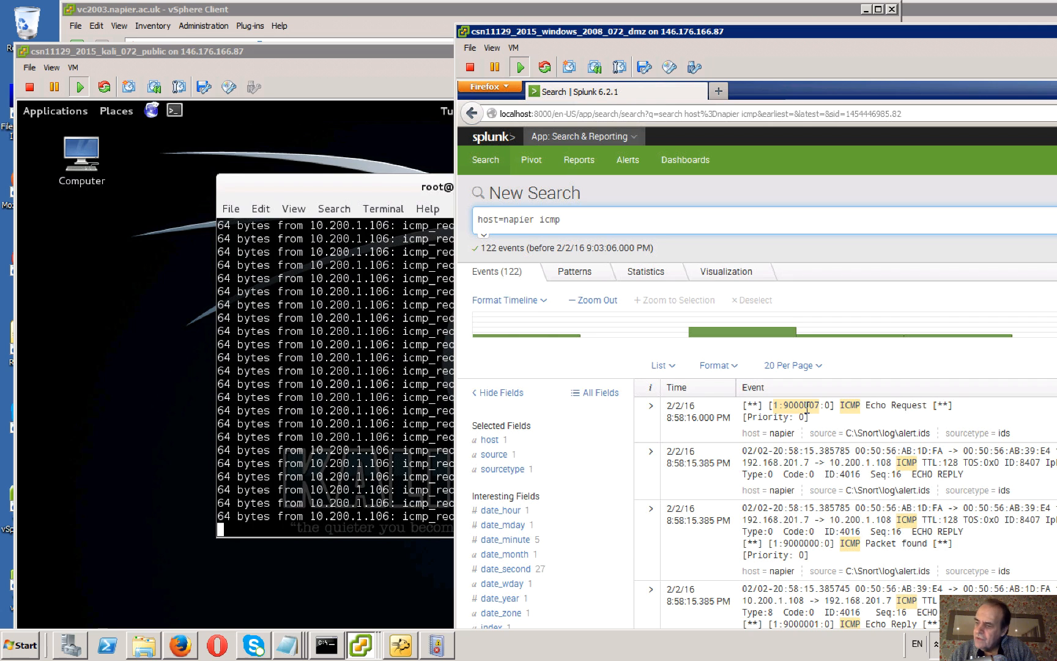
Stop the running ping in the Kali terminal and return to the Windows 2008 machine.
{"action": "left_click", "coordinate": [386, 410]}
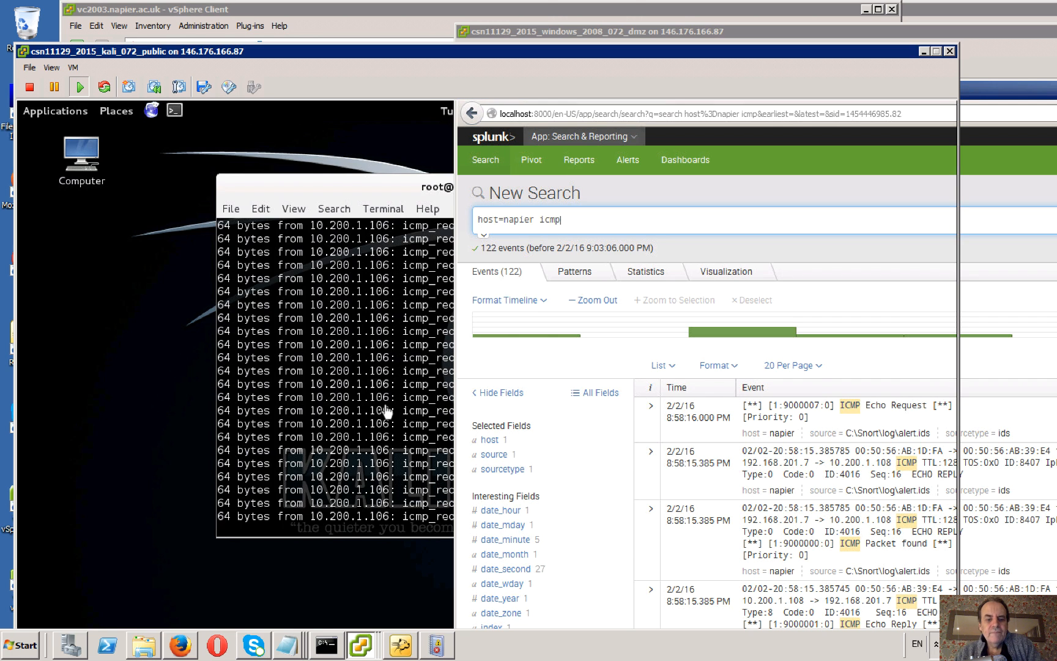
{"action": "type", "text": "c"}
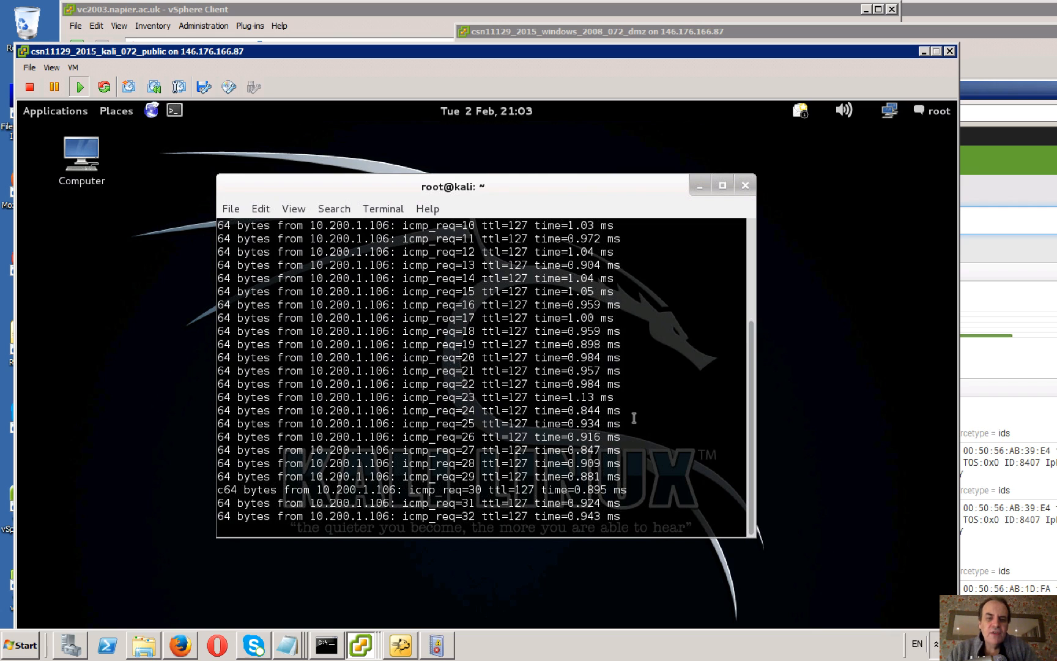
{"action": "key", "text": "ctrl+c"}
{"action": "left_click", "coordinate": [1011, 99]}
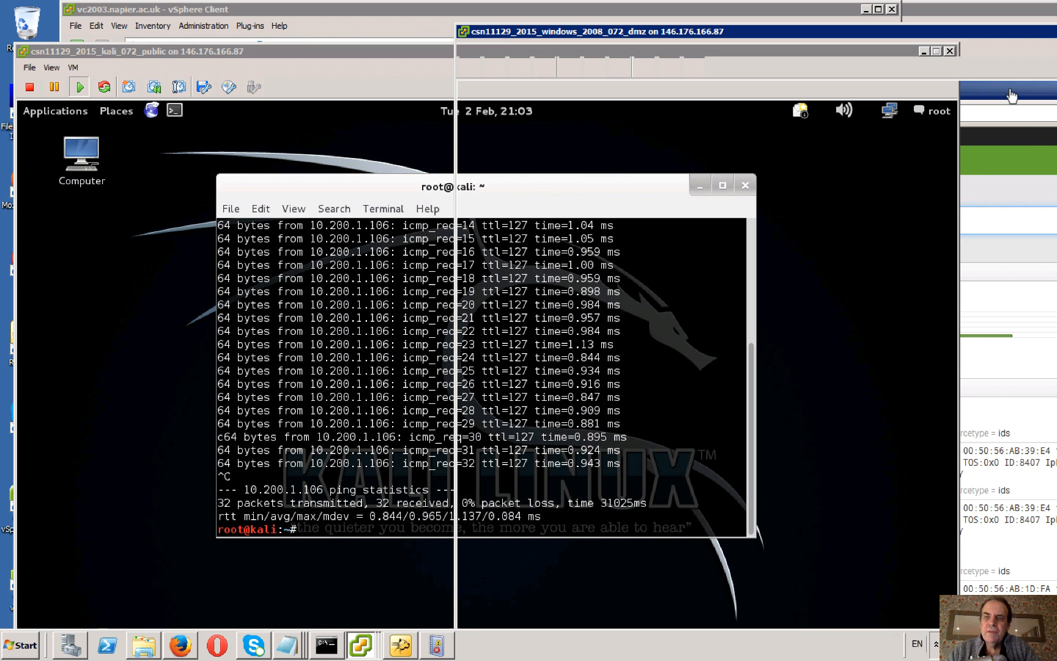